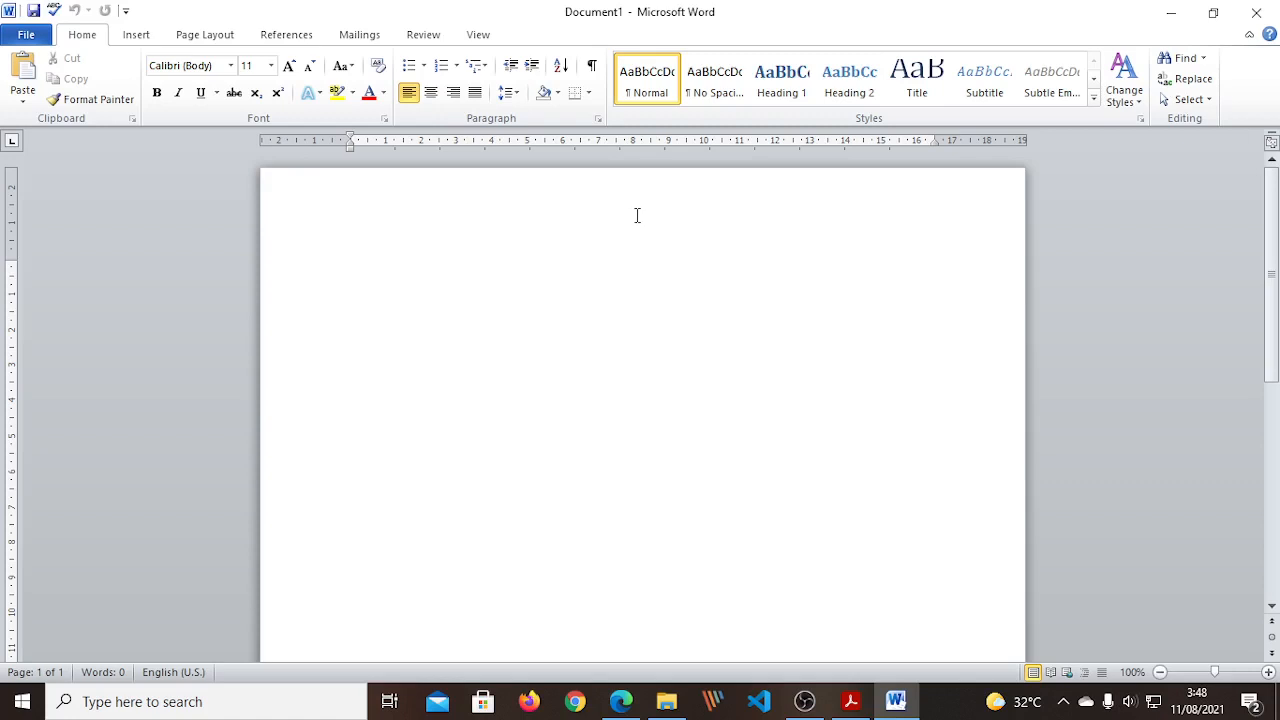
- Open the document Surat_Undangan.docx from the bab1 folder on Local Disk (E:)
click(22, 36)
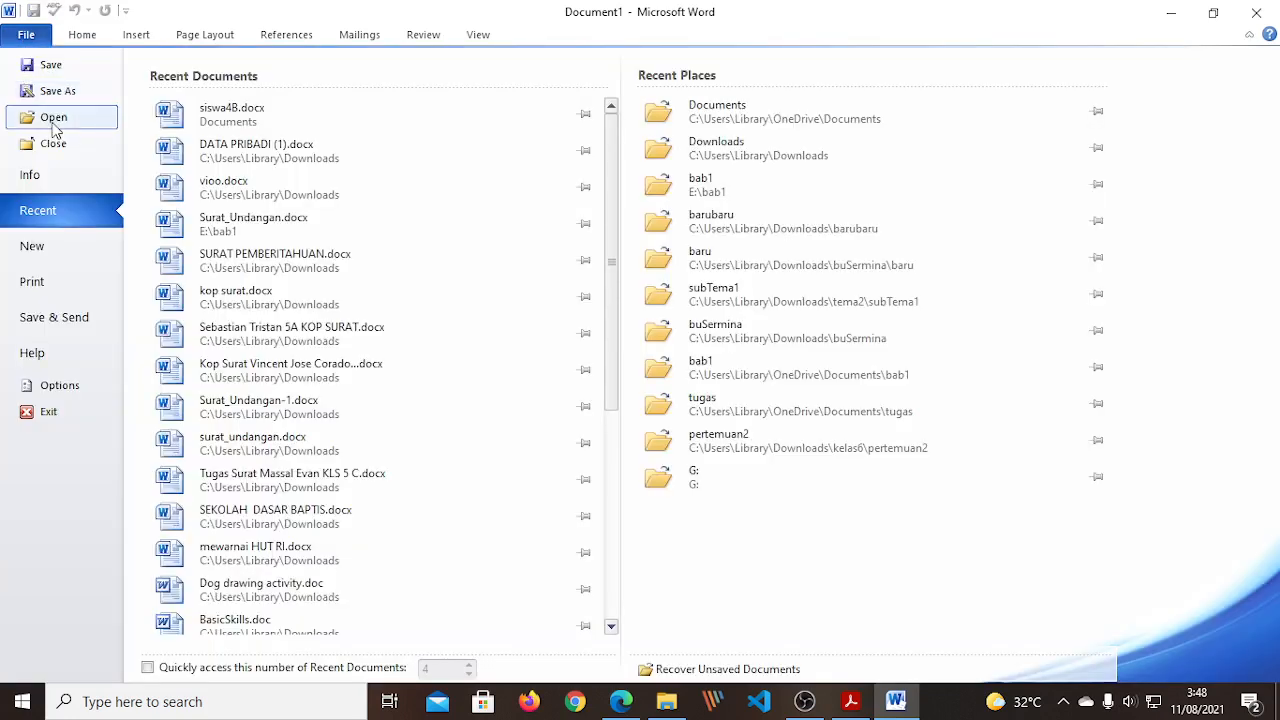
click(54, 120)
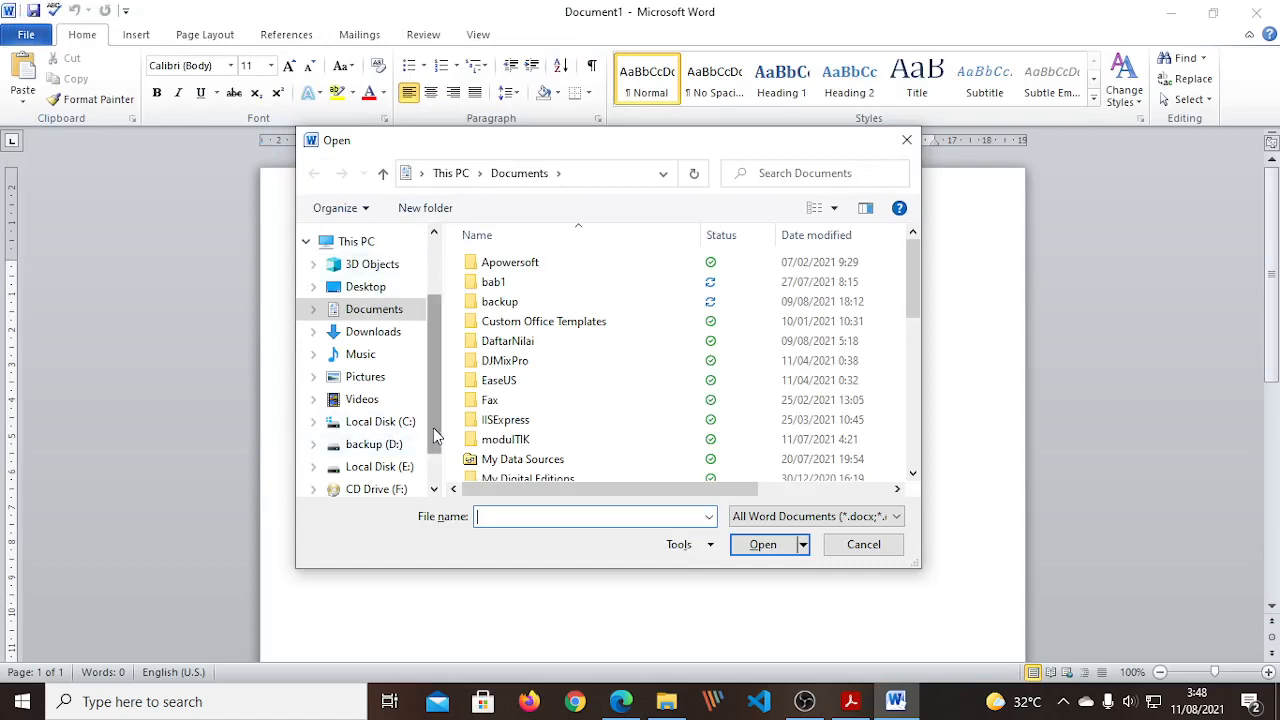
click(437, 473)
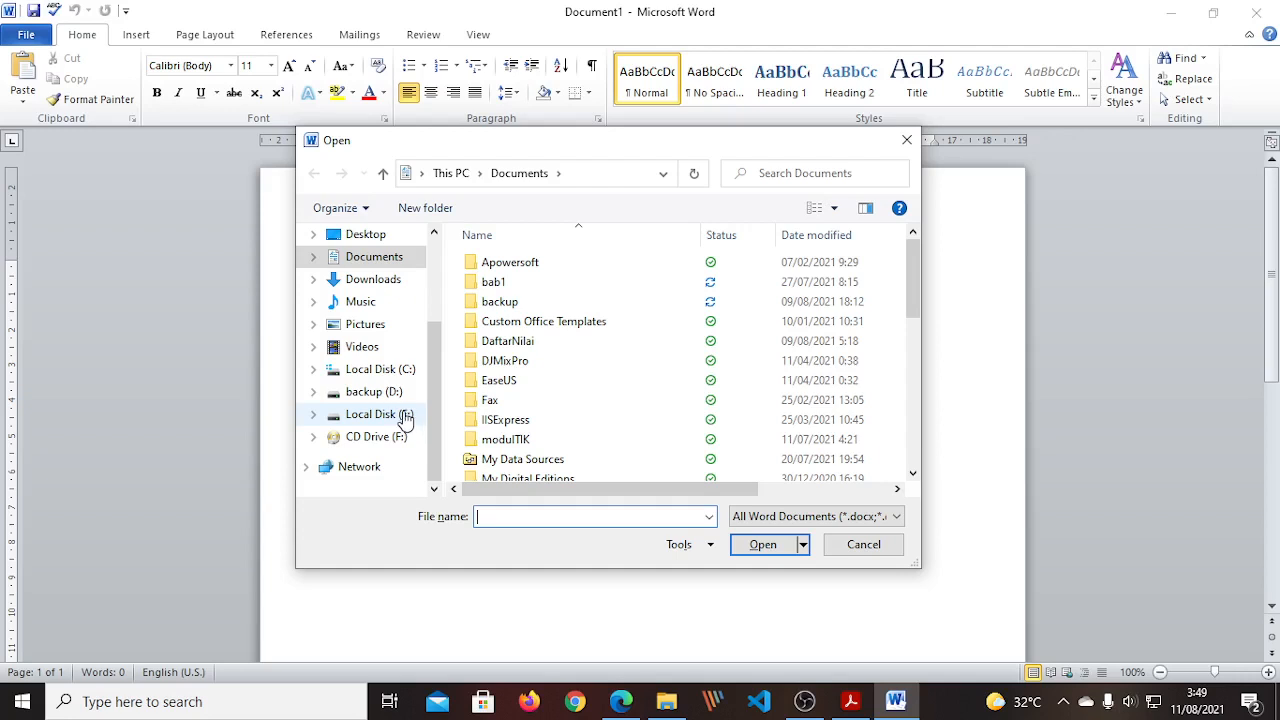
click(398, 422)
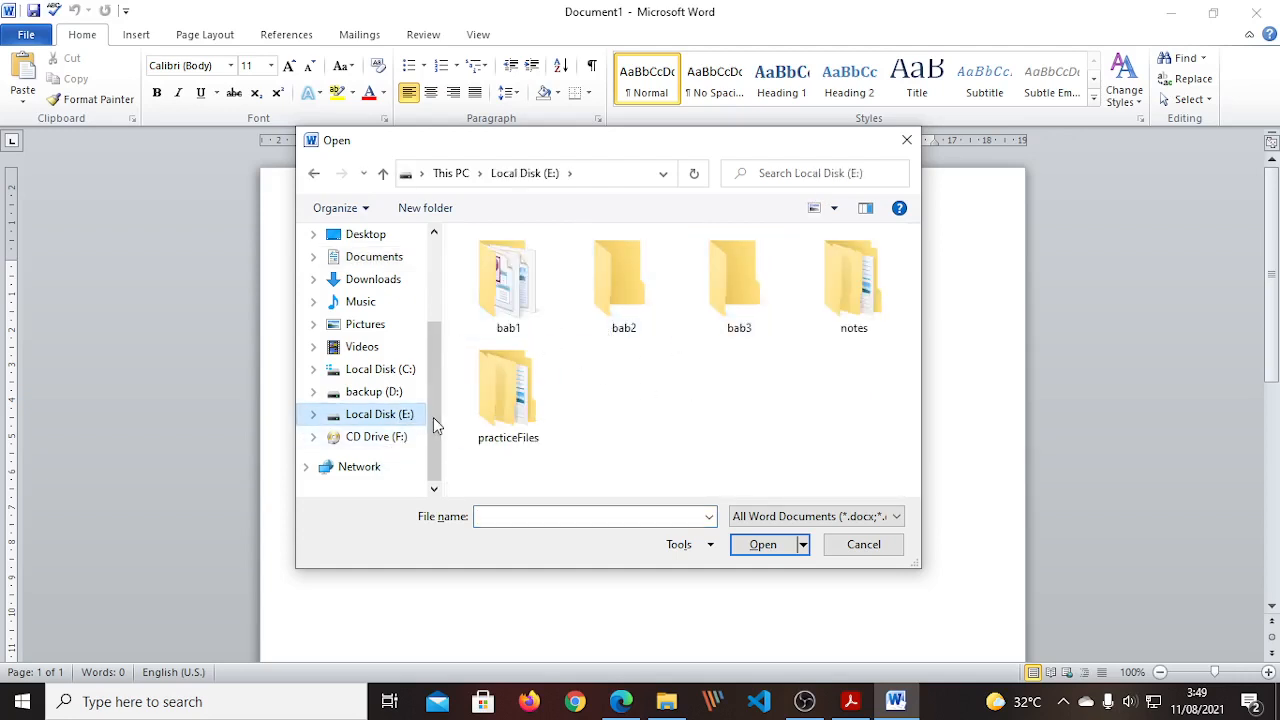
double_click(512, 293)
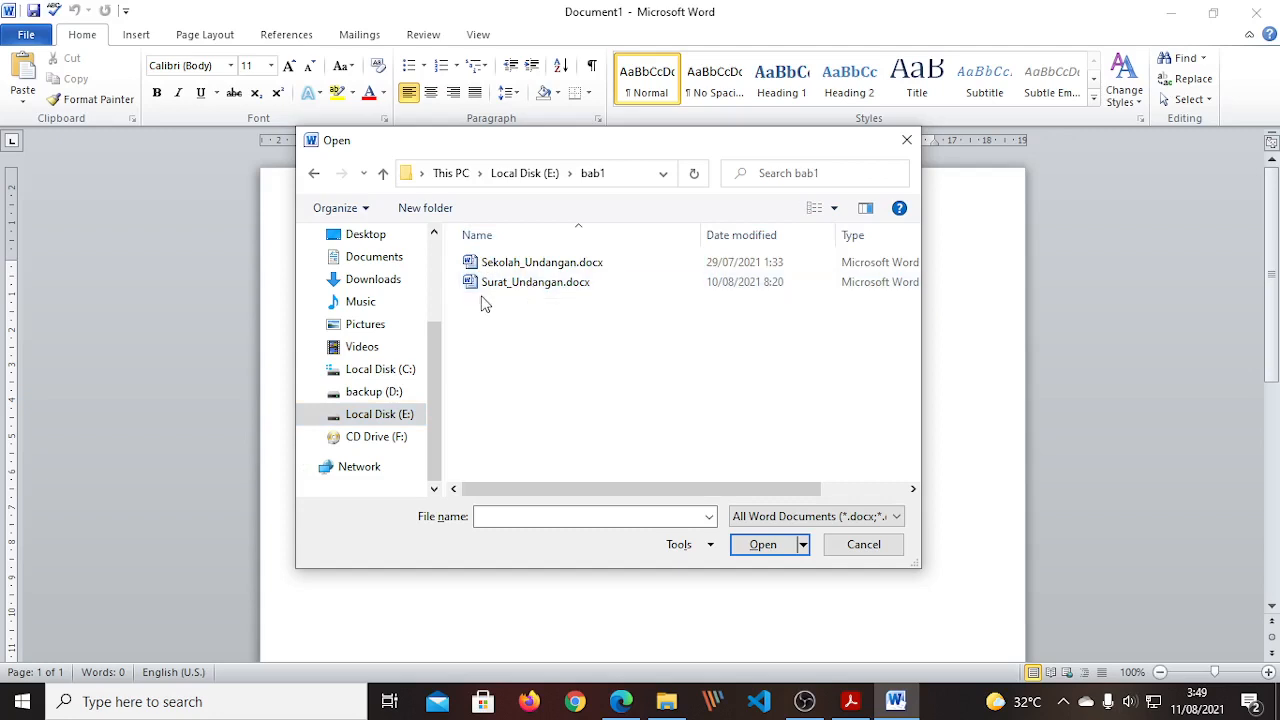
double_click(557, 285)
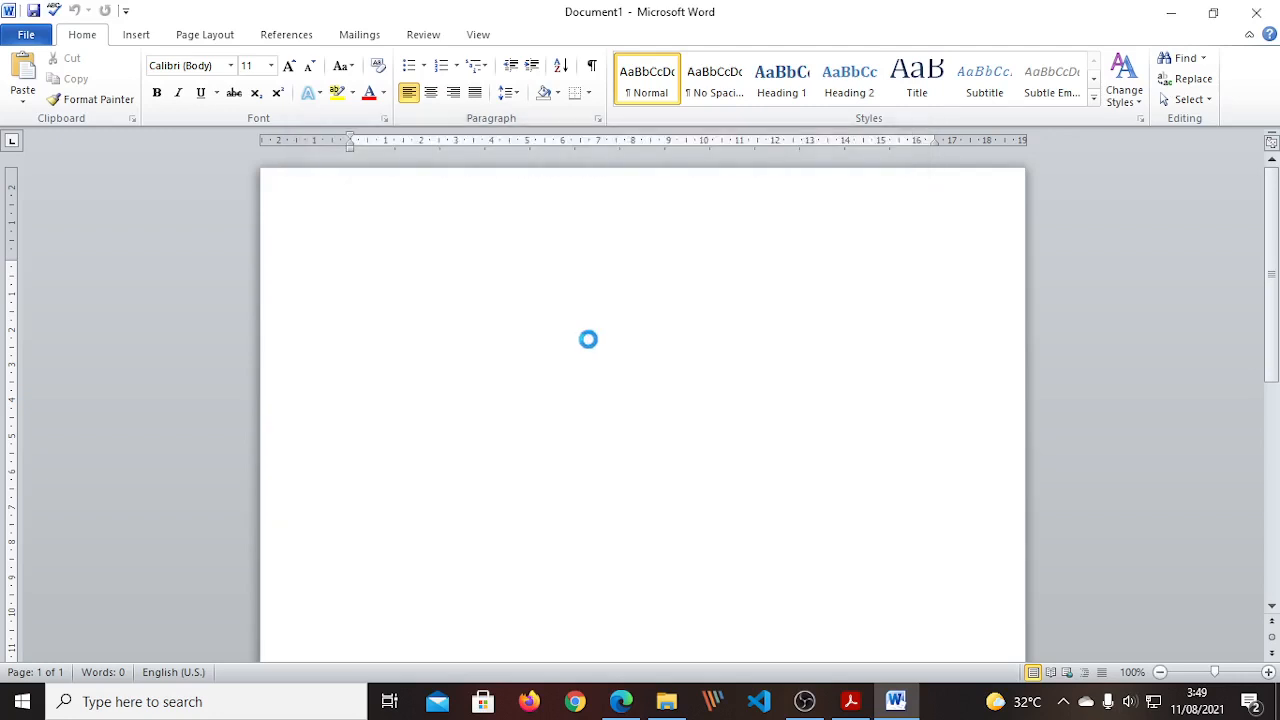
click(570, 424)
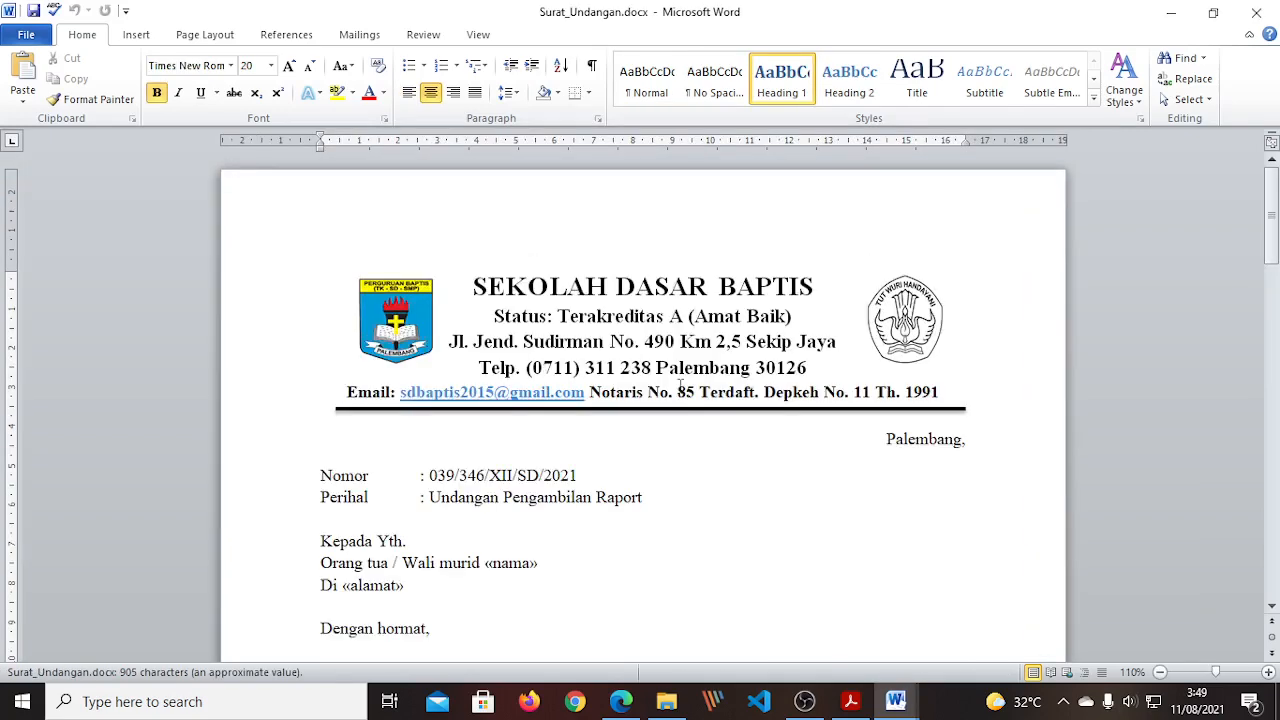
- Delete the «nama» field after "Wali murid" and the «alamat» field after "Di" in the letter's recipient block
scroll(712, 477, down, 4)
scroll(547, 403, up, 1)
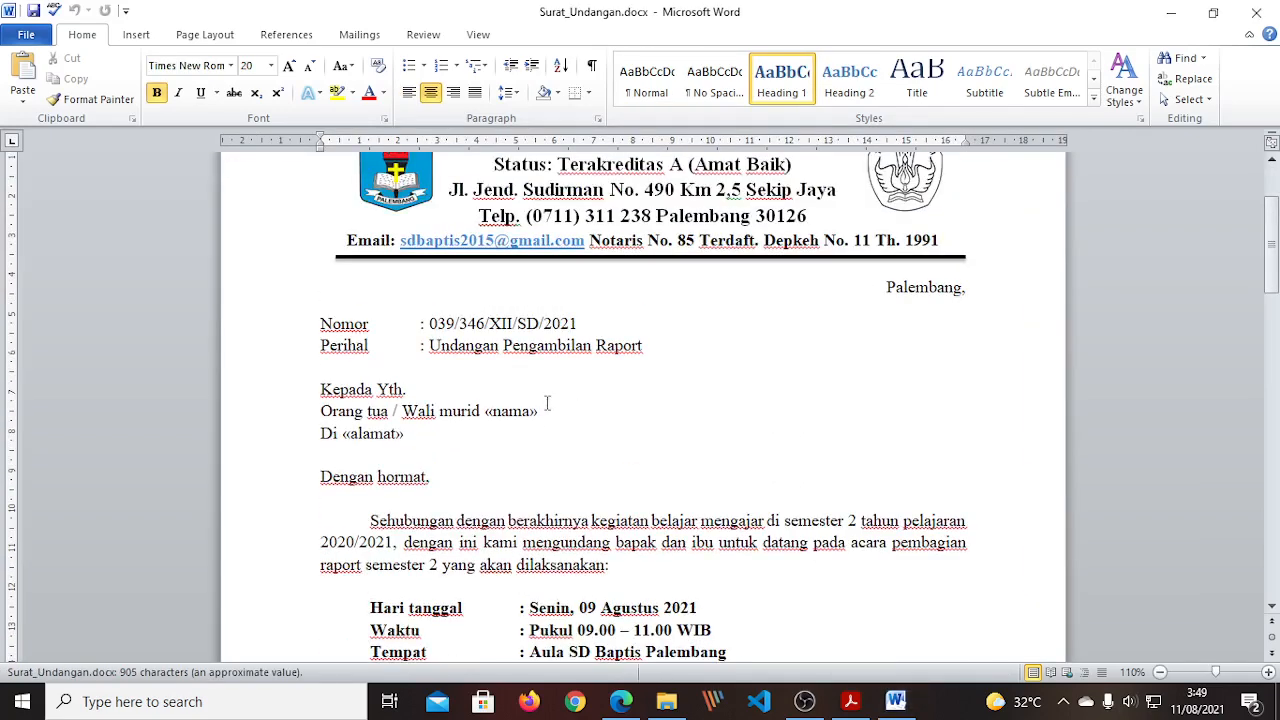
click(537, 411)
drag(540, 411, 485, 411)
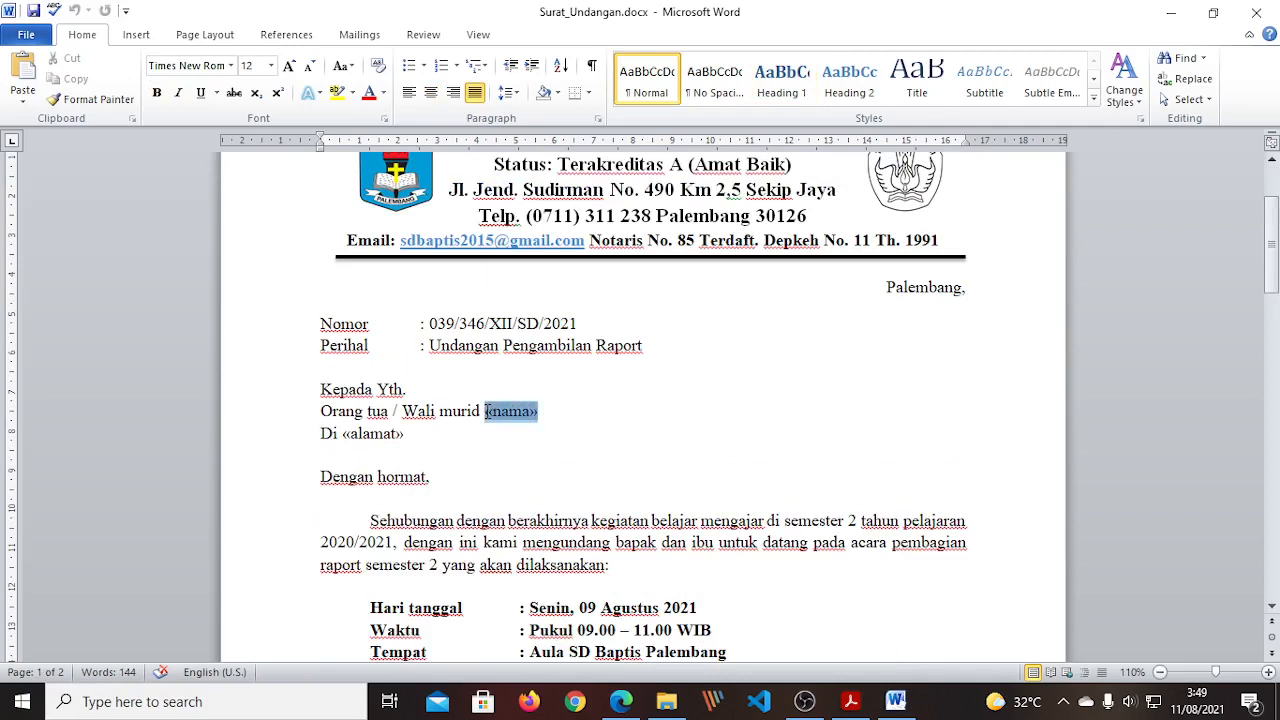
key(Delete)
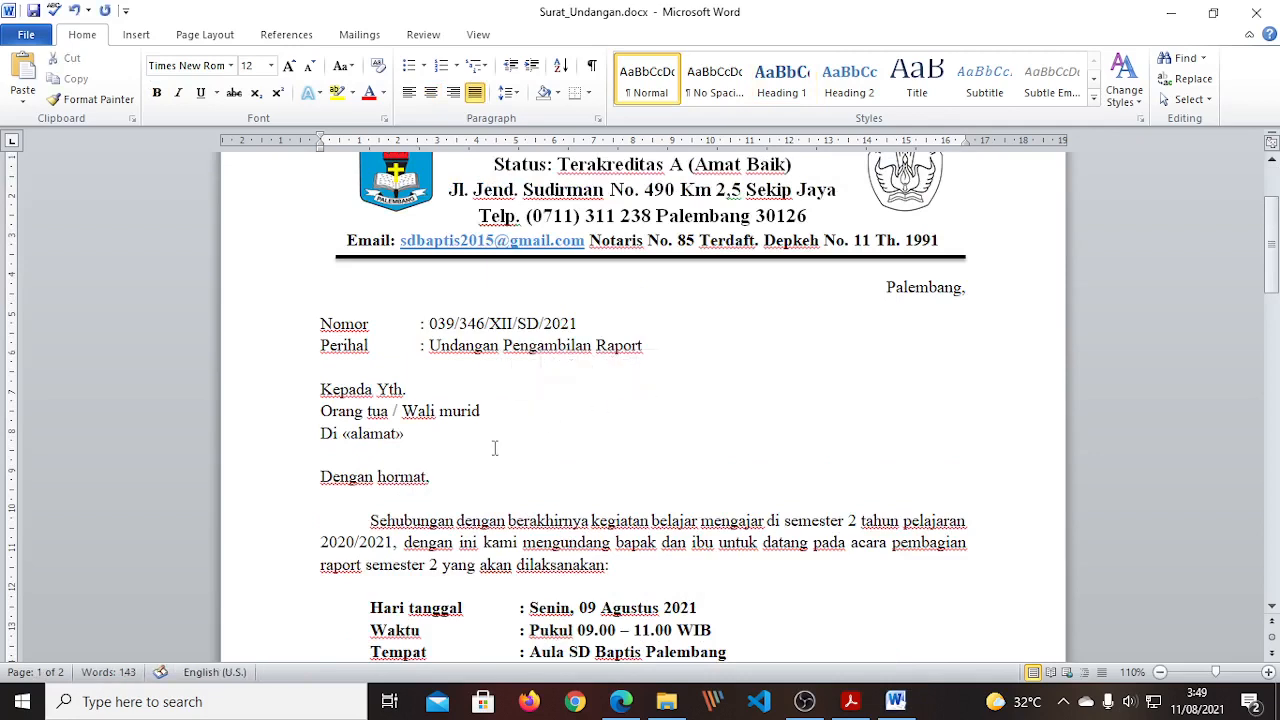
drag(404, 433, 359, 434)
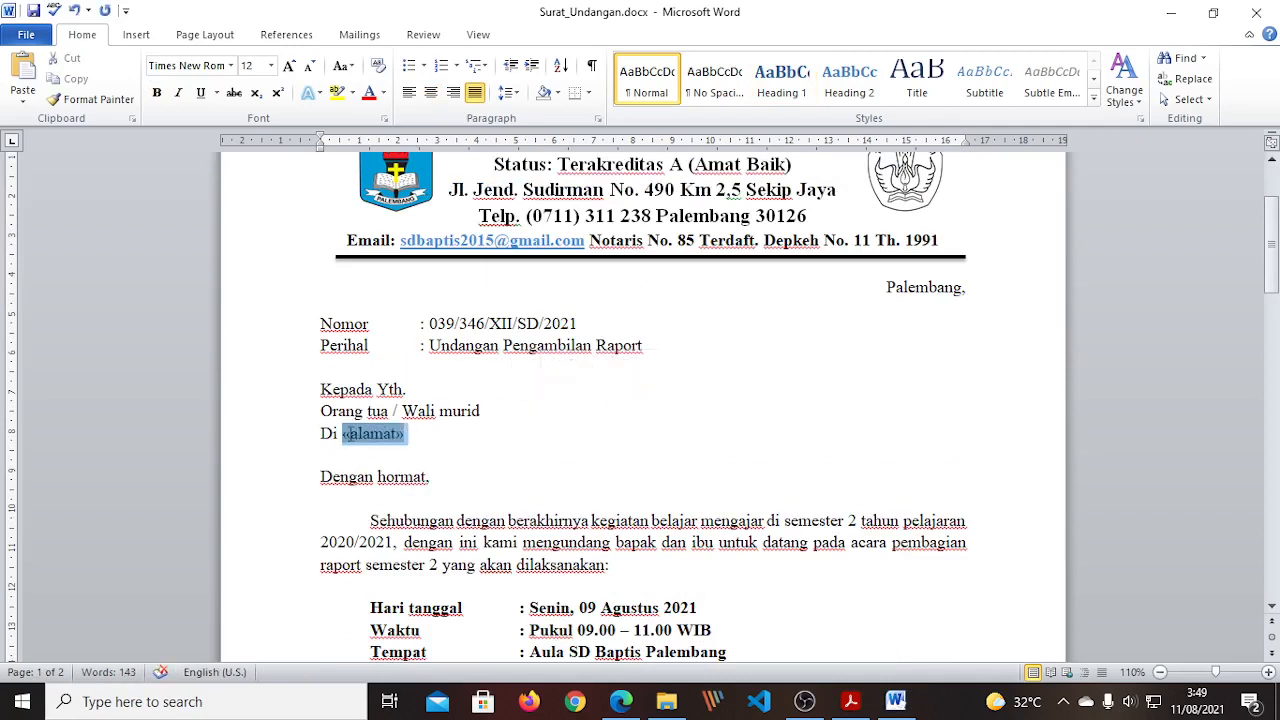
key(Delete)
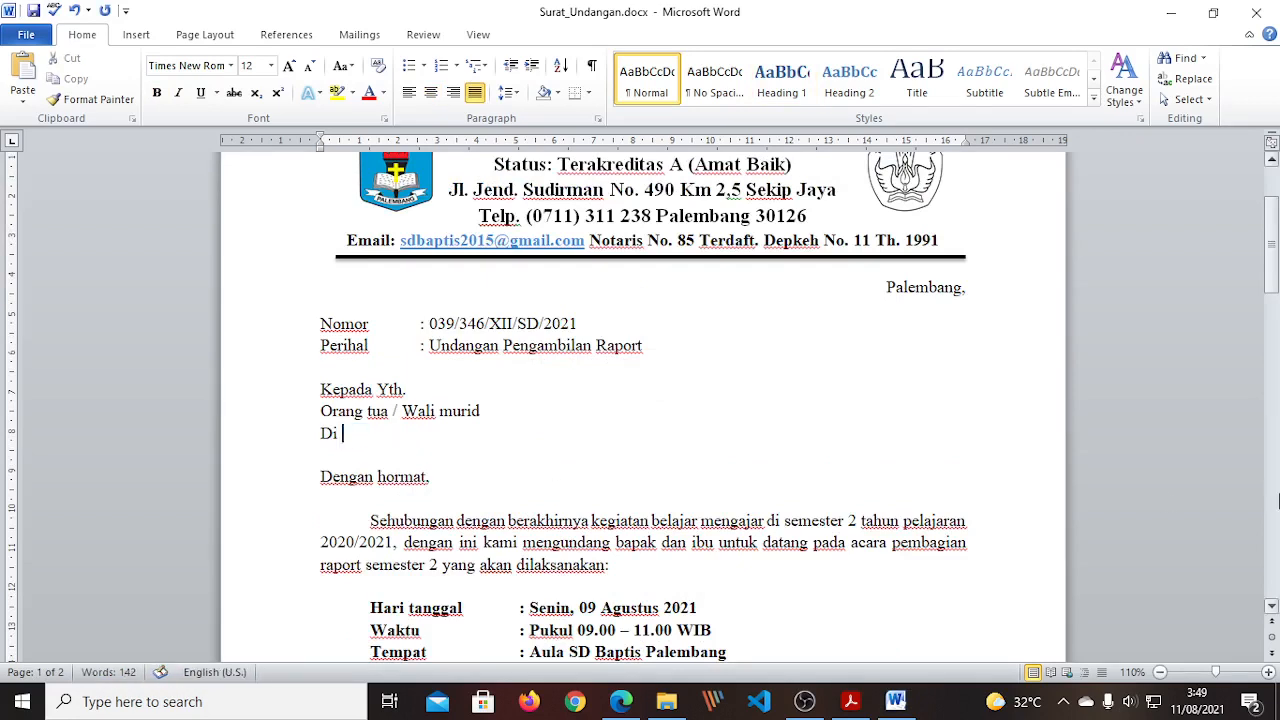
click(593, 404)
- Switch to the class module PDF in Adobe Acrobat Reader and read the "Langkah pertama" instructions and the sample invitation letter
click(848, 704)
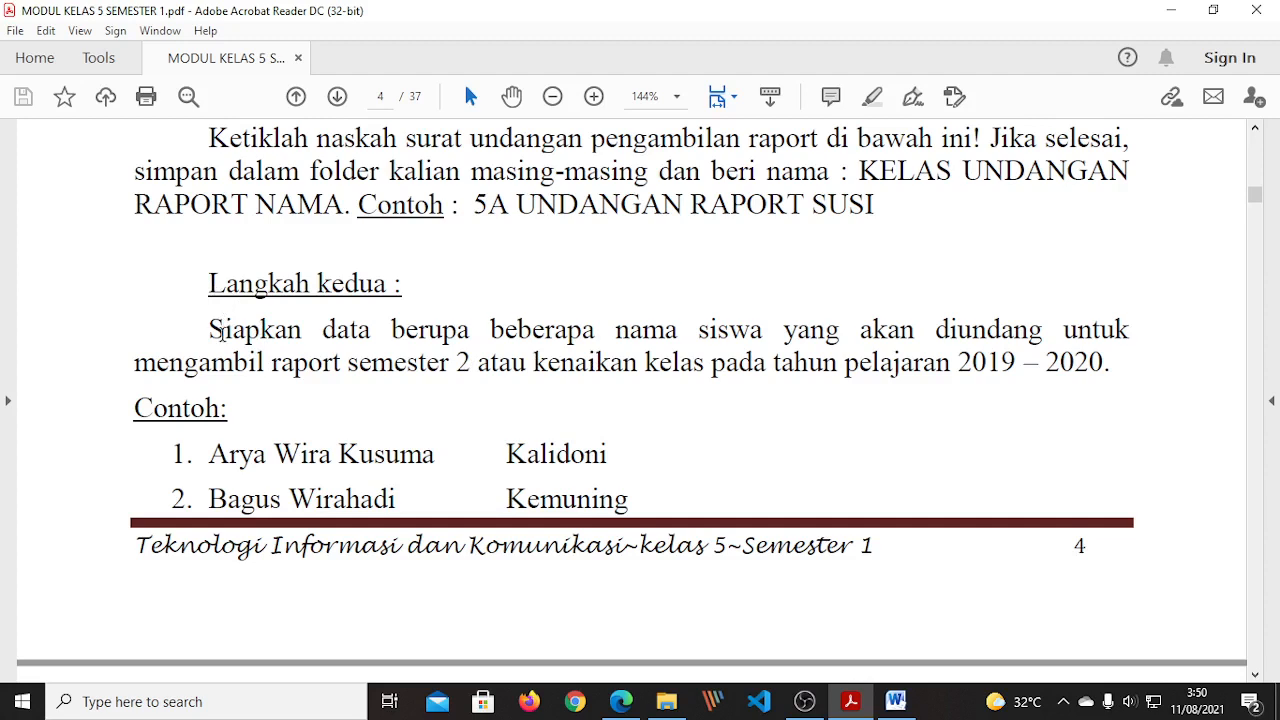
scroll(495, 272, up, 3)
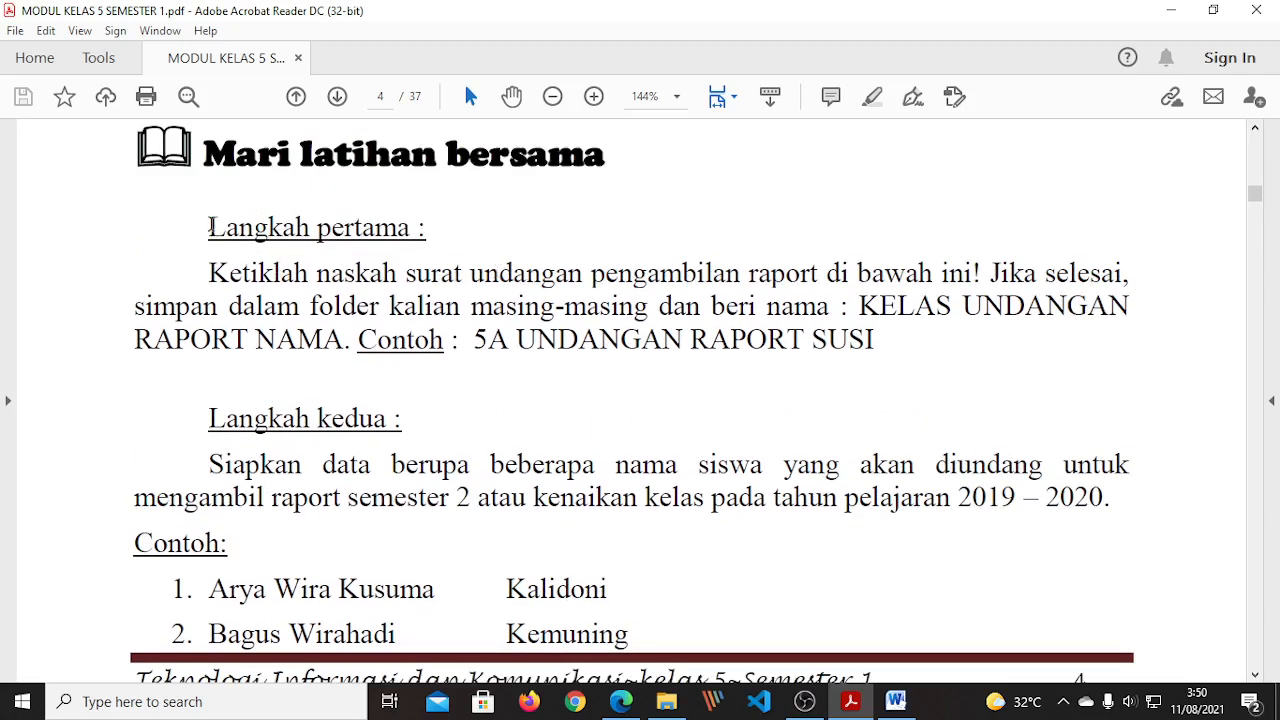
drag(208, 227, 425, 222)
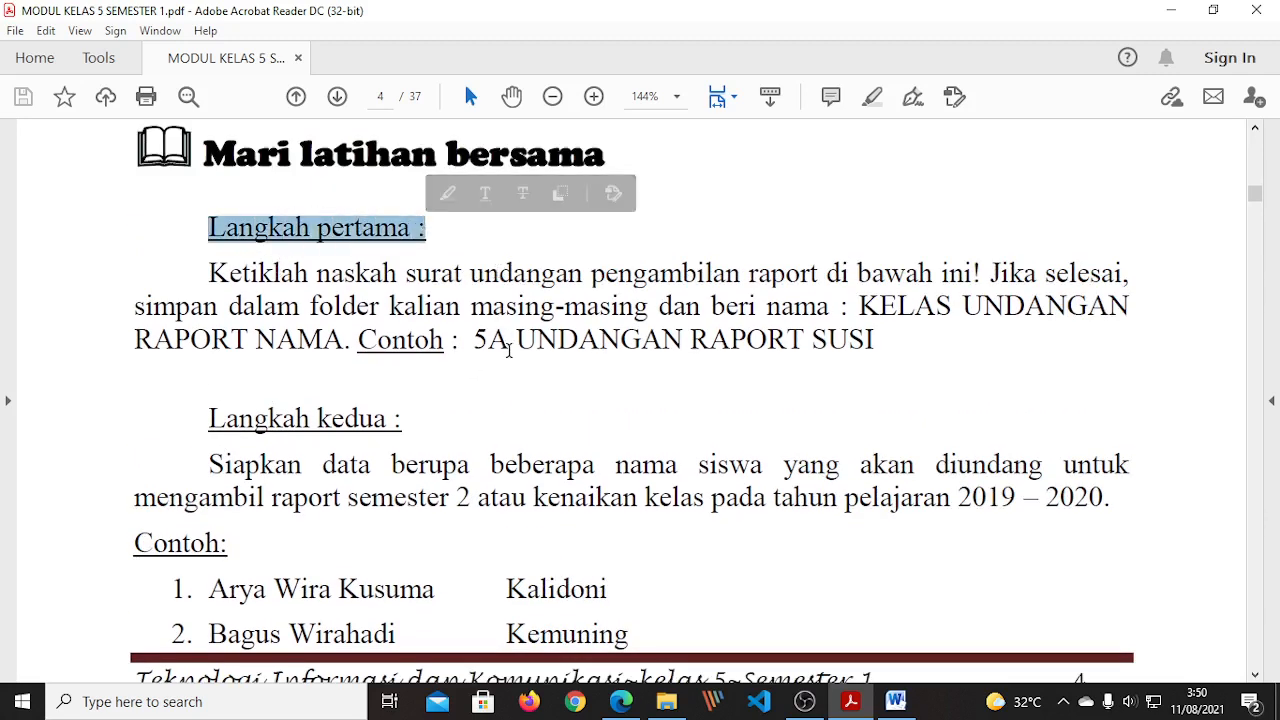
click(509, 349)
click(441, 248)
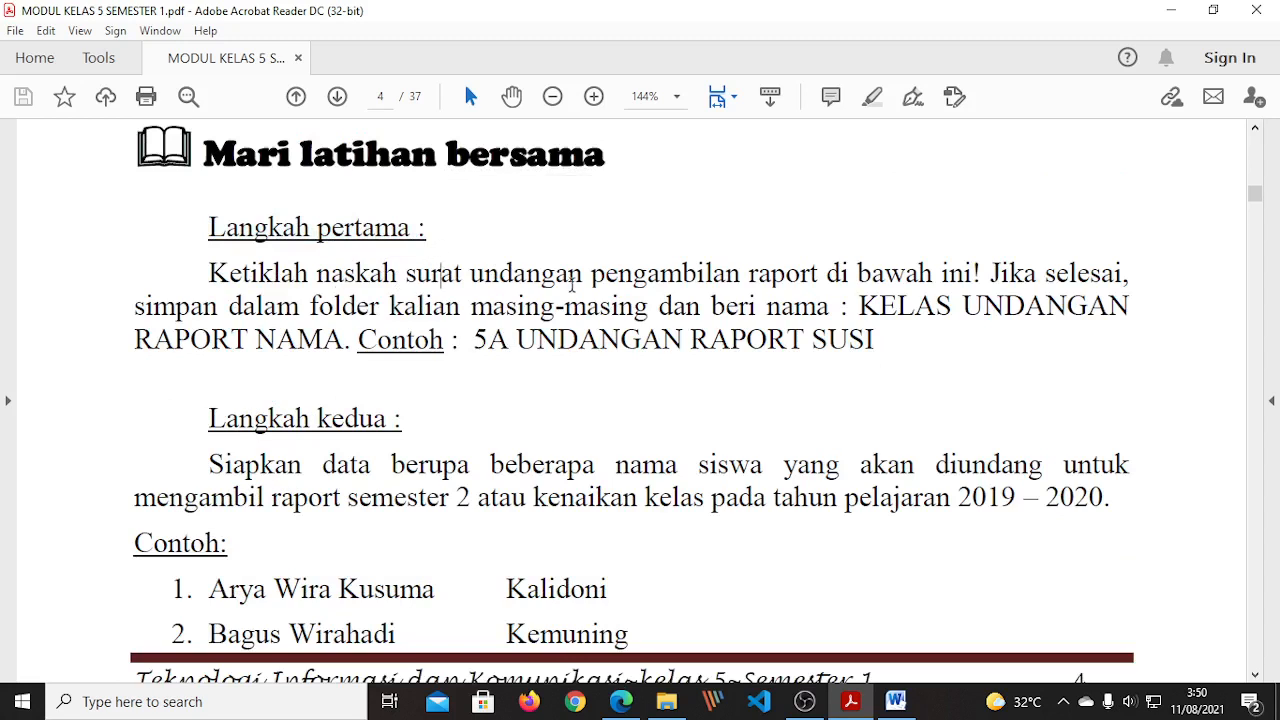
scroll(1050, 576, down, 2)
scroll(1050, 576, up, 2)
scroll(614, 395, down, 10)
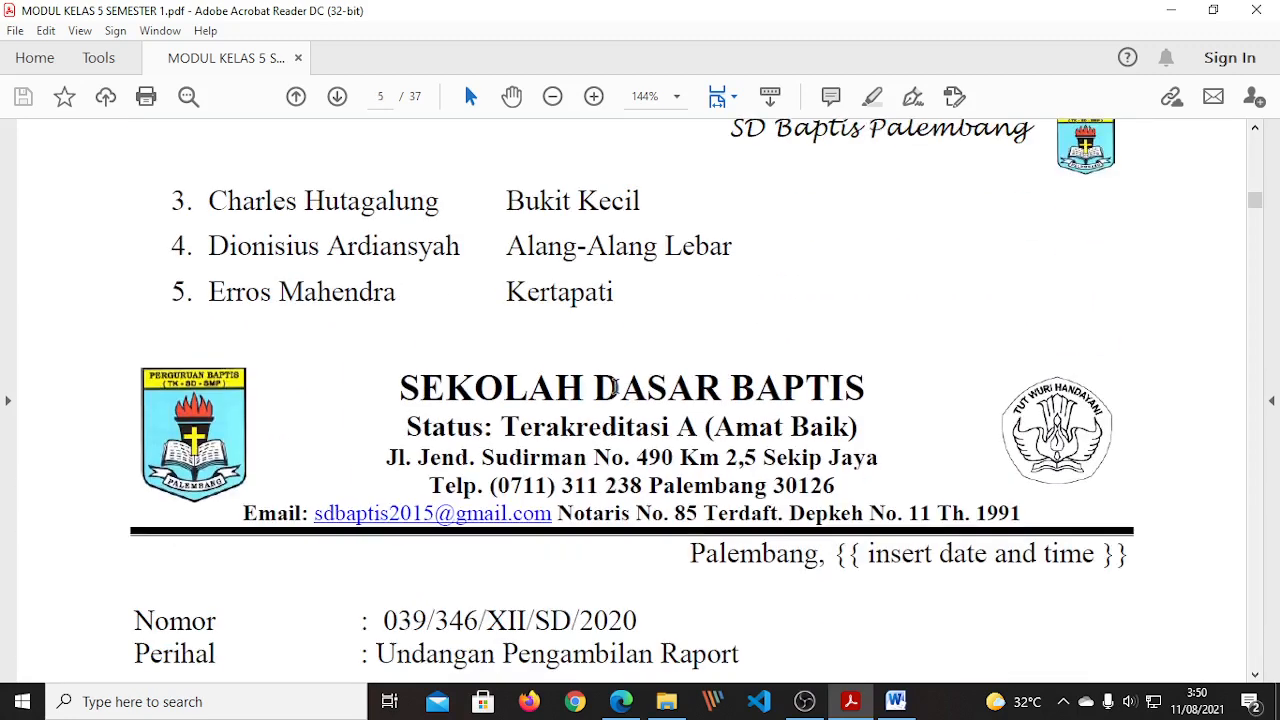
scroll(614, 387, down, 5)
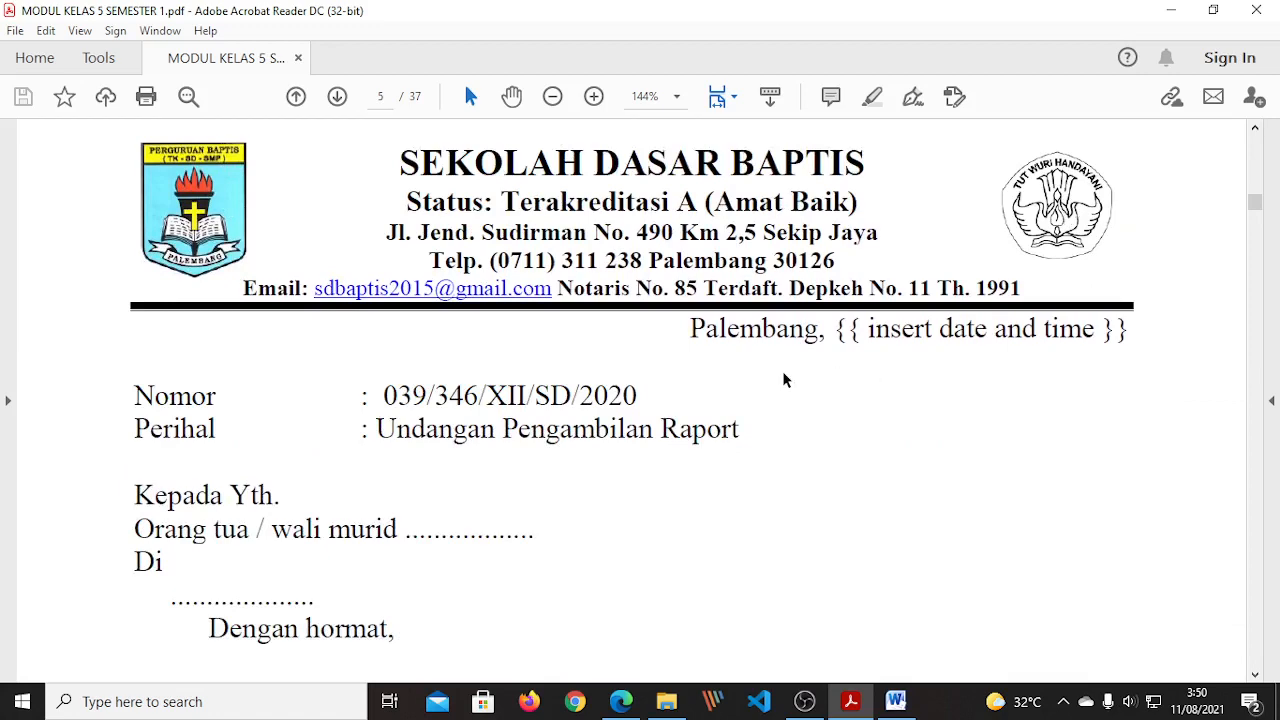
scroll(783, 378, down, 3)
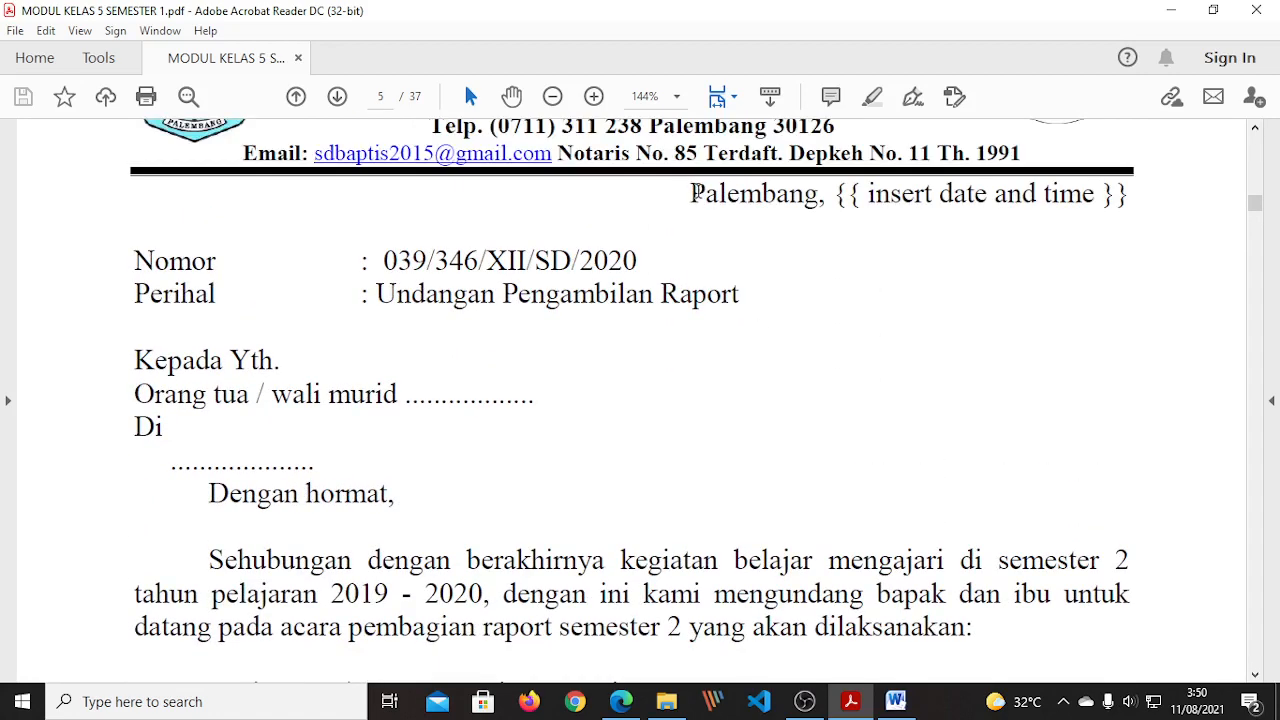
scroll(716, 381, down, 10)
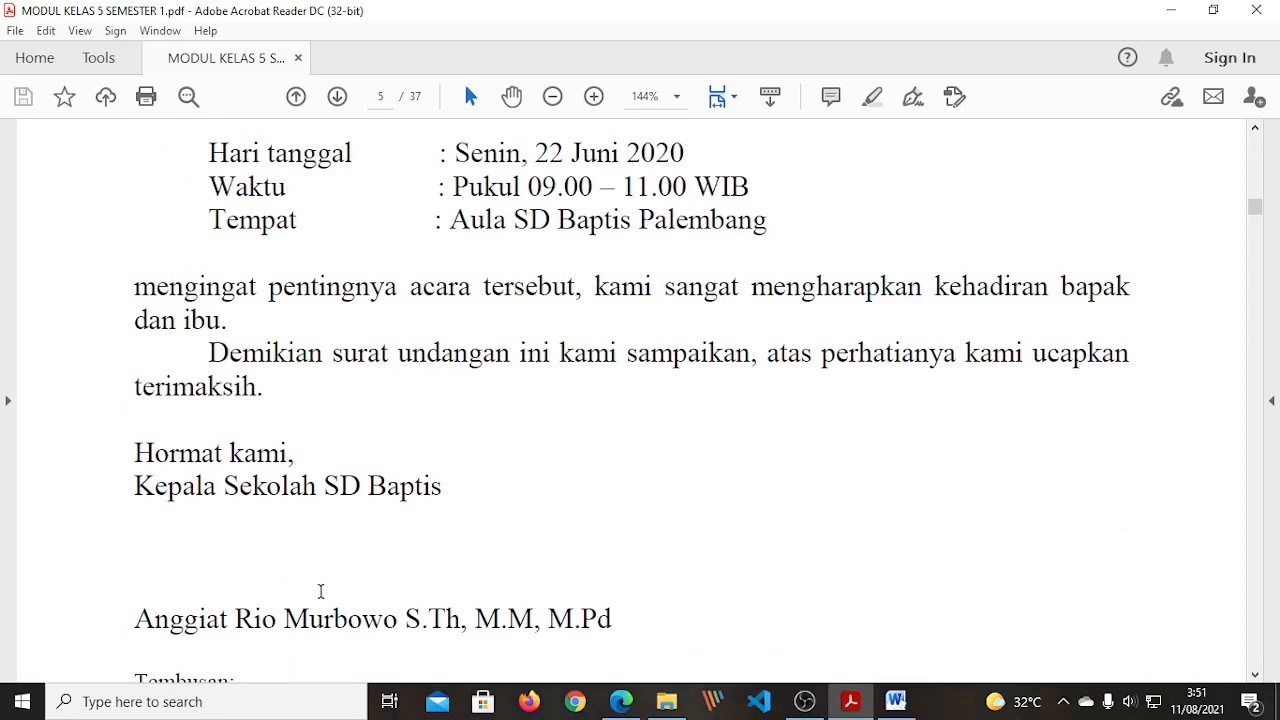
scroll(320, 591, down, 2)
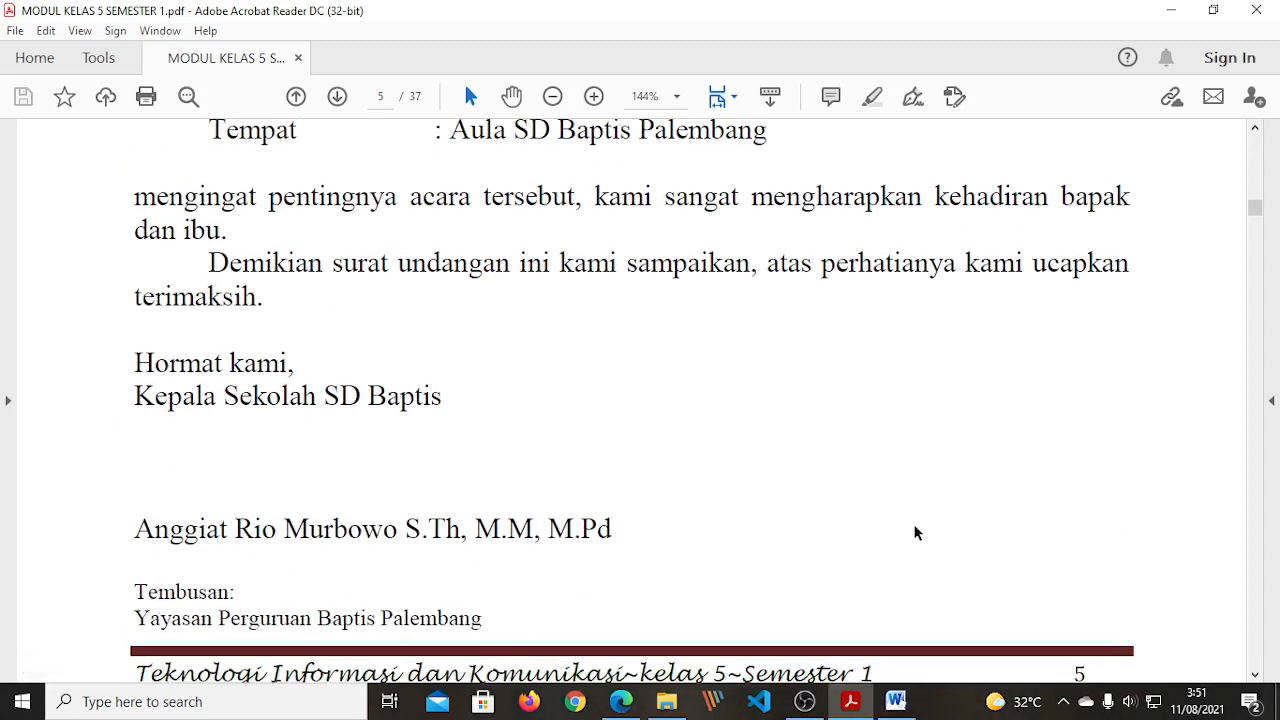
scroll(915, 533, up, 15)
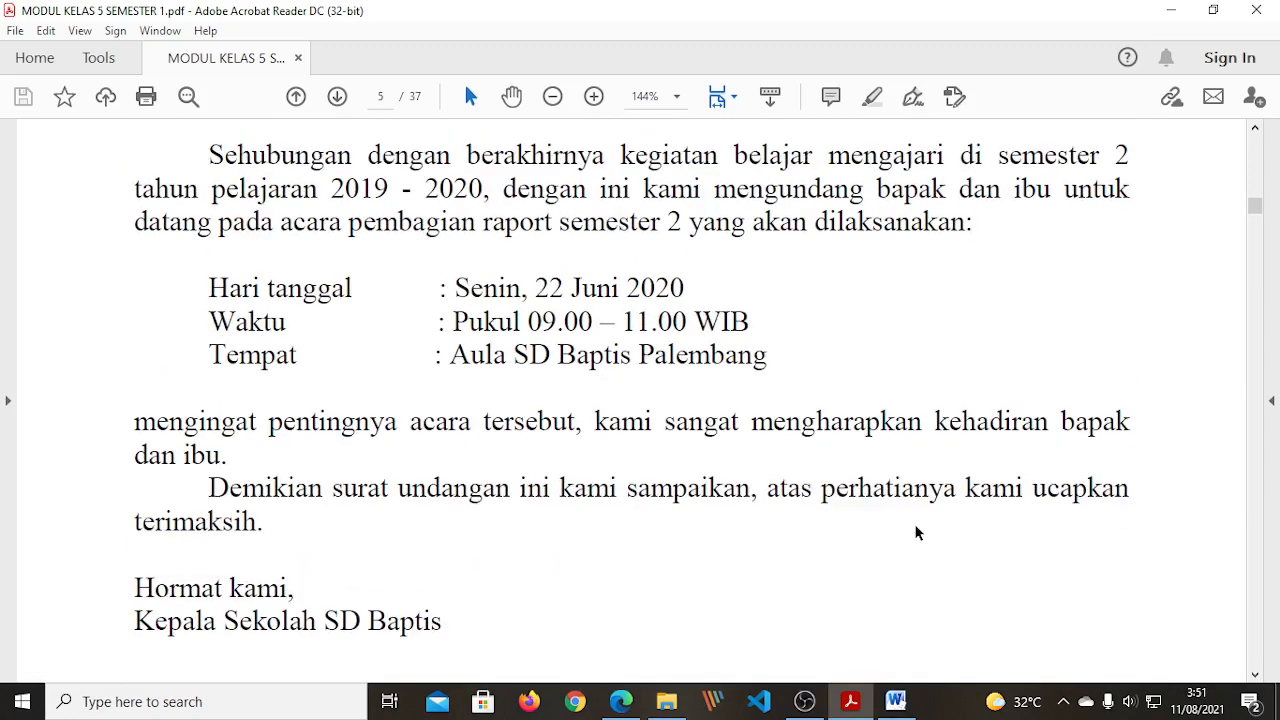
scroll(915, 533, up, 10)
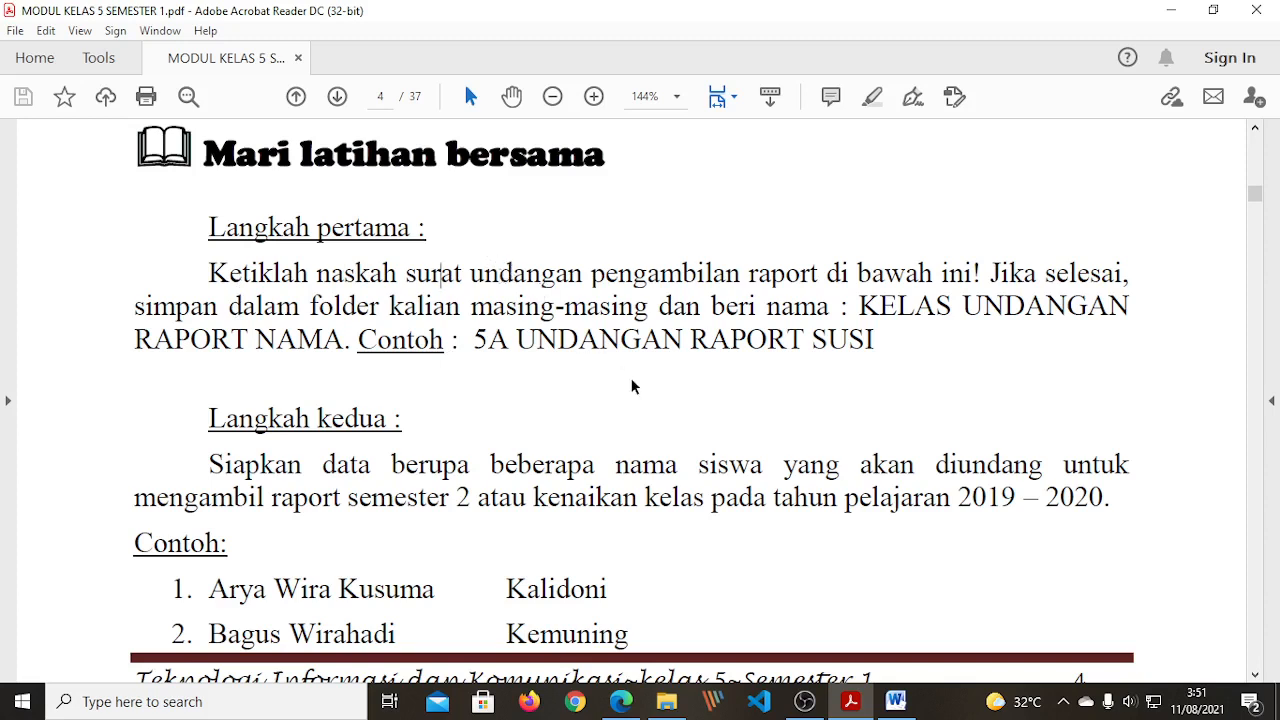
- Read the "Langkah kedua" instructions in the module and go through the five example students with their districts
scroll(634, 370, down, 5)
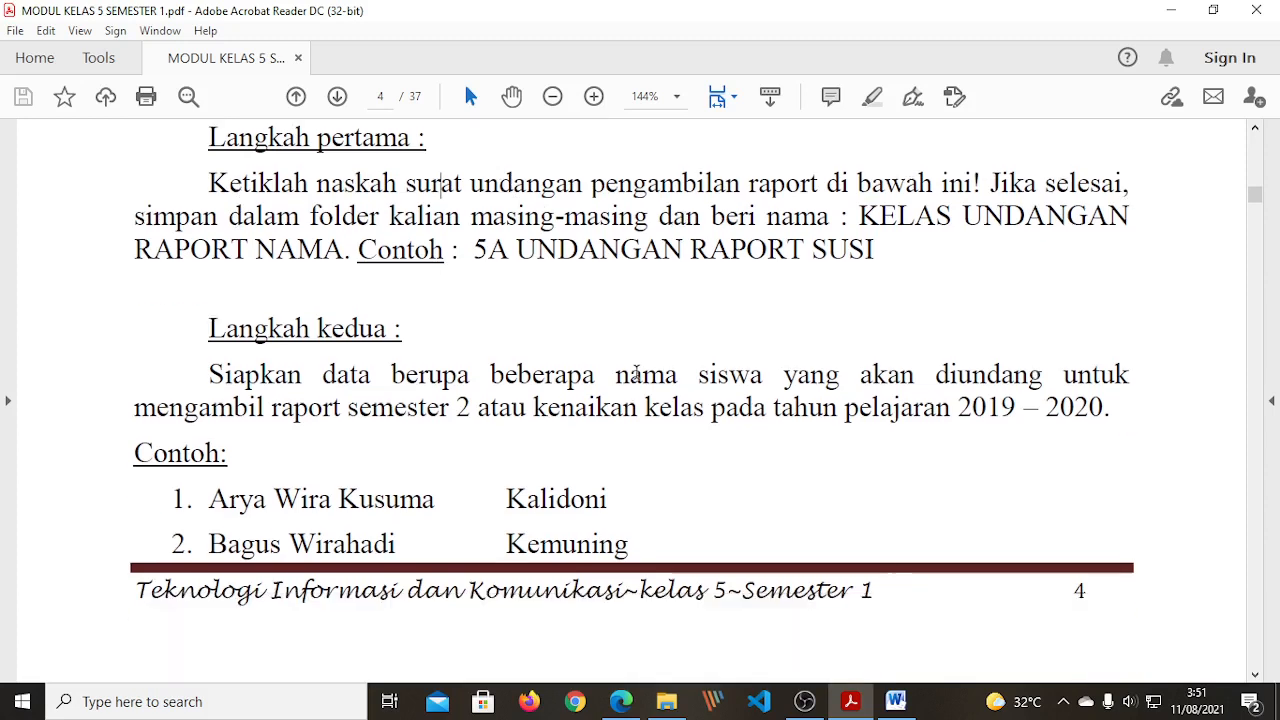
scroll(638, 378, down, 1)
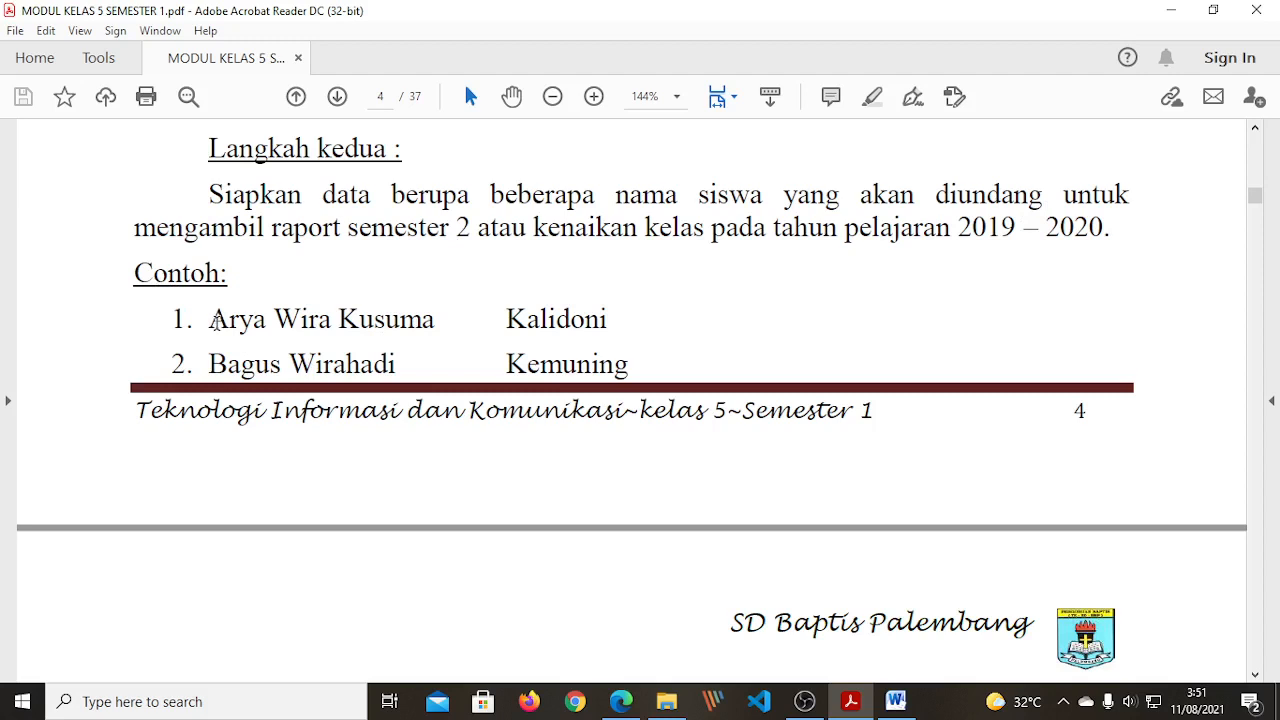
scroll(216, 322, down, 3)
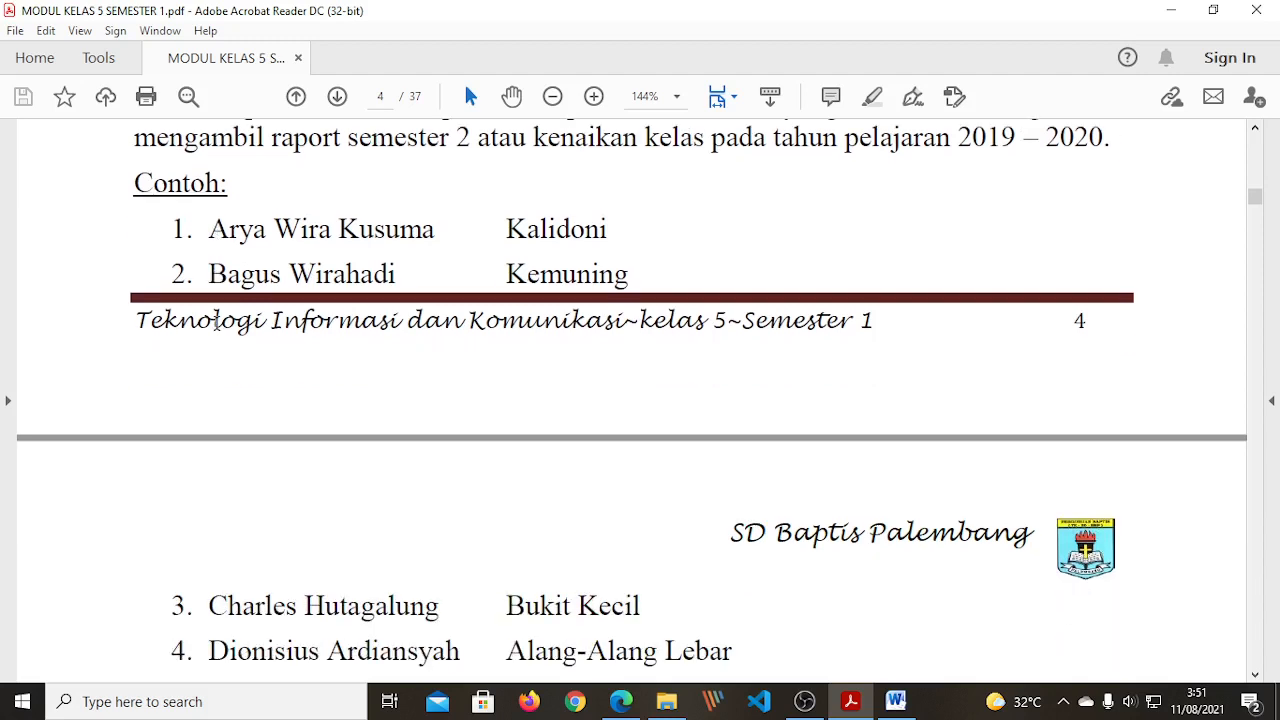
drag(208, 184, 434, 184)
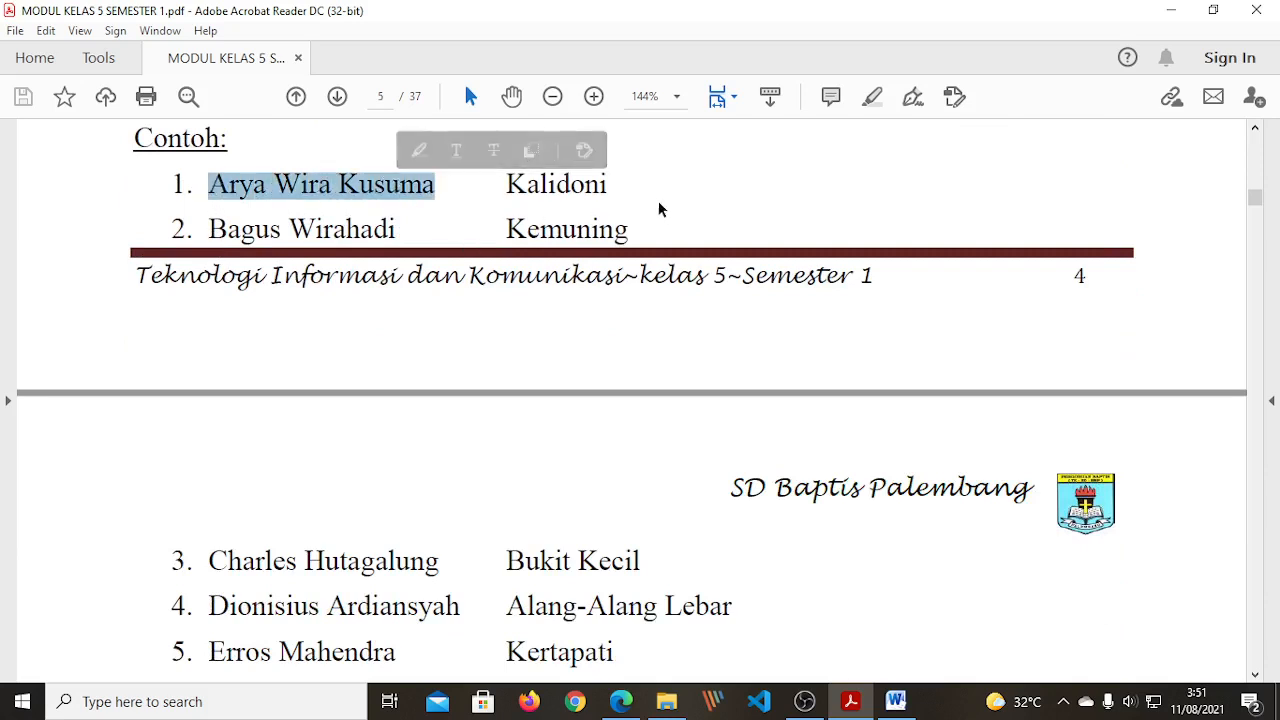
click(610, 188)
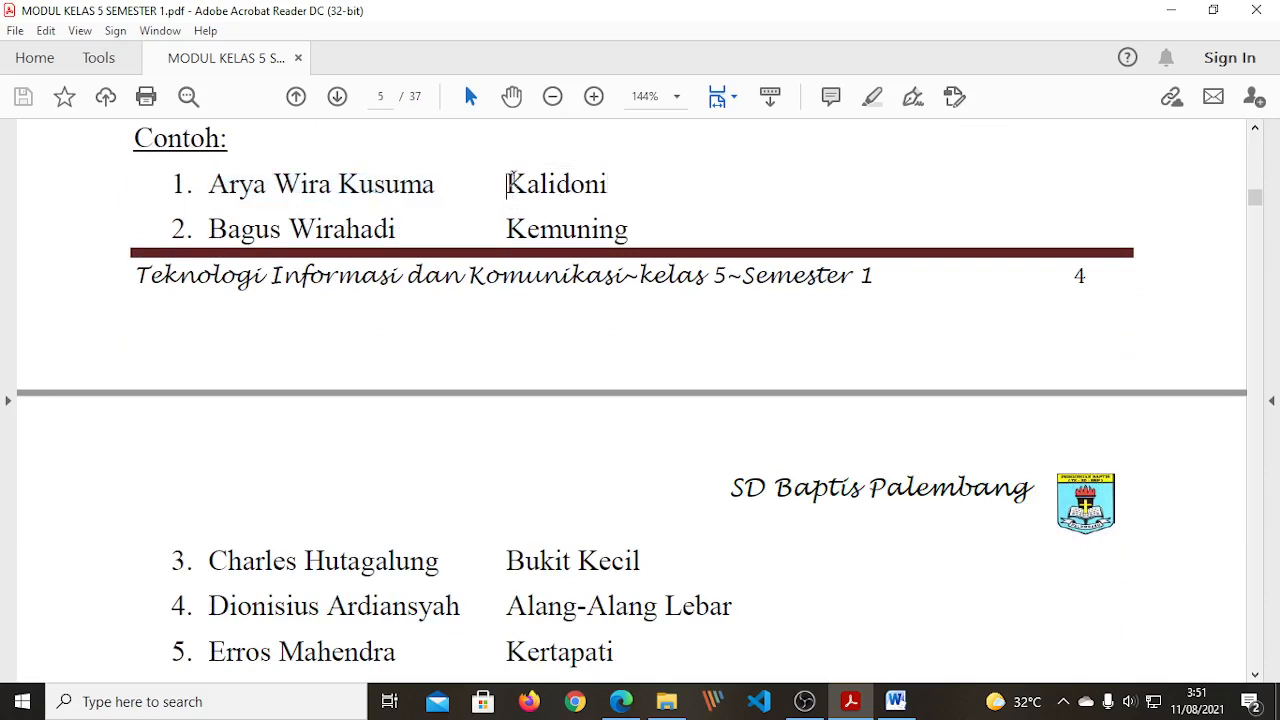
drag(508, 186, 605, 183)
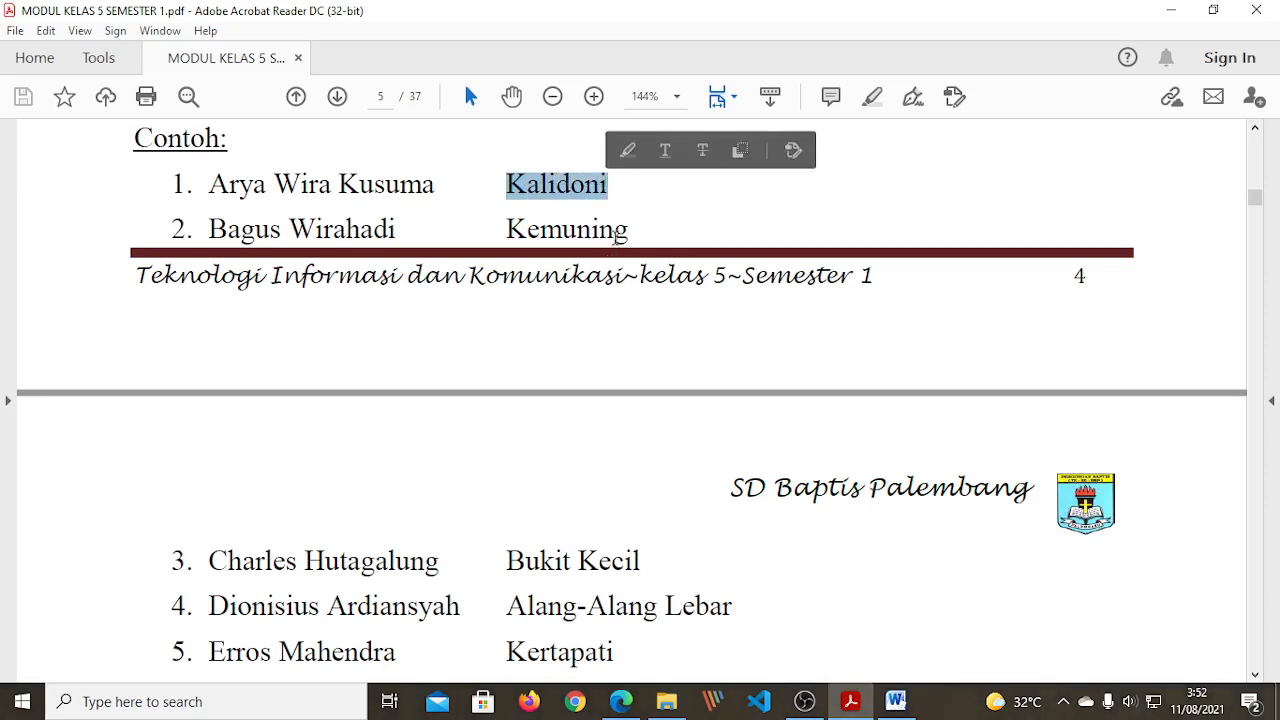
click(621, 190)
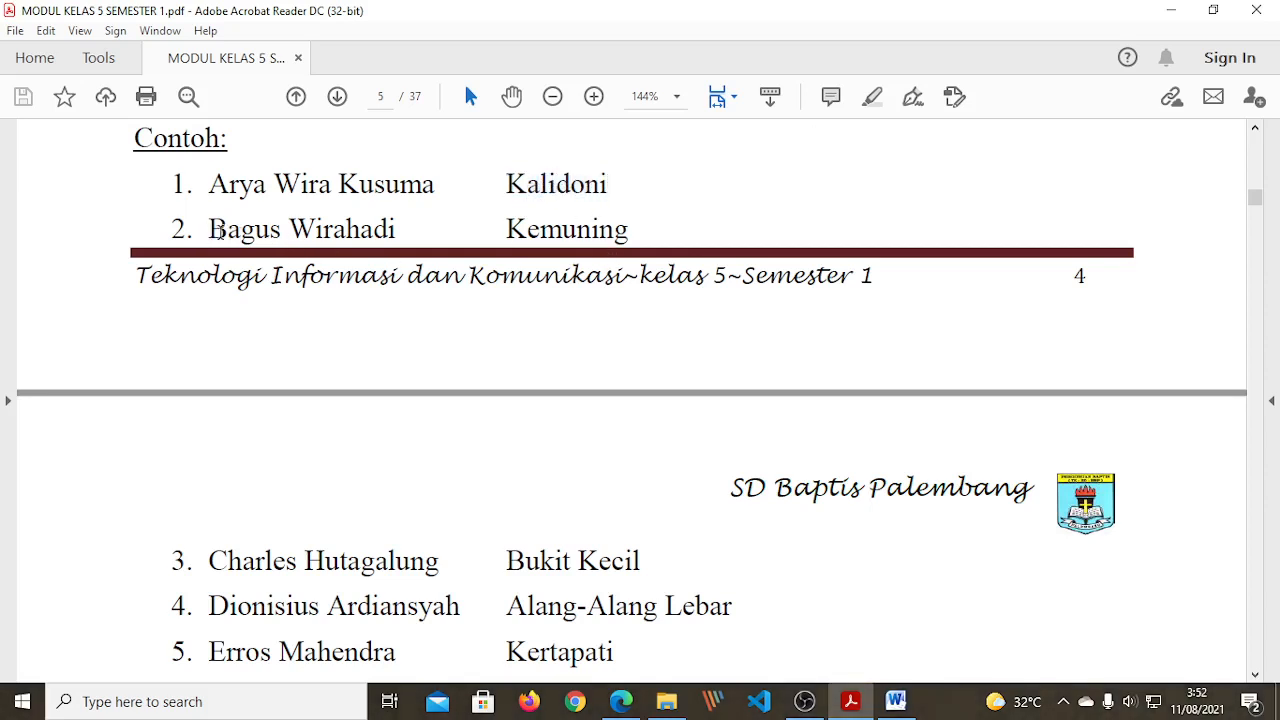
drag(208, 230, 396, 228)
drag(506, 229, 631, 229)
scroll(573, 311, down, 3)
scroll(573, 311, down, 2)
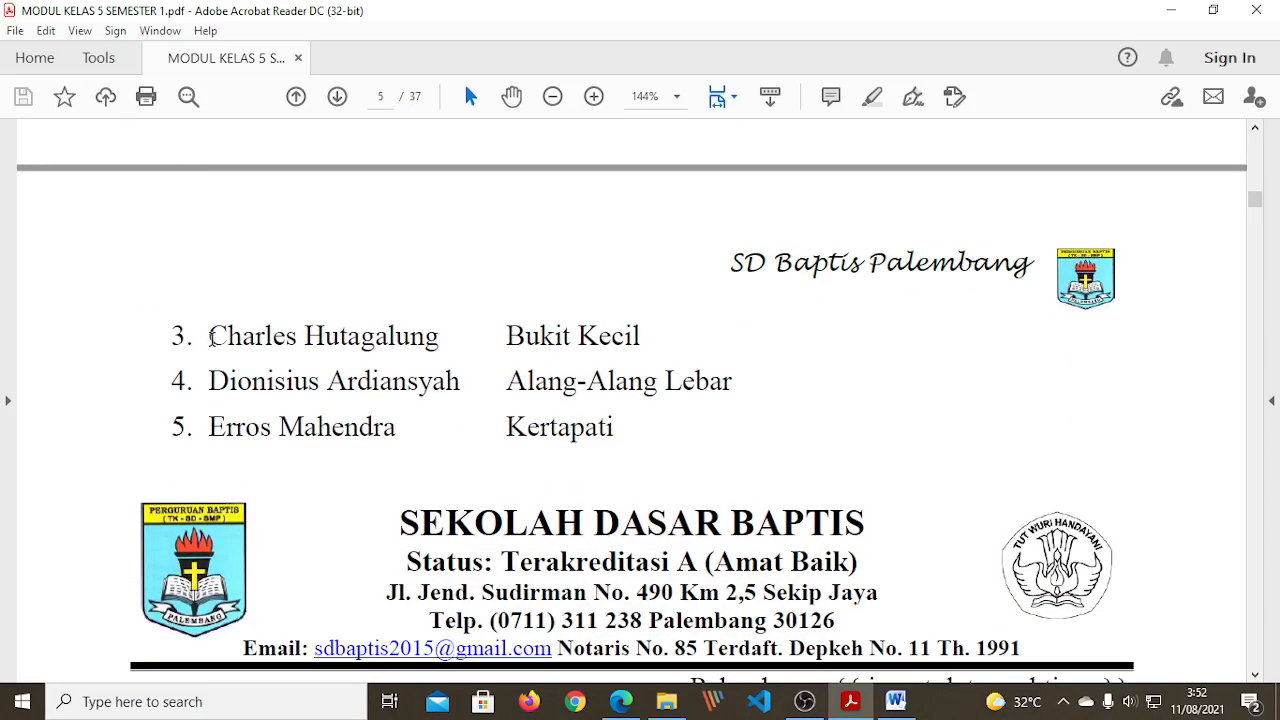
drag(207, 338, 385, 327)
drag(506, 334, 652, 328)
drag(208, 381, 734, 403)
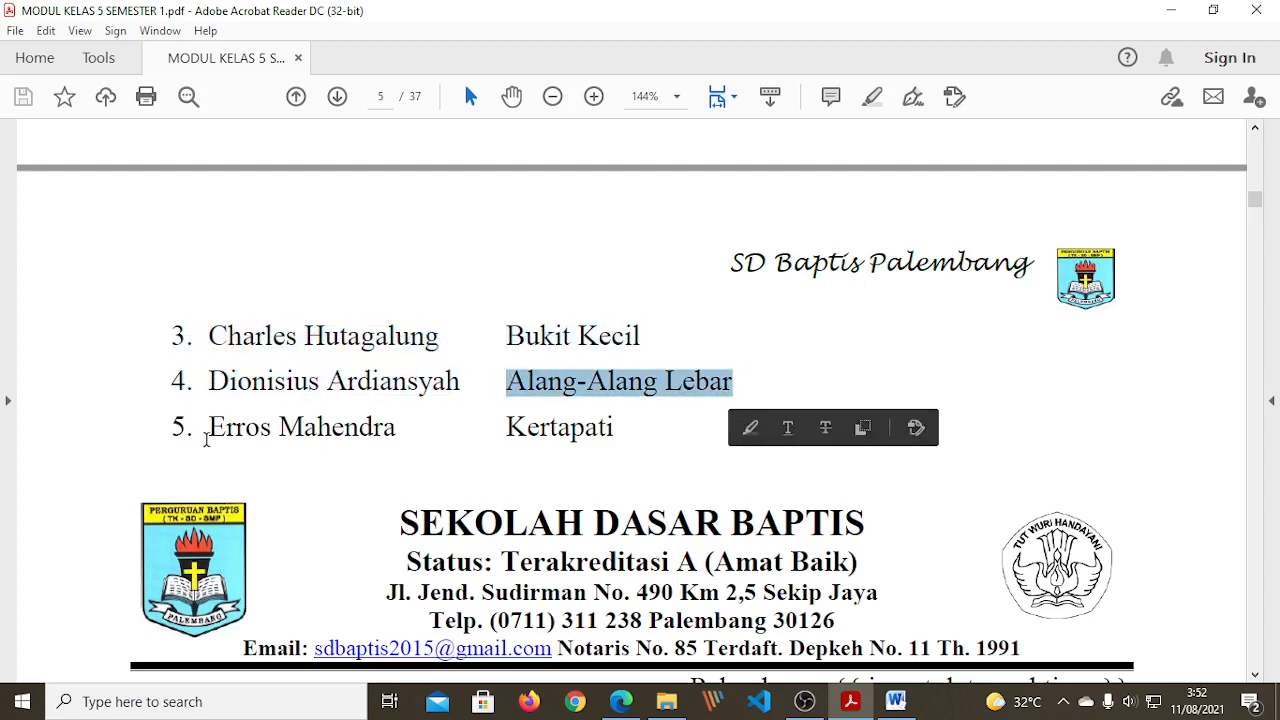
drag(207, 428, 414, 432)
drag(506, 428, 624, 425)
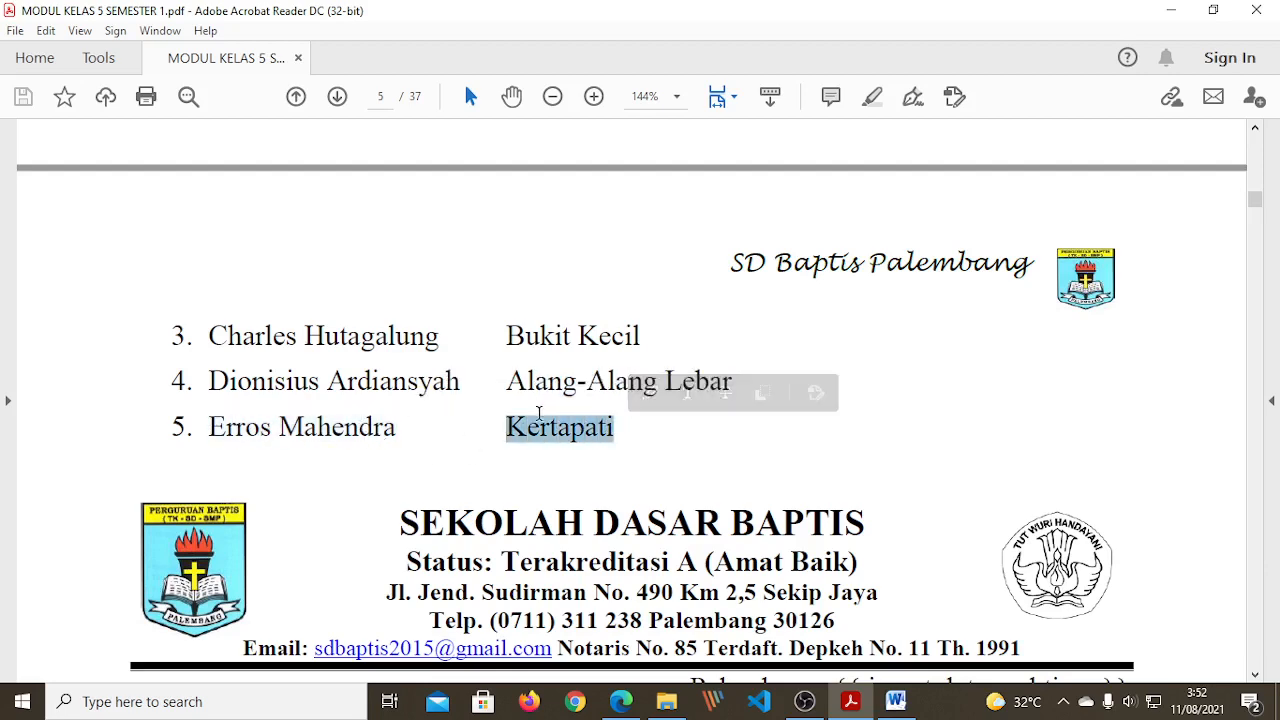
scroll(437, 405, up, 5)
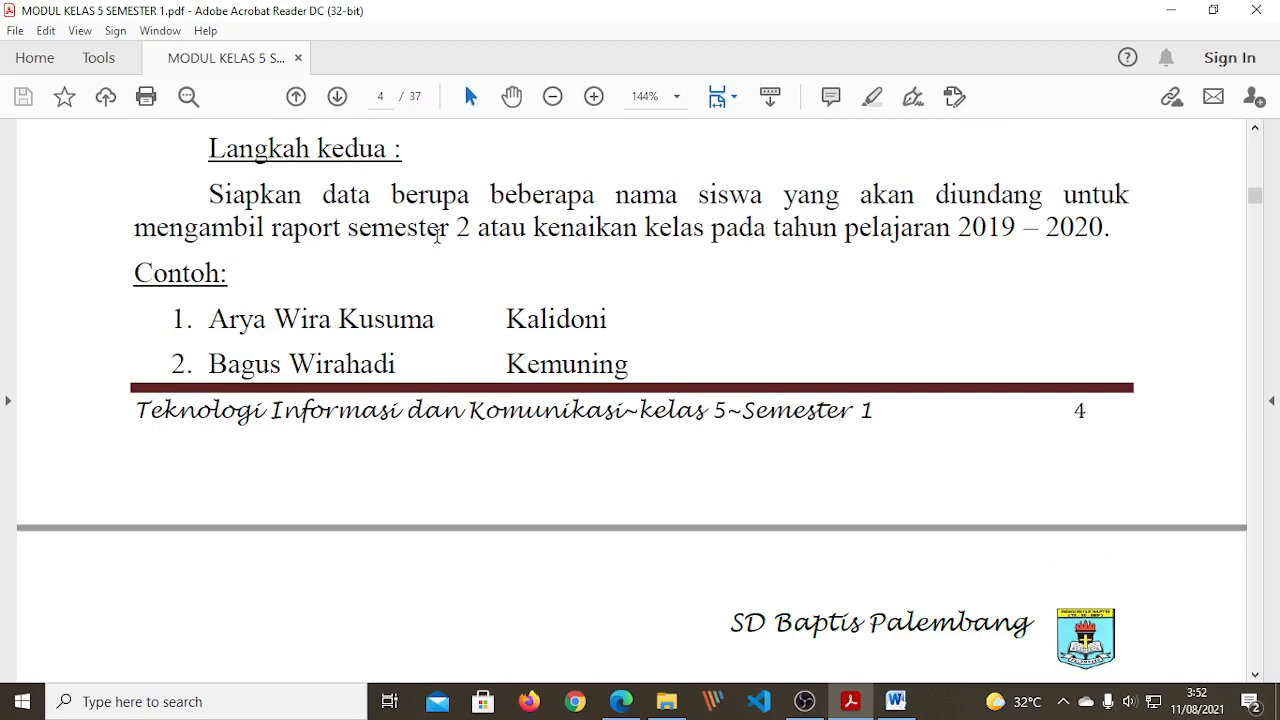
scroll(468, 245, down, 6)
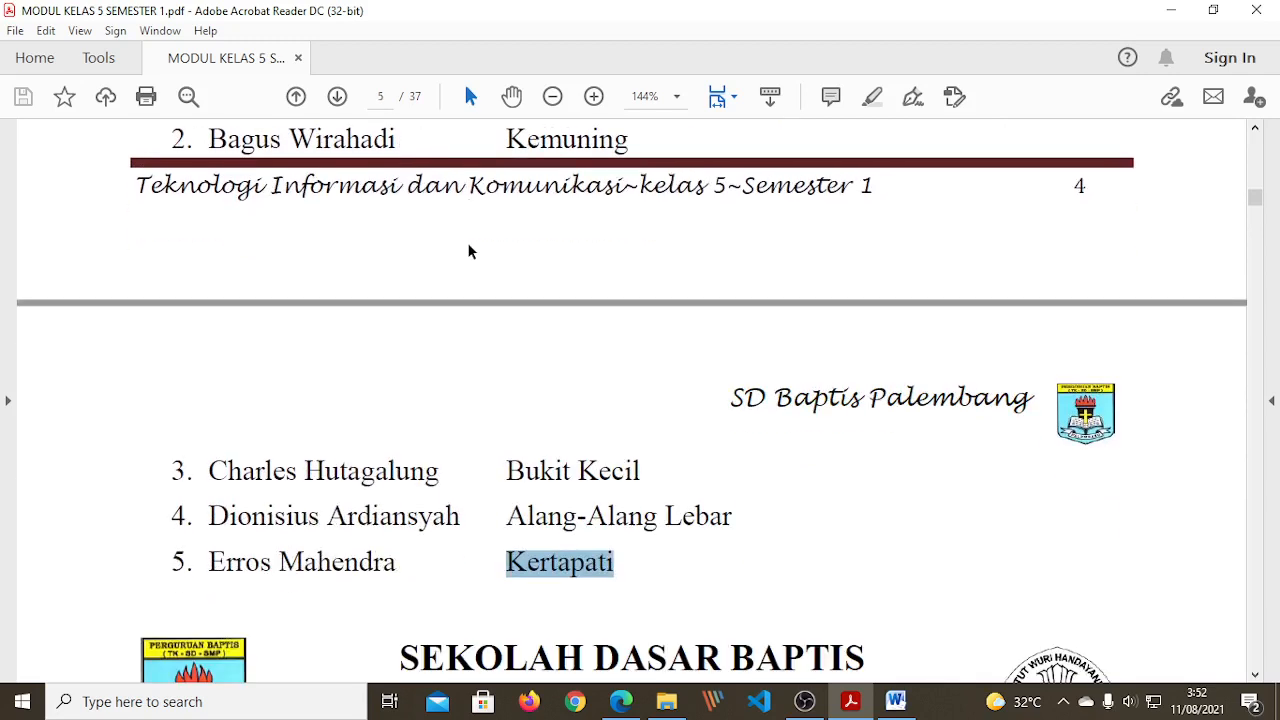
- Compare the example student names and districts under "Langkah kedua" with the blank recipient lines after "wali murid" and "Di" in the sample letter
scroll(457, 211, up, 4)
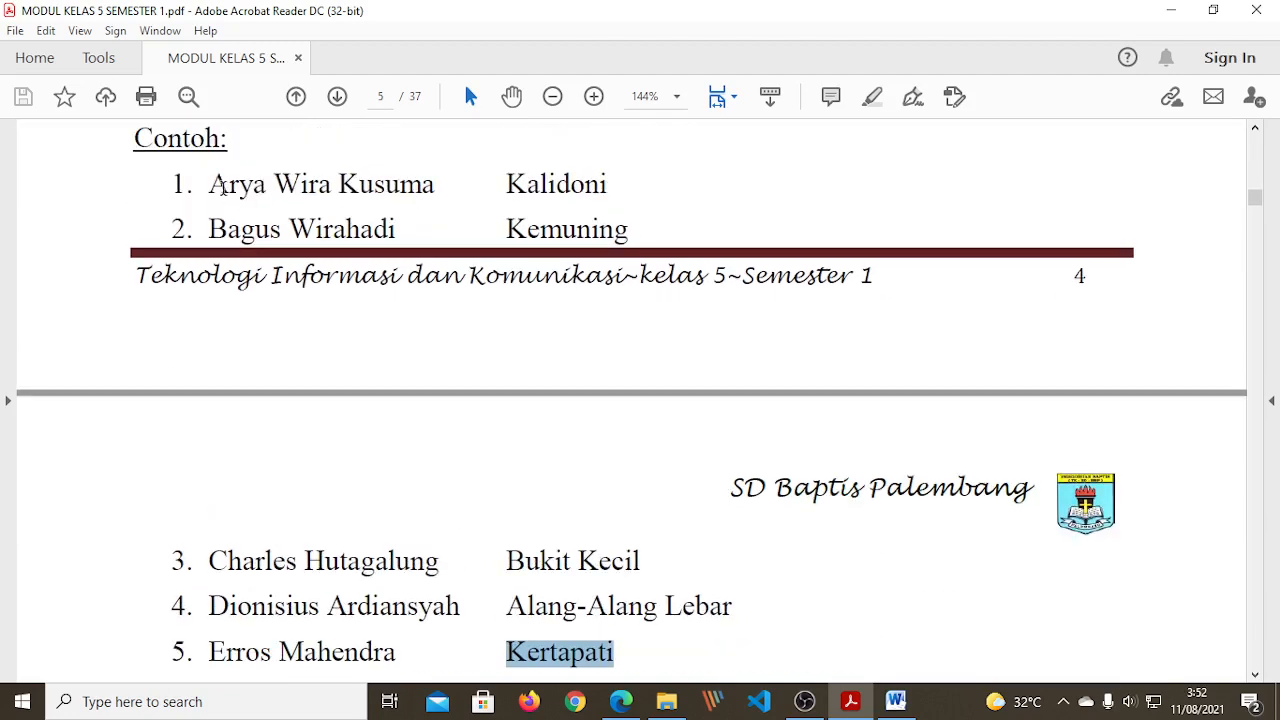
scroll(566, 205, down, 5)
scroll(566, 217, down, 2)
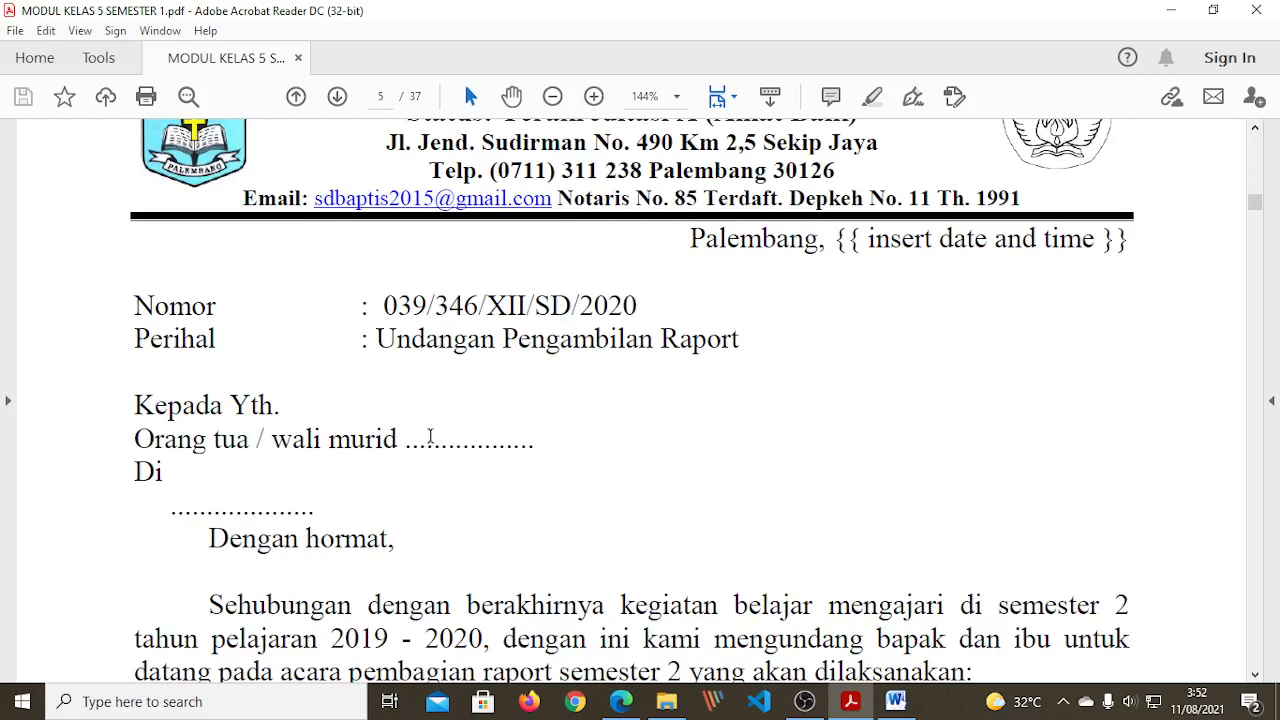
scroll(537, 445, up, 5)
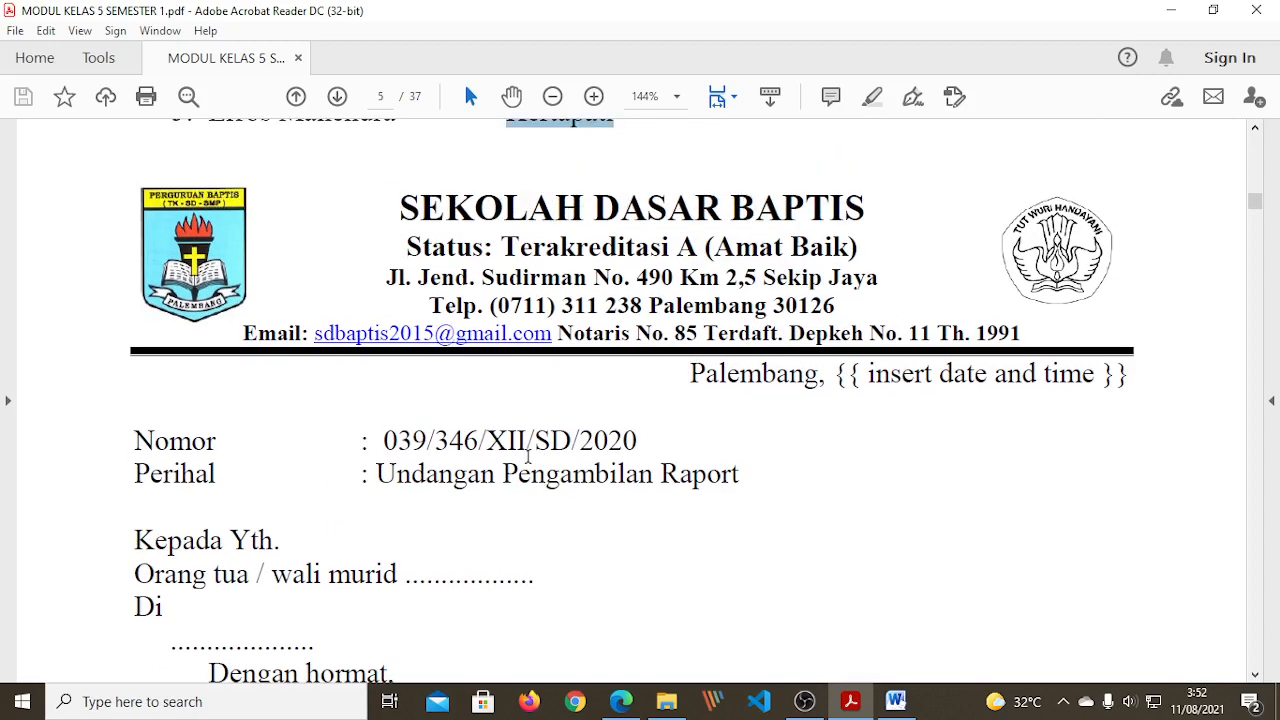
scroll(695, 290, up, 7)
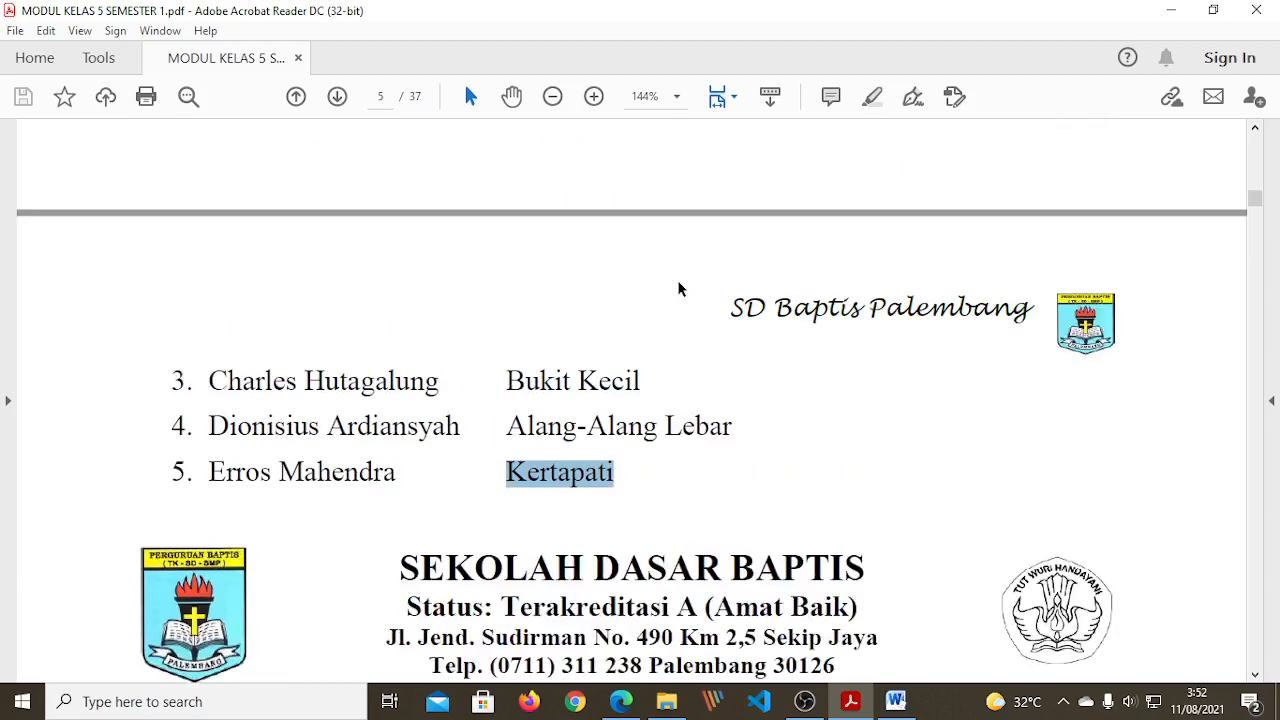
scroll(677, 283, up, 2)
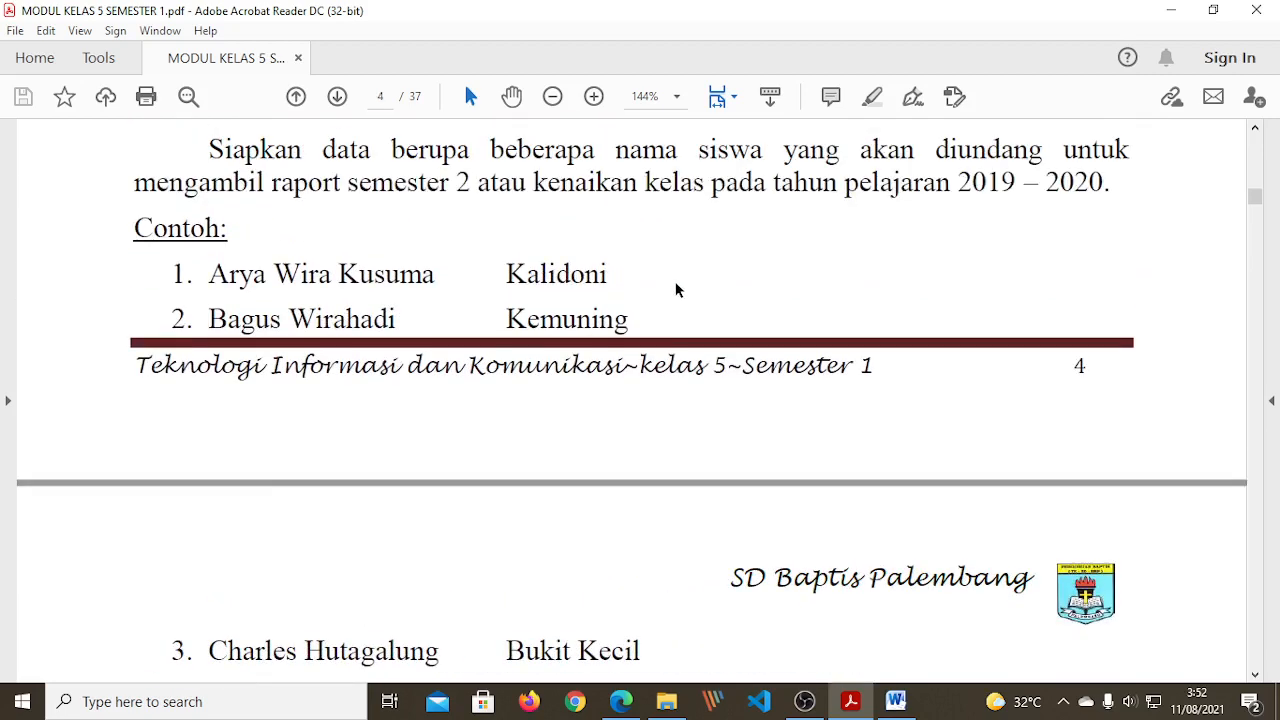
scroll(675, 283, down, 1)
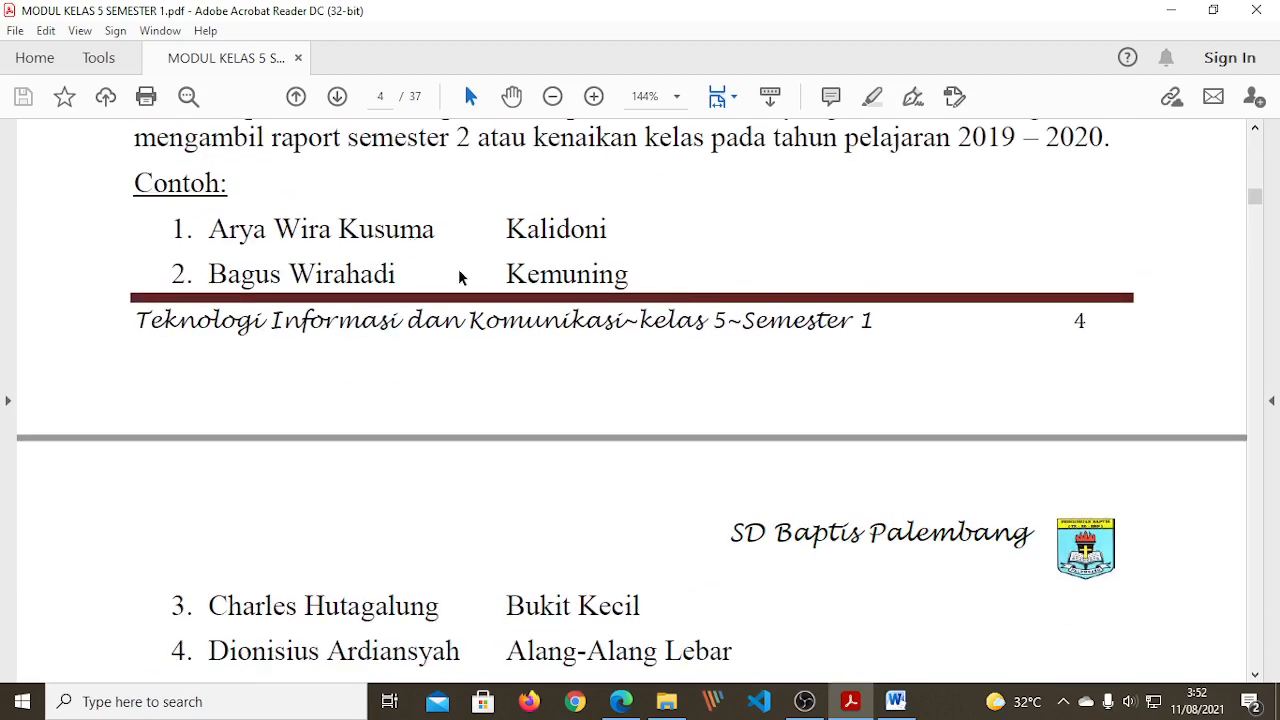
scroll(460, 274, down, 15)
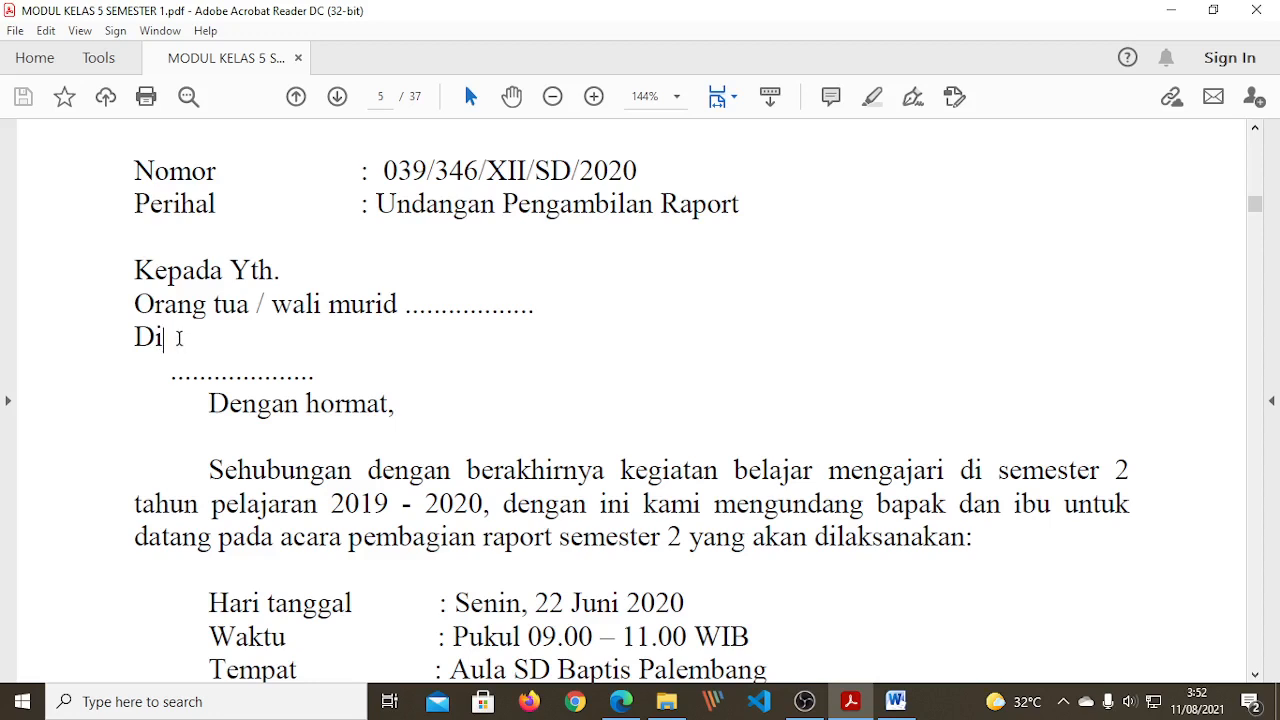
click(405, 311)
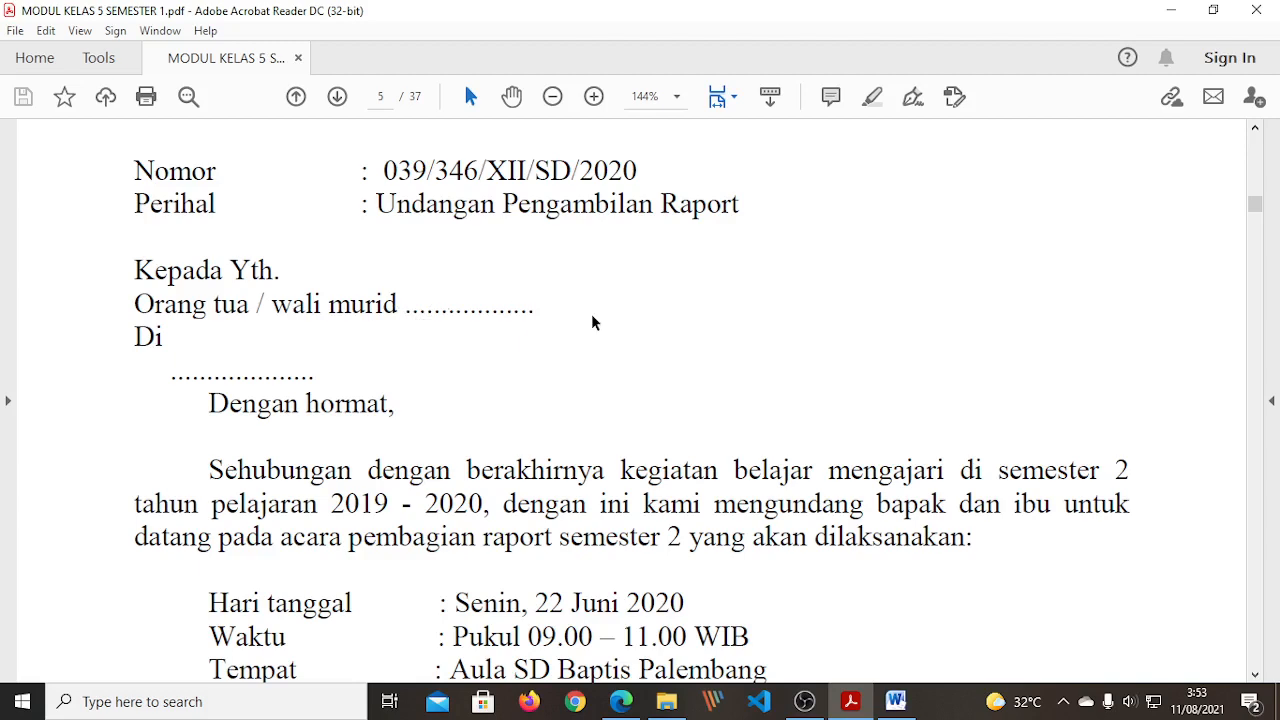
scroll(591, 314, up, 3)
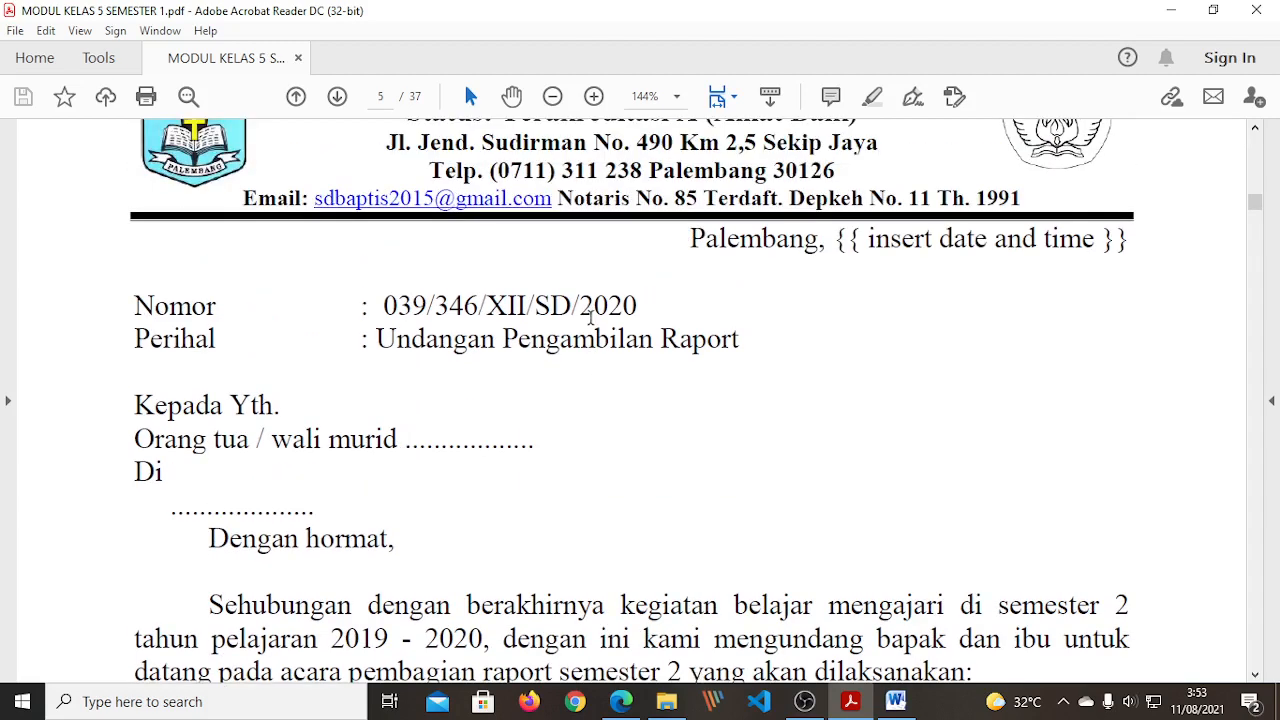
scroll(563, 413, up, 3)
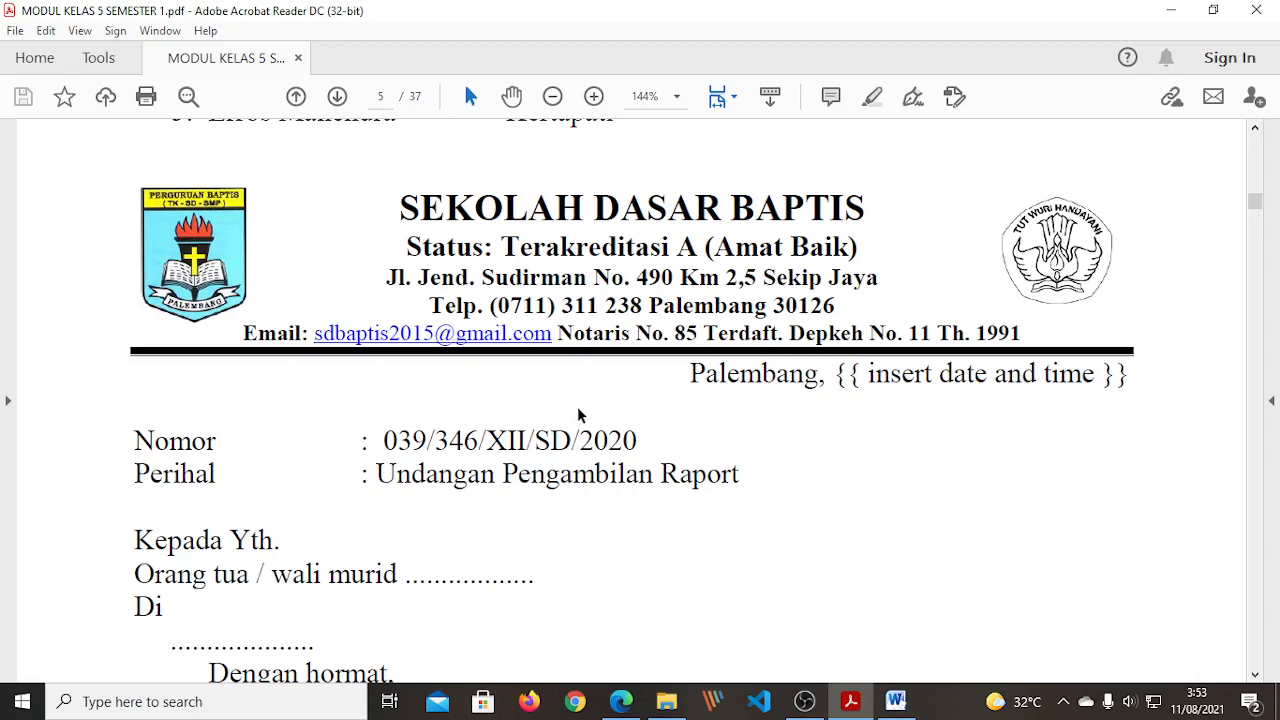
scroll(500, 416, up, 14)
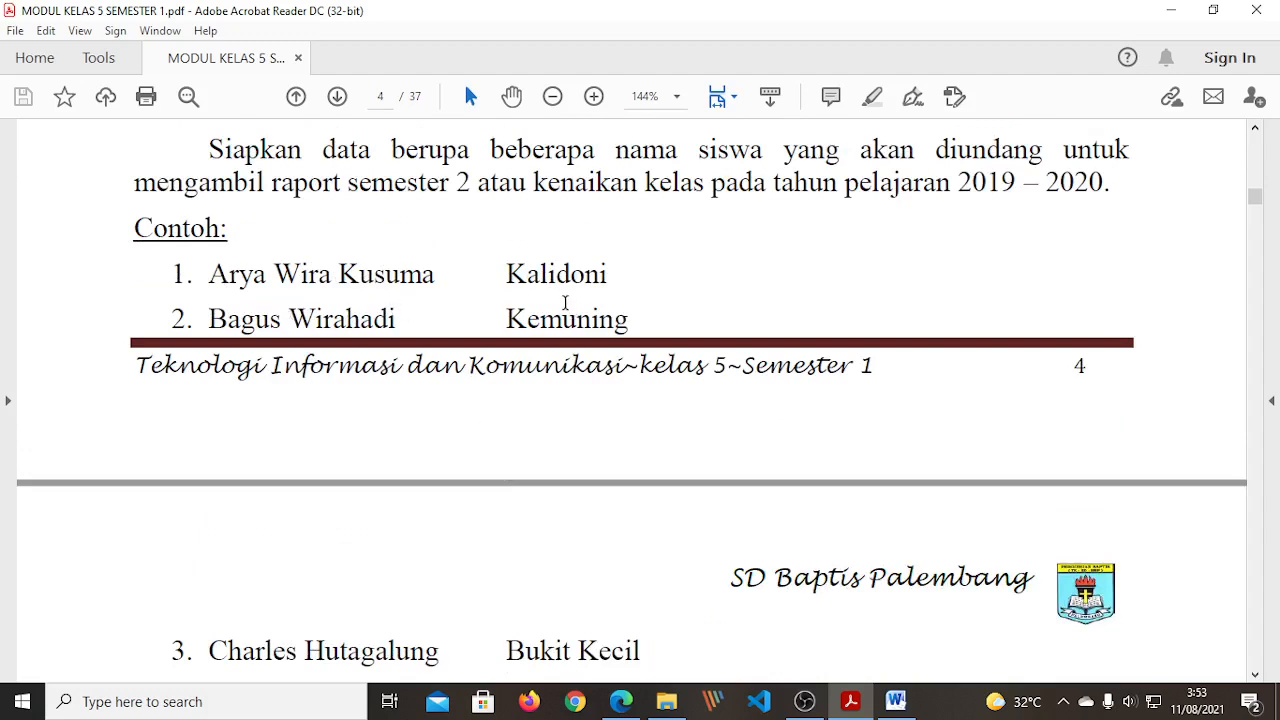
scroll(561, 310, up, 2)
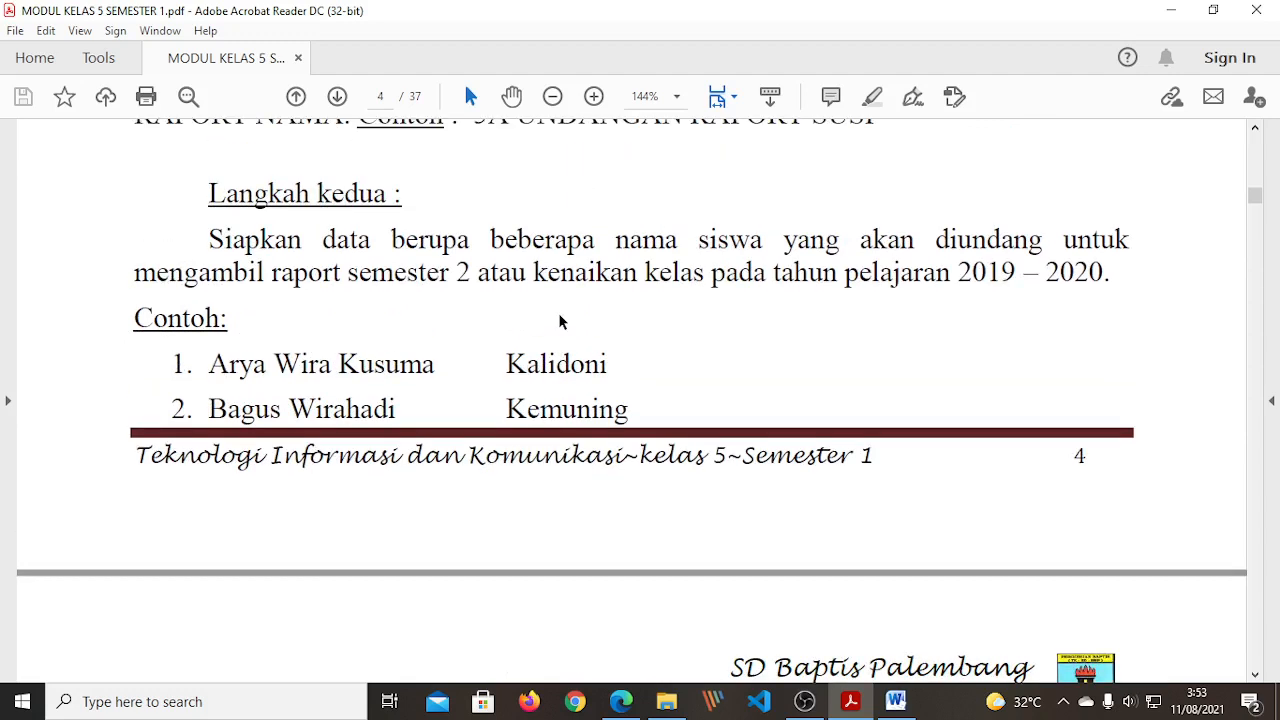
scroll(560, 315, down, 3)
scroll(555, 318, up, 3)
scroll(547, 320, down, 1)
scroll(547, 320, down, 10)
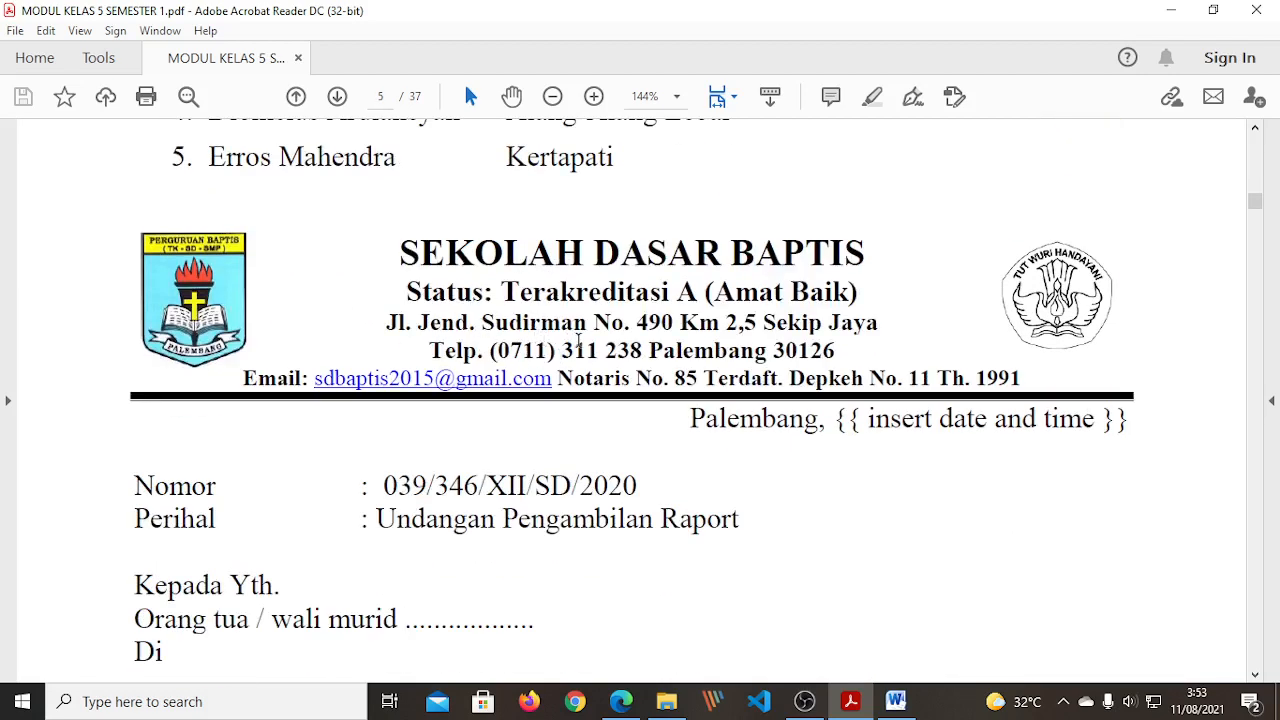
scroll(582, 330, up, 10)
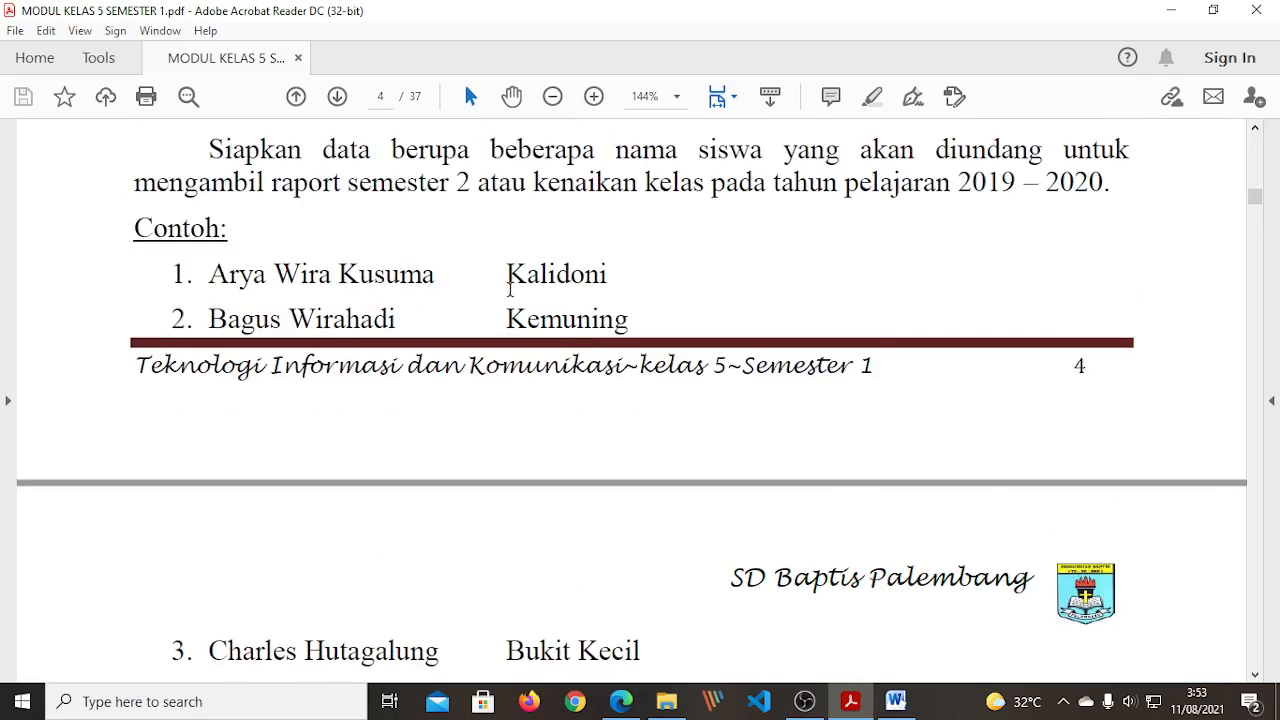
- Read the "Langkah ketiga" instructions on inserting the school and Tut Wuri Handayani logos, and check both logos in the sample letterhead
scroll(493, 281, down, 10)
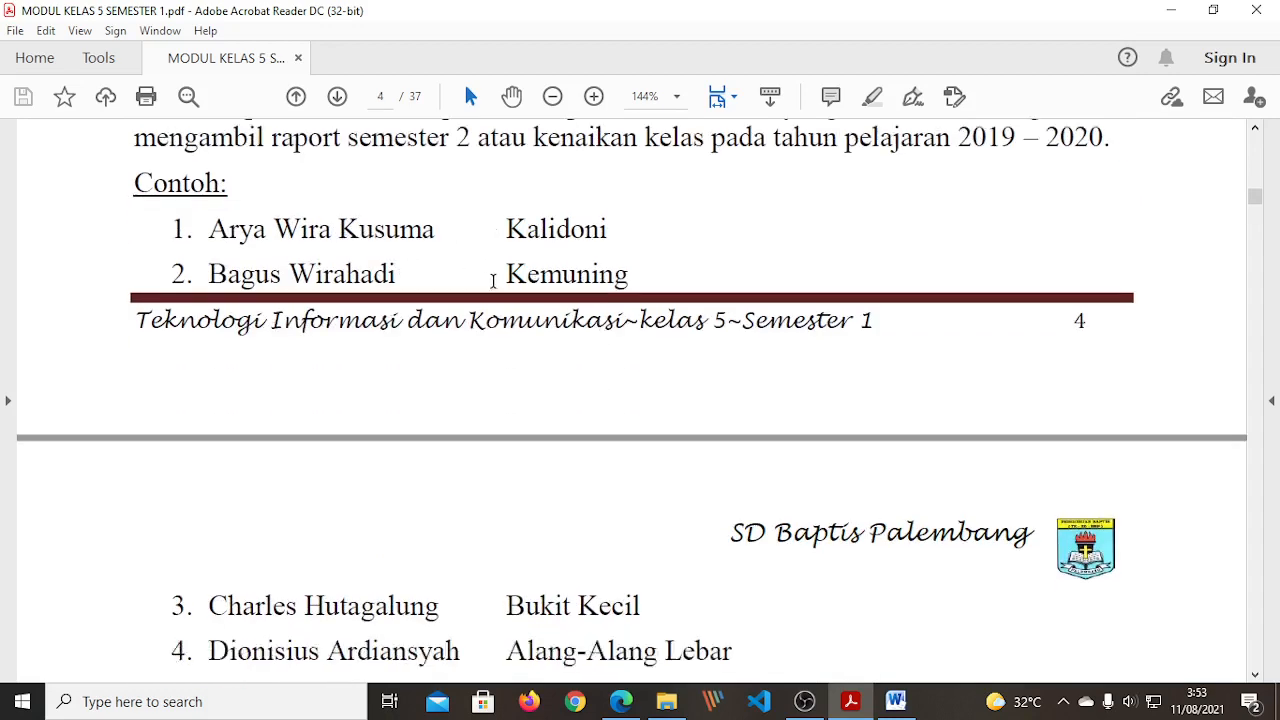
scroll(493, 281, down, 10)
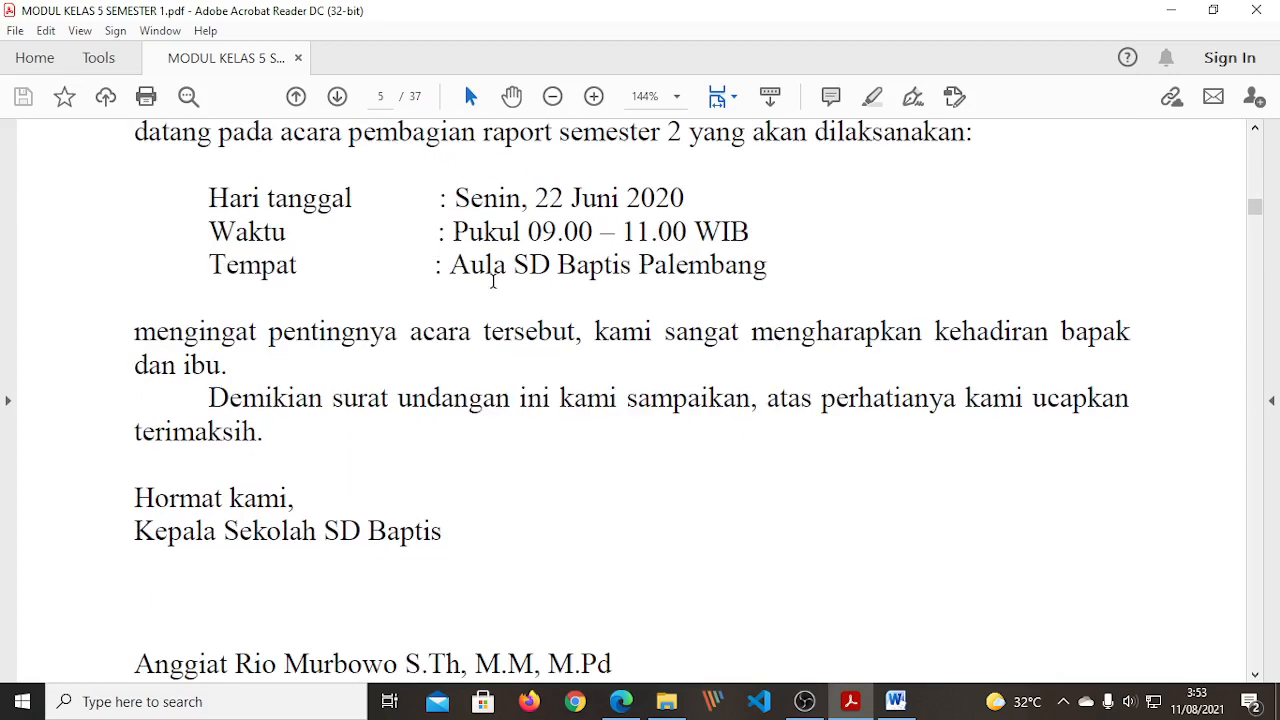
scroll(493, 281, down, 10)
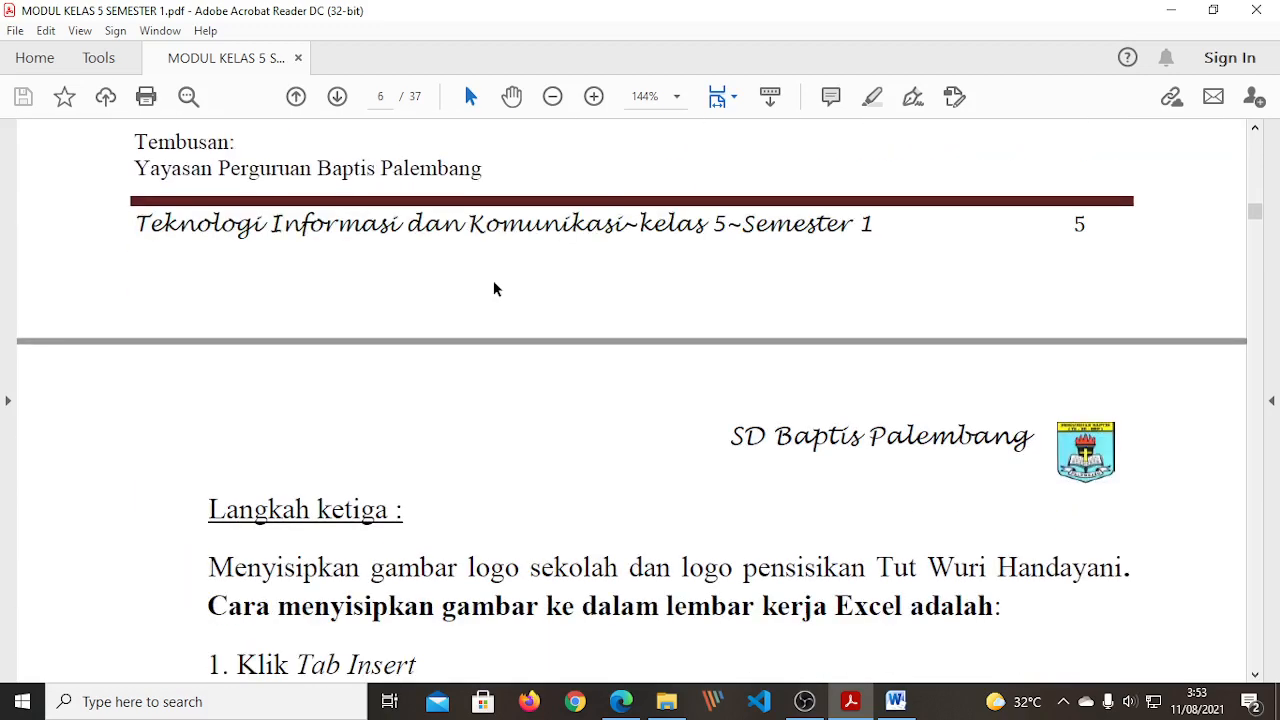
scroll(496, 281, down, 1)
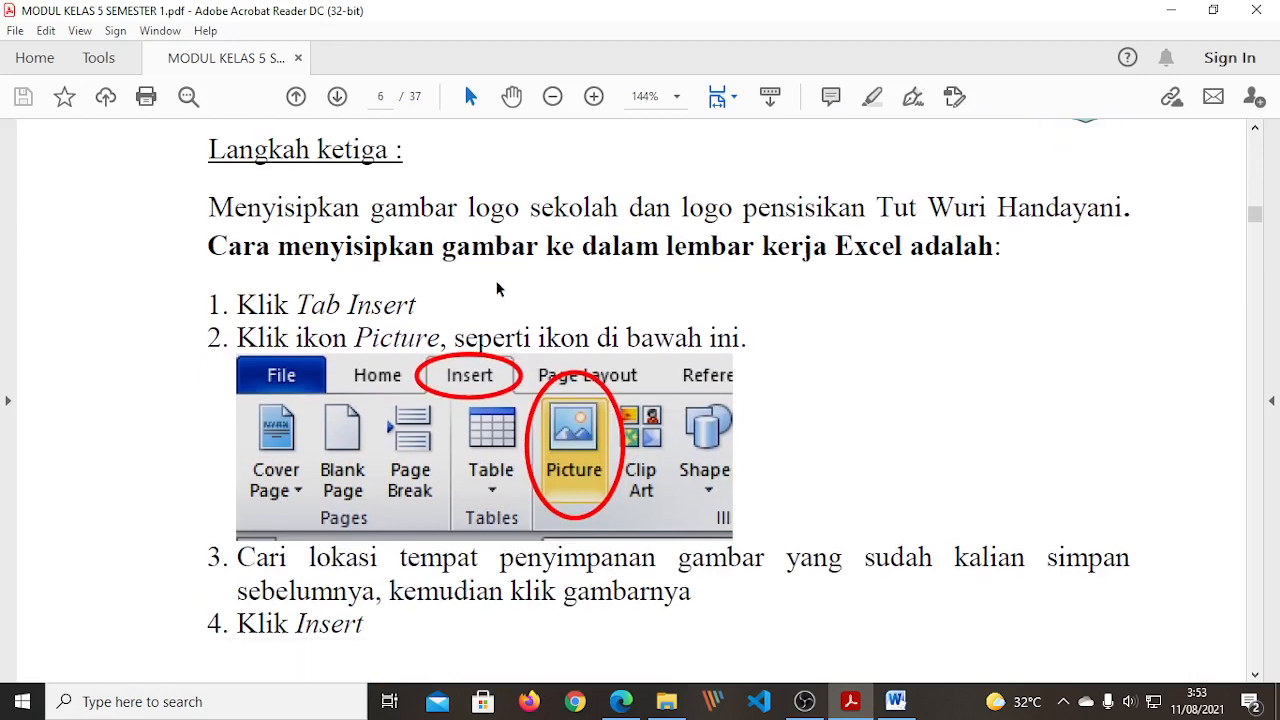
drag(210, 150, 388, 152)
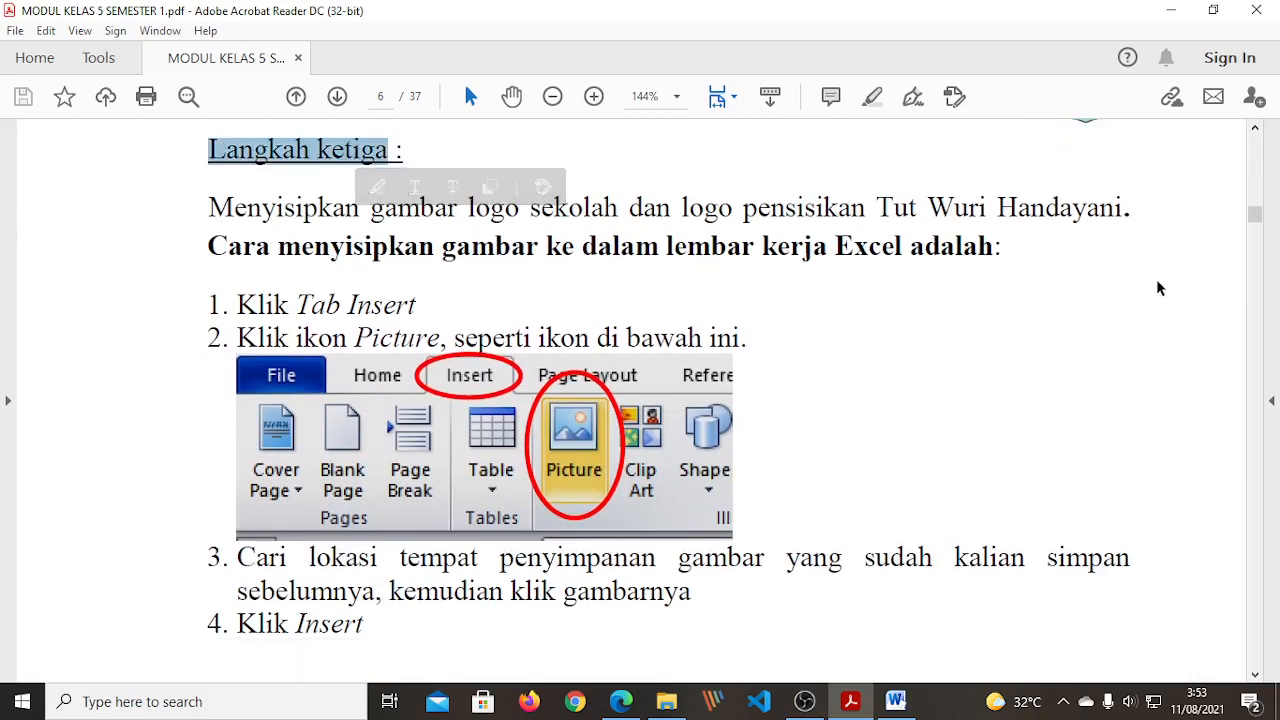
click(614, 277)
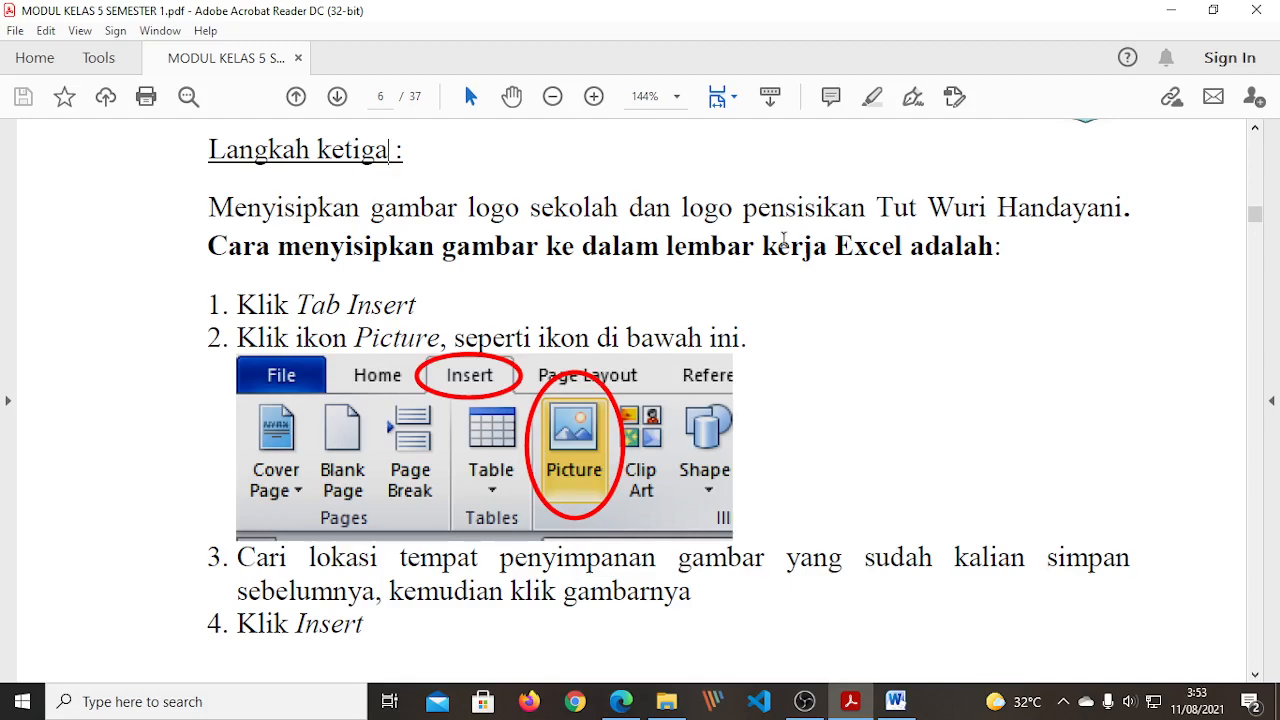
scroll(912, 233, up, 15)
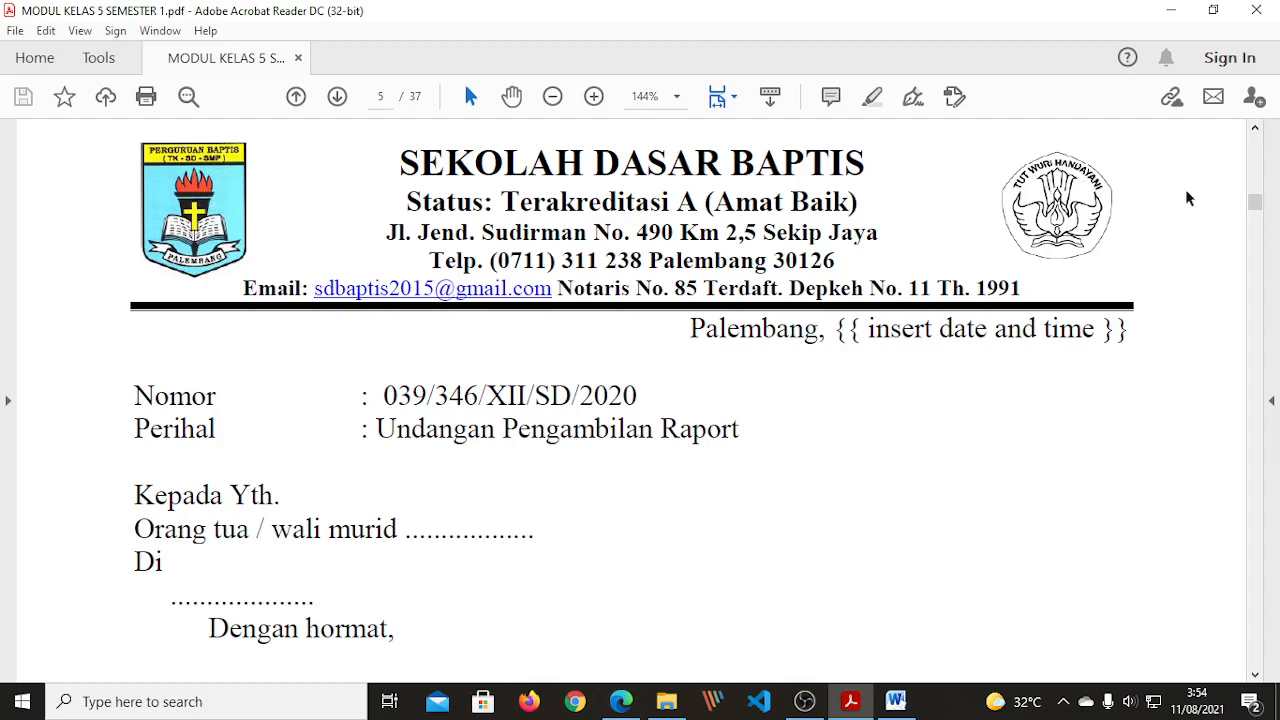
scroll(871, 270, down, 10)
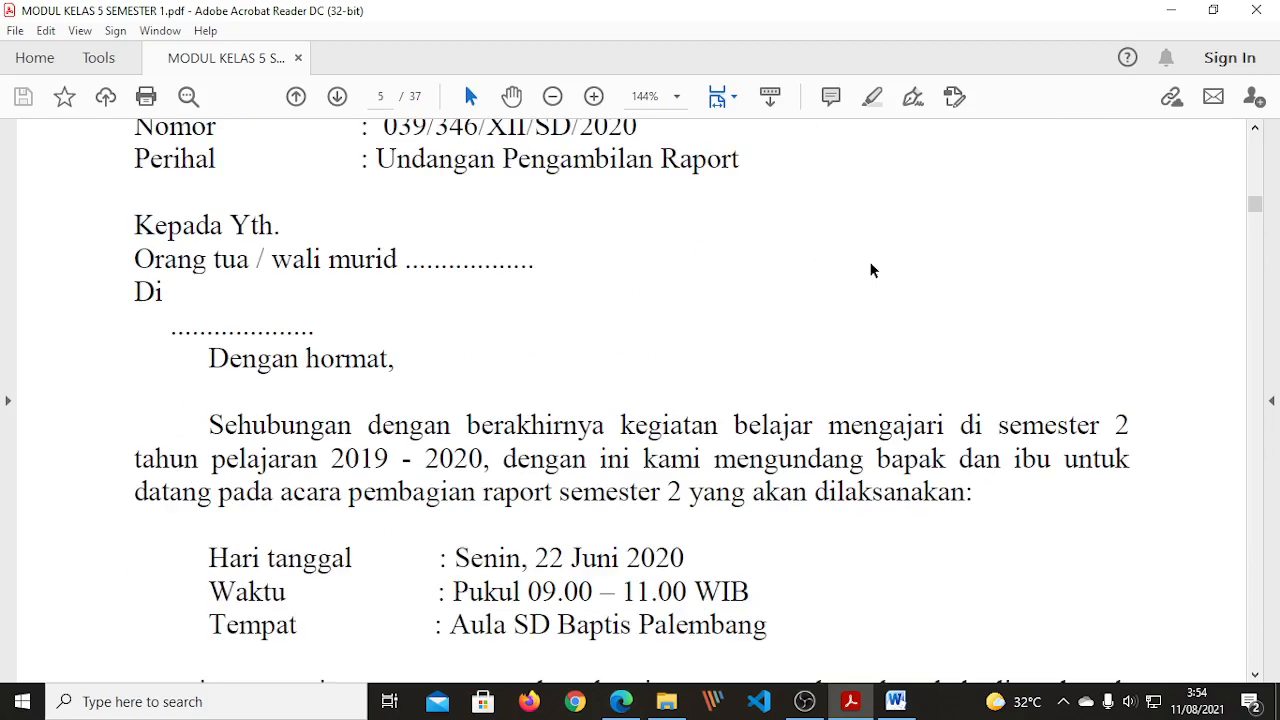
scroll(871, 270, down, 8)
scroll(871, 270, up, 2)
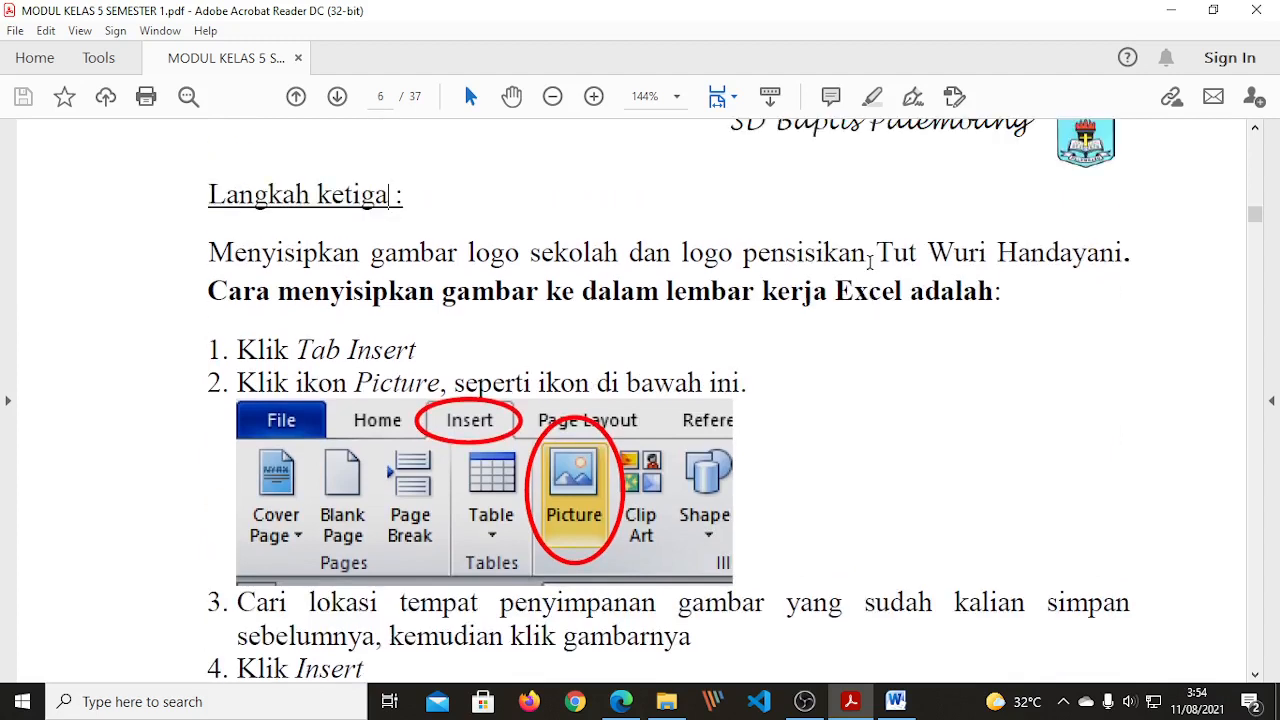
scroll(871, 270, down, 2)
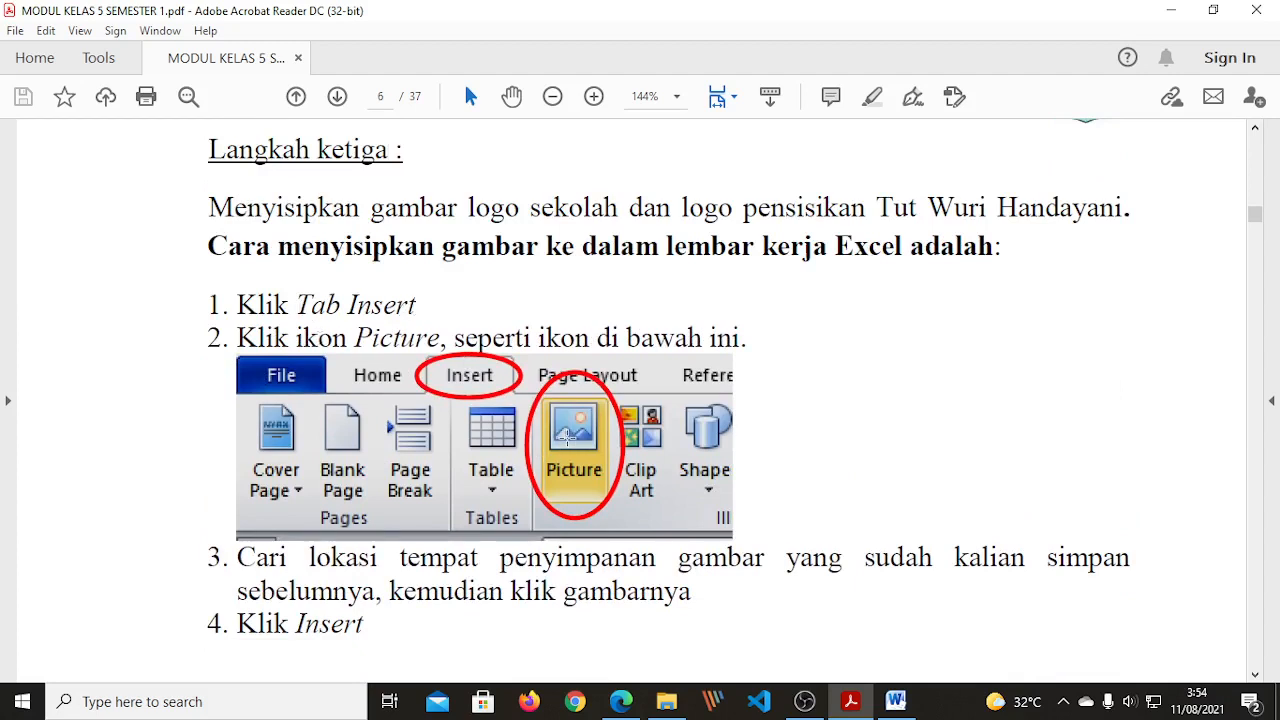
scroll(567, 437, down, 2)
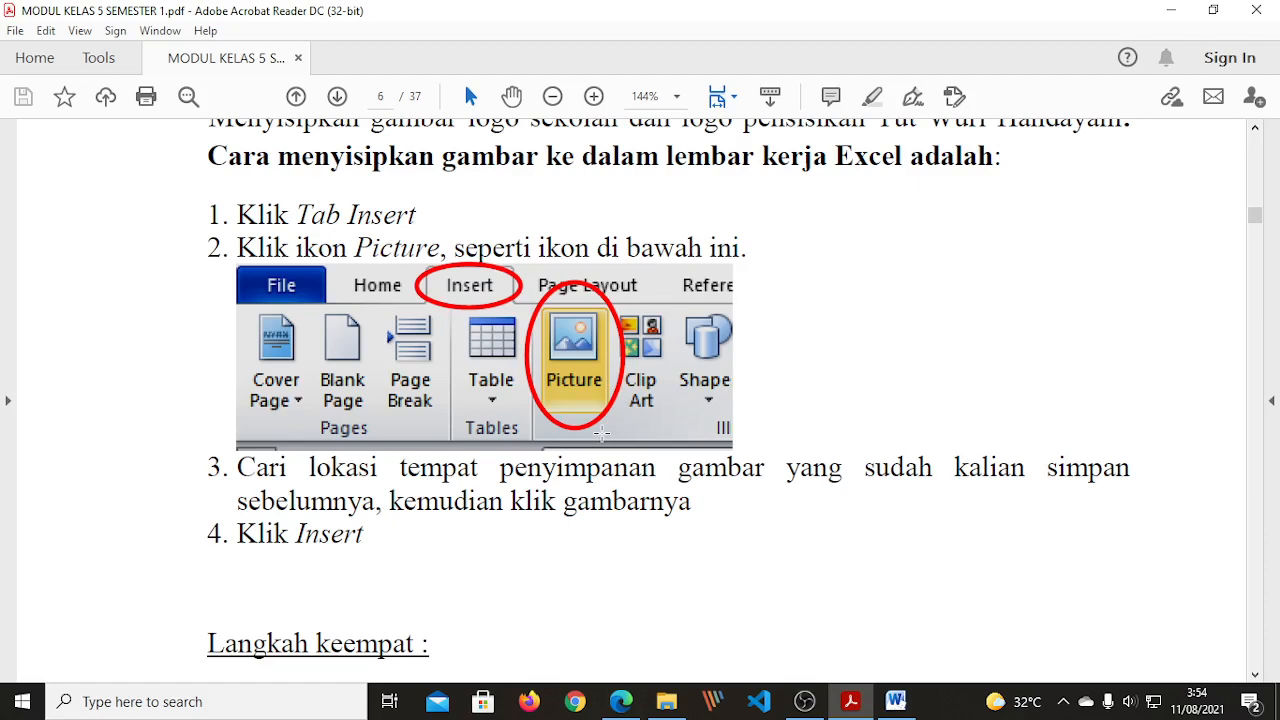
scroll(600, 432, up, 5)
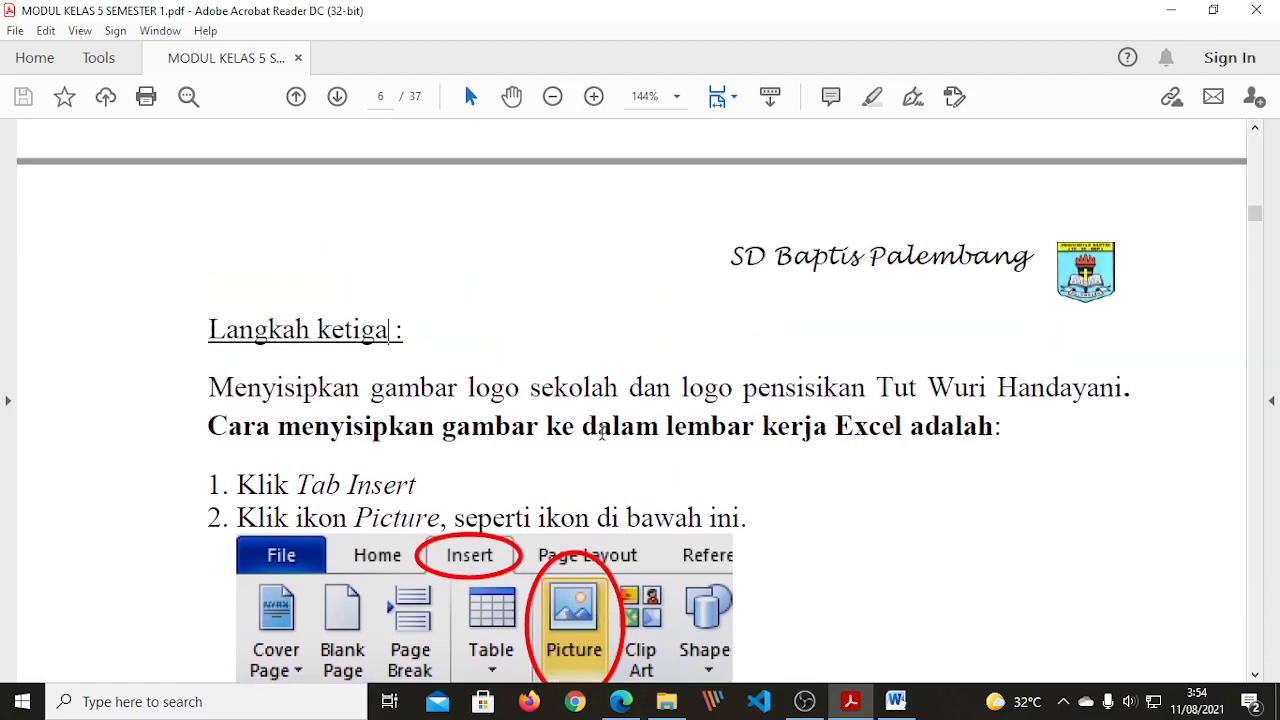
scroll(603, 440, down, 3)
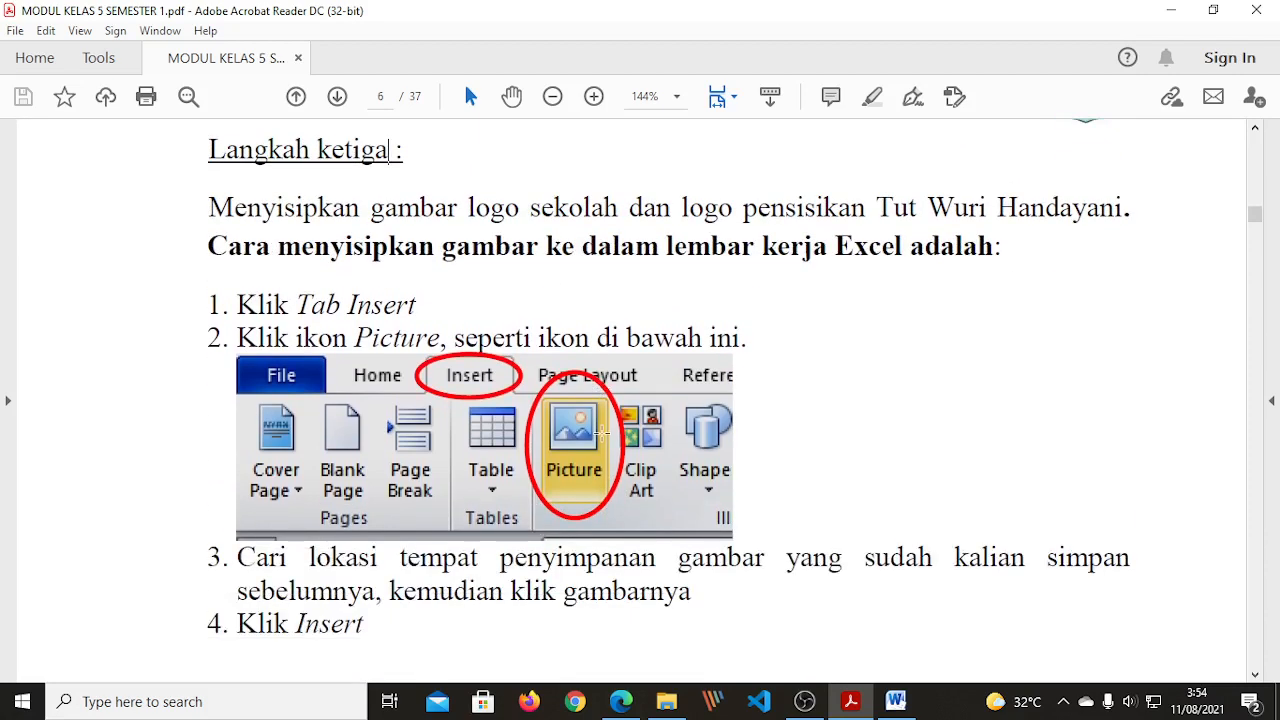
- Read the "Langkah keempat" instructions on starting the mail merge in Word, and review the preceding student data and sample letter again
scroll(603, 432, down, 10)
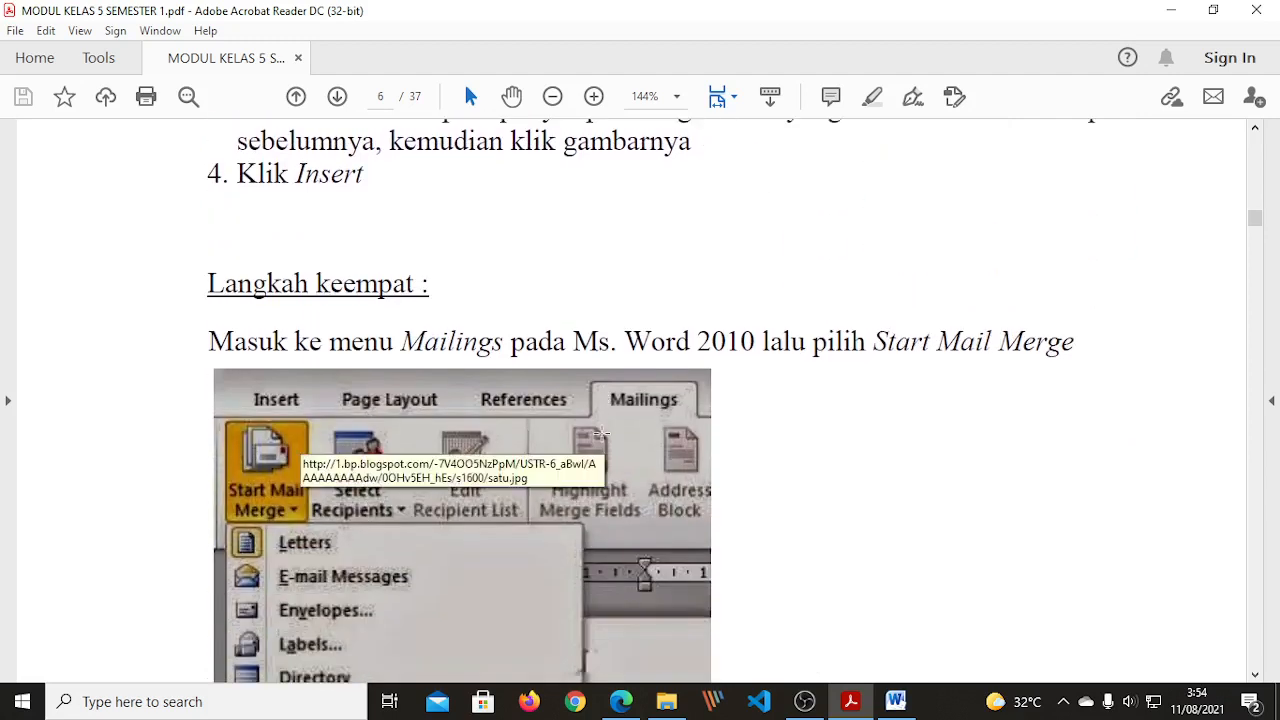
scroll(600, 434, down, 3)
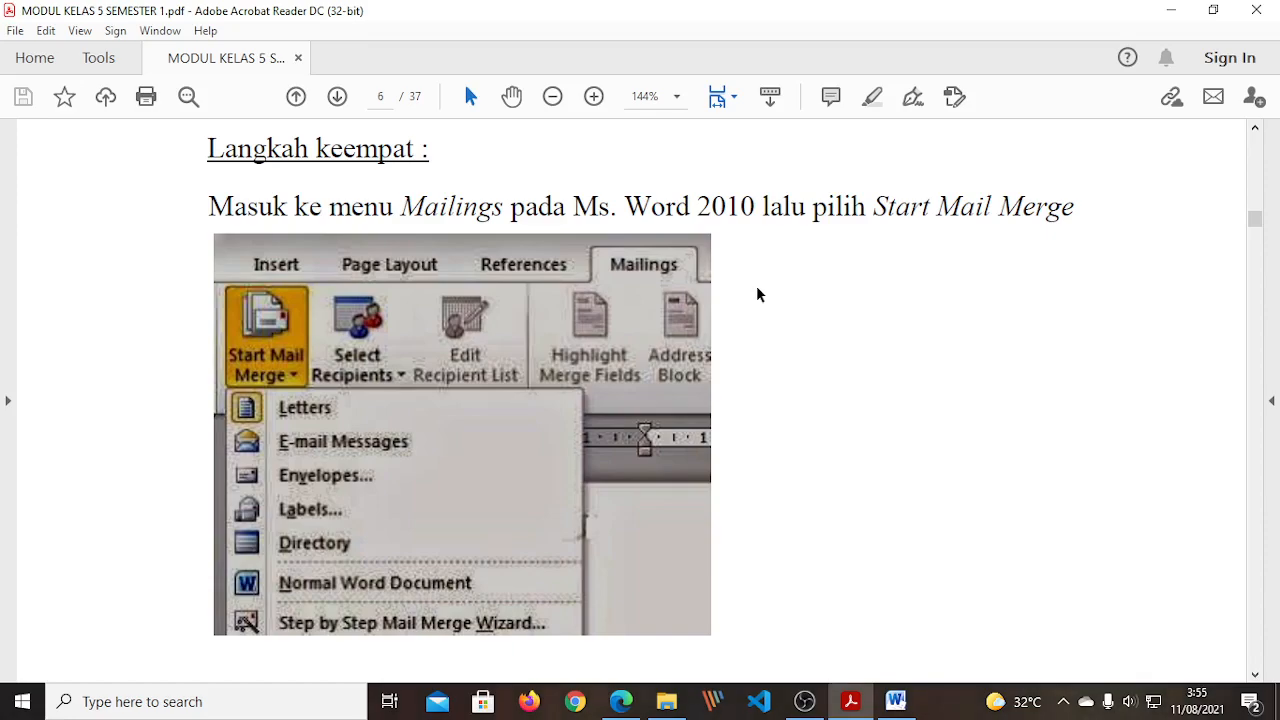
scroll(634, 210, up, 10)
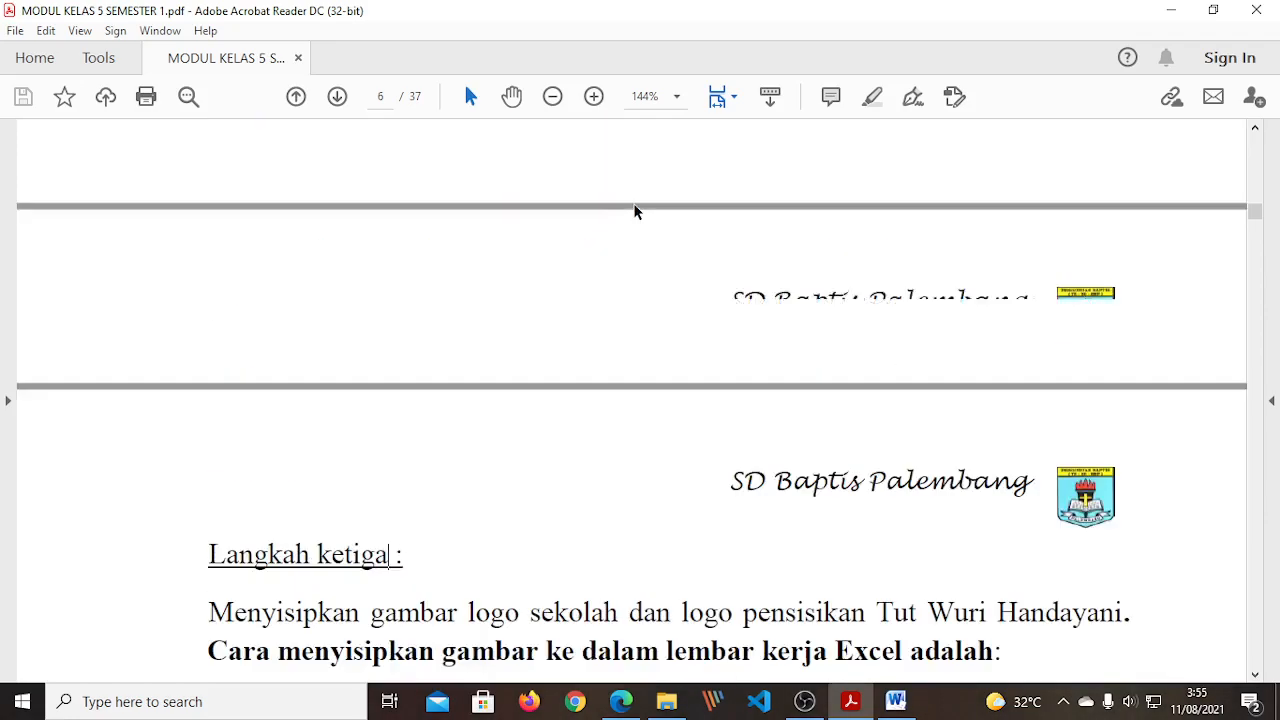
scroll(634, 210, up, 15)
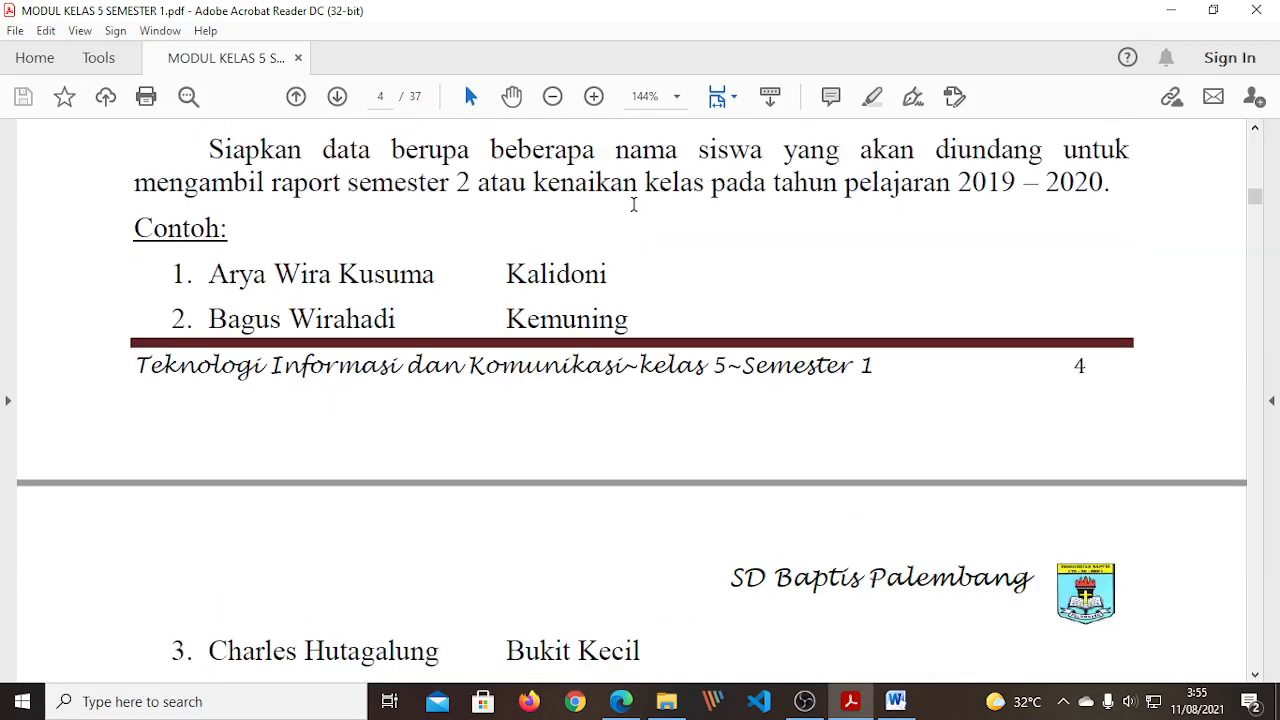
scroll(580, 210, up, 1)
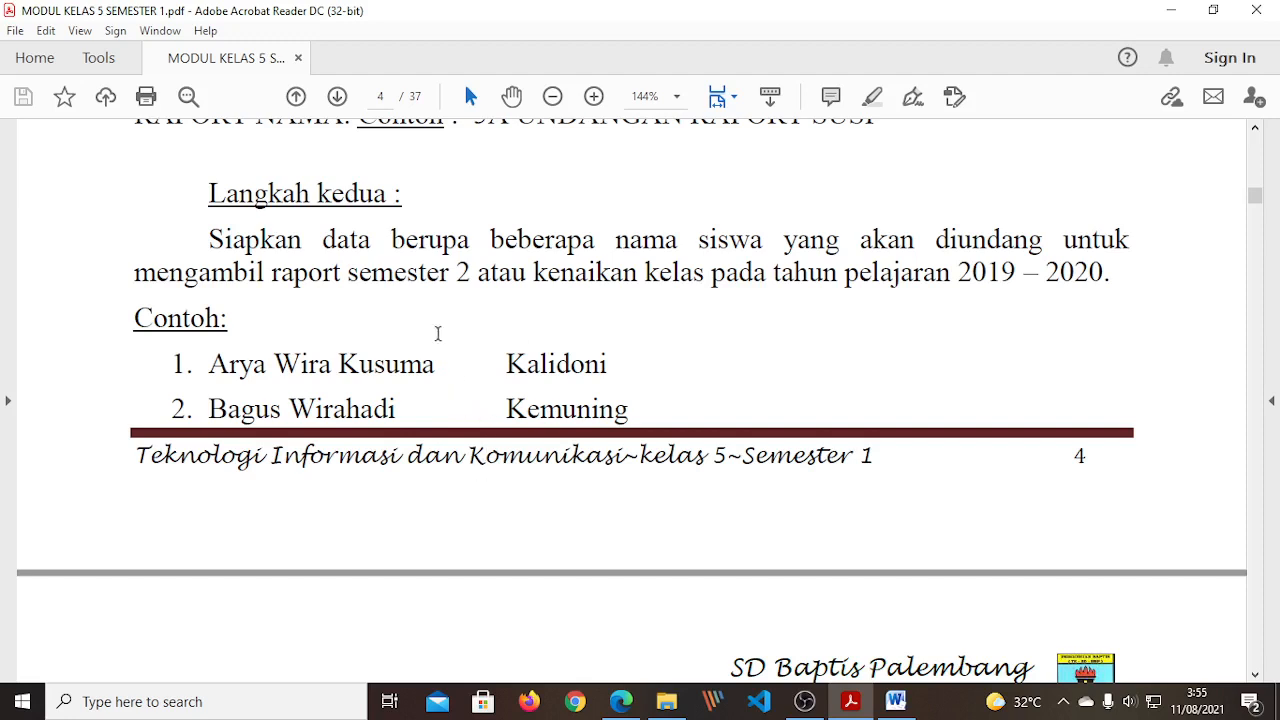
scroll(437, 328, down, 15)
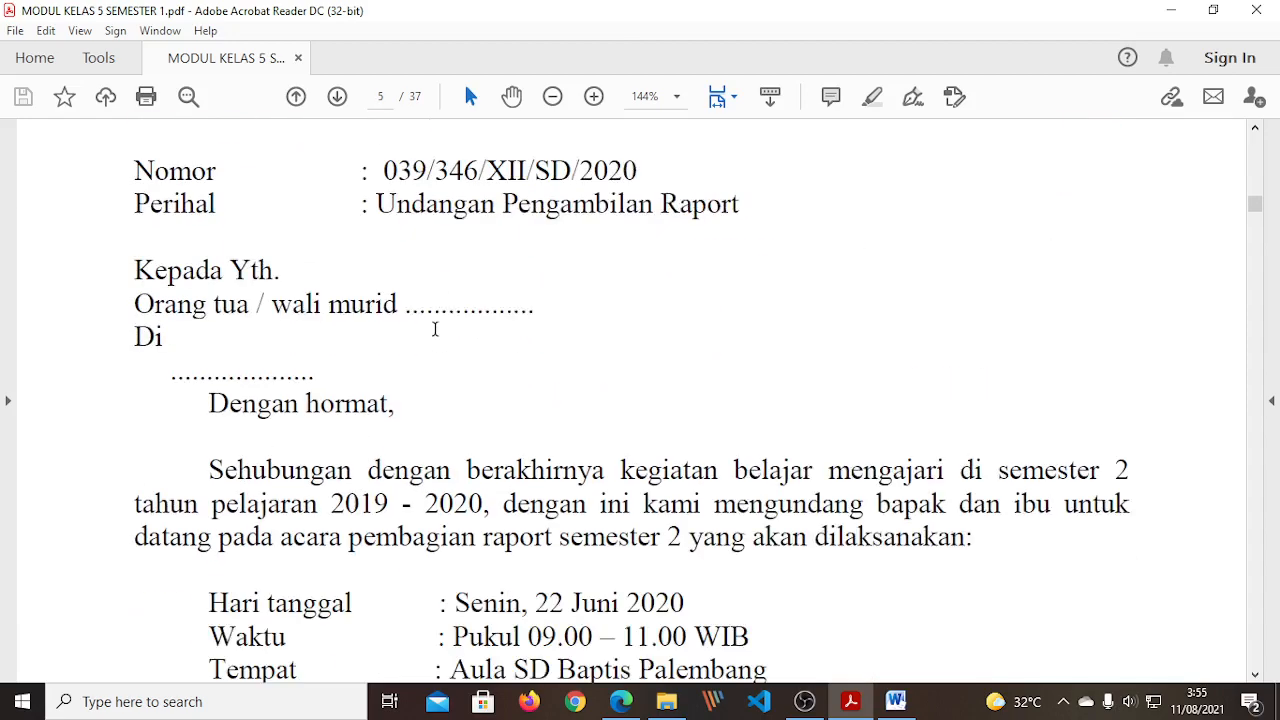
scroll(435, 338, down, 15)
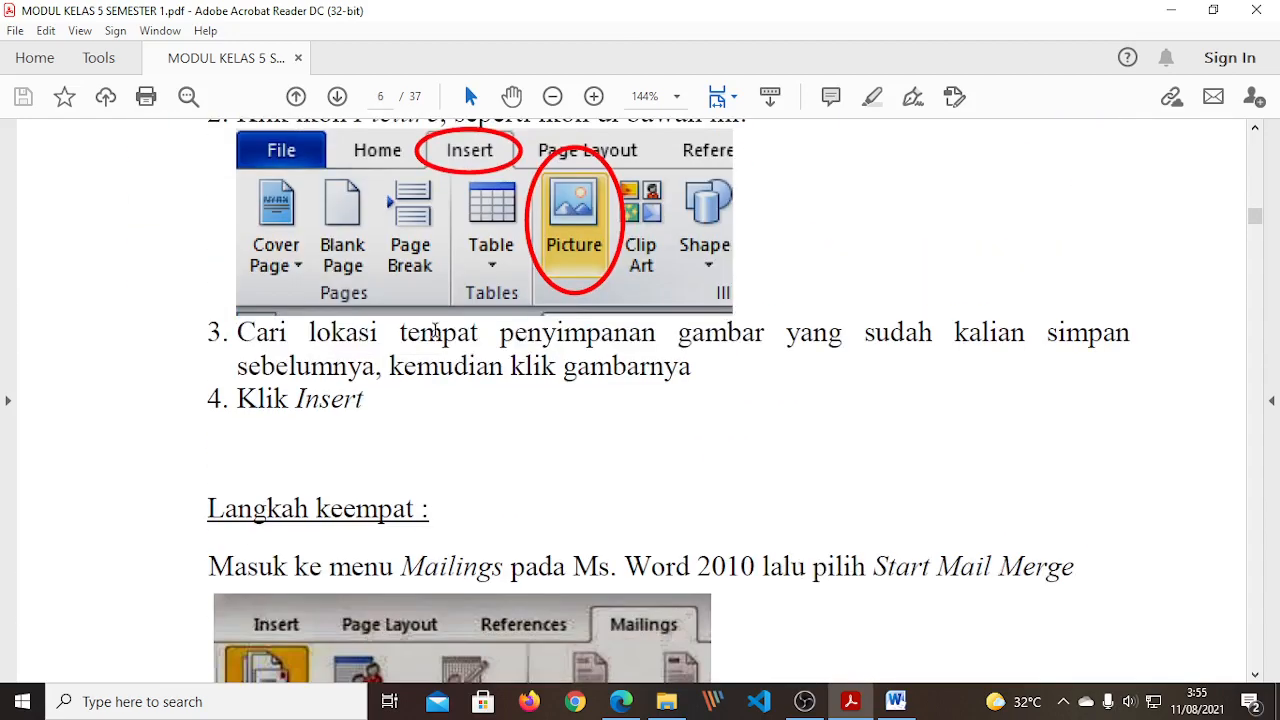
scroll(435, 330, down, 2)
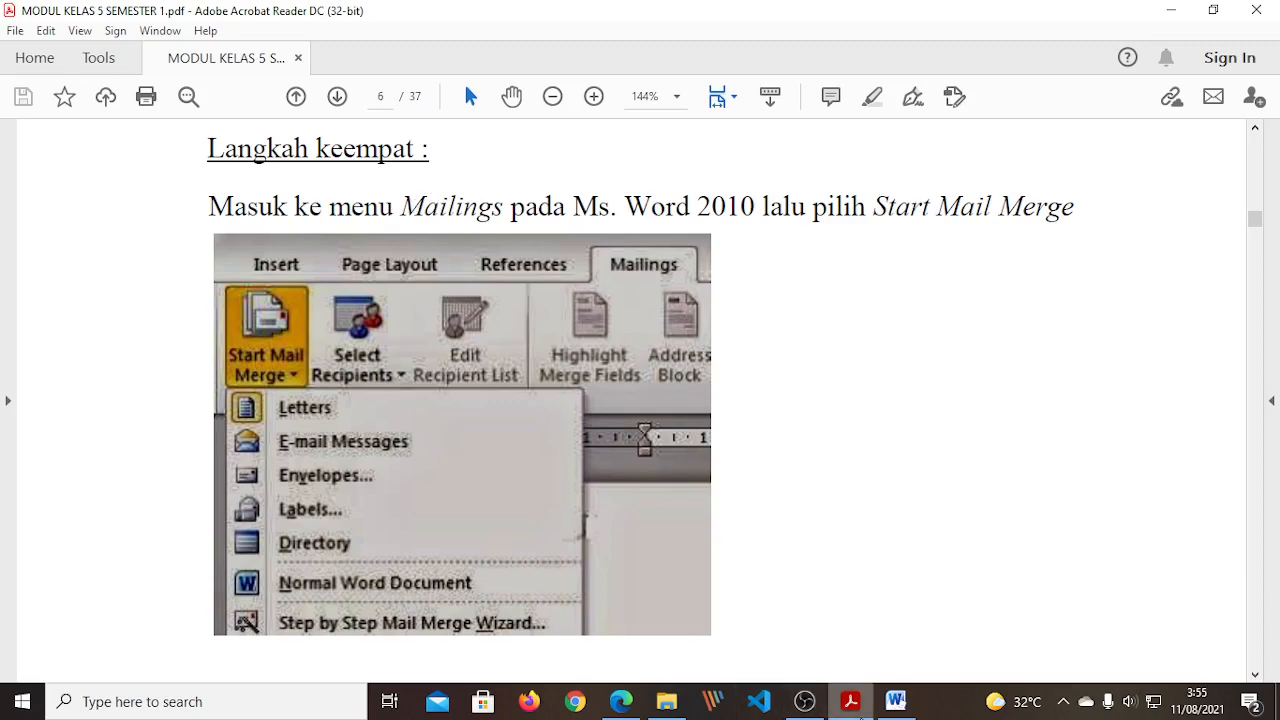
- Switch to the Surat_Undangan letter in Word and start a Letters mail merge, following "Langkah keempat" in the module
click(895, 701)
scroll(516, 217, up, 2)
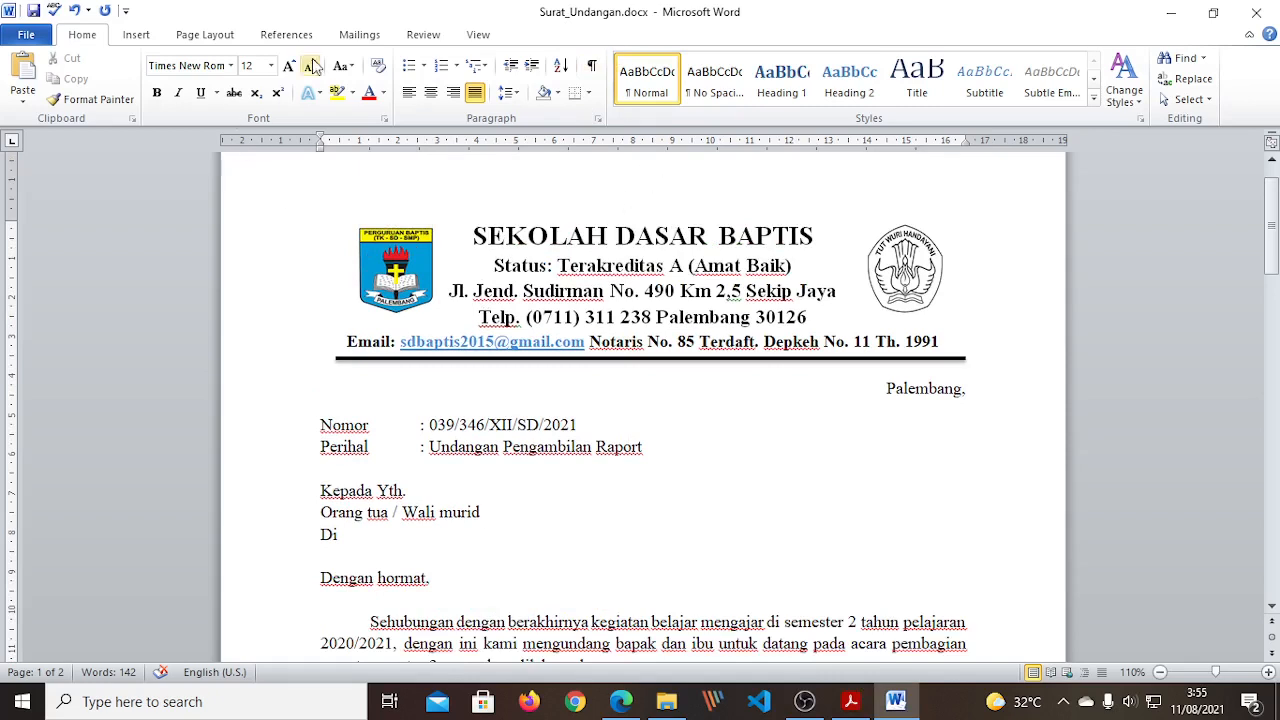
click(360, 36)
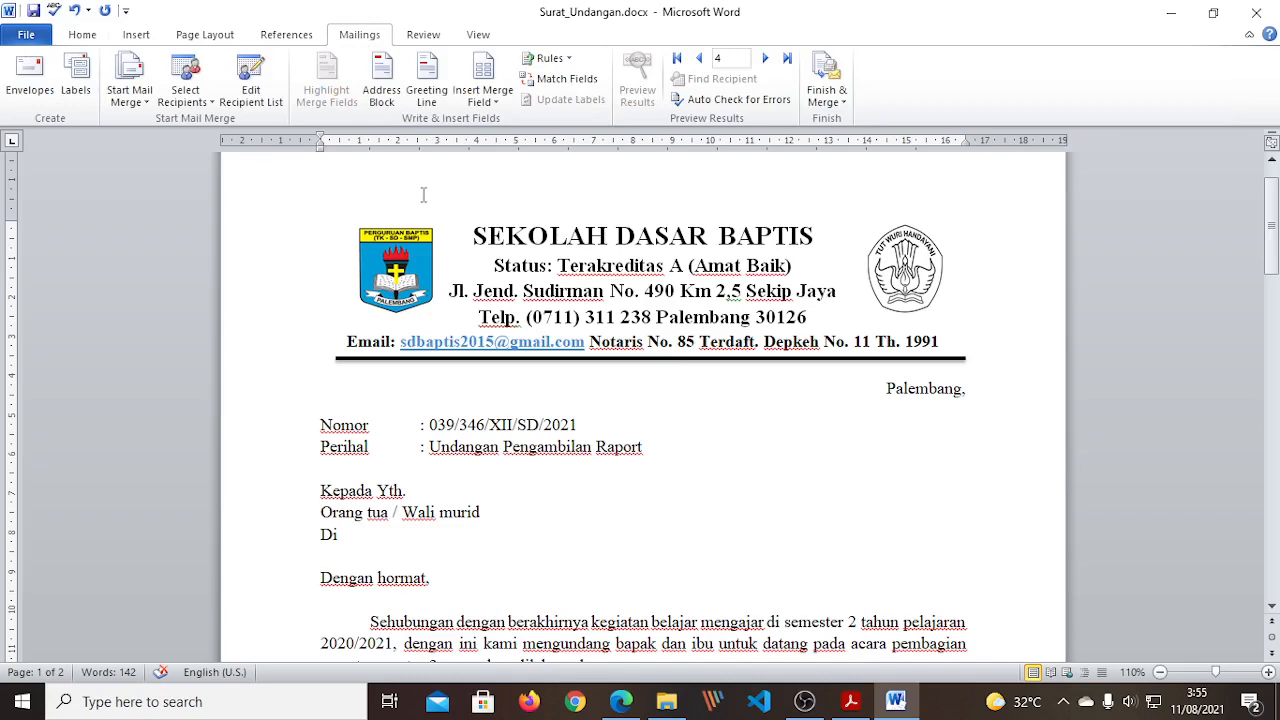
click(851, 701)
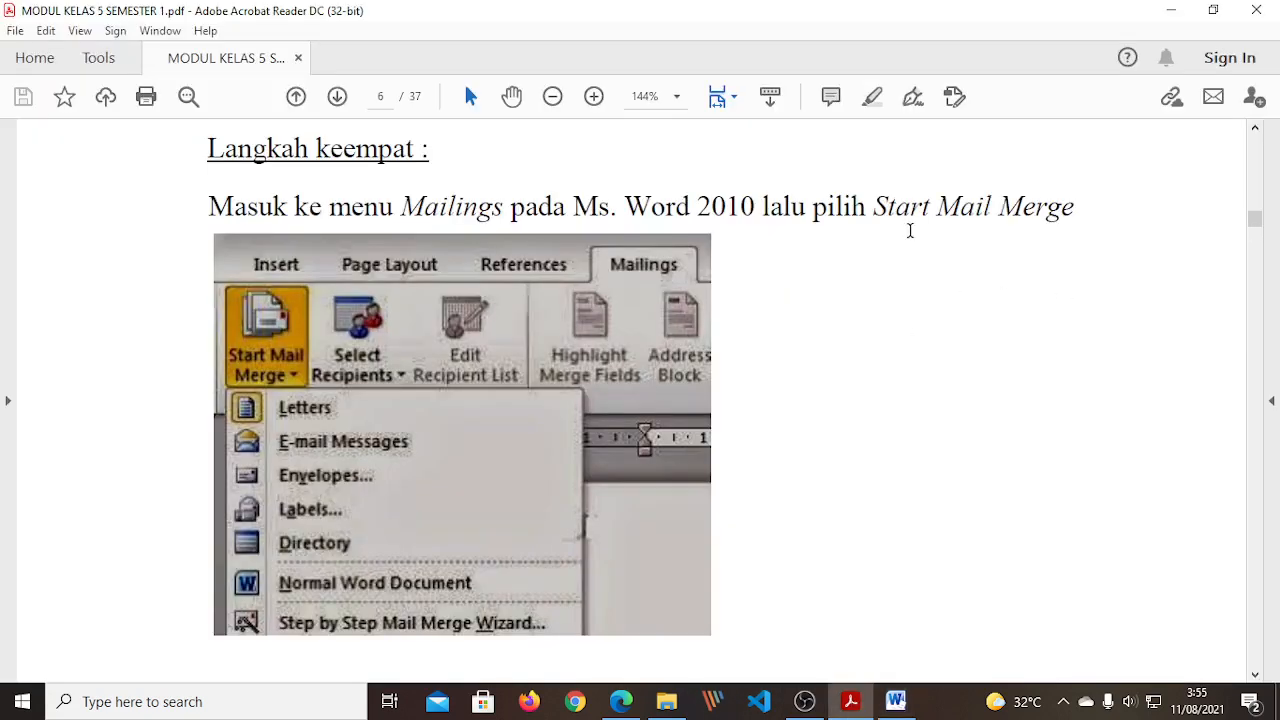
drag(877, 205, 1074, 207)
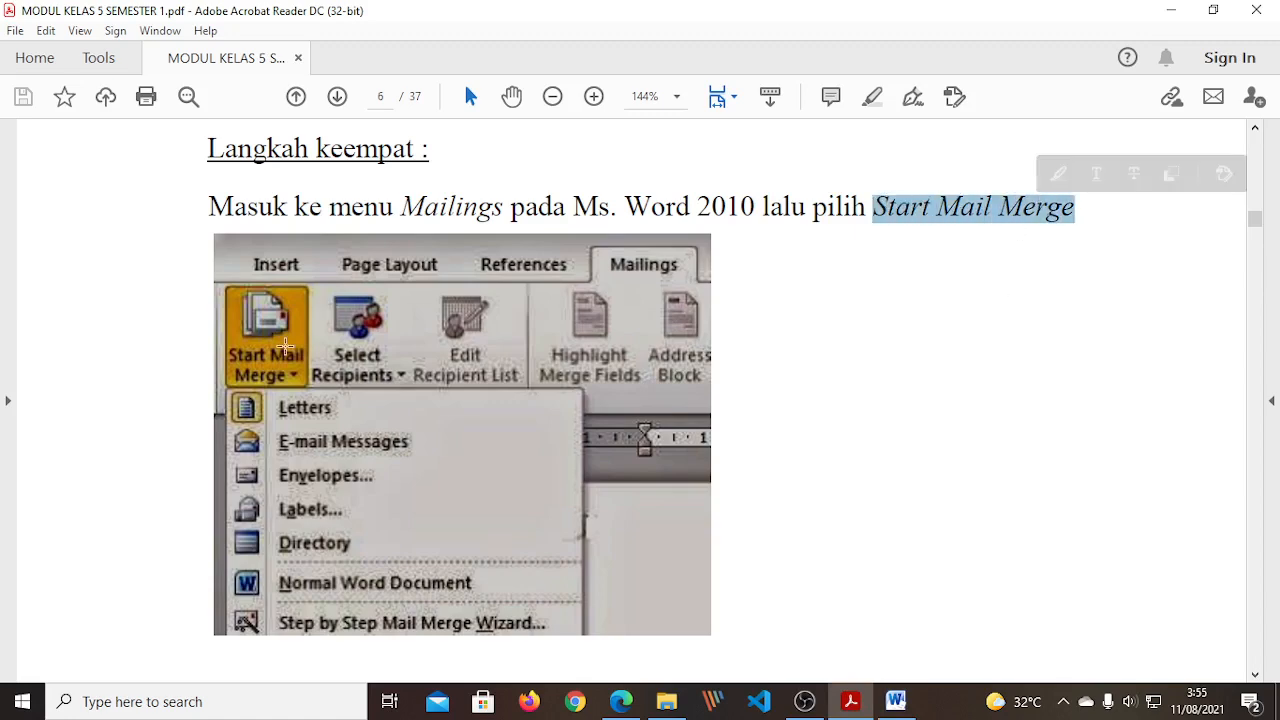
click(895, 701)
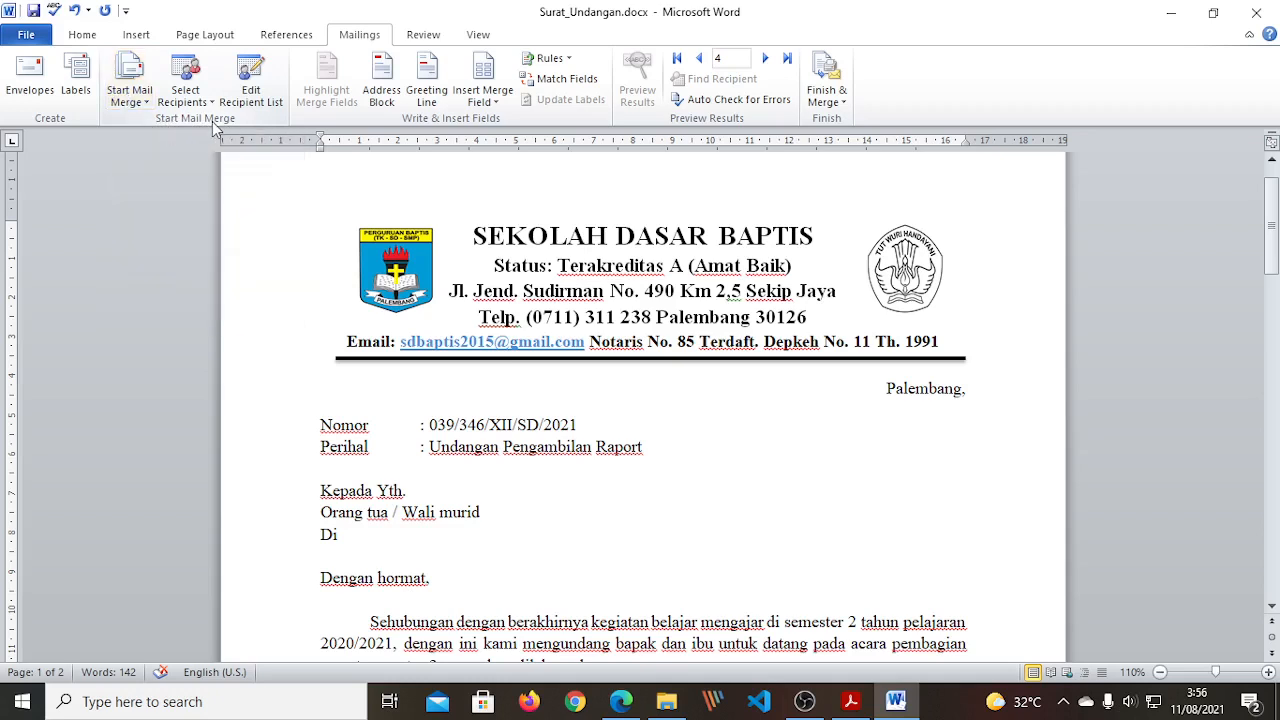
click(144, 92)
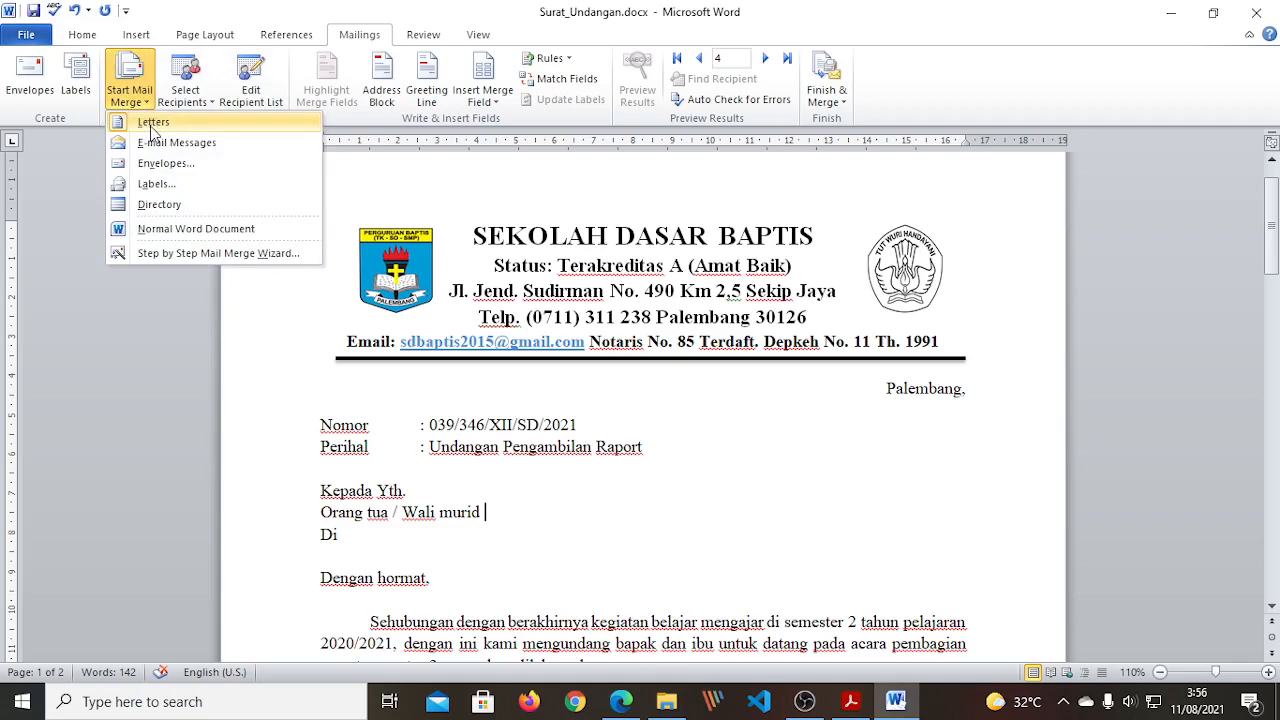
click(153, 125)
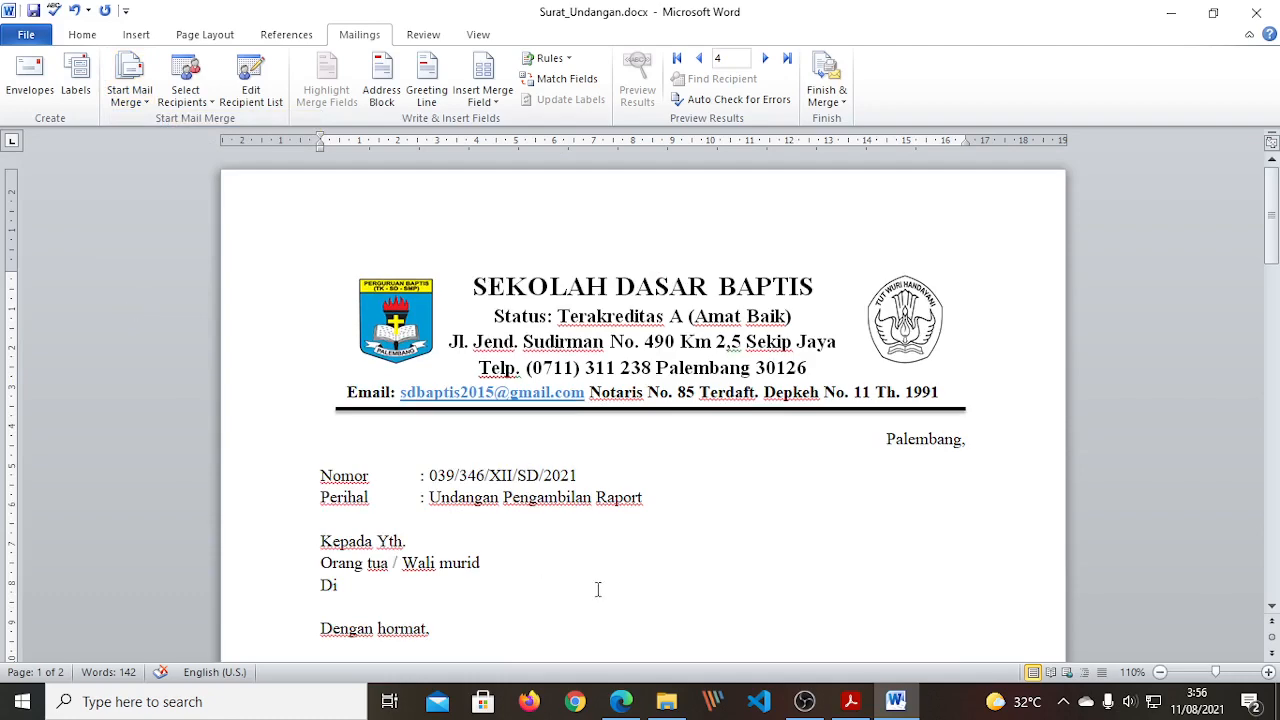
- Switch to the module PDF and read the "Keterangan" on the merge document types and the start of "Langkah kelima"
click(898, 704)
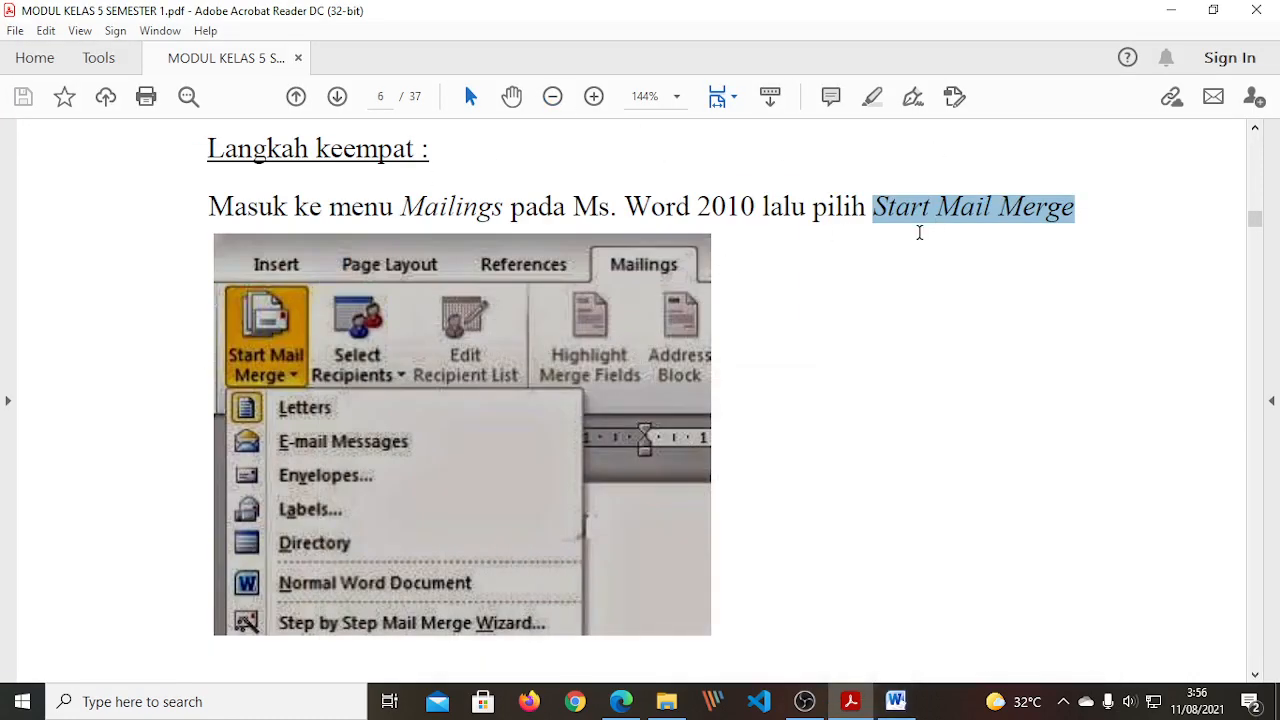
scroll(919, 235, down, 5)
scroll(919, 243, down, 14)
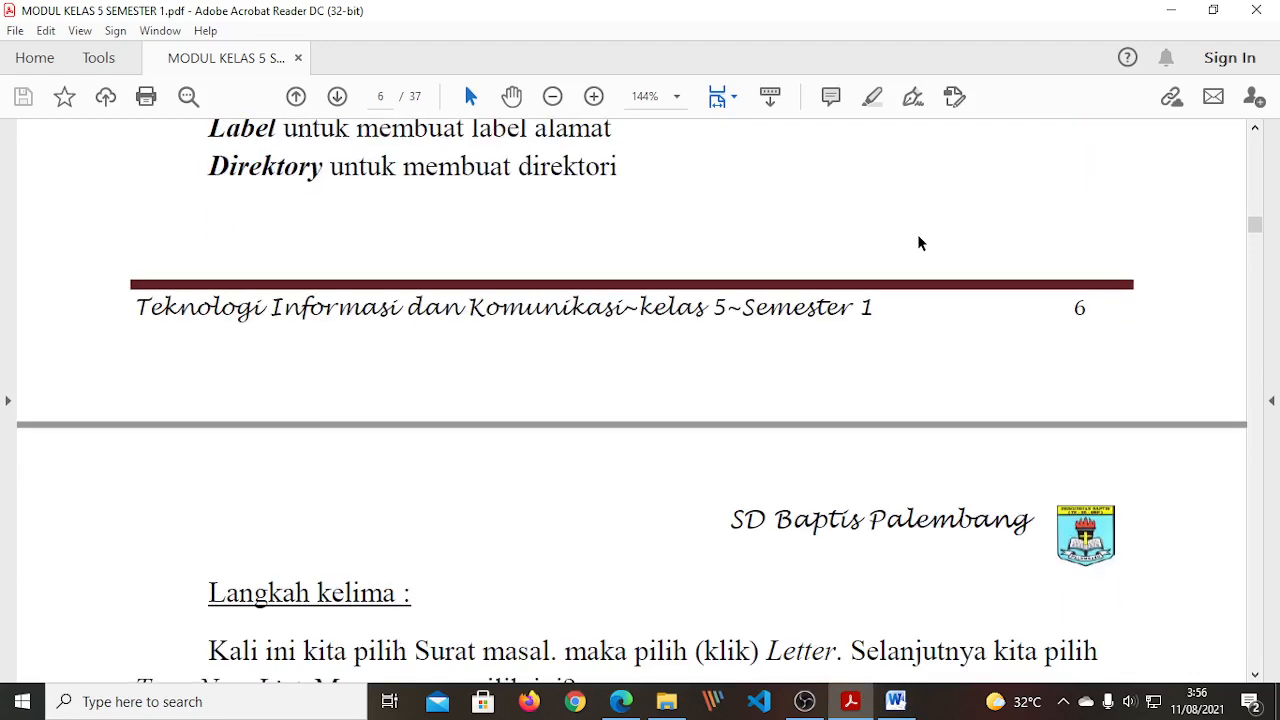
scroll(919, 243, up, 3)
scroll(919, 243, down, 5)
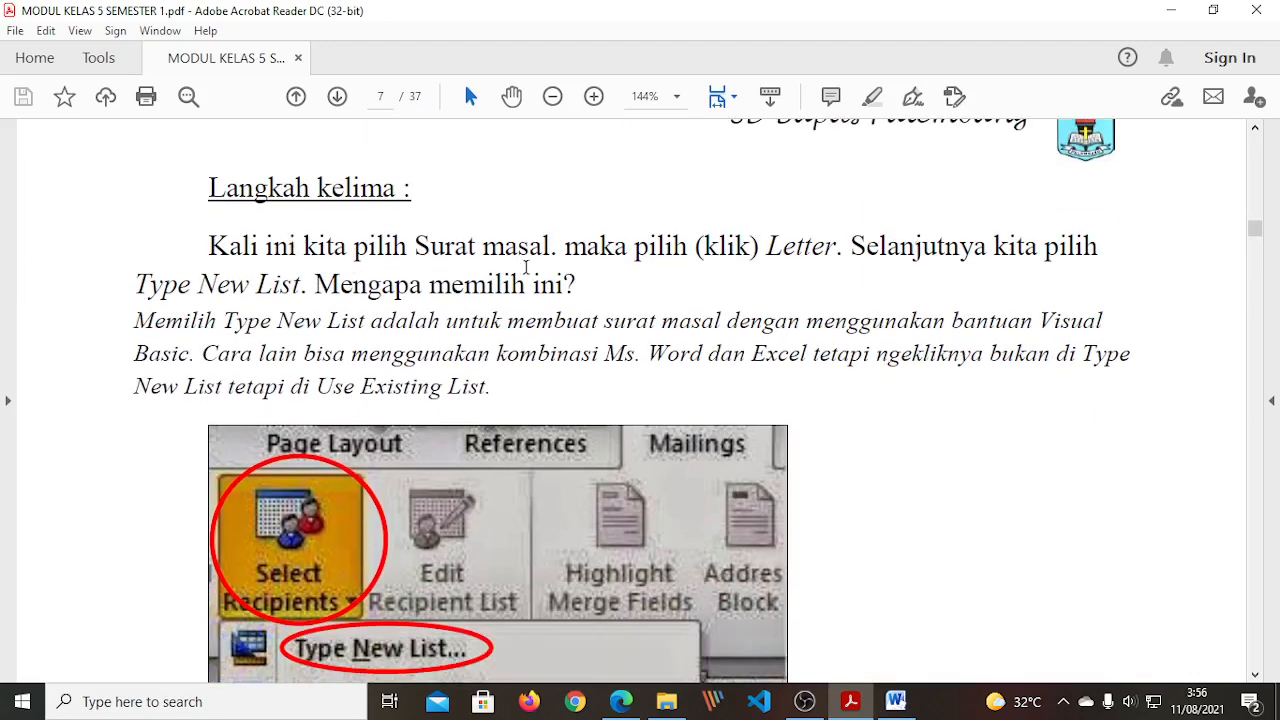
scroll(812, 380, up, 15)
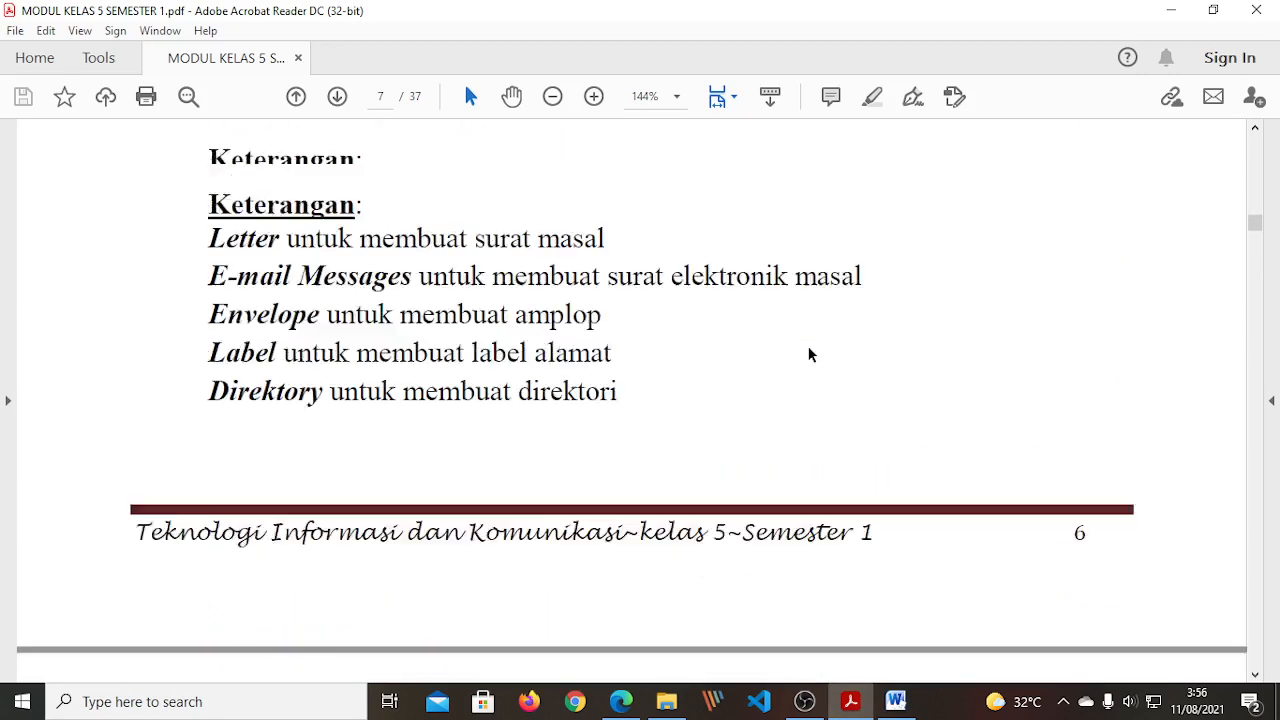
scroll(810, 354, up, 11)
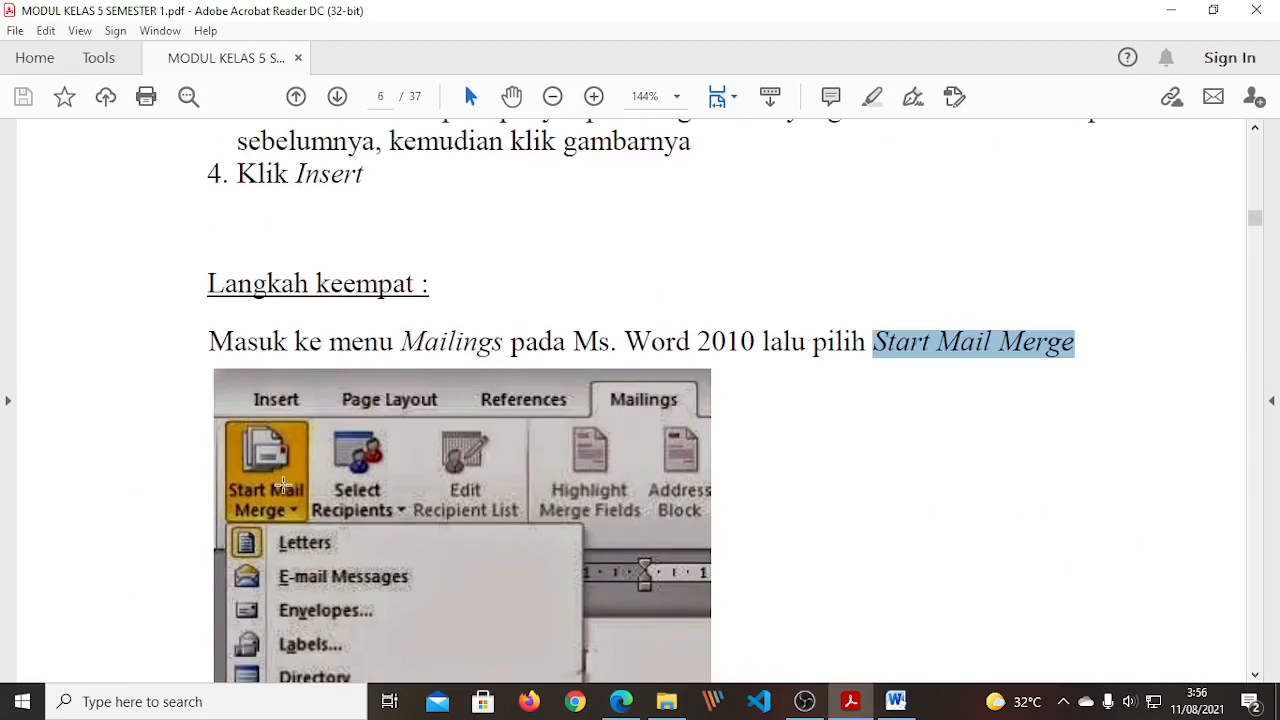
scroll(284, 487, down, 20)
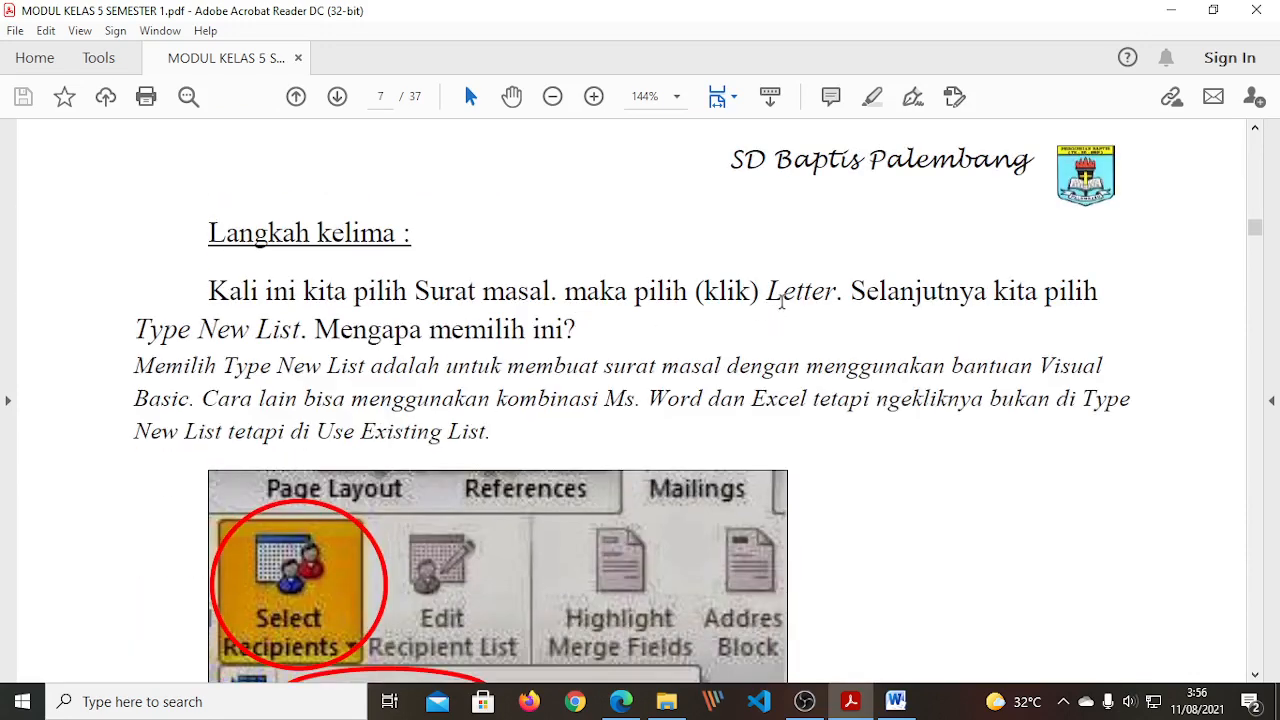
- Switch to the invitation letter in Word and examine the available mail merge document types, including Letters
click(895, 701)
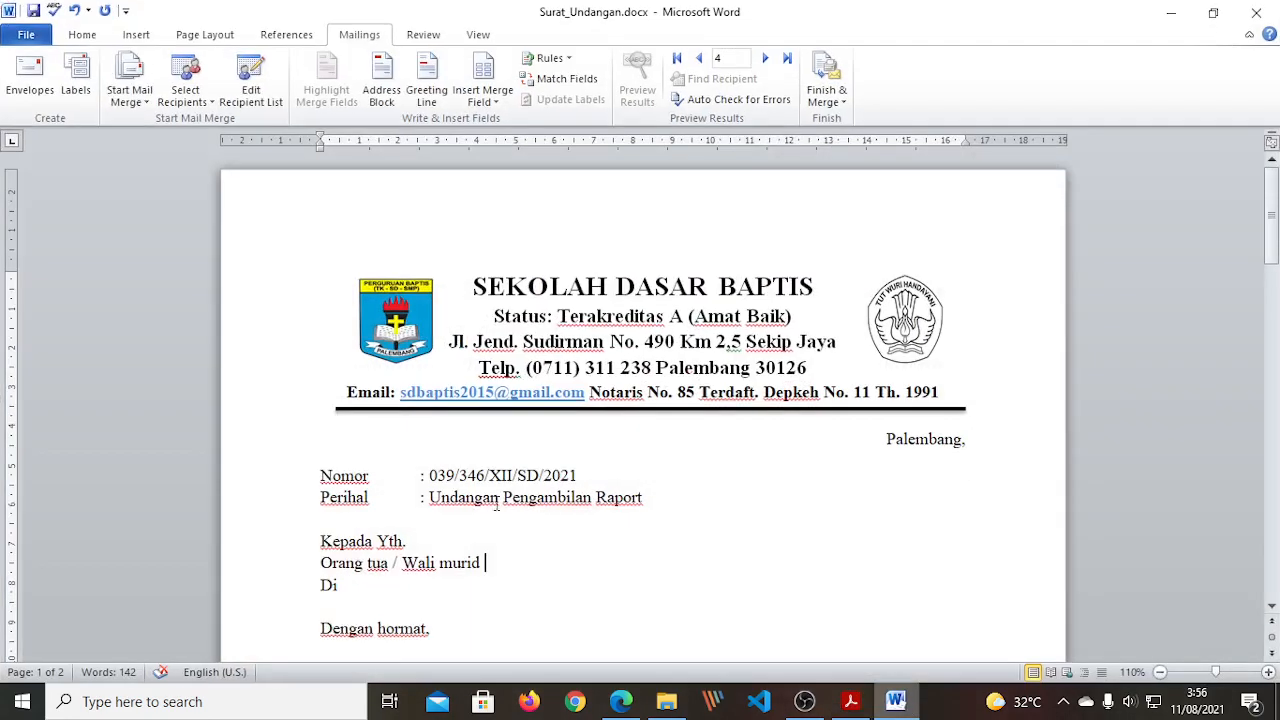
click(139, 90)
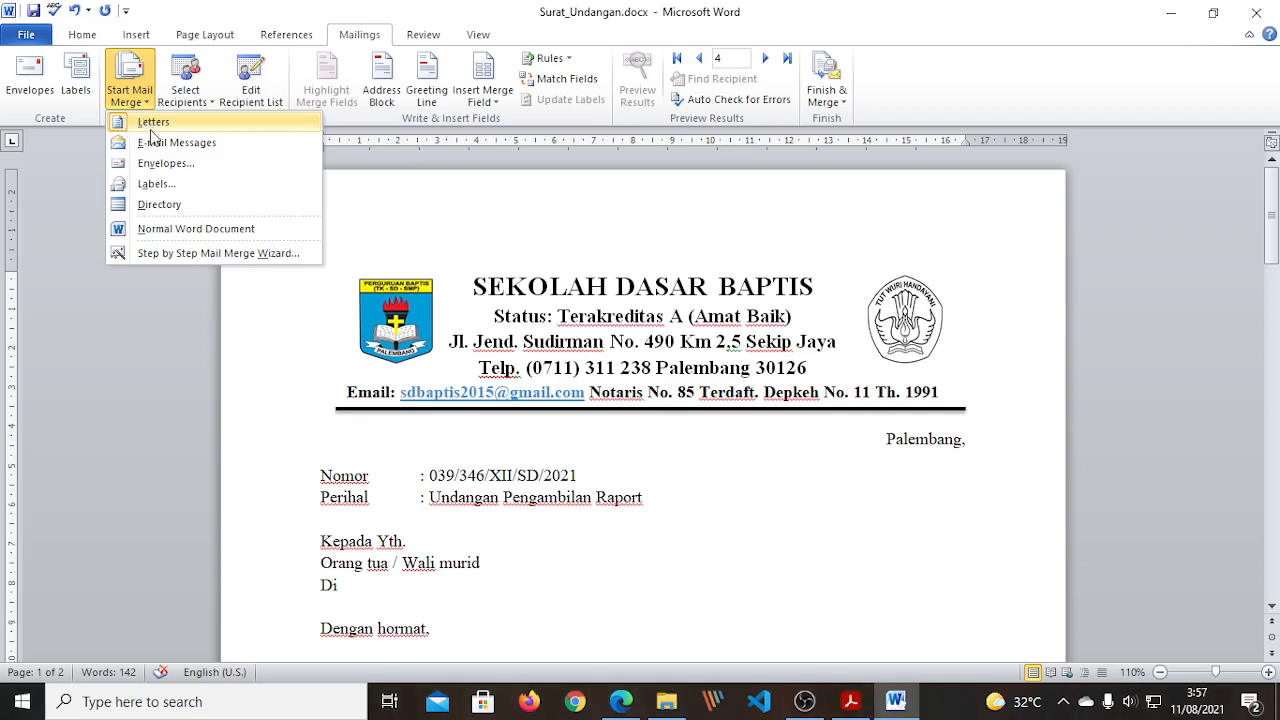
click(137, 334)
- Read the "Langkah kelima" instructions in the module PDF on selecting recipients with Type New List, and examine the accompanying screenshot
click(895, 703)
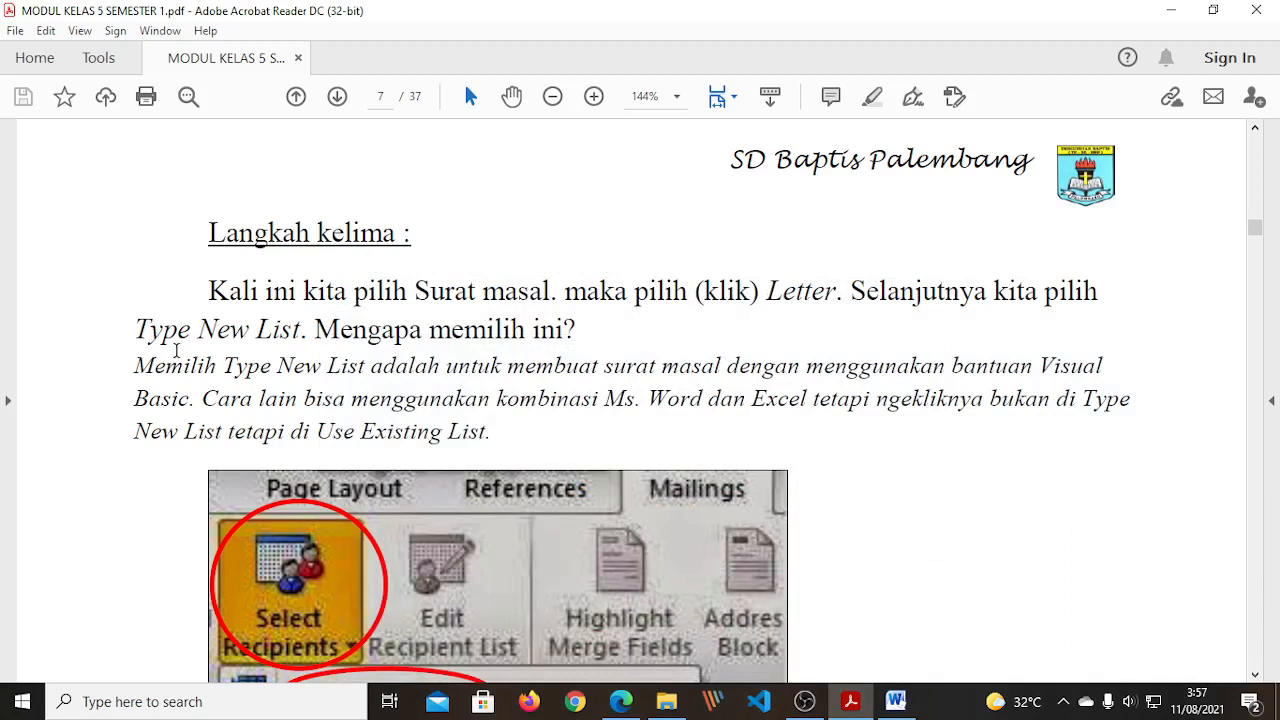
drag(130, 330, 300, 331)
scroll(566, 410, down, 2)
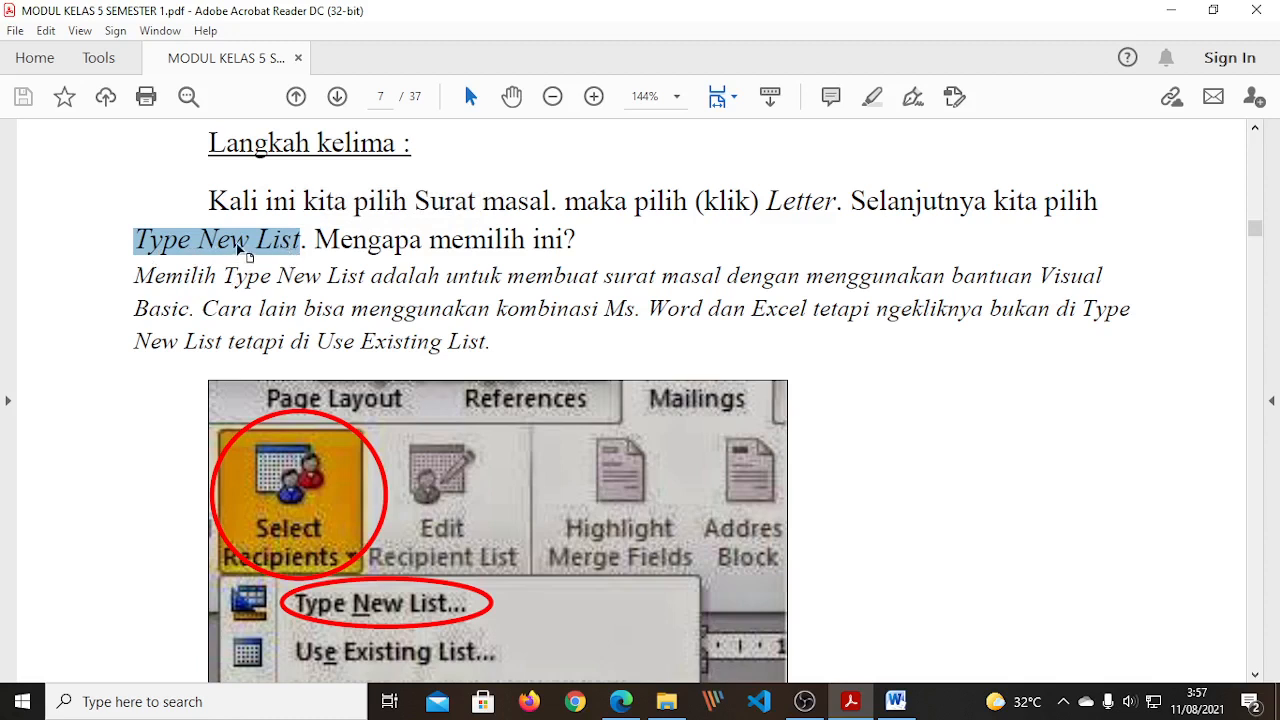
scroll(190, 265, down, 2)
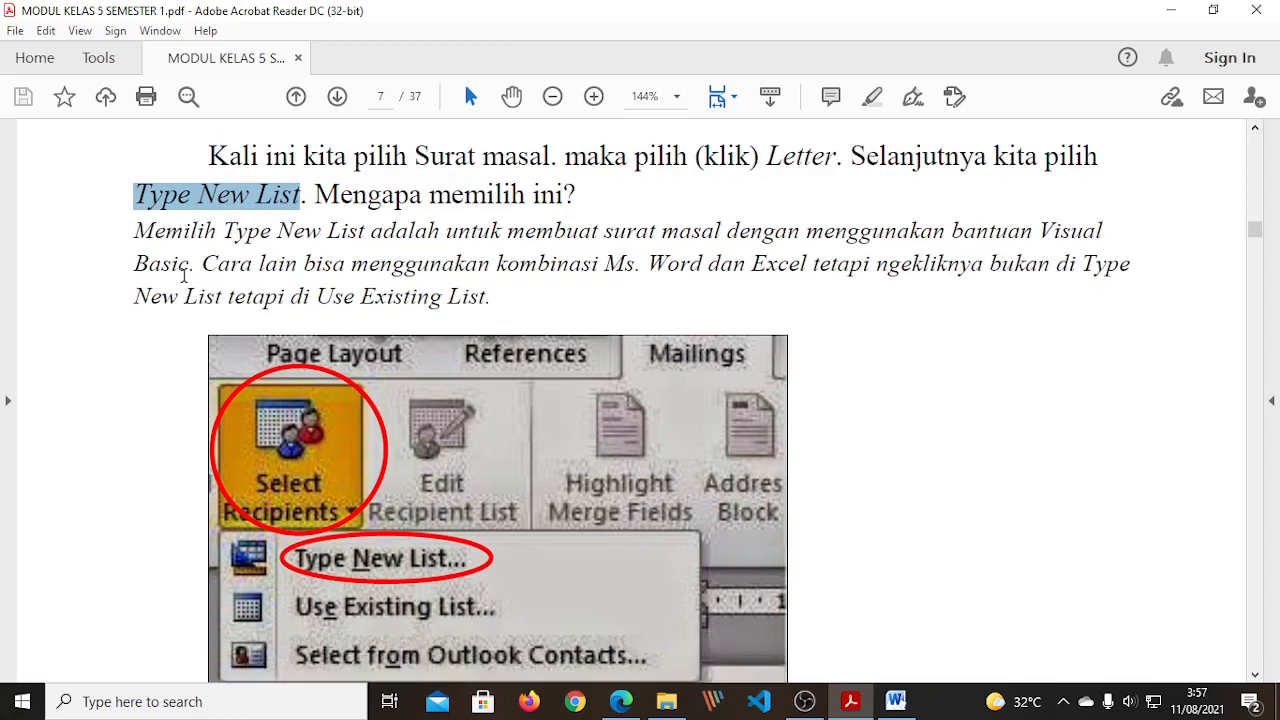
scroll(190, 275, up, 1)
scroll(583, 441, down, 1)
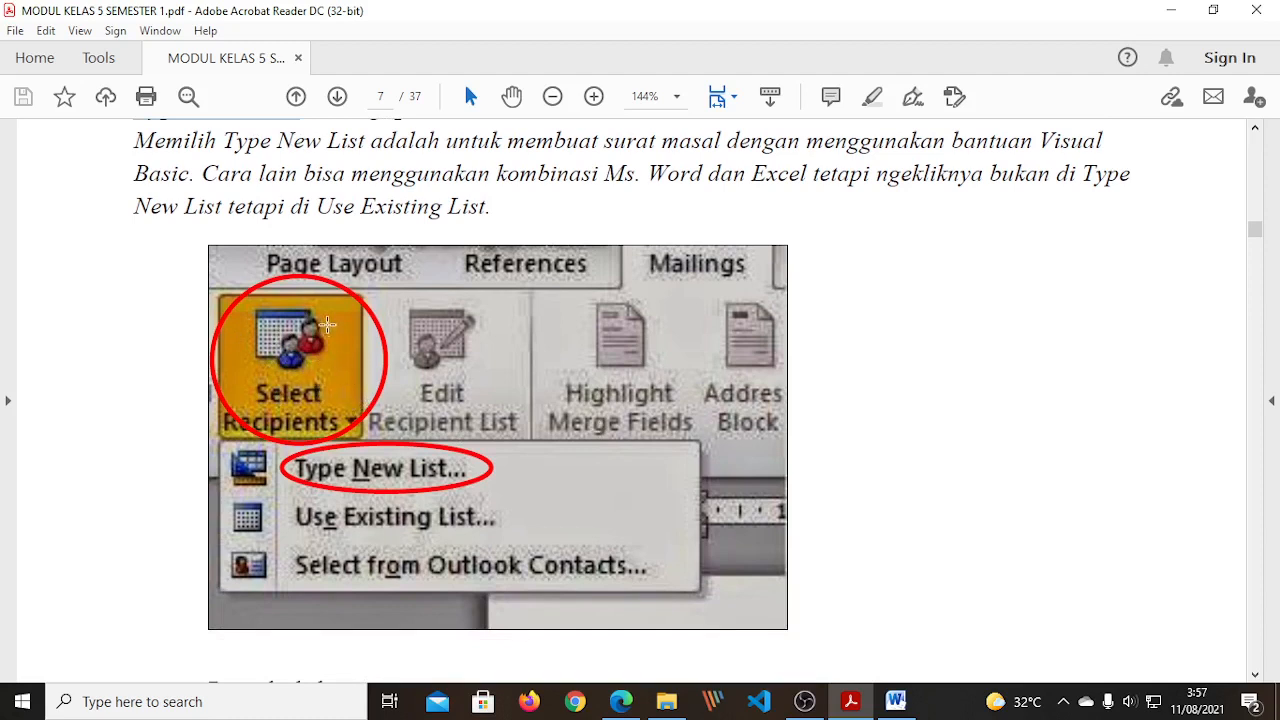
scroll(290, 280, up, 1)
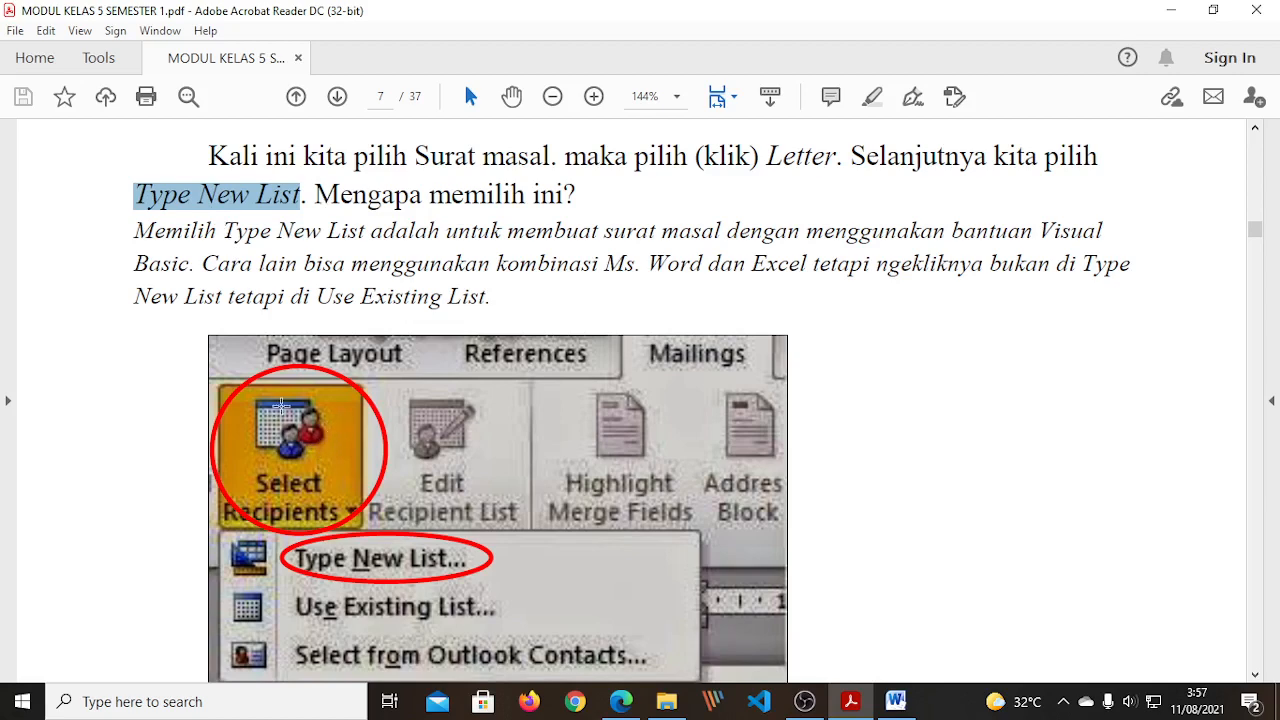
scroll(312, 473, down, 2)
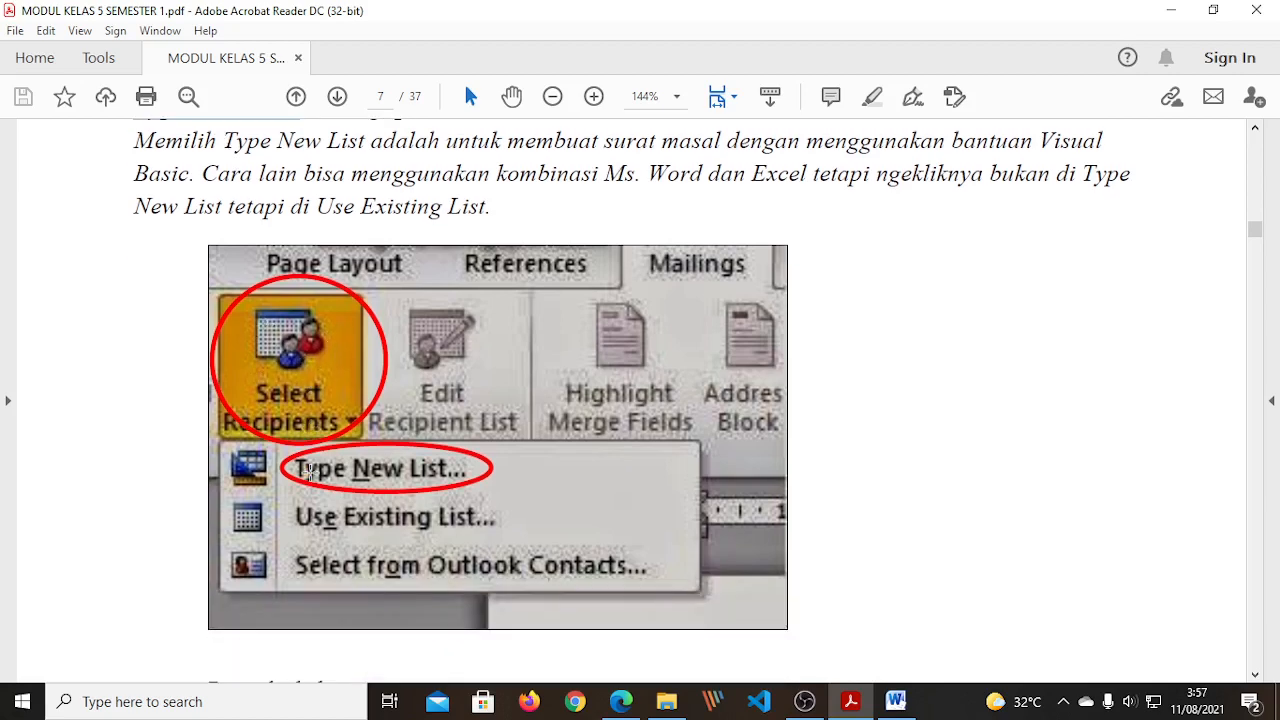
- Return to the letter in Word and start a new typed recipient list for the mail merge
click(897, 703)
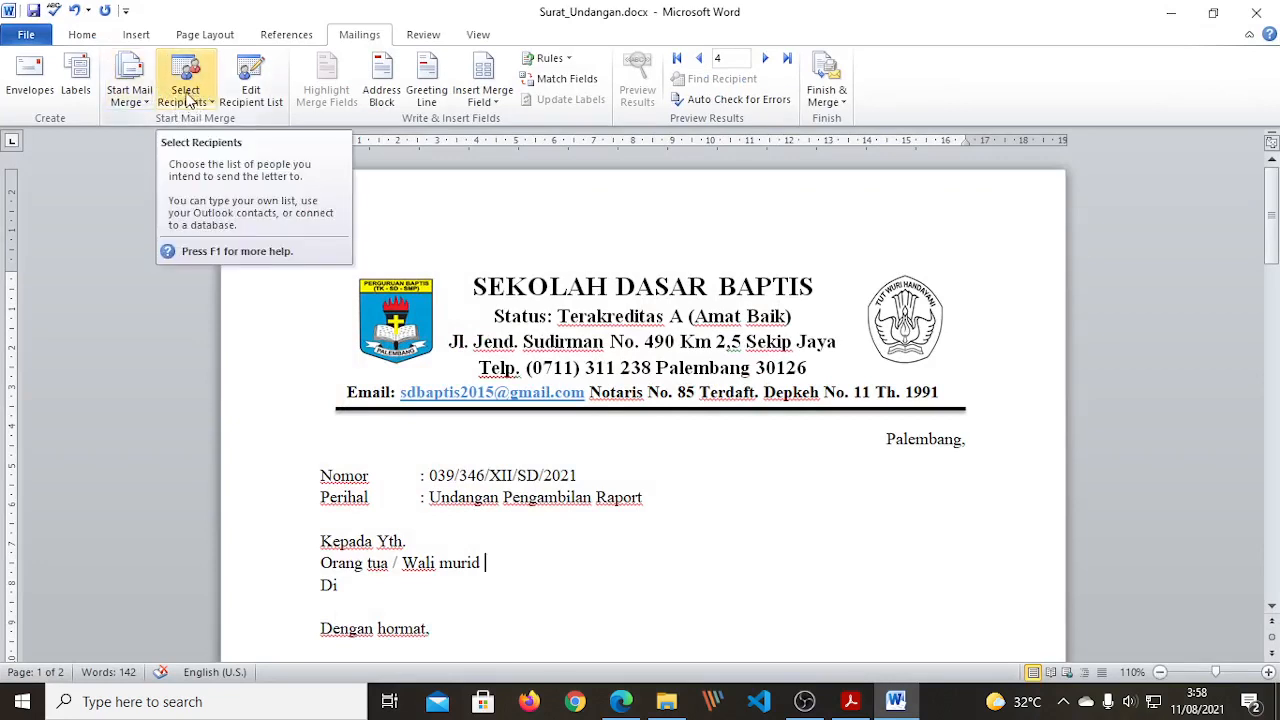
click(191, 100)
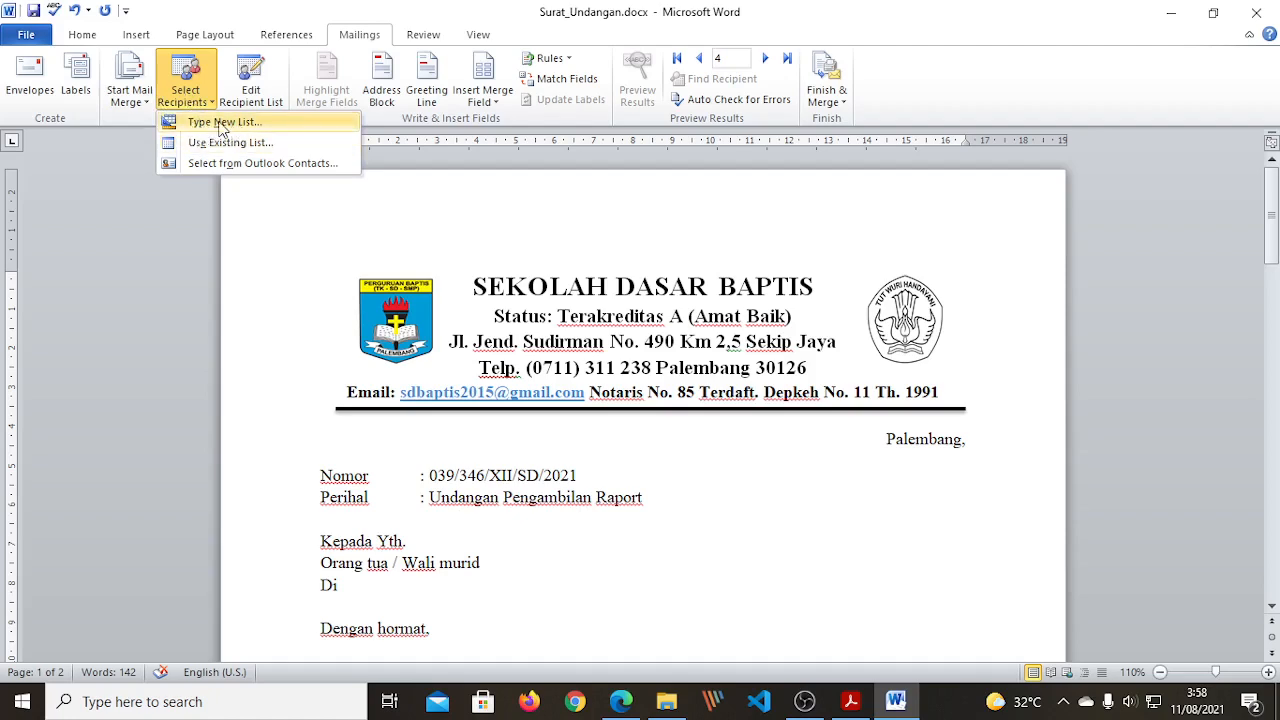
click(222, 125)
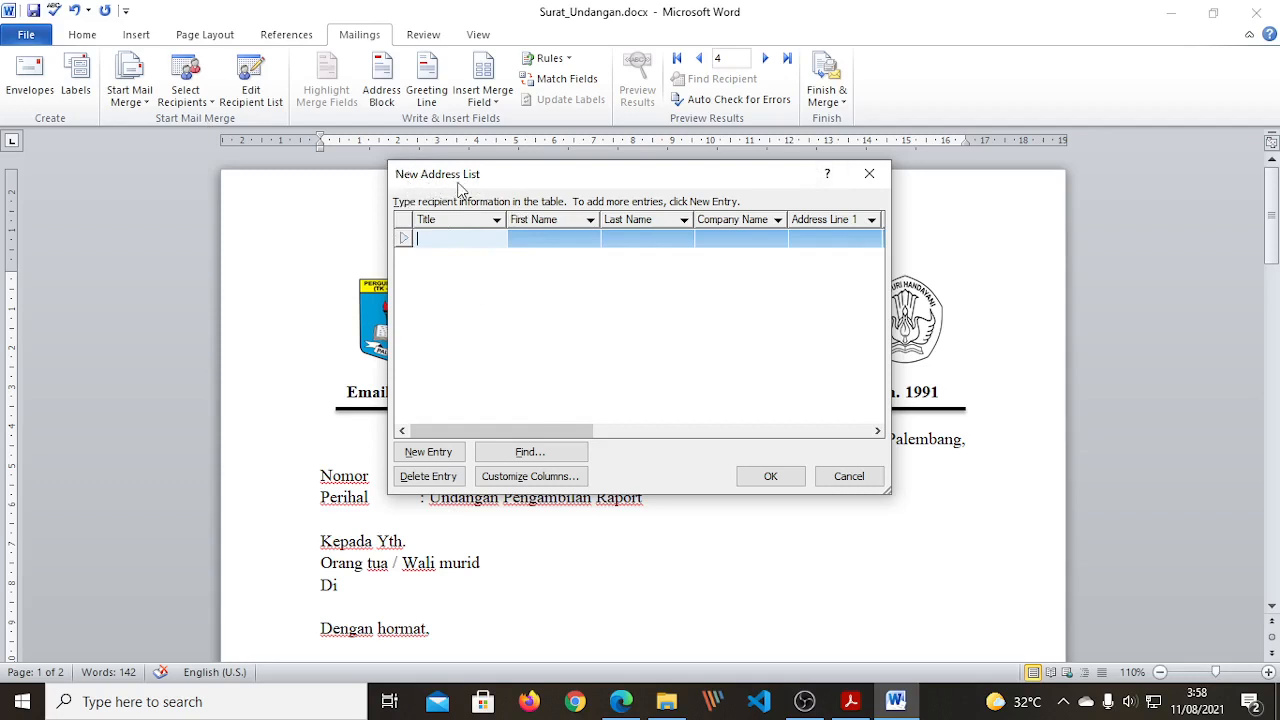
click(897, 705)
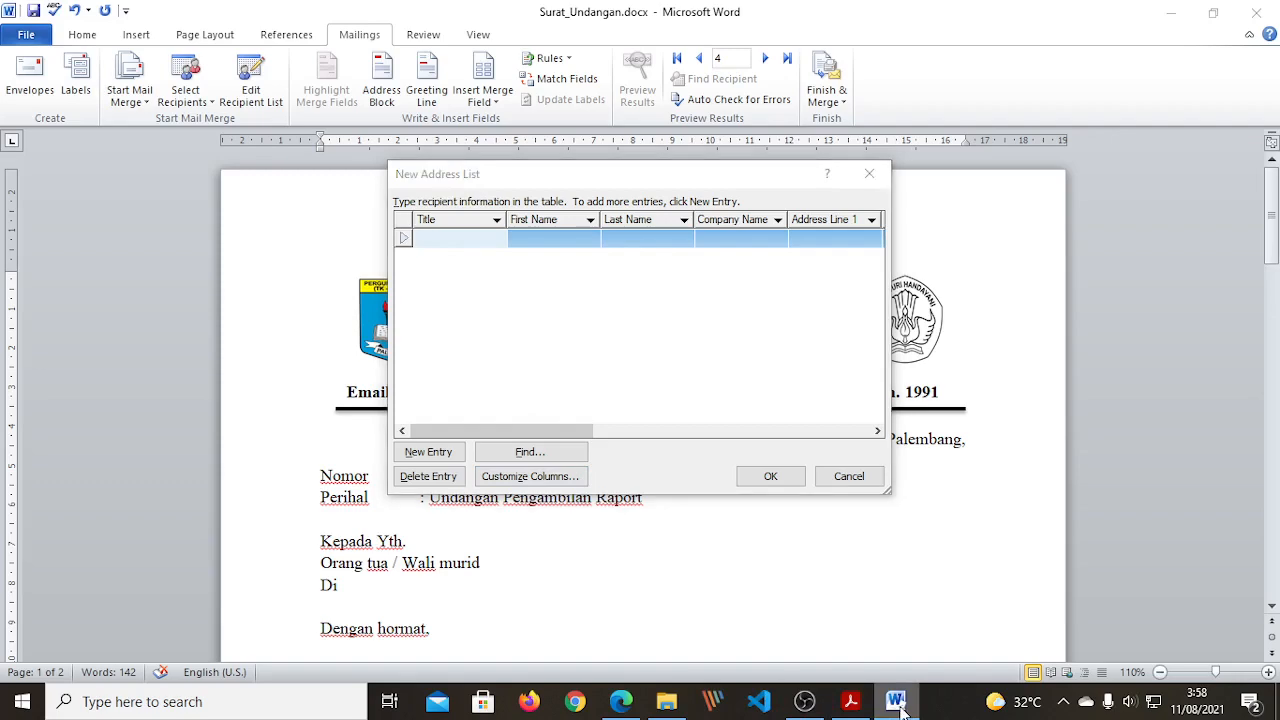
- Read the module's "Langkah keenam" on the New Address List and Customize Columns, and return to the open address list in Word
click(850, 701)
scroll(736, 479, down, 5)
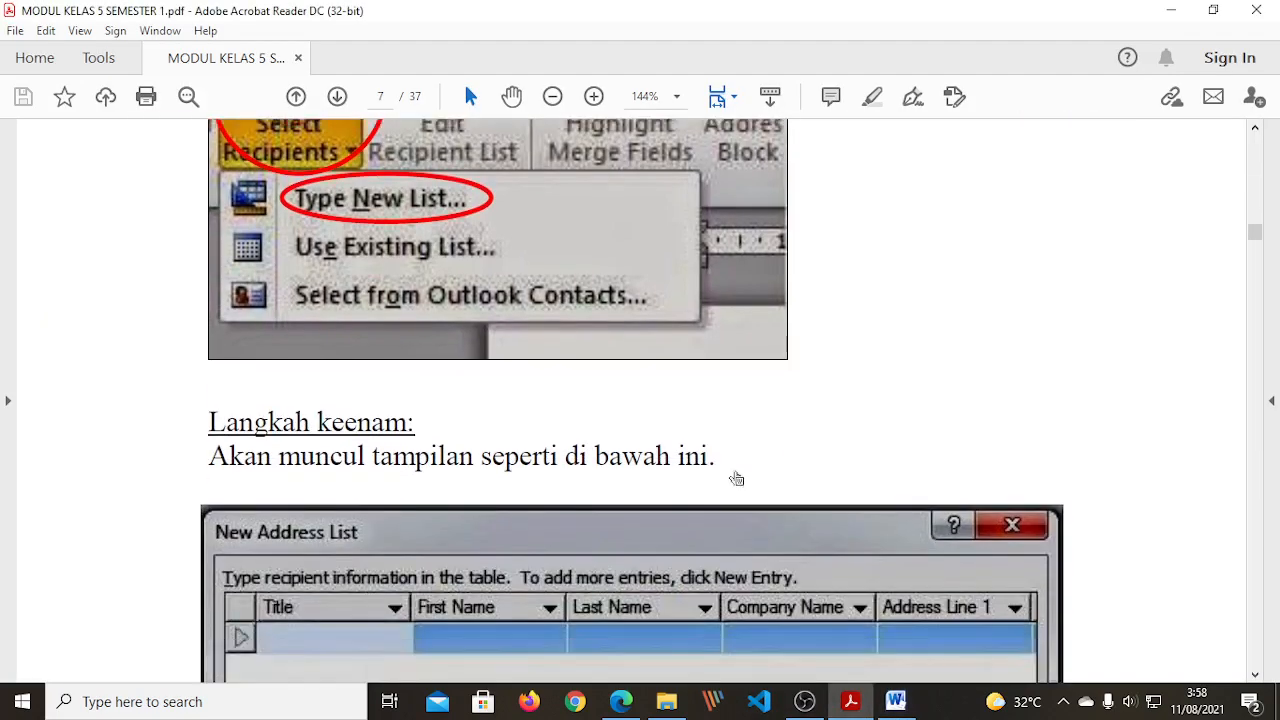
scroll(736, 479, down, 3)
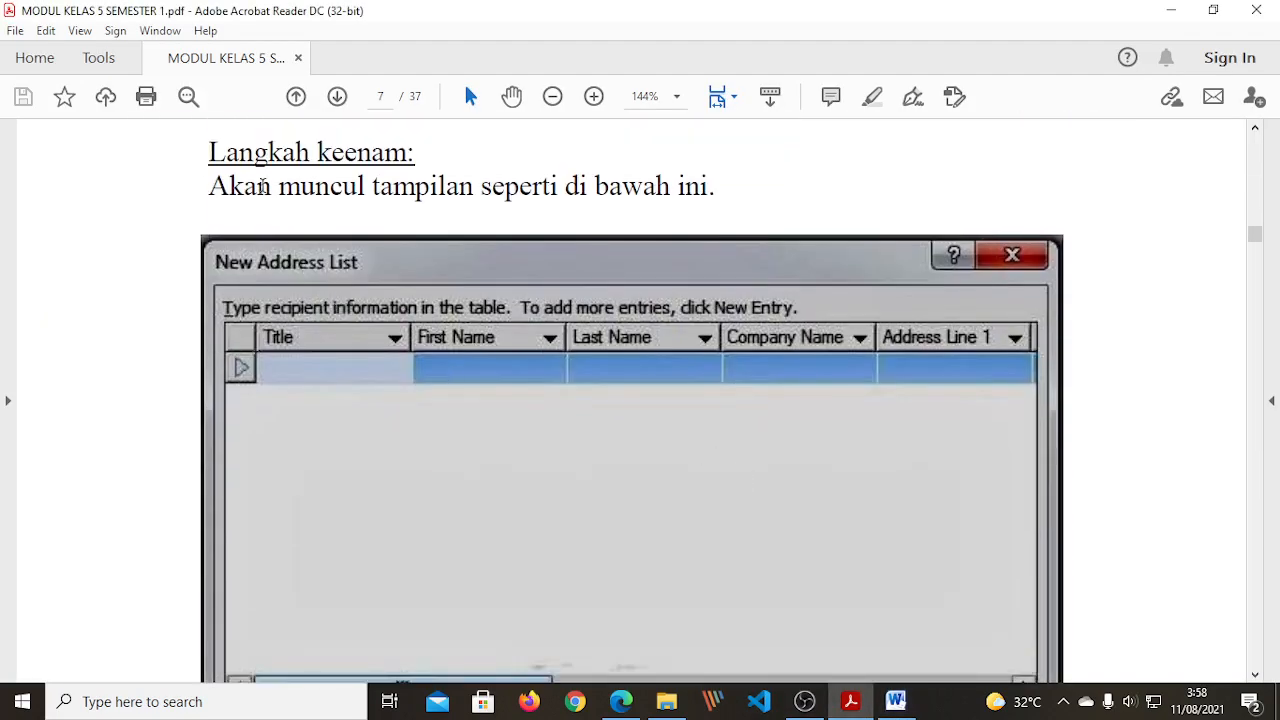
scroll(262, 186, down, 1)
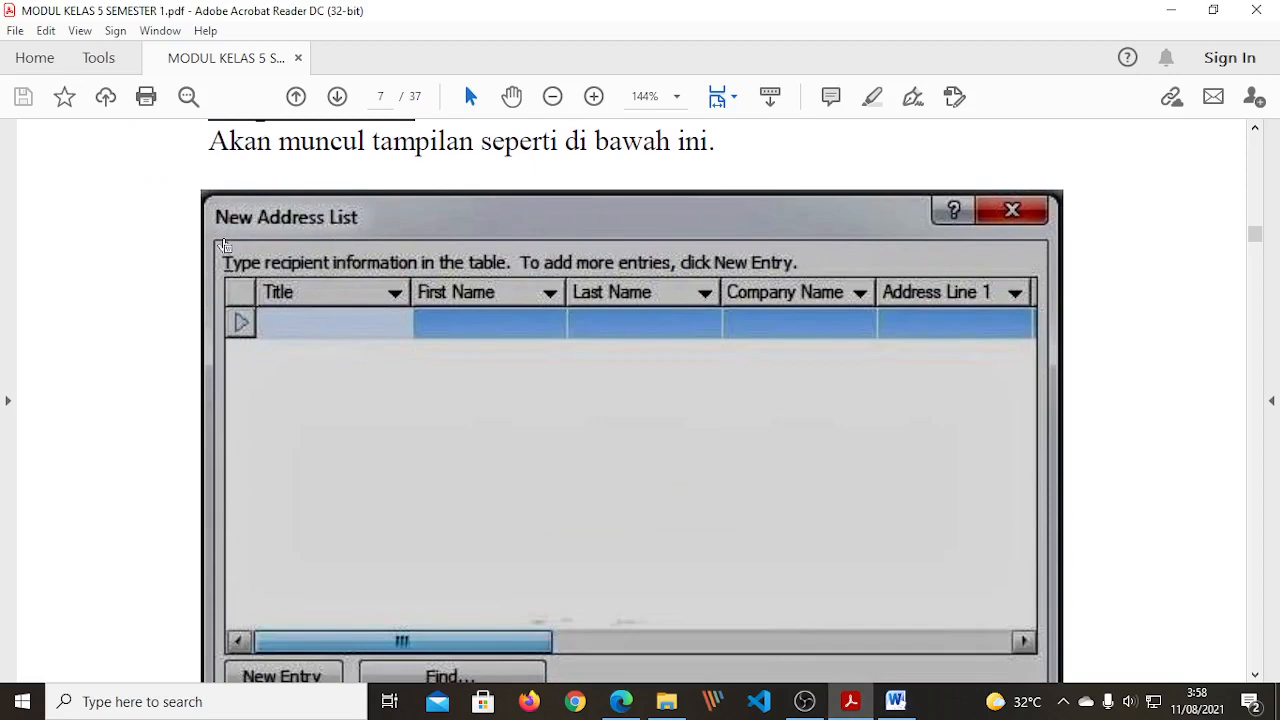
scroll(510, 256, down, 2)
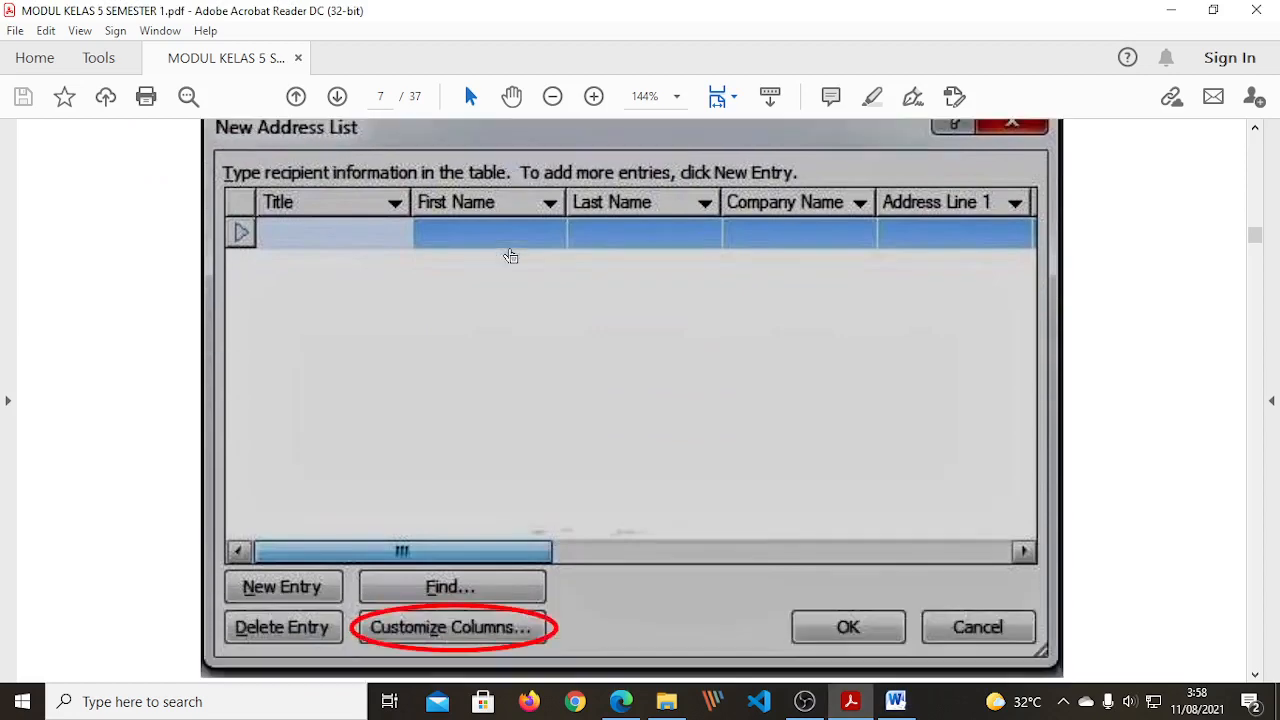
scroll(510, 256, down, 1)
scroll(508, 257, up, 3)
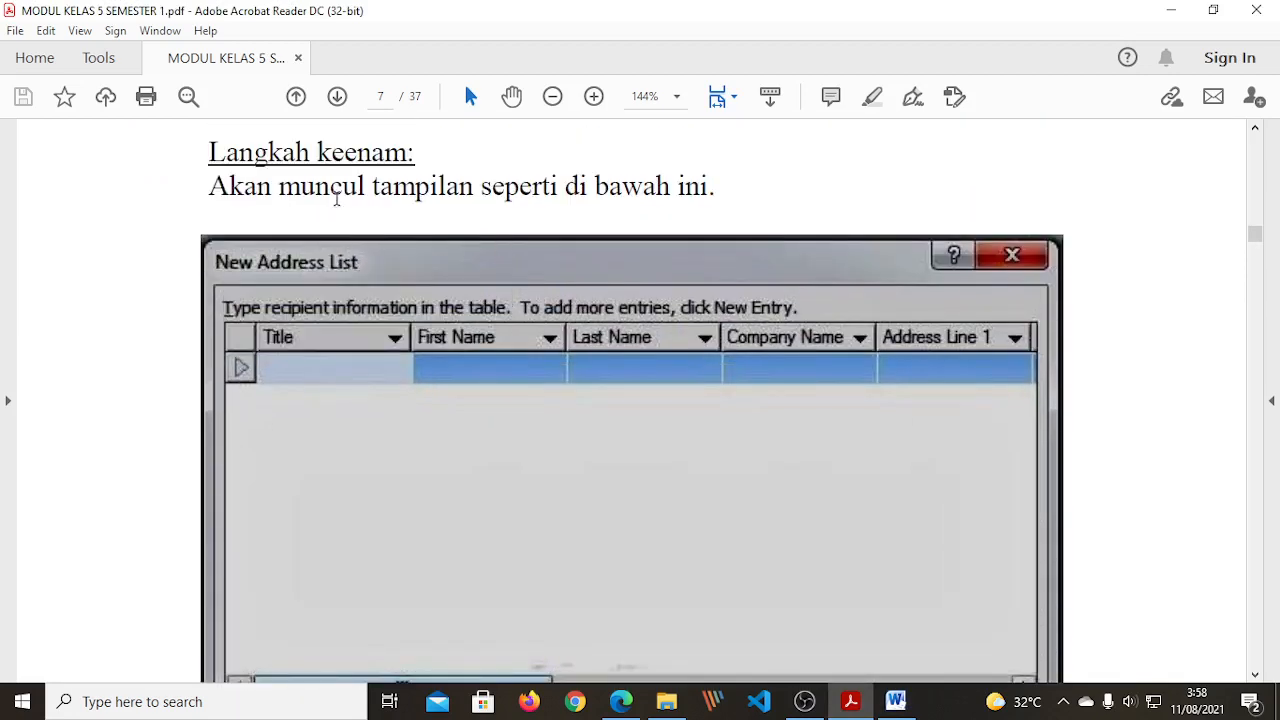
scroll(337, 199, down, 13)
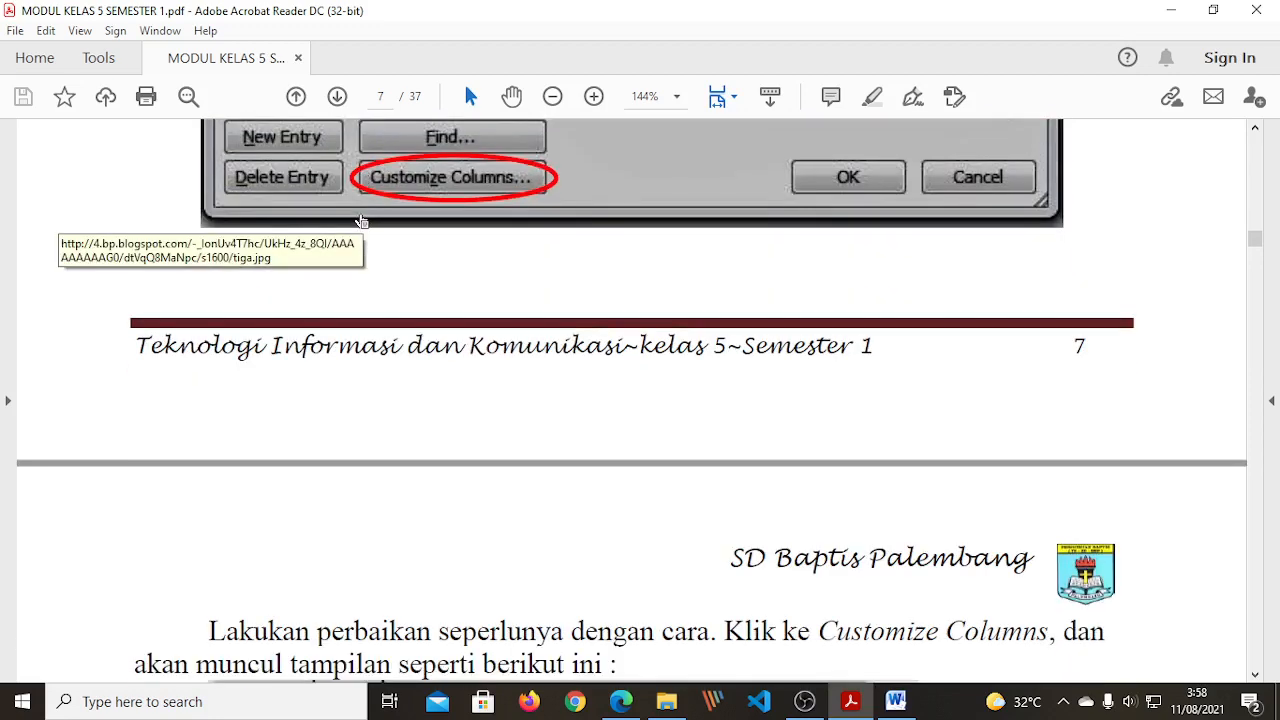
scroll(362, 220, down, 1)
scroll(420, 230, up, 3)
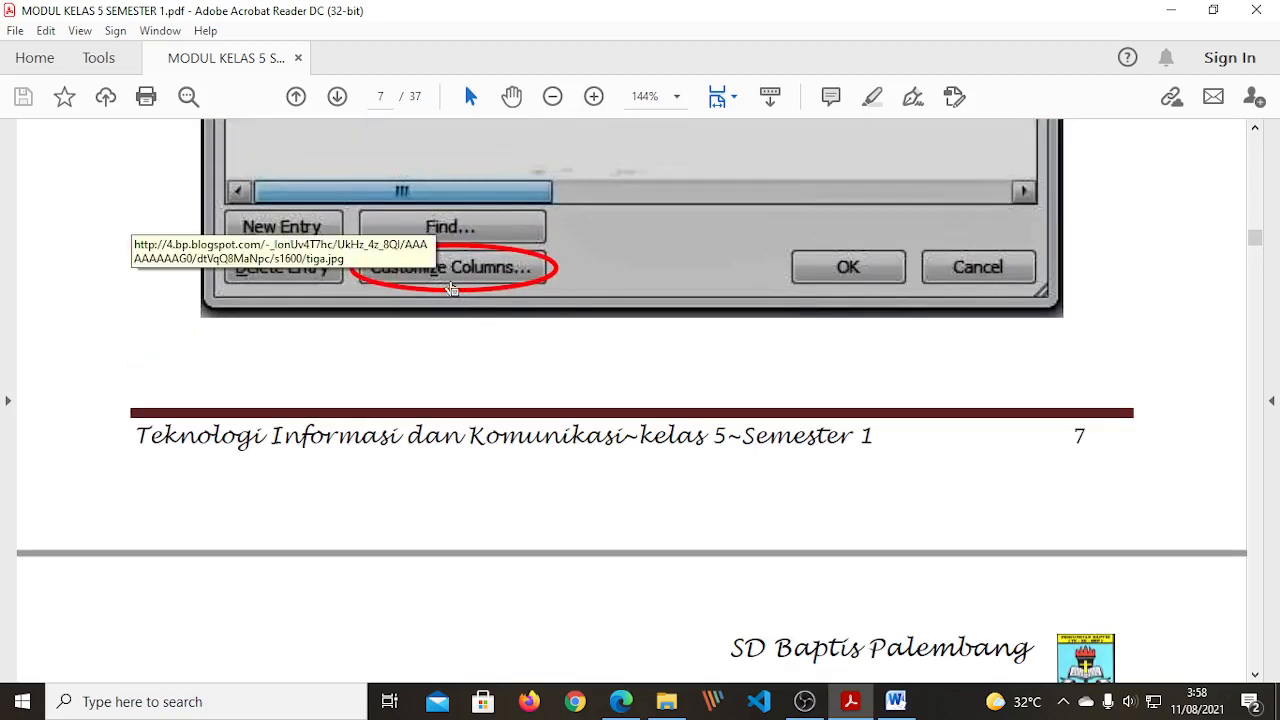
scroll(464, 287, down, 3)
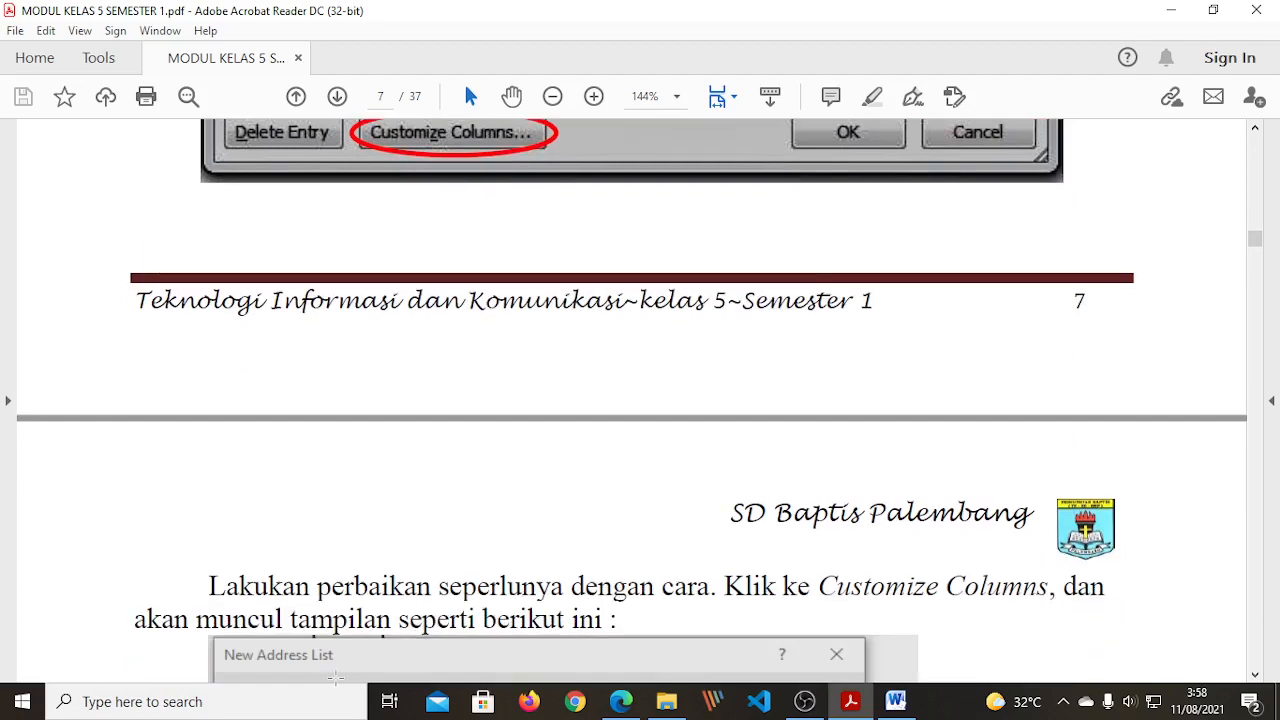
scroll(431, 195, up, 2)
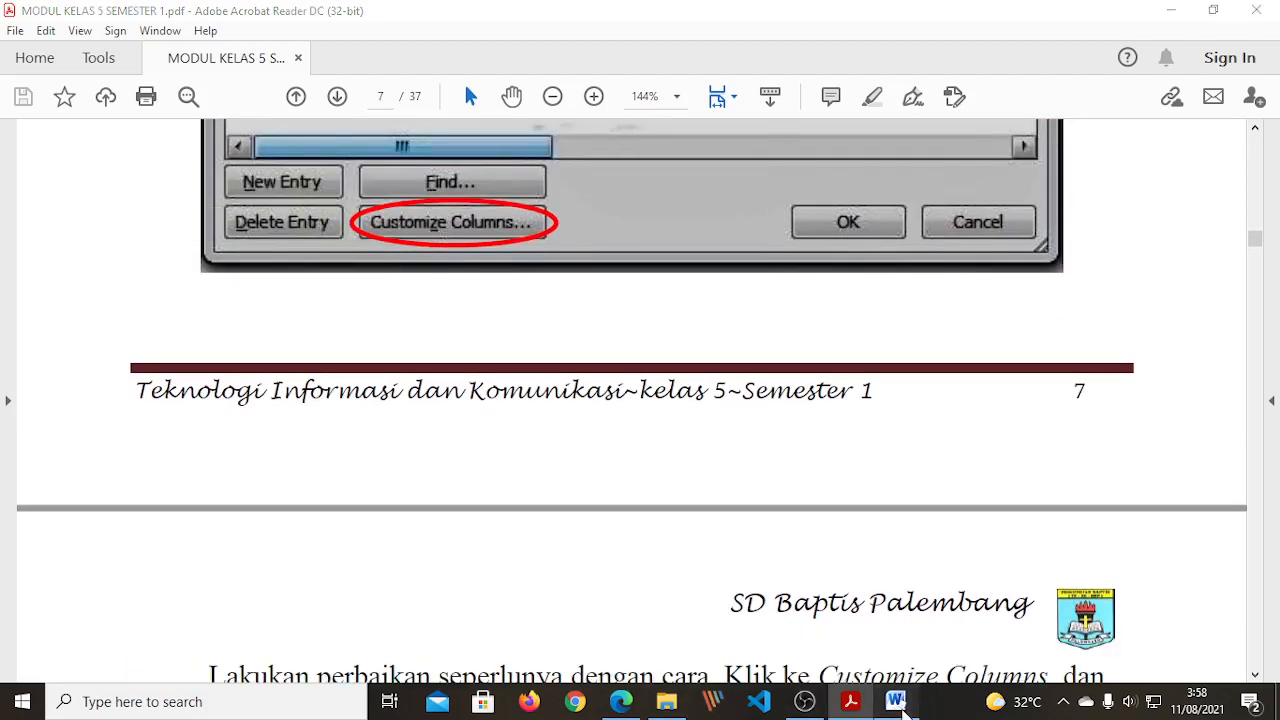
click(895, 701)
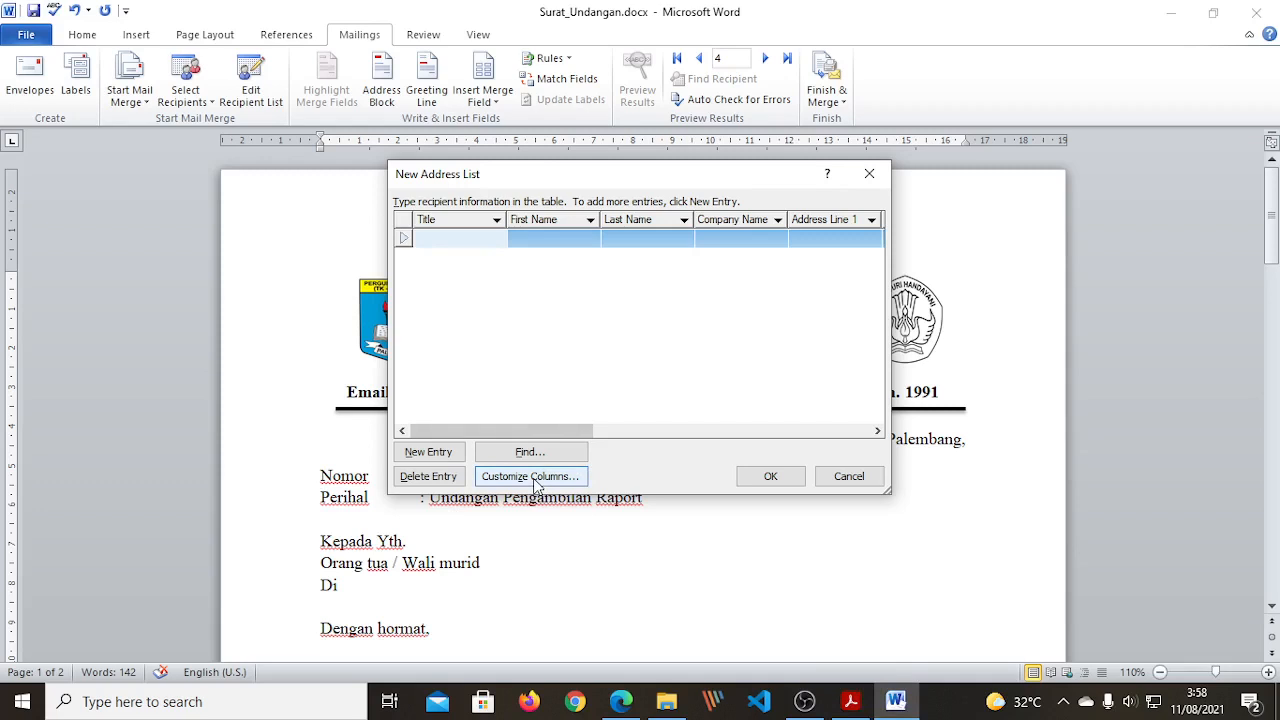
- Open Customize Columns for the new address list, read the module's "Langkah ketujuh" on deleting and adding fields, and return to Word
click(533, 480)
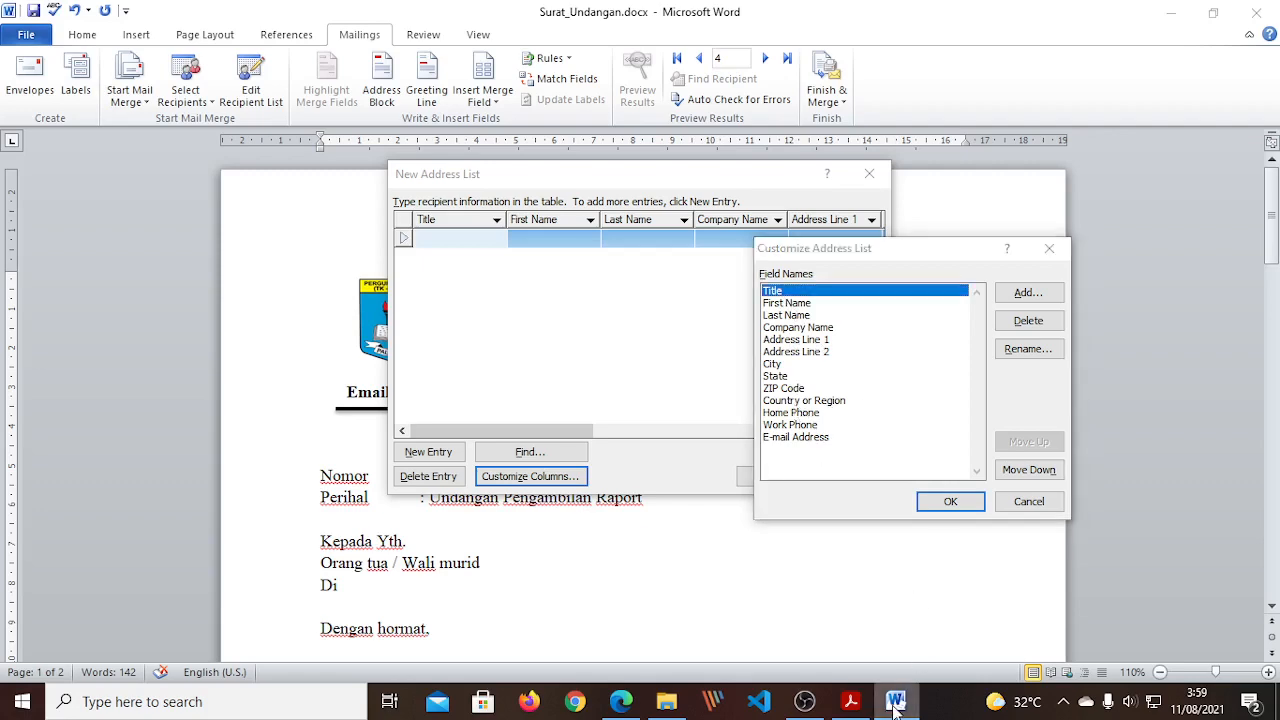
click(851, 701)
scroll(727, 541, down, 10)
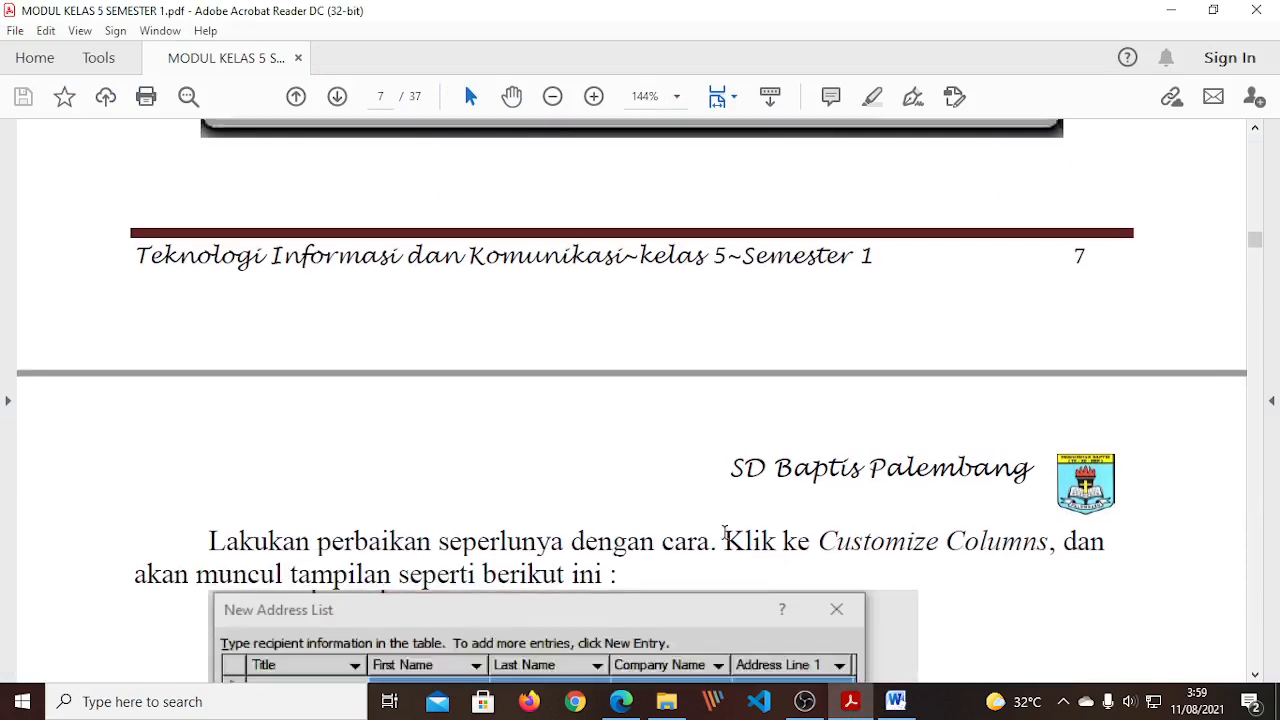
scroll(724, 533, down, 10)
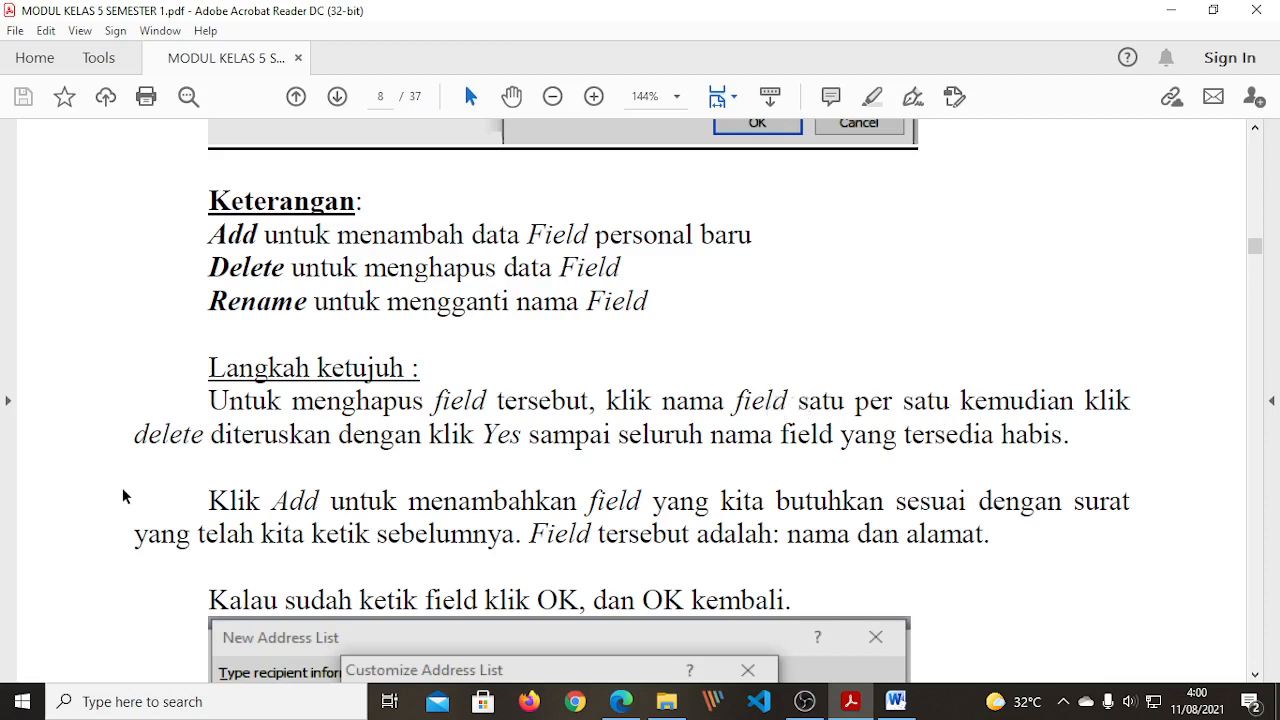
click(895, 702)
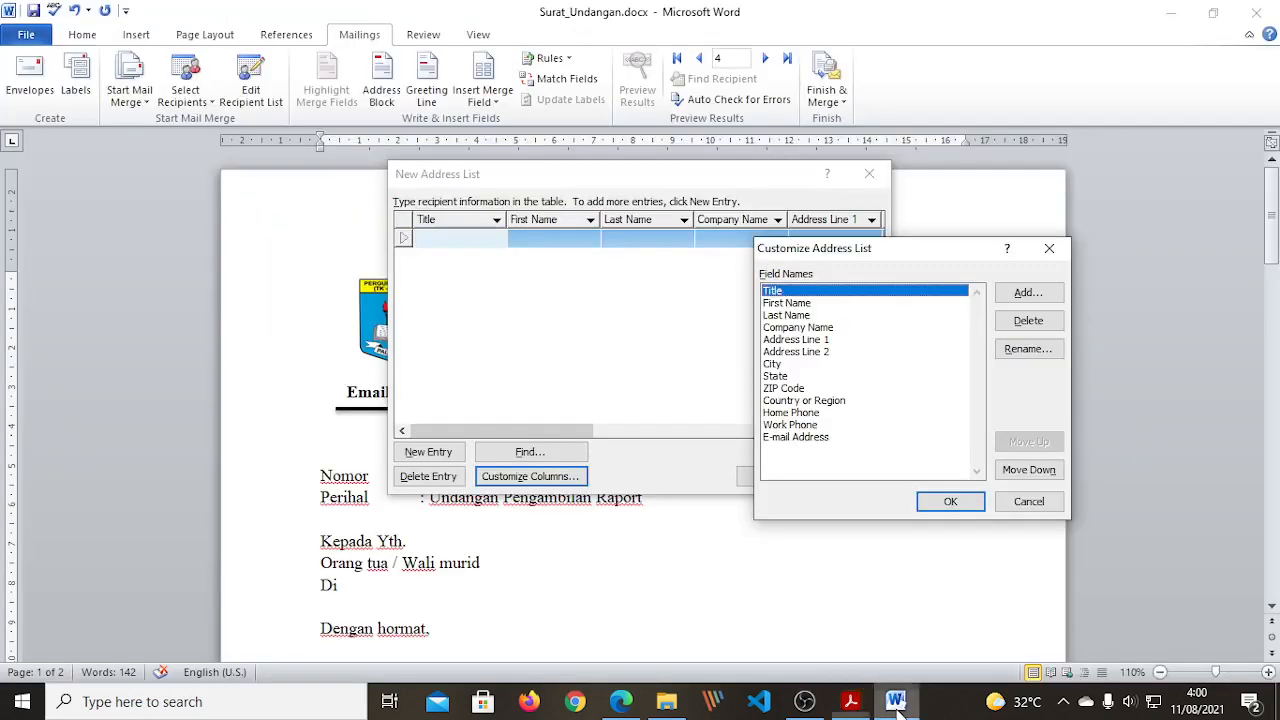
click(855, 703)
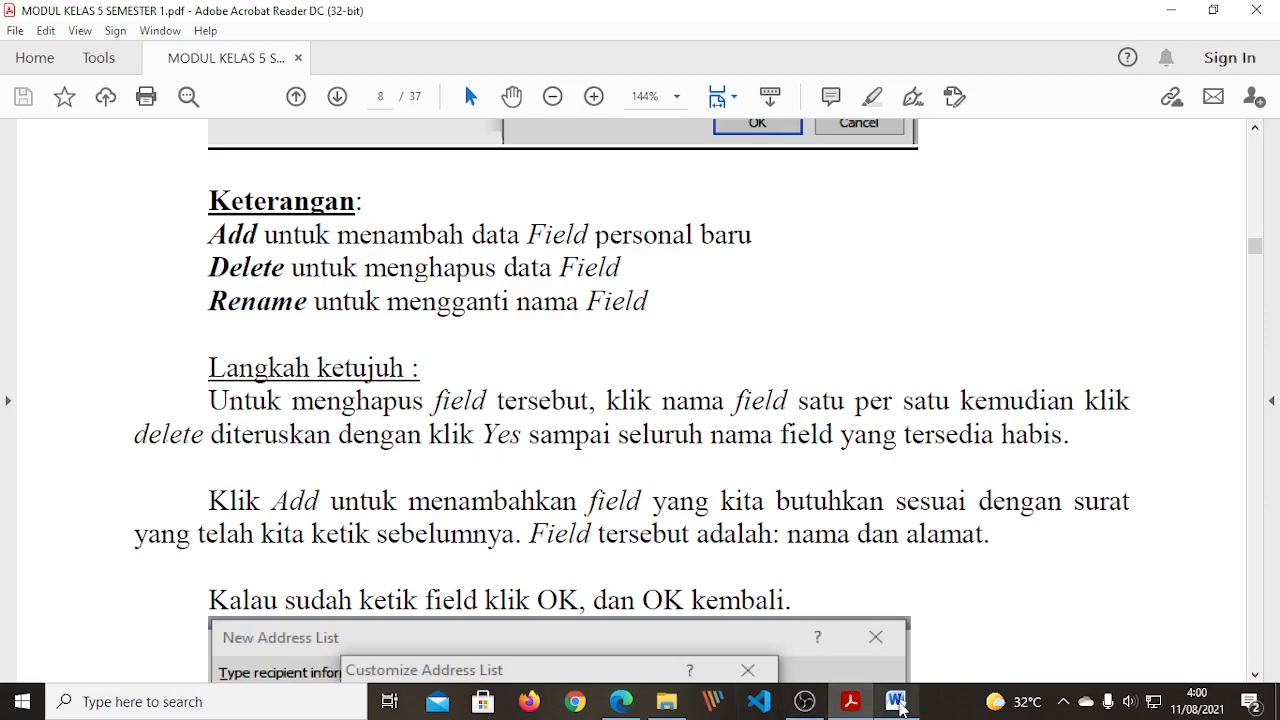
click(895, 702)
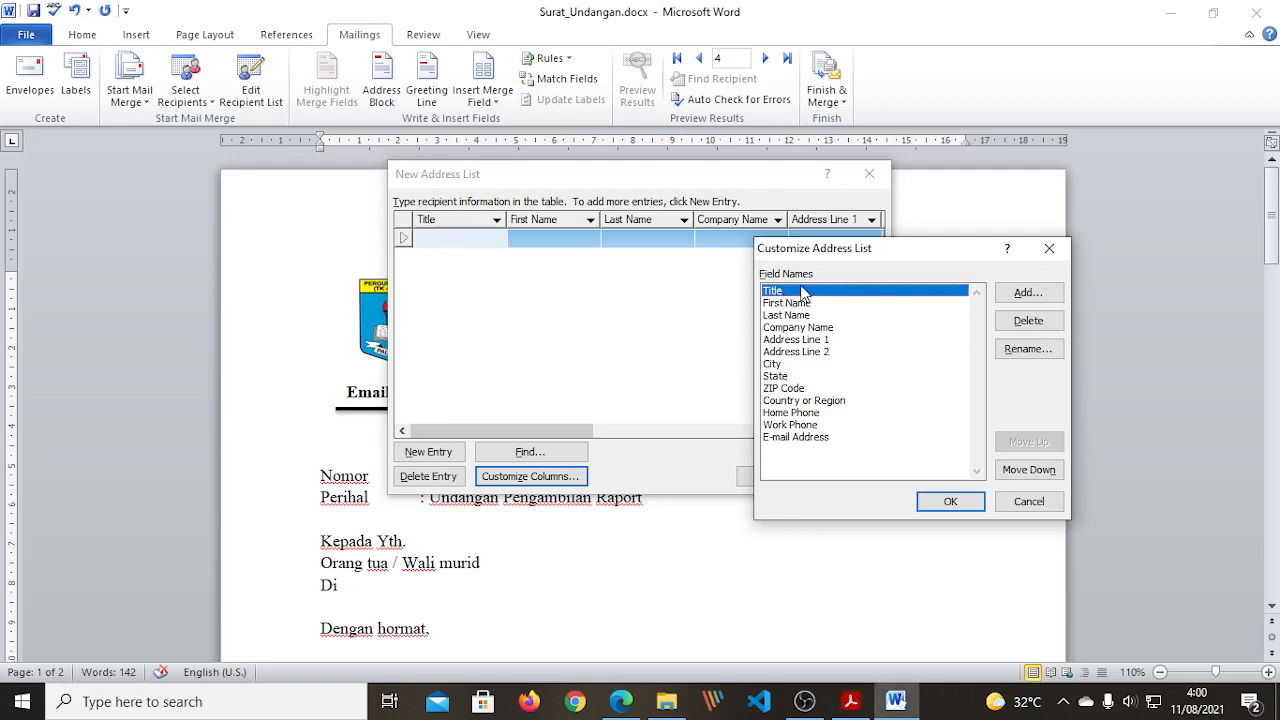
- Delete the fields Title, First Name, Last Name, Company Name, Address Line 1 and Address Line 2 from the address list
click(1027, 321)
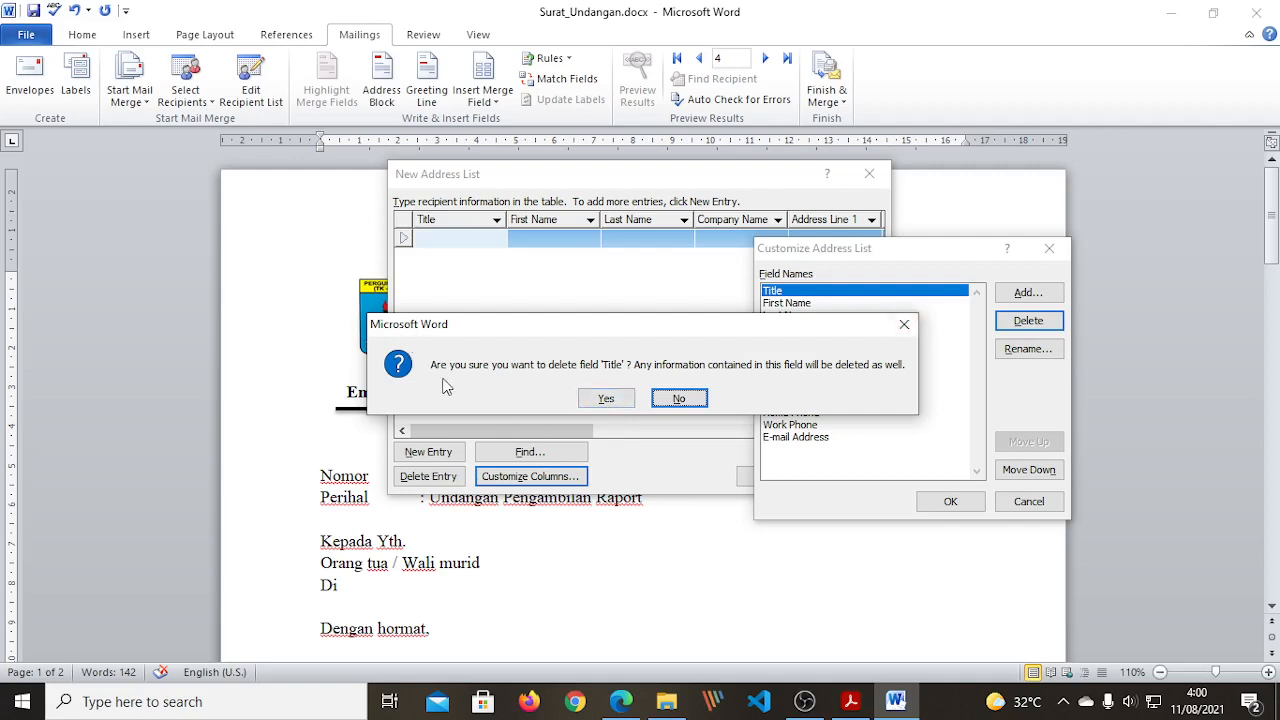
click(605, 402)
click(1028, 320)
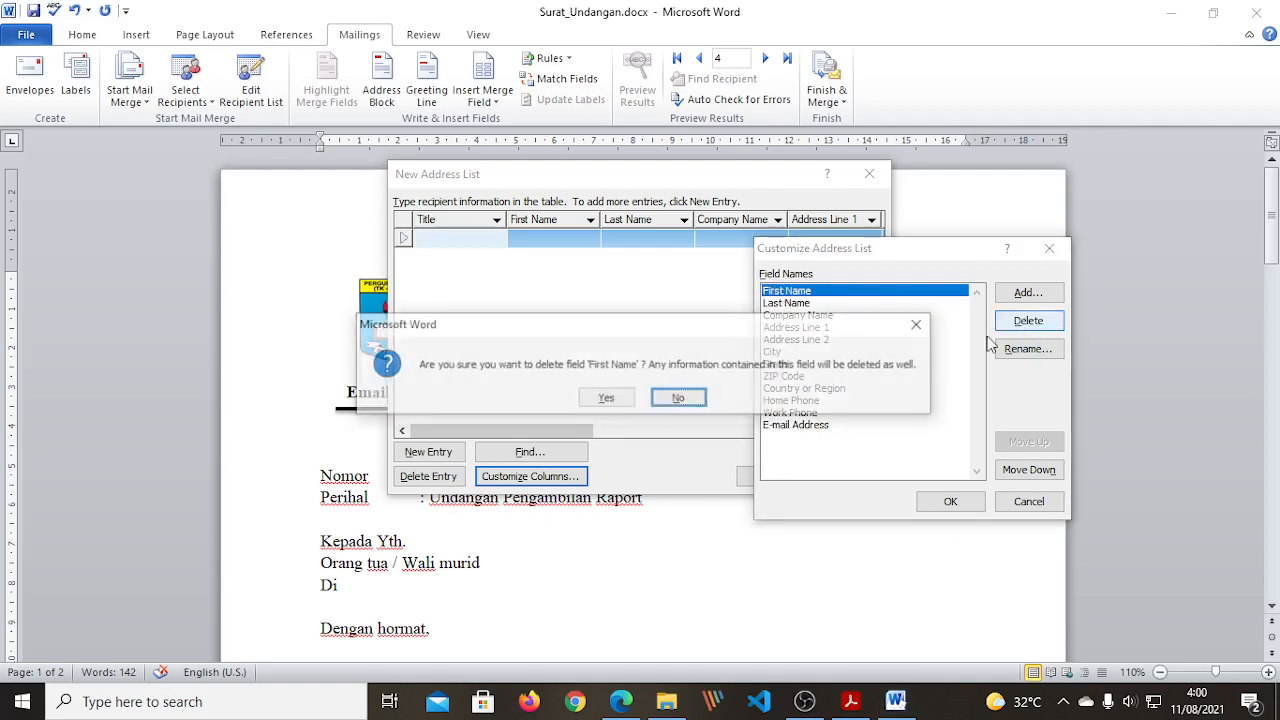
click(604, 398)
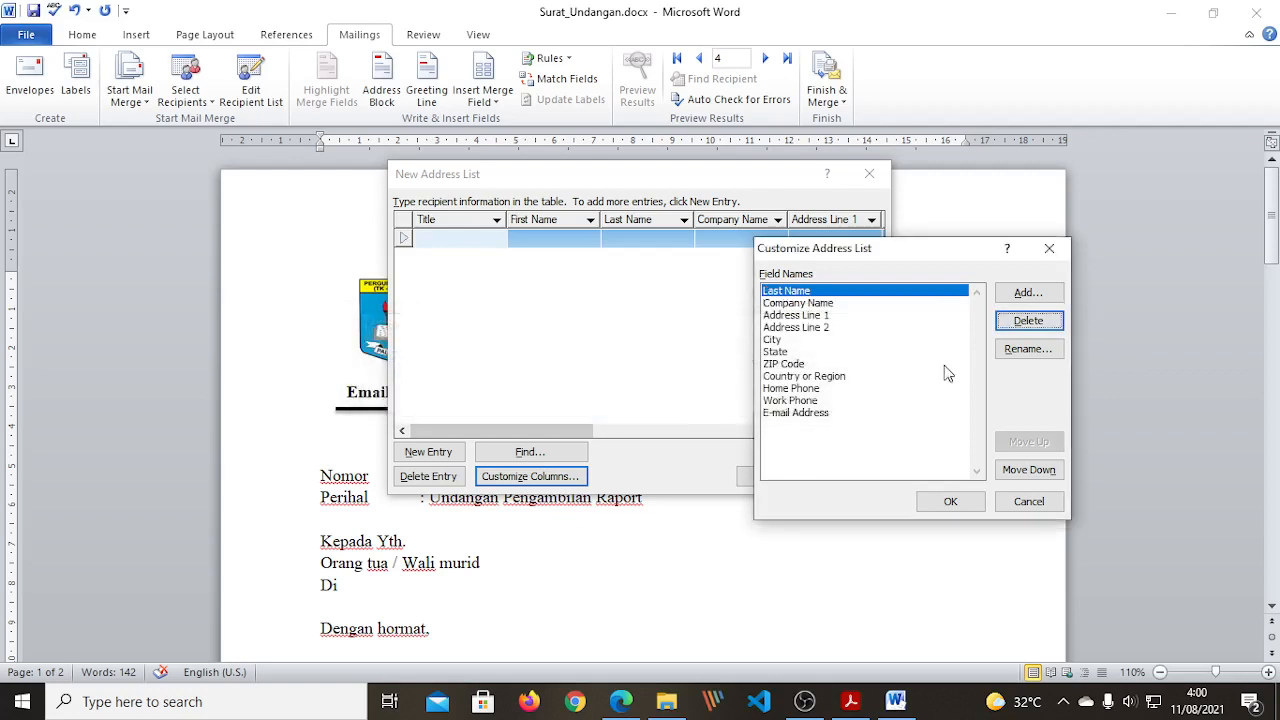
click(1052, 322)
click(605, 398)
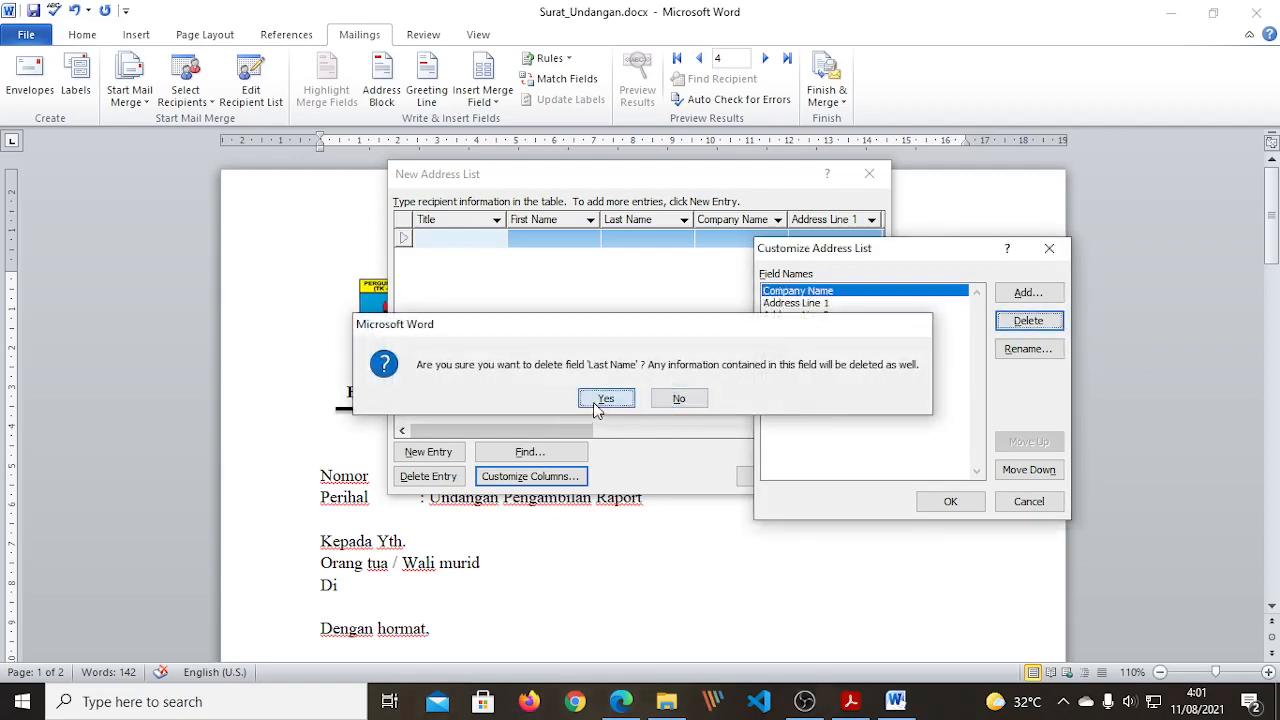
click(1028, 322)
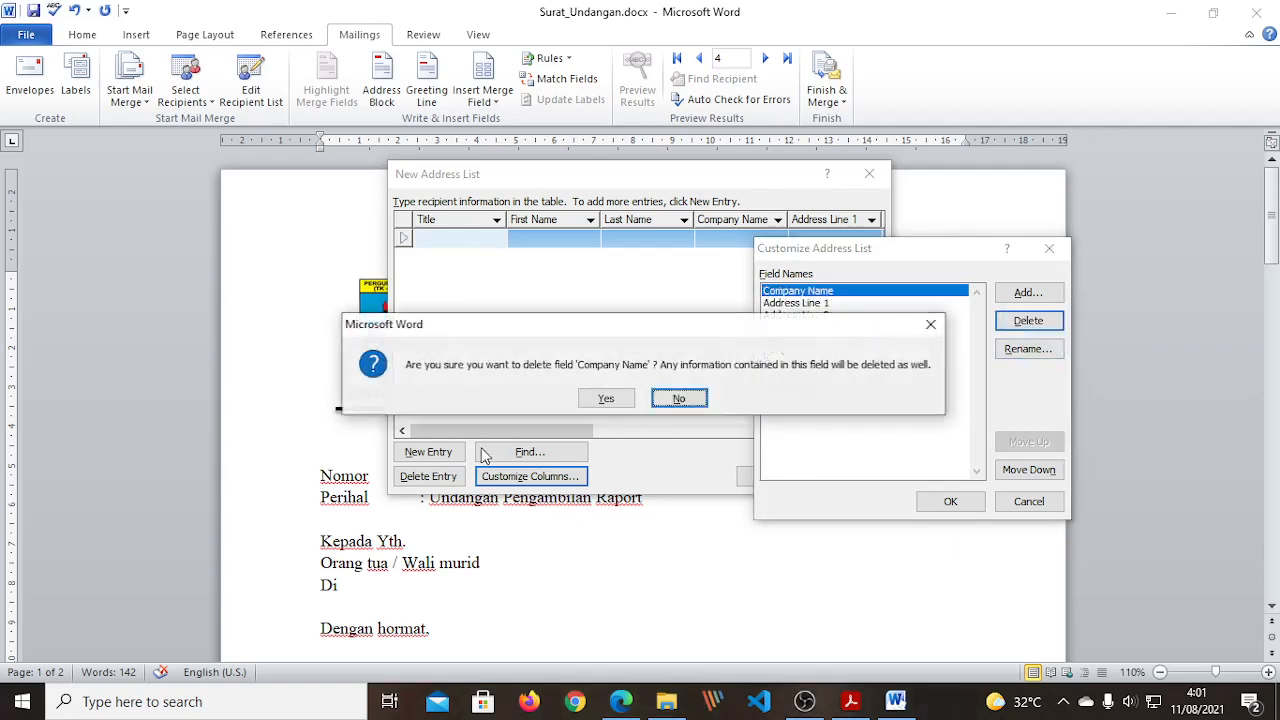
click(605, 398)
click(1028, 320)
click(605, 398)
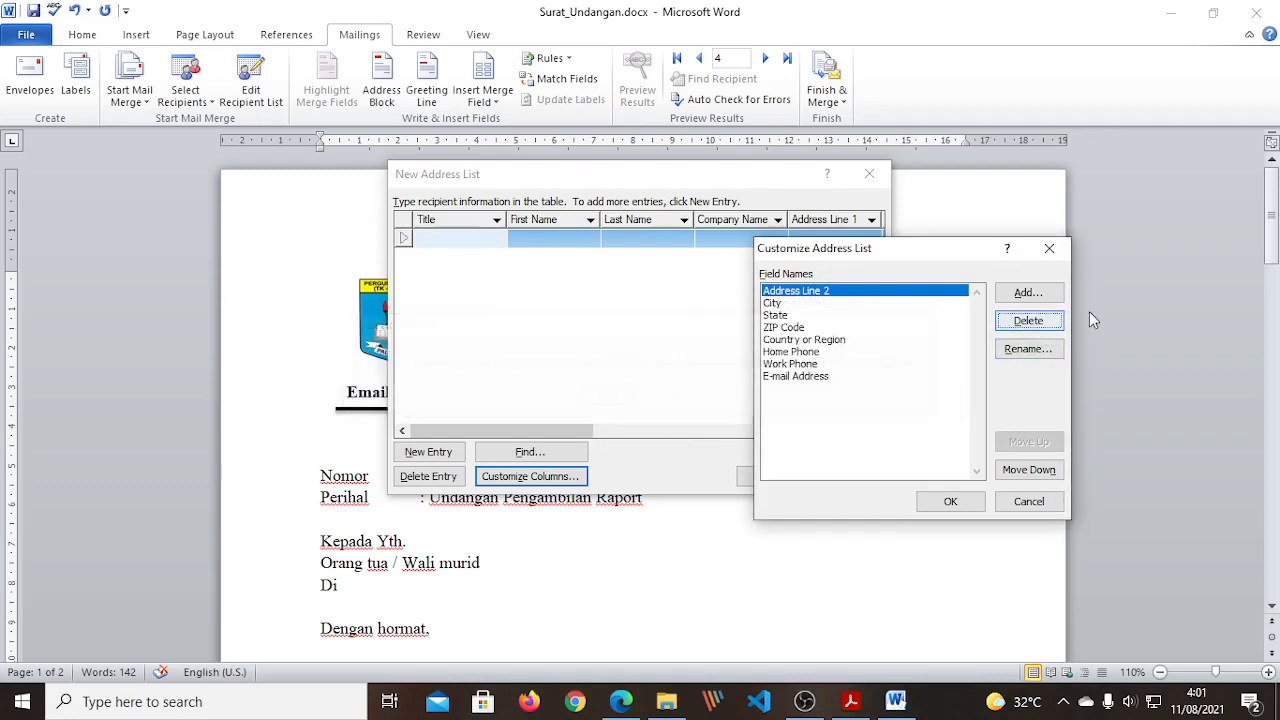
click(1028, 320)
click(608, 399)
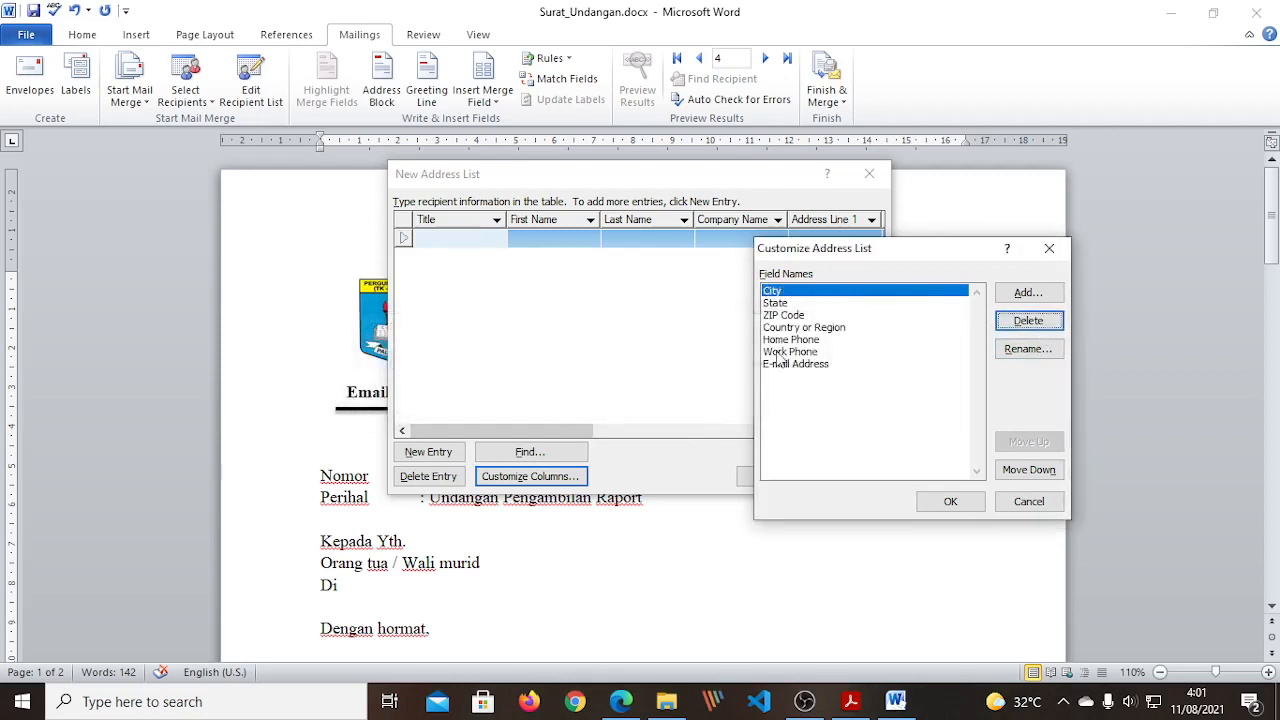
- Delete the fields City, State, ZIP Code, Country or Region, Home Phone, Work Phone and E-mail Address from the address list
click(1030, 321)
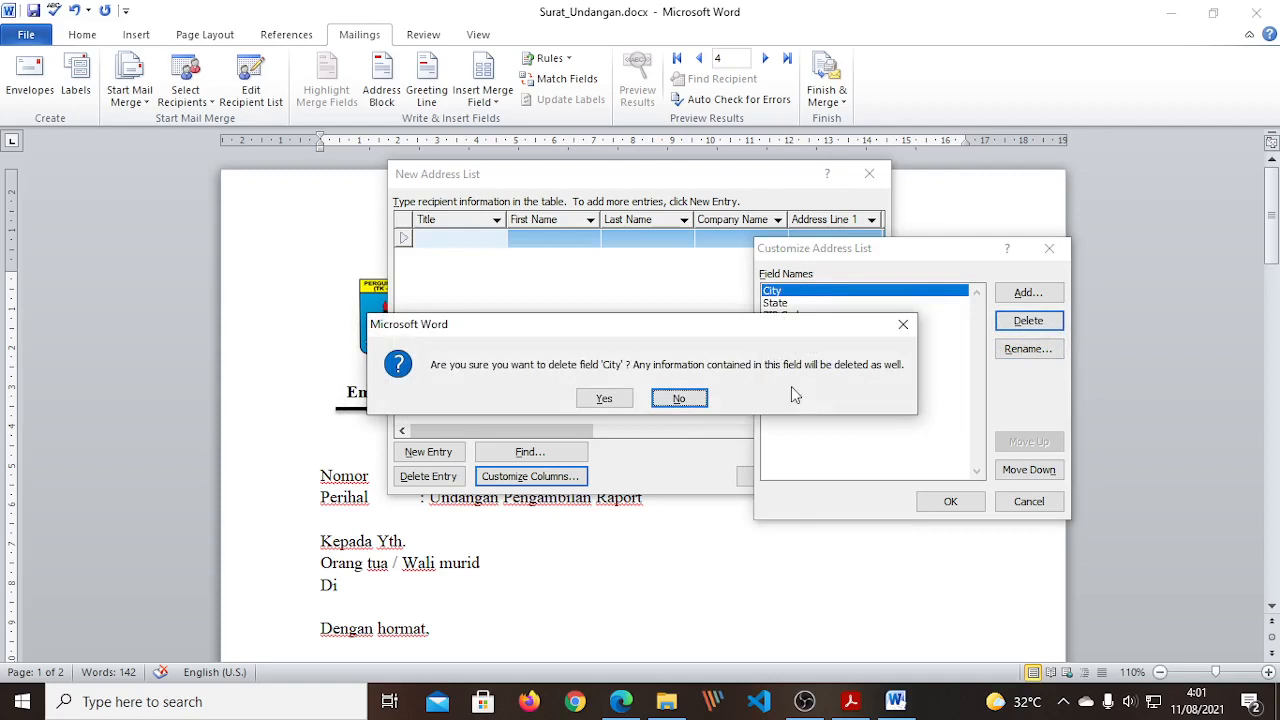
click(603, 399)
click(1028, 320)
click(605, 398)
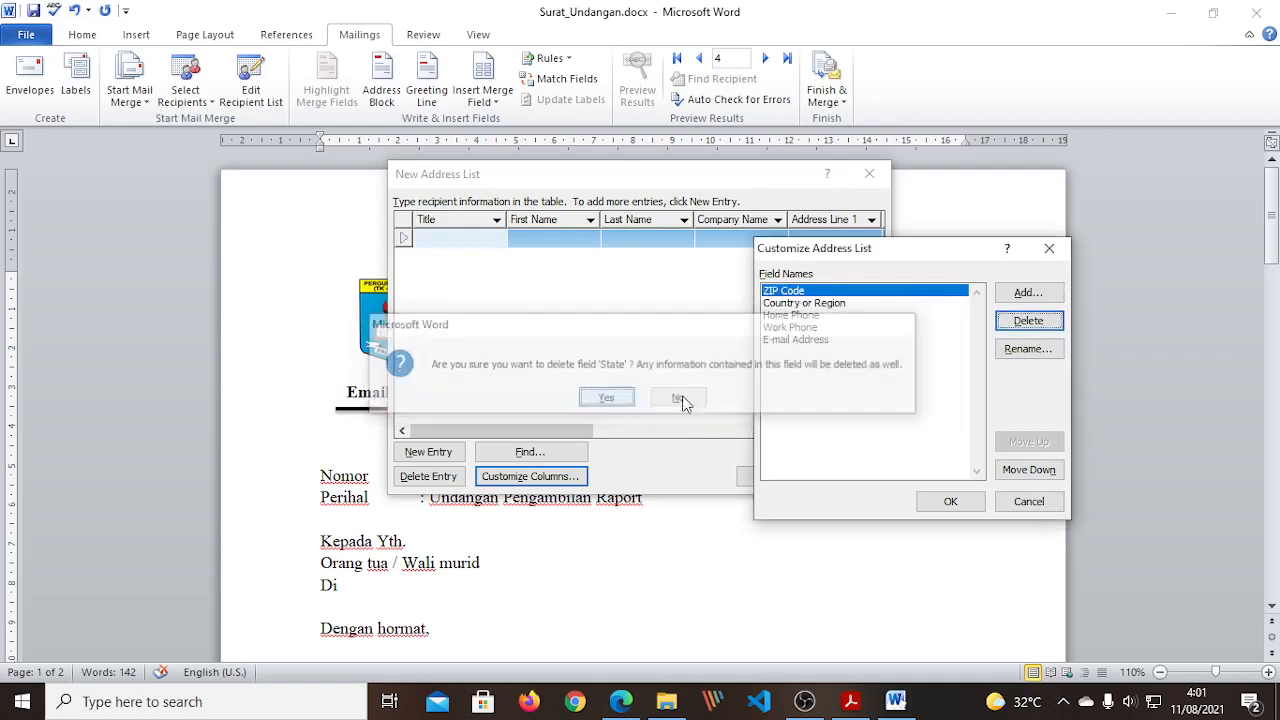
click(1028, 320)
click(606, 398)
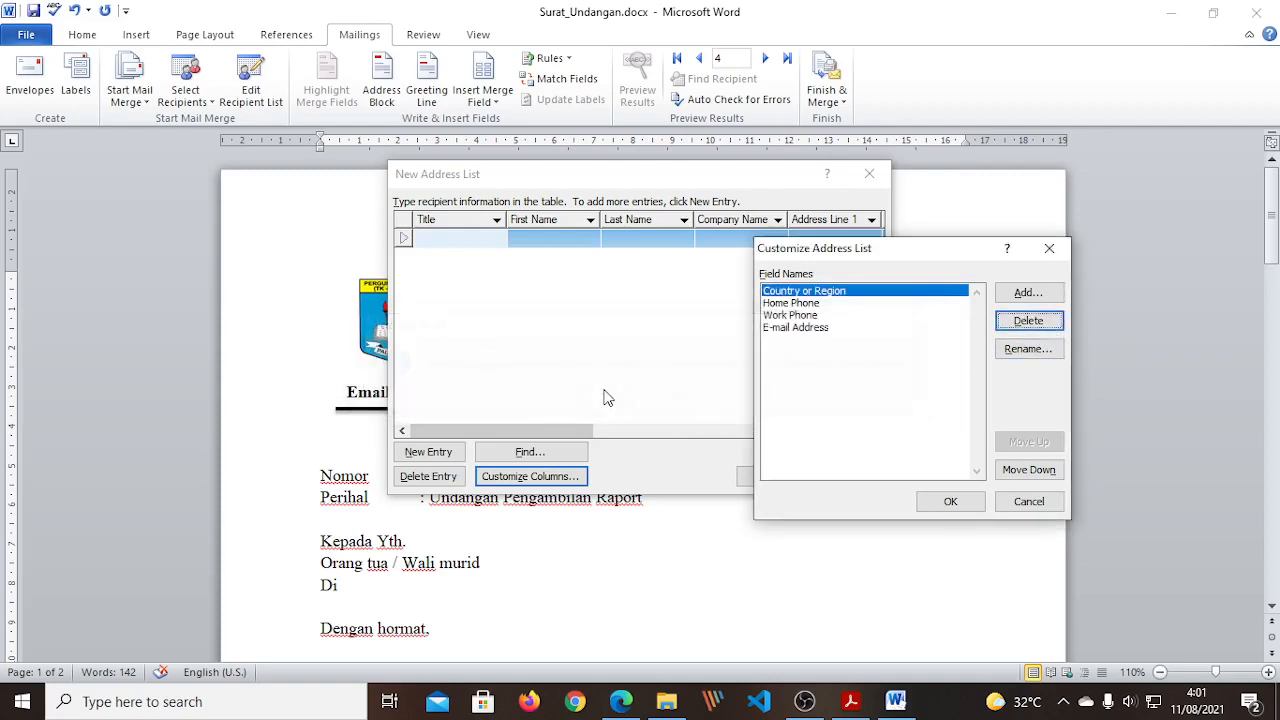
click(1027, 321)
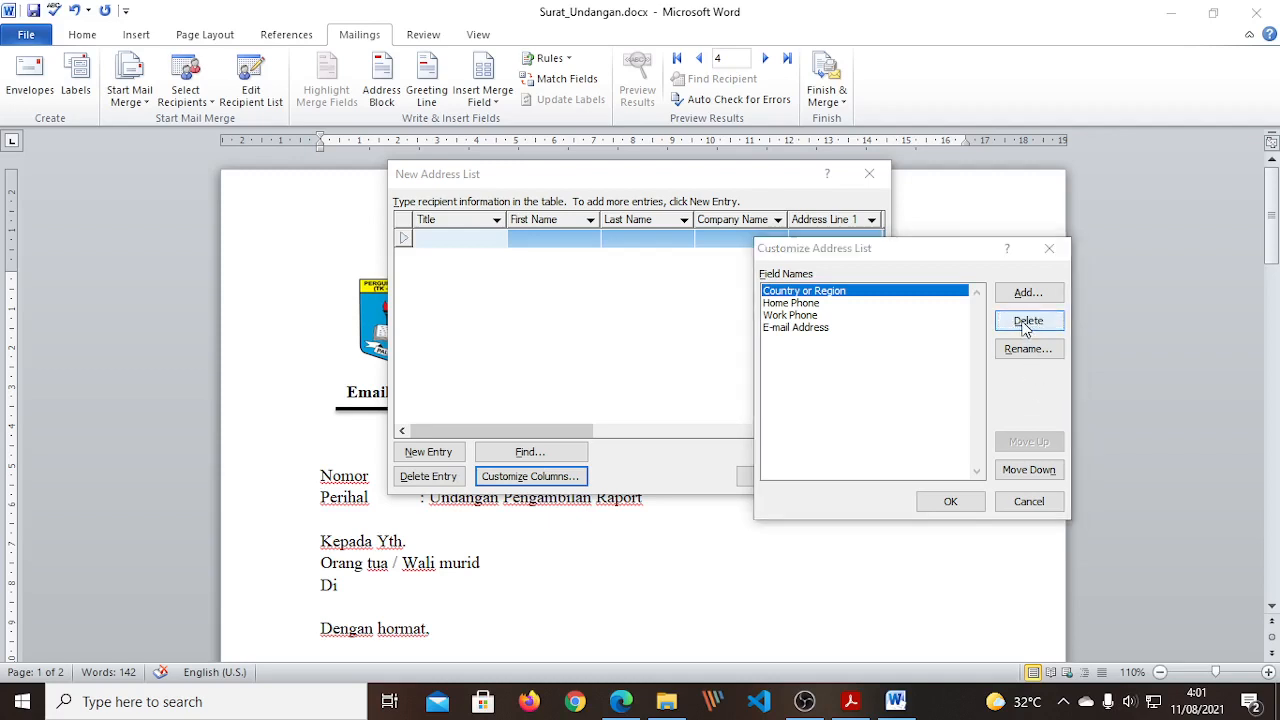
click(606, 399)
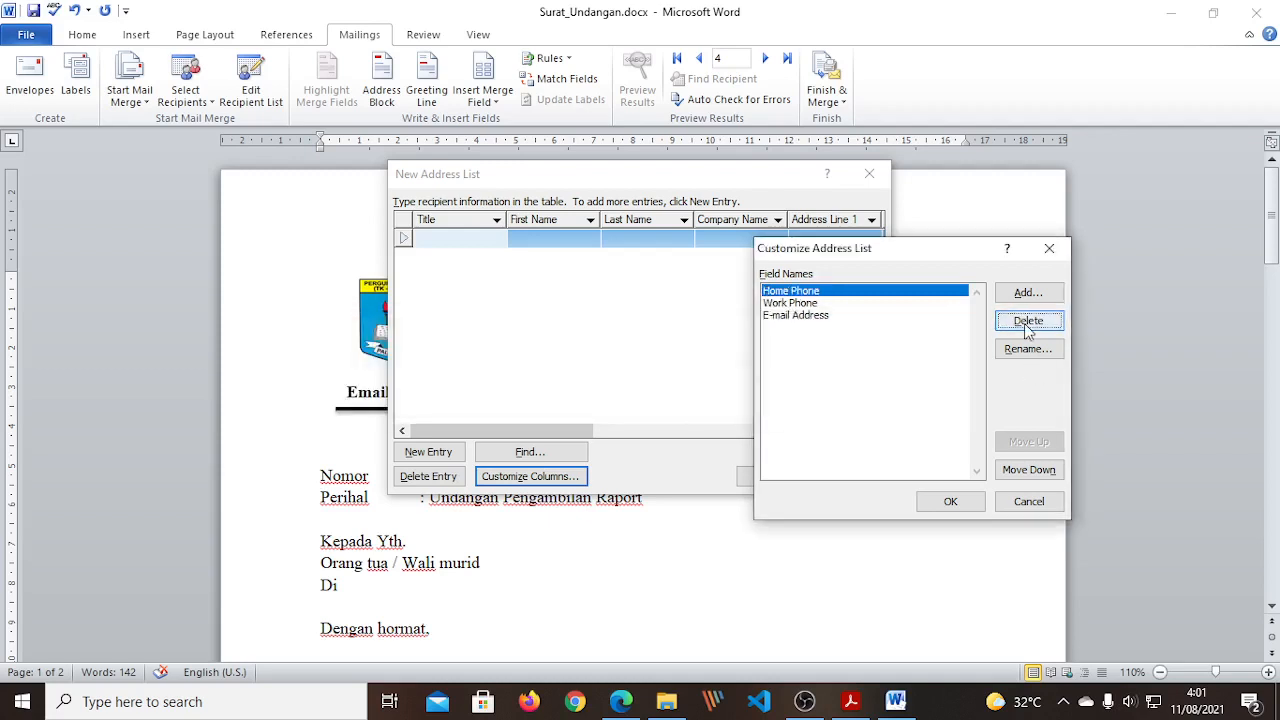
click(1028, 320)
click(603, 398)
click(1028, 320)
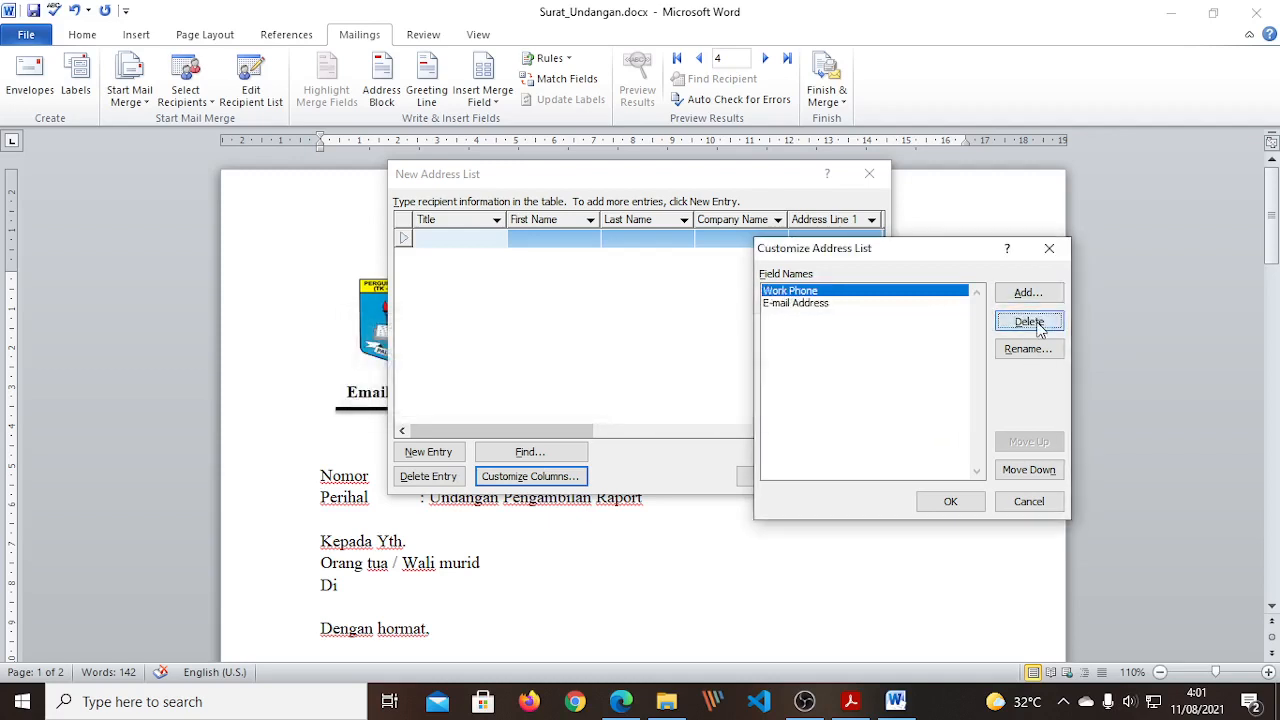
click(603, 398)
click(1028, 320)
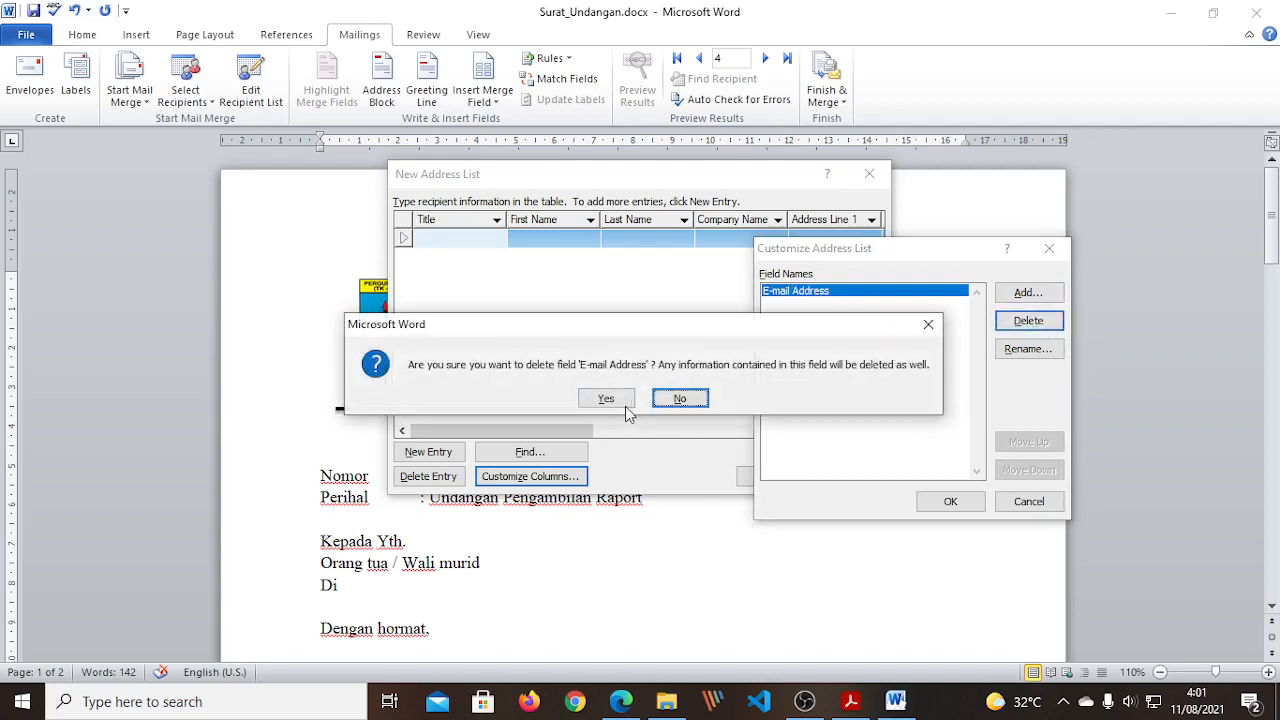
click(622, 402)
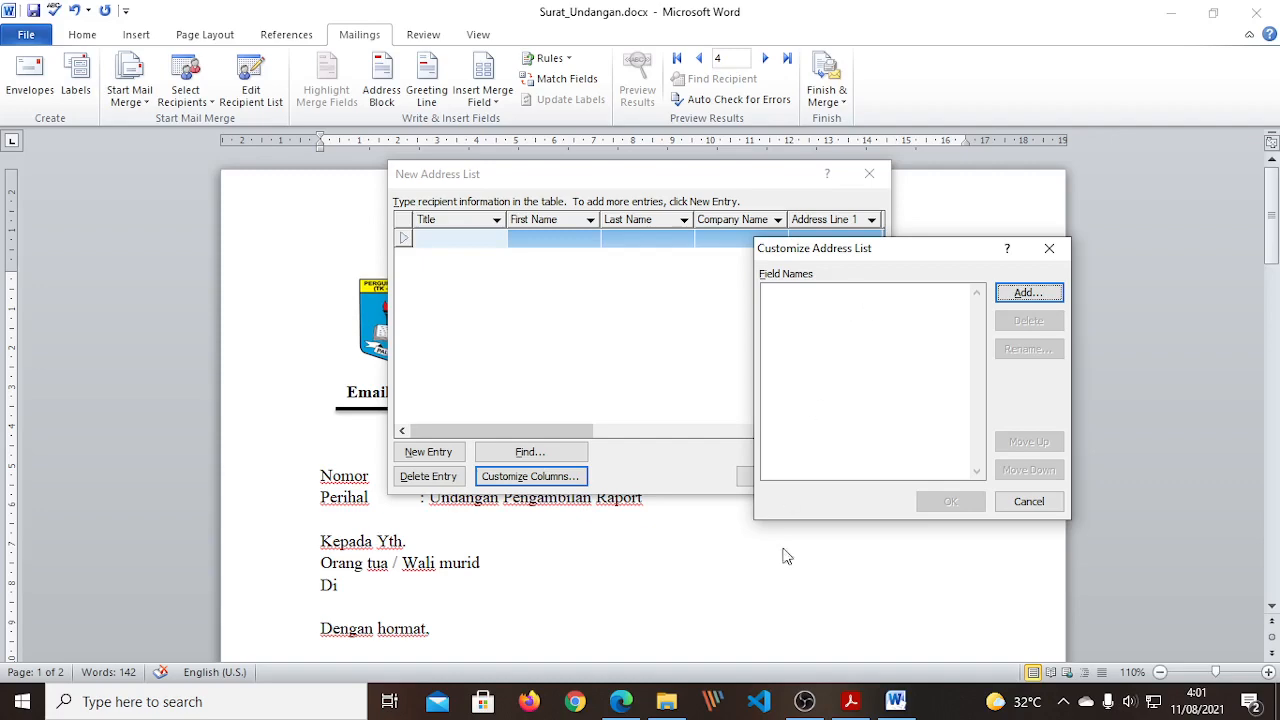
- Switch to the module PDF and read which fields the letter needs and how to add them, examining the Add Field screenshot
click(851, 706)
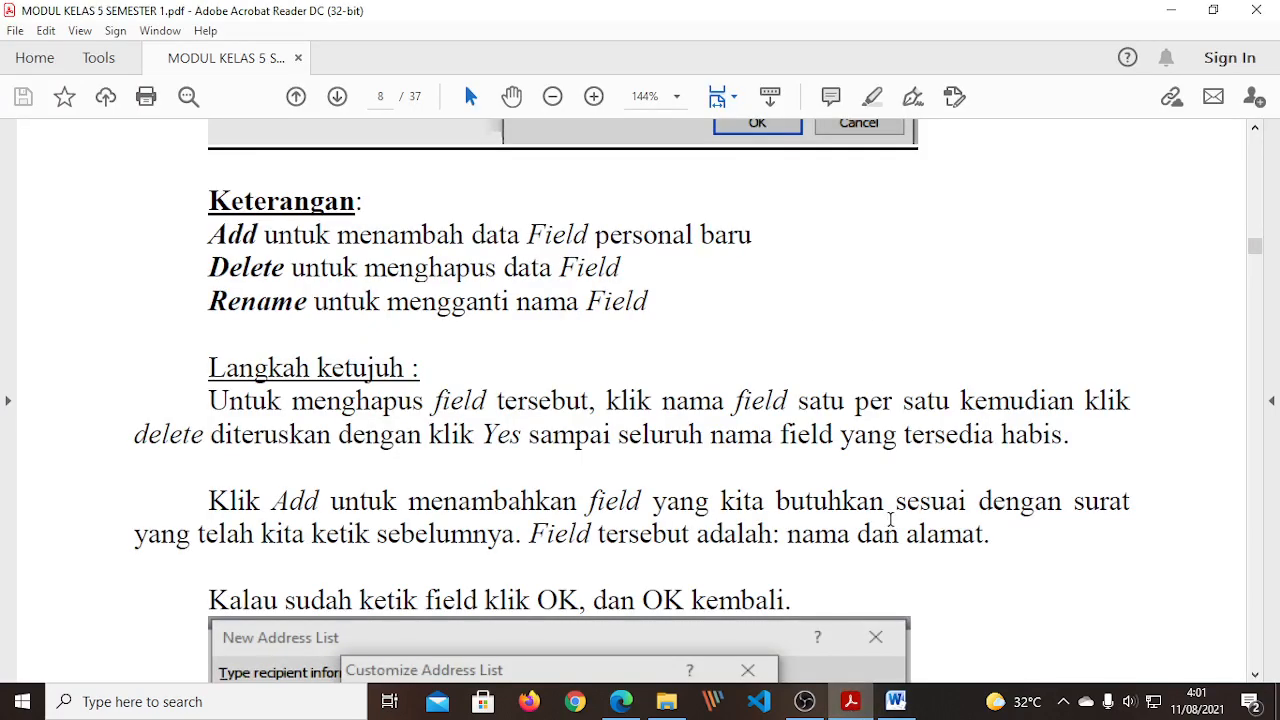
scroll(1019, 448, down, 3)
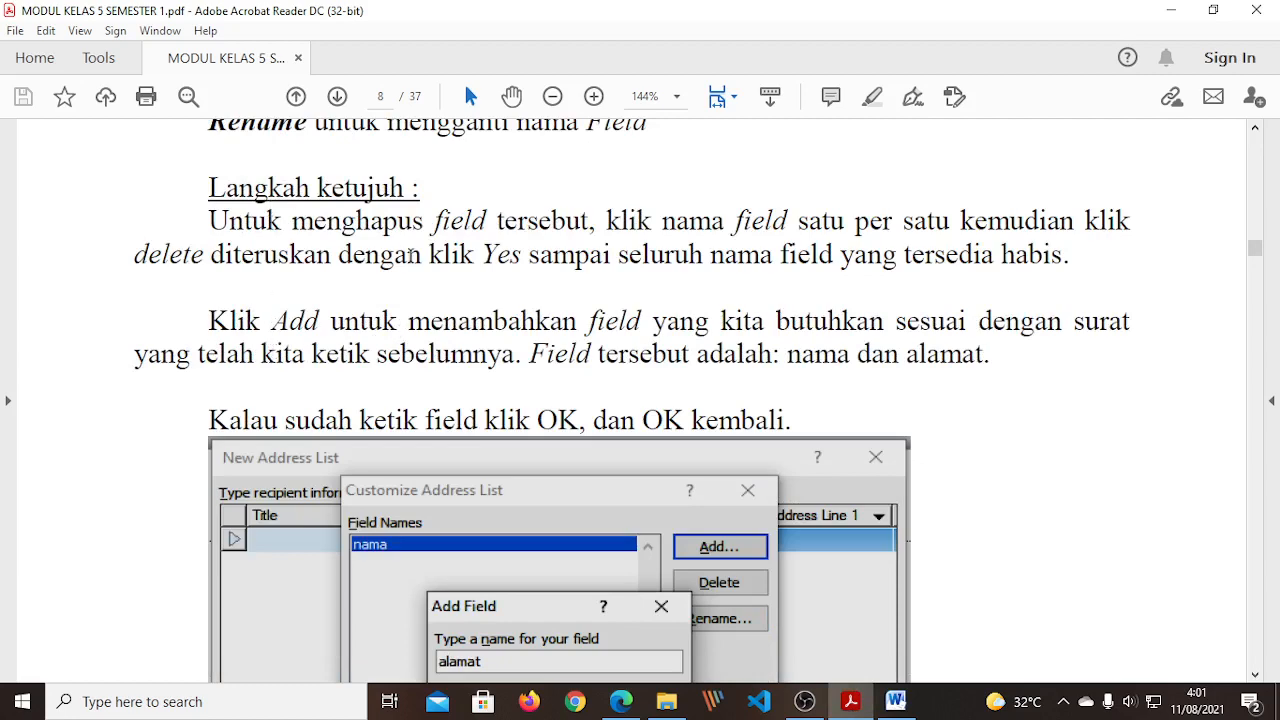
scroll(412, 262, down, 7)
scroll(412, 263, up, 6)
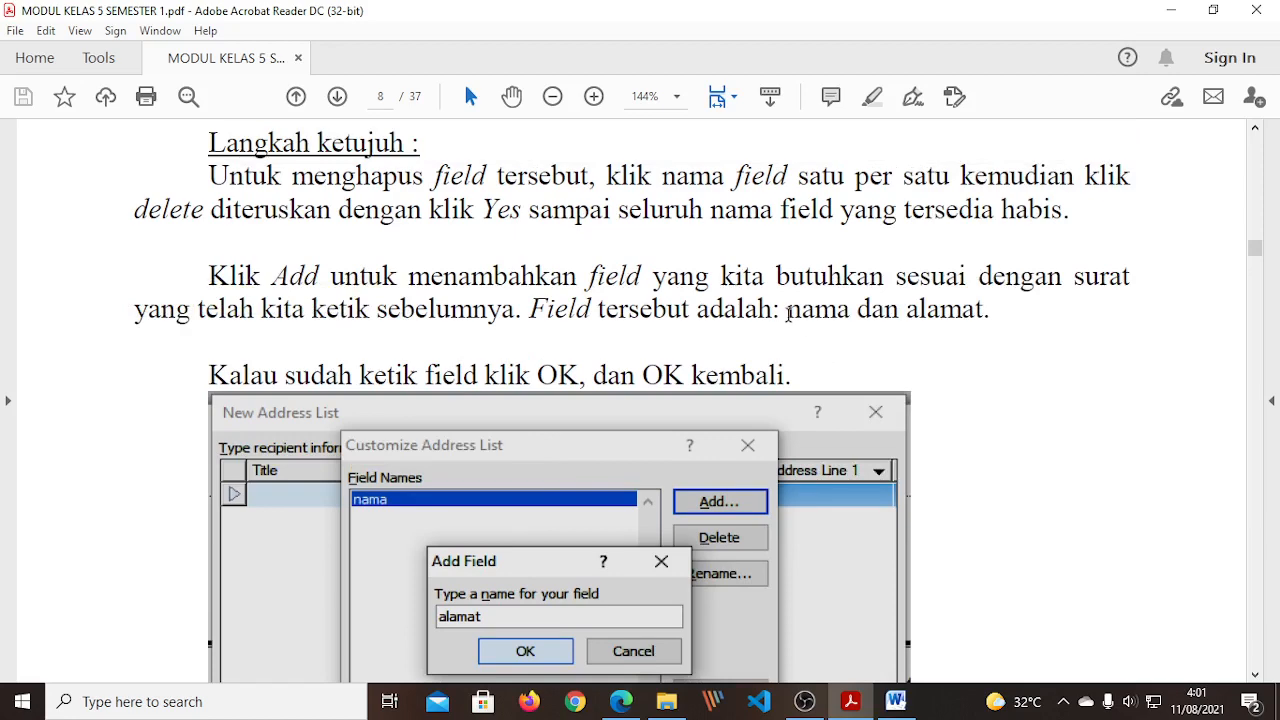
drag(789, 313, 990, 310)
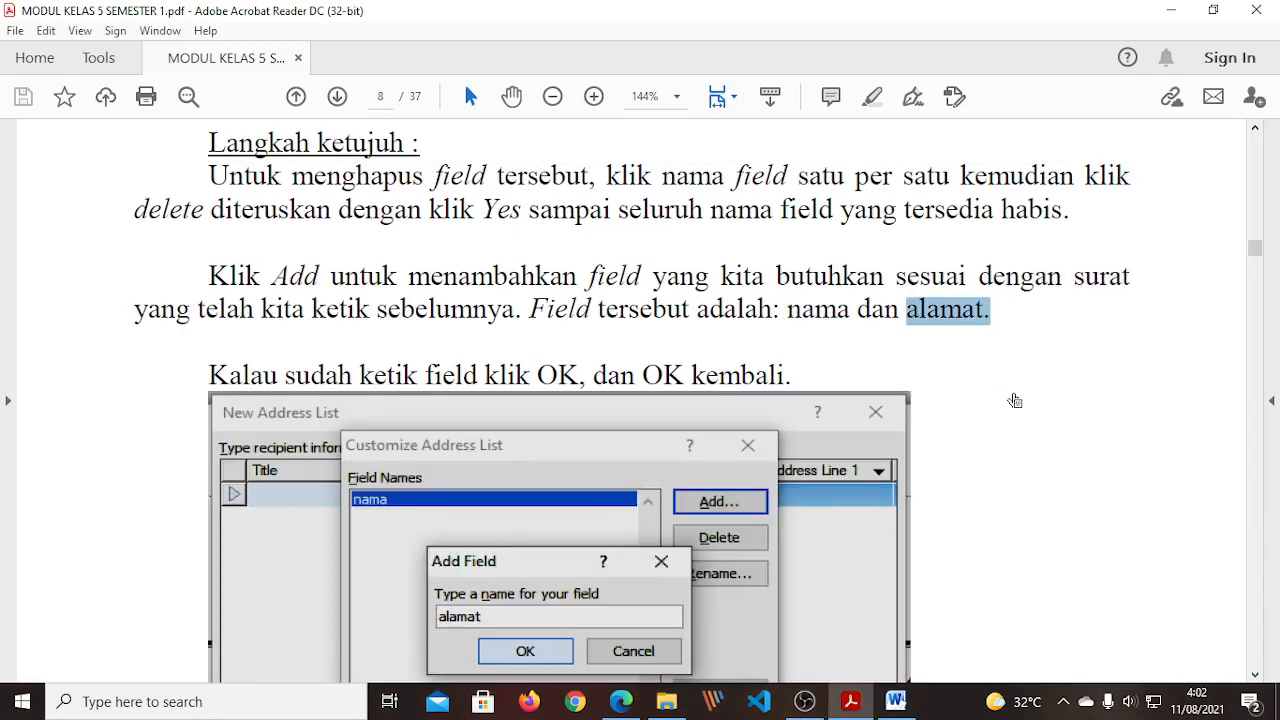
click(996, 395)
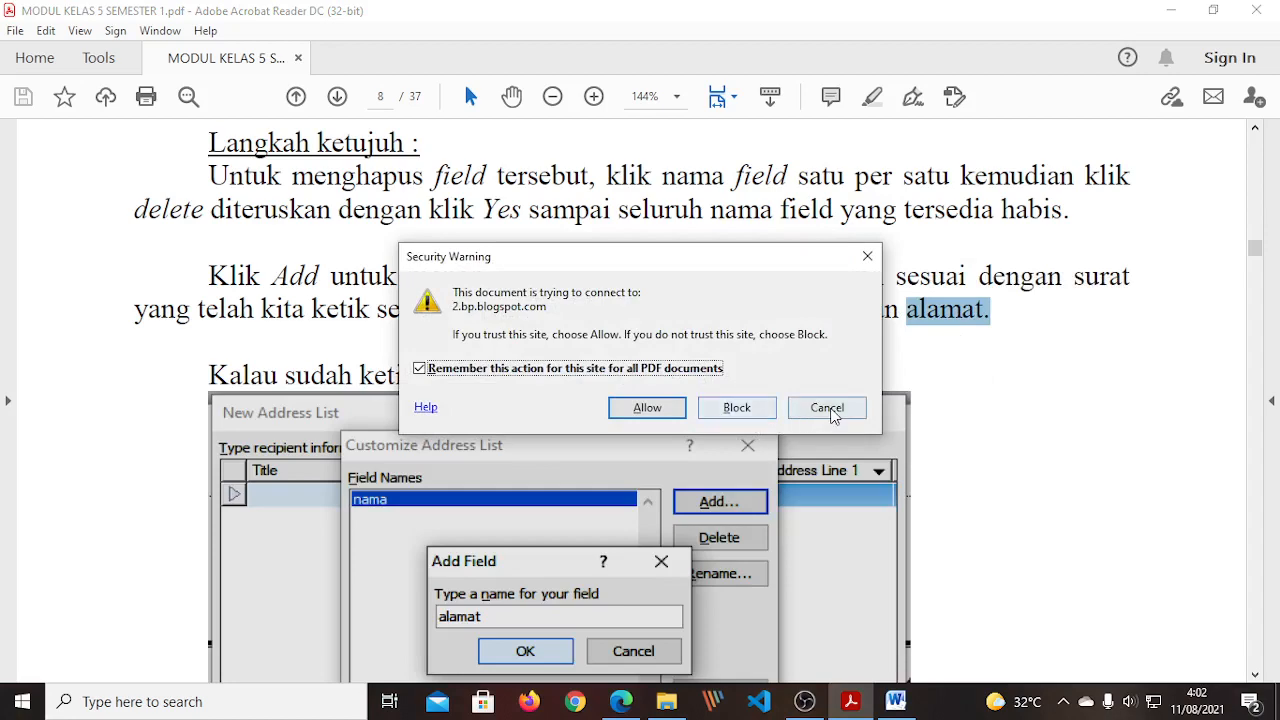
click(827, 408)
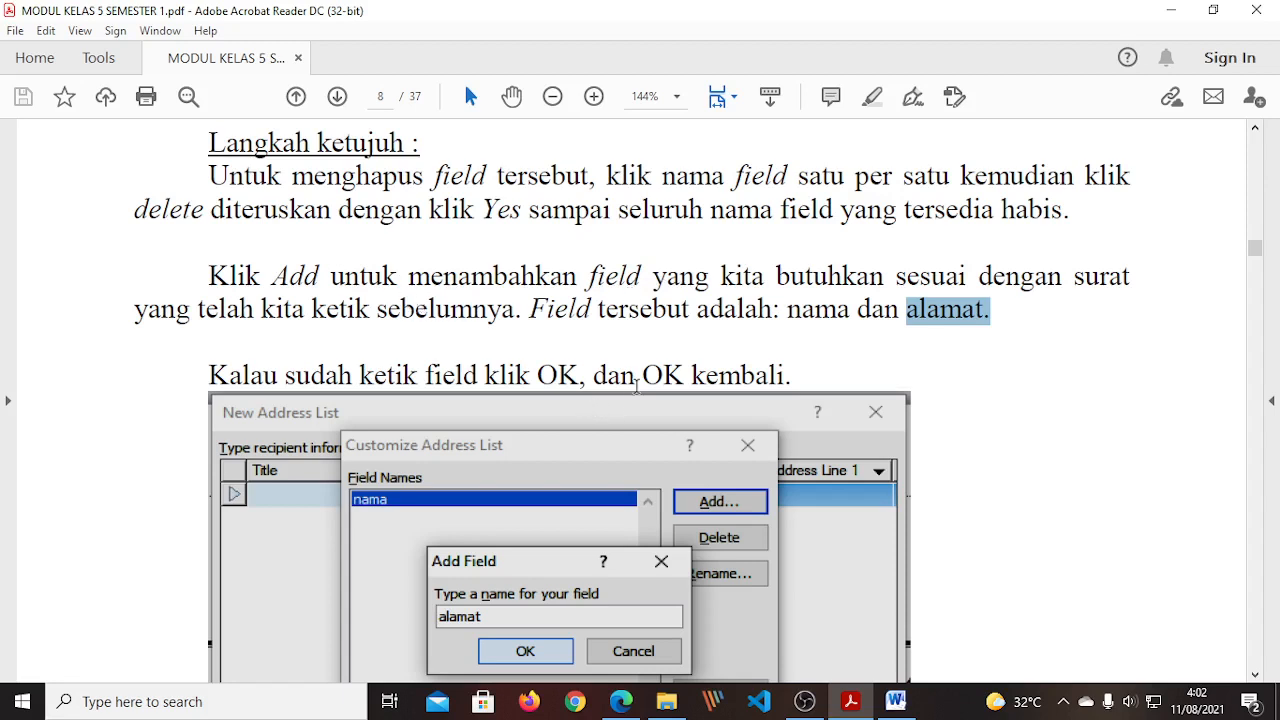
scroll(760, 556, down, 2)
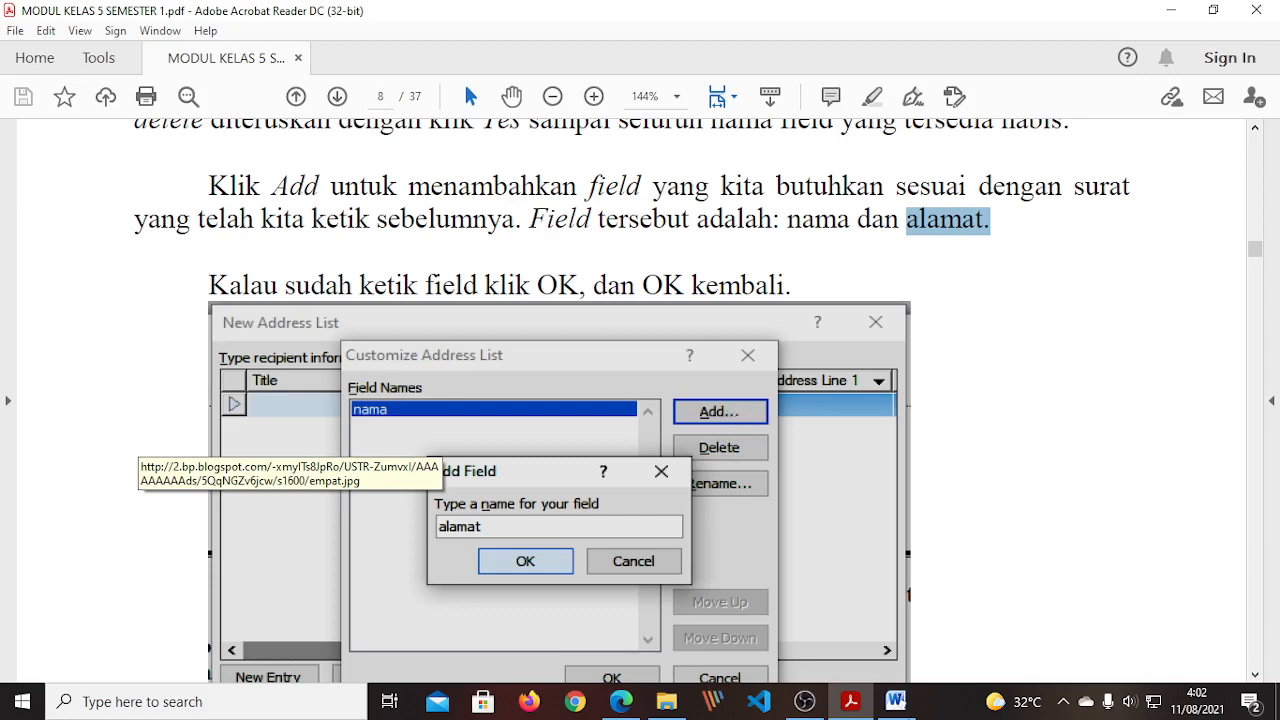
- Return to the field list in Word and add a field named Nama
key(alt+Tab)
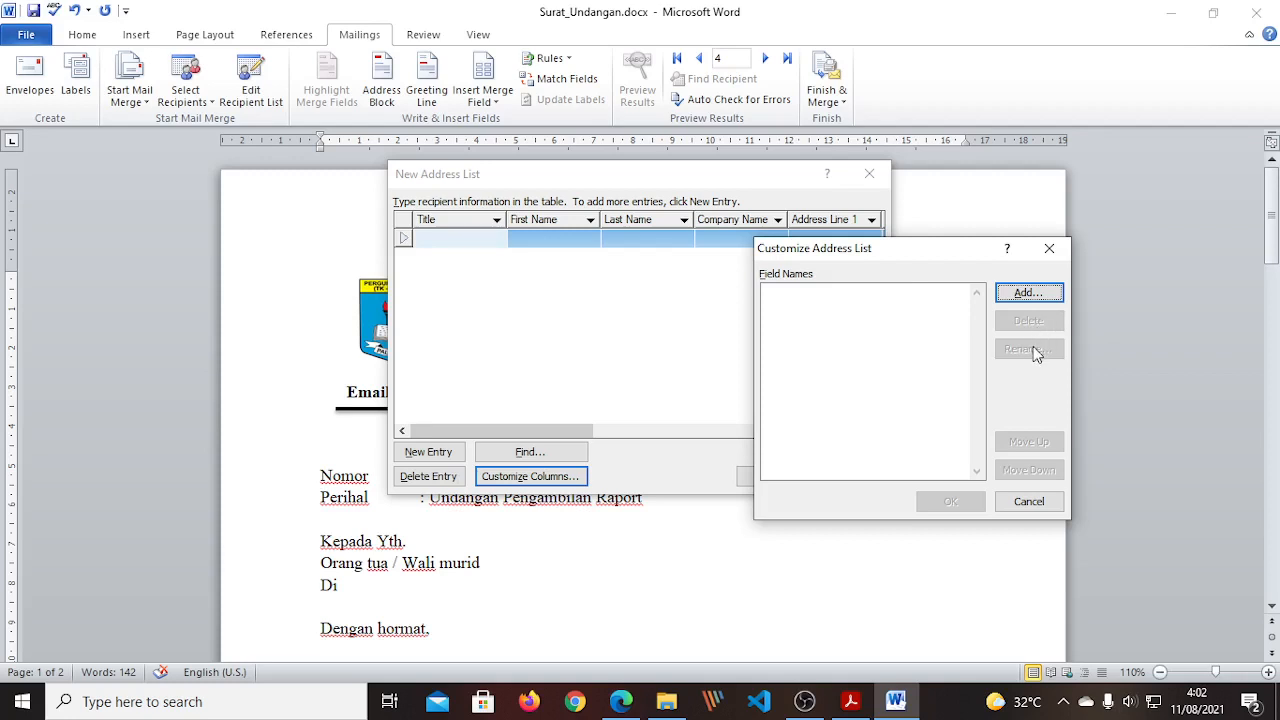
click(1028, 293)
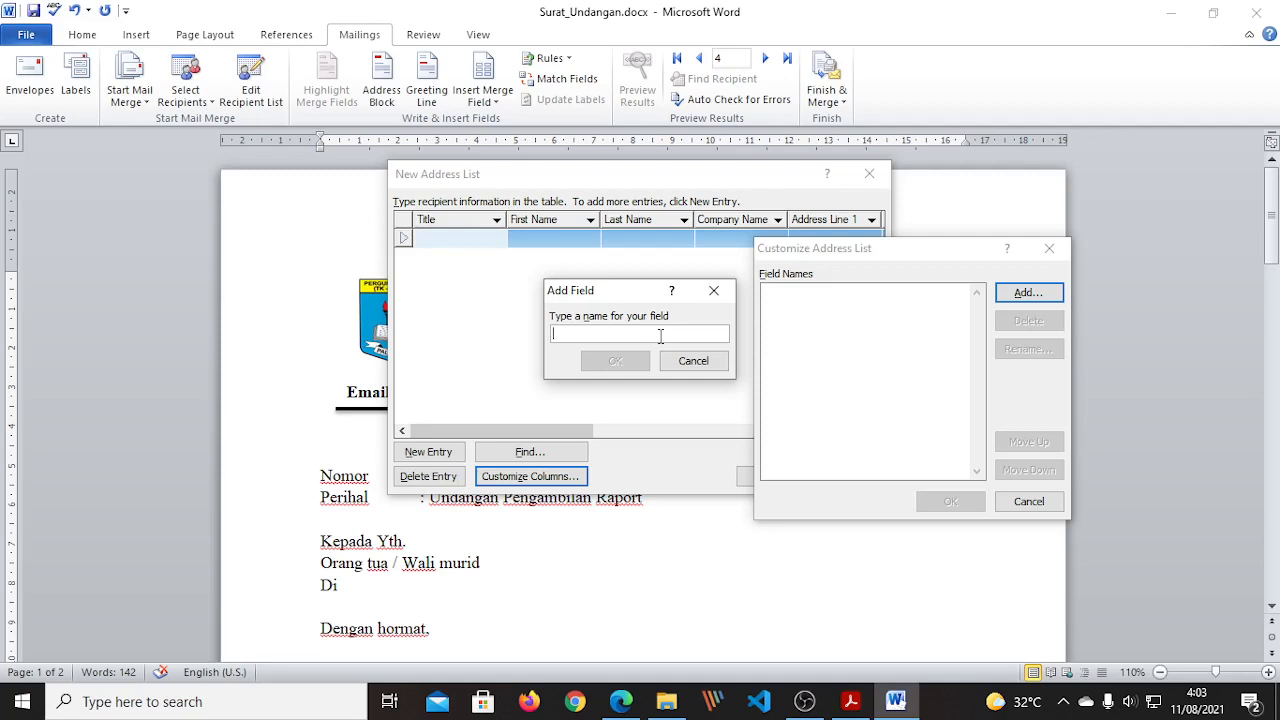
text(Nam)
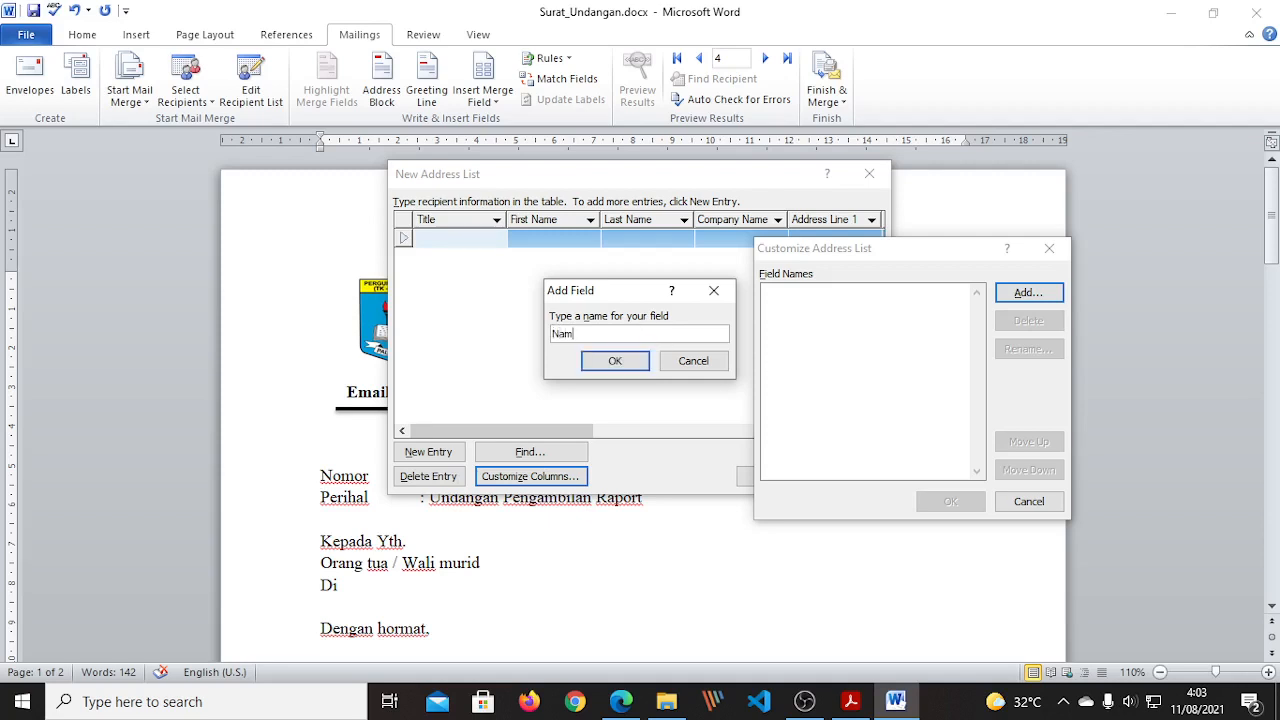
text(a)
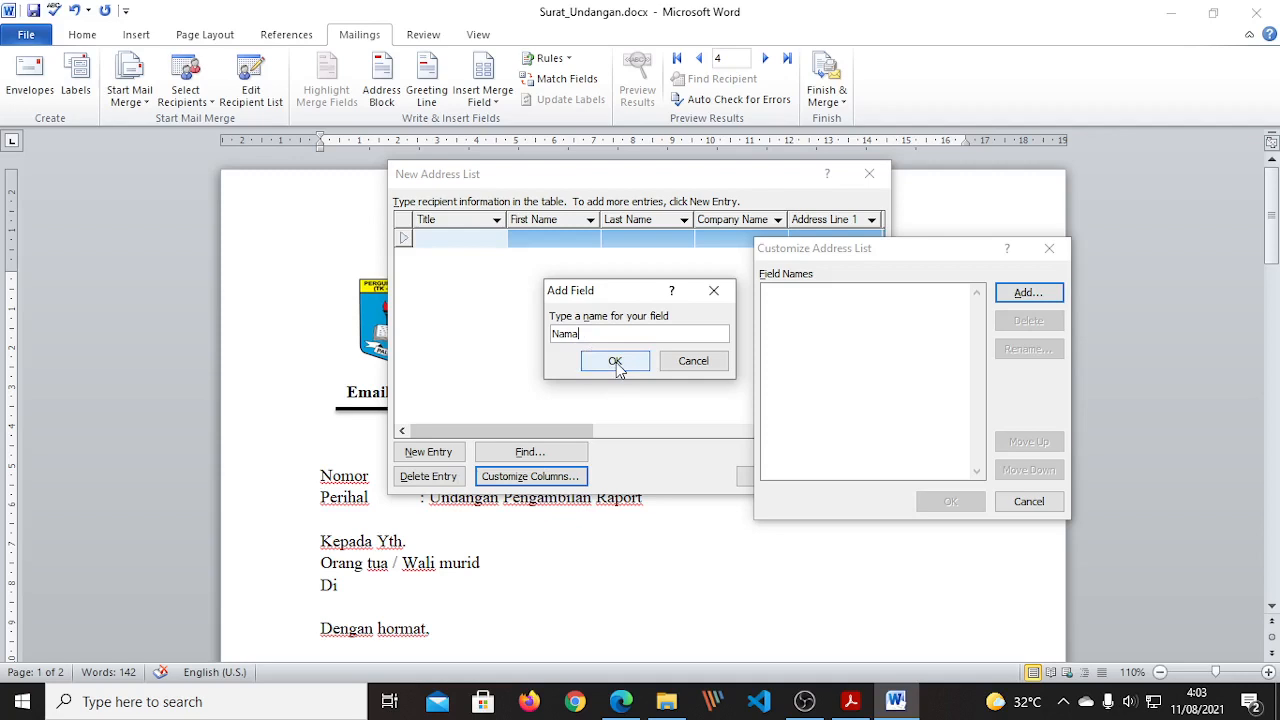
click(615, 364)
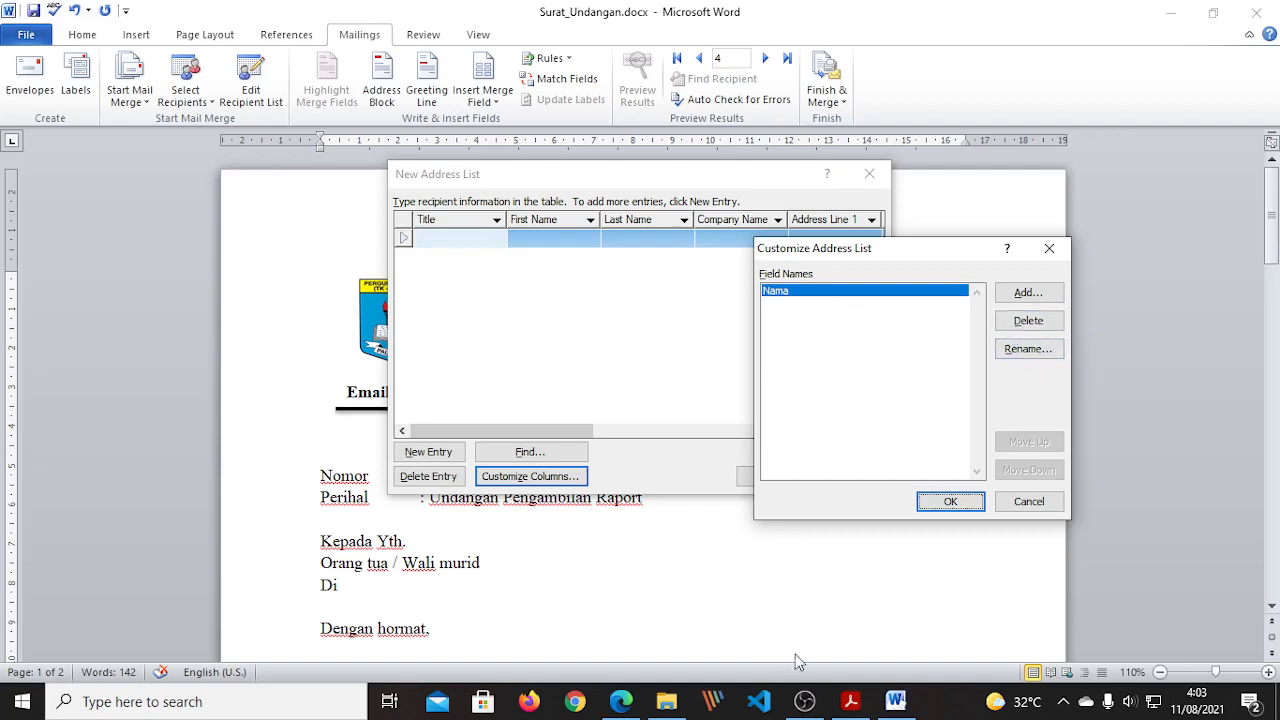
- Check the required field name in the module PDF, then add a field named Alamat to the address list in Word
click(851, 701)
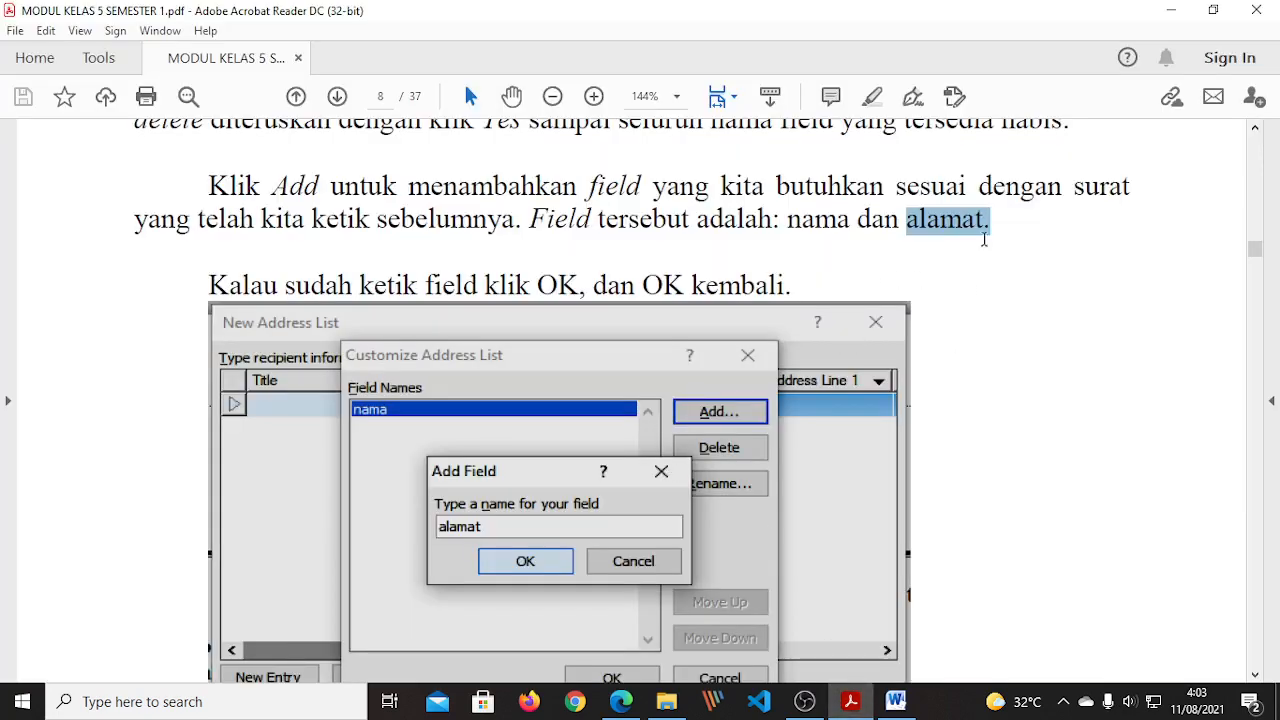
click(895, 701)
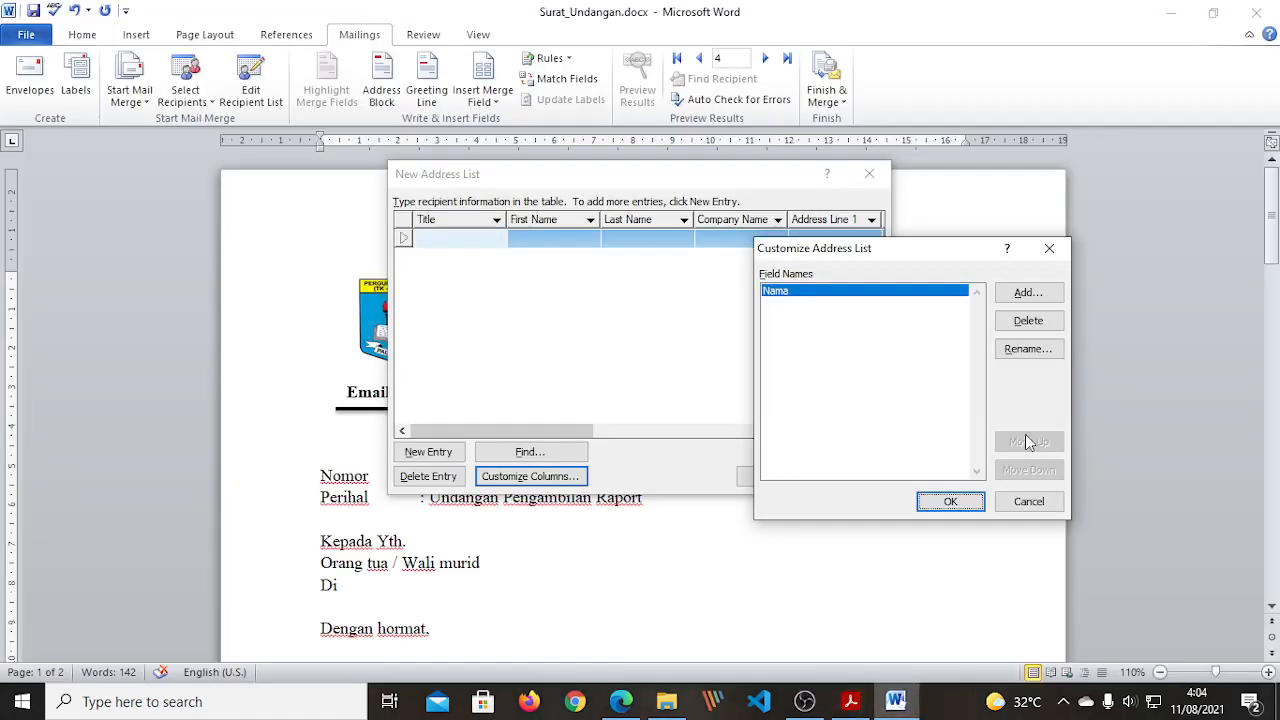
click(1017, 298)
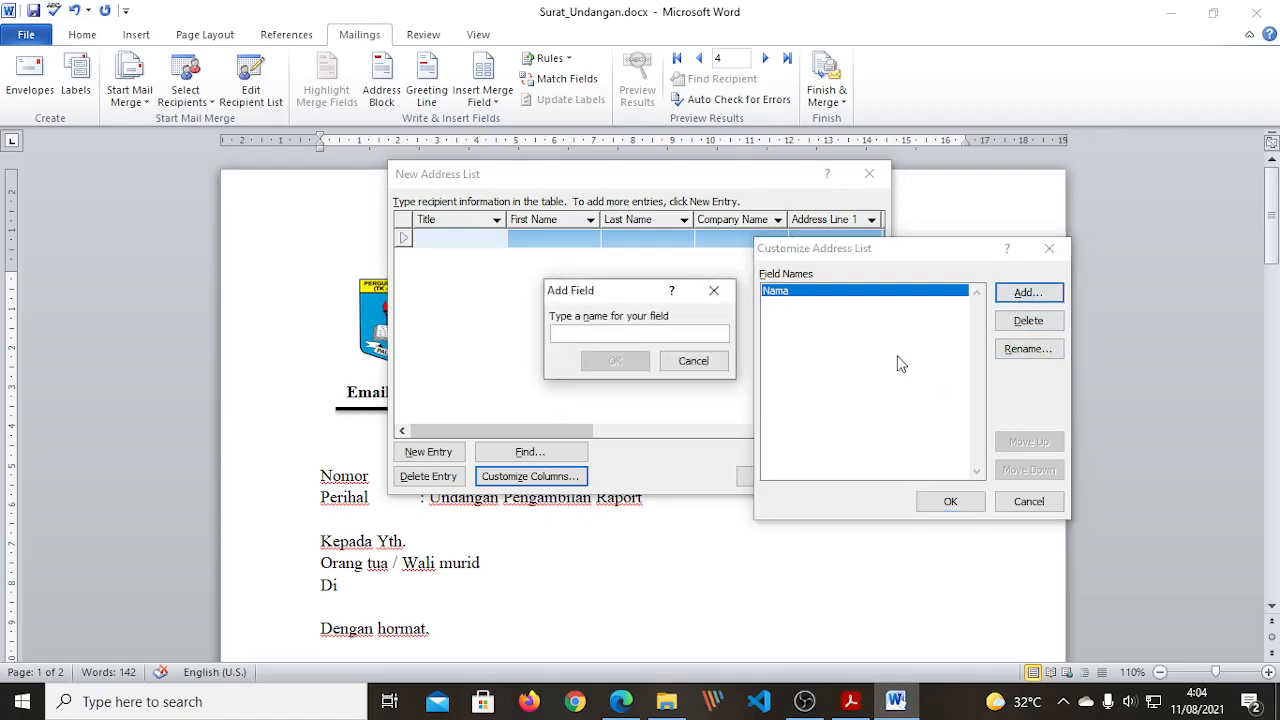
text(Alamat)
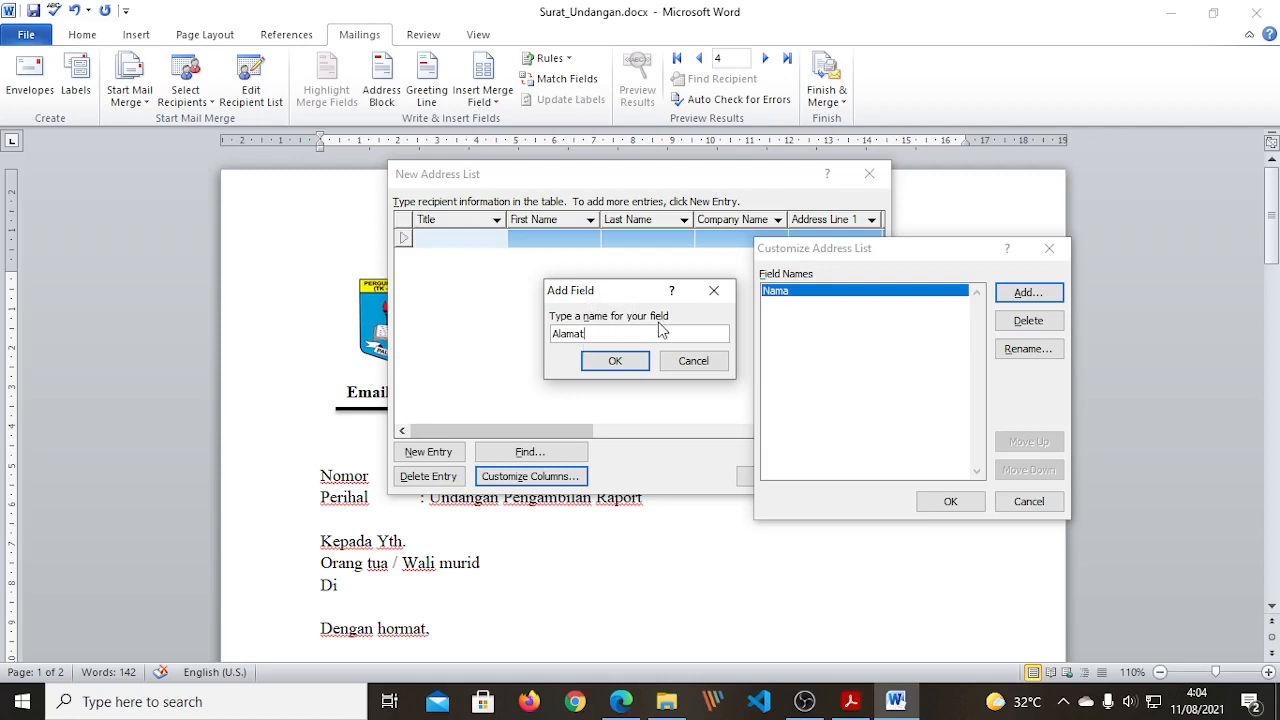
click(616, 362)
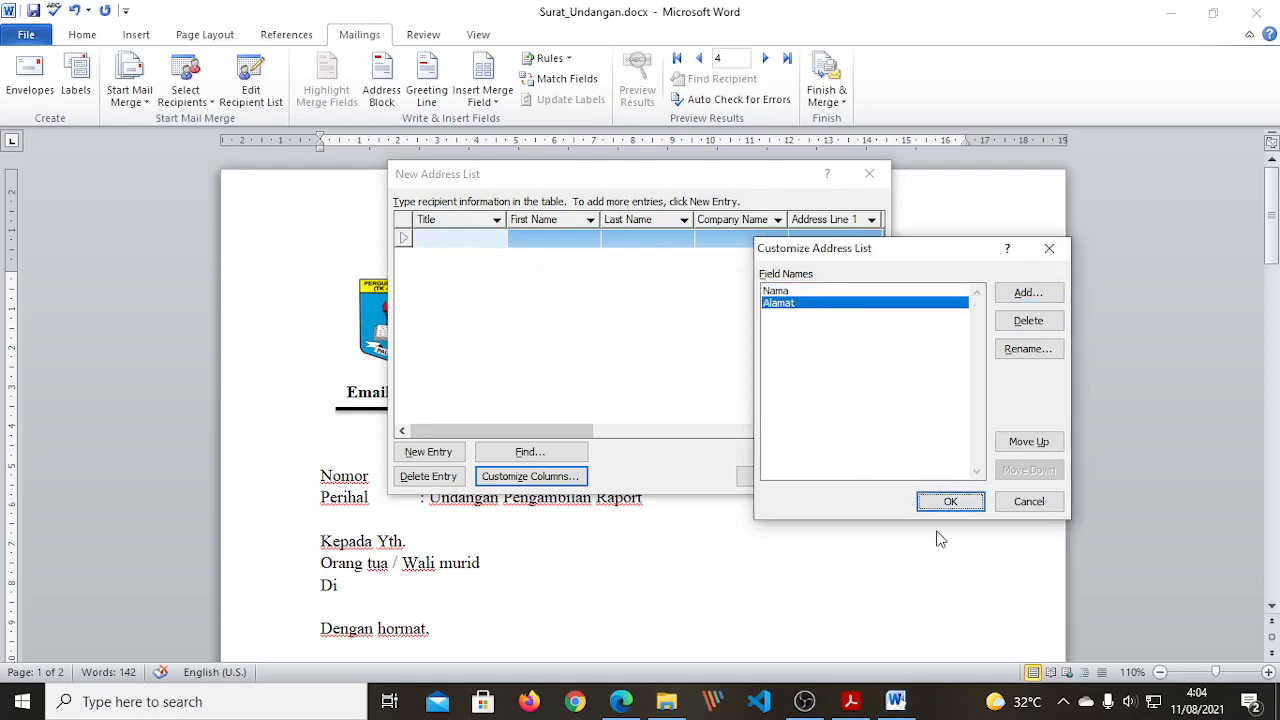
- Check the field instructions in the module PDF, then apply the Nama and Alamat columns to the new address list in Word
mouse_move(897, 707)
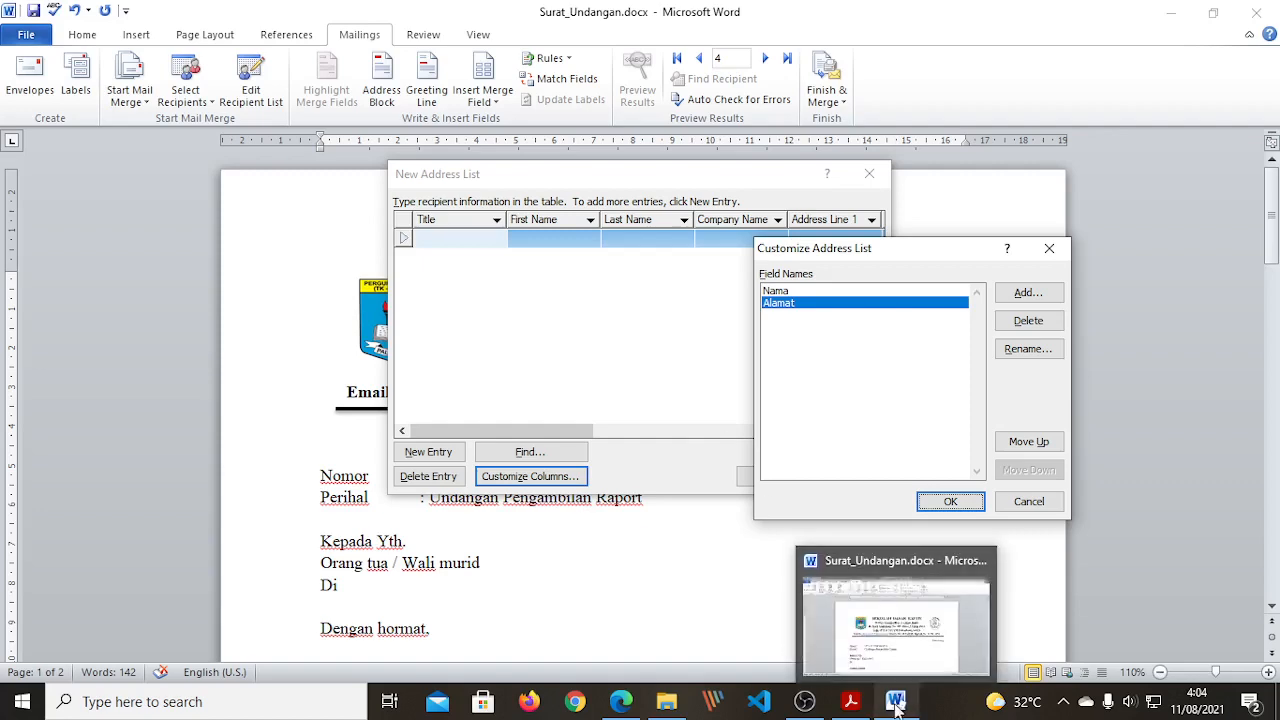
click(851, 701)
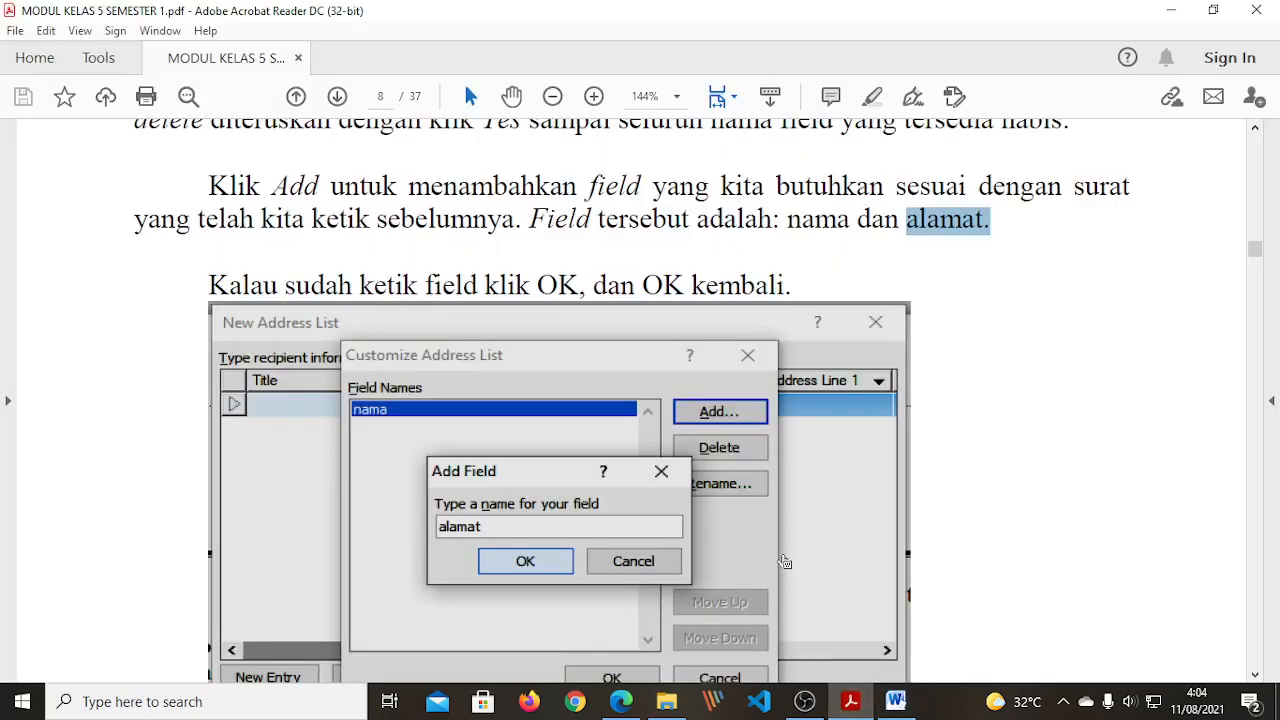
scroll(829, 314, down, 2)
scroll(929, 251, up, 1)
scroll(818, 315, down, 1)
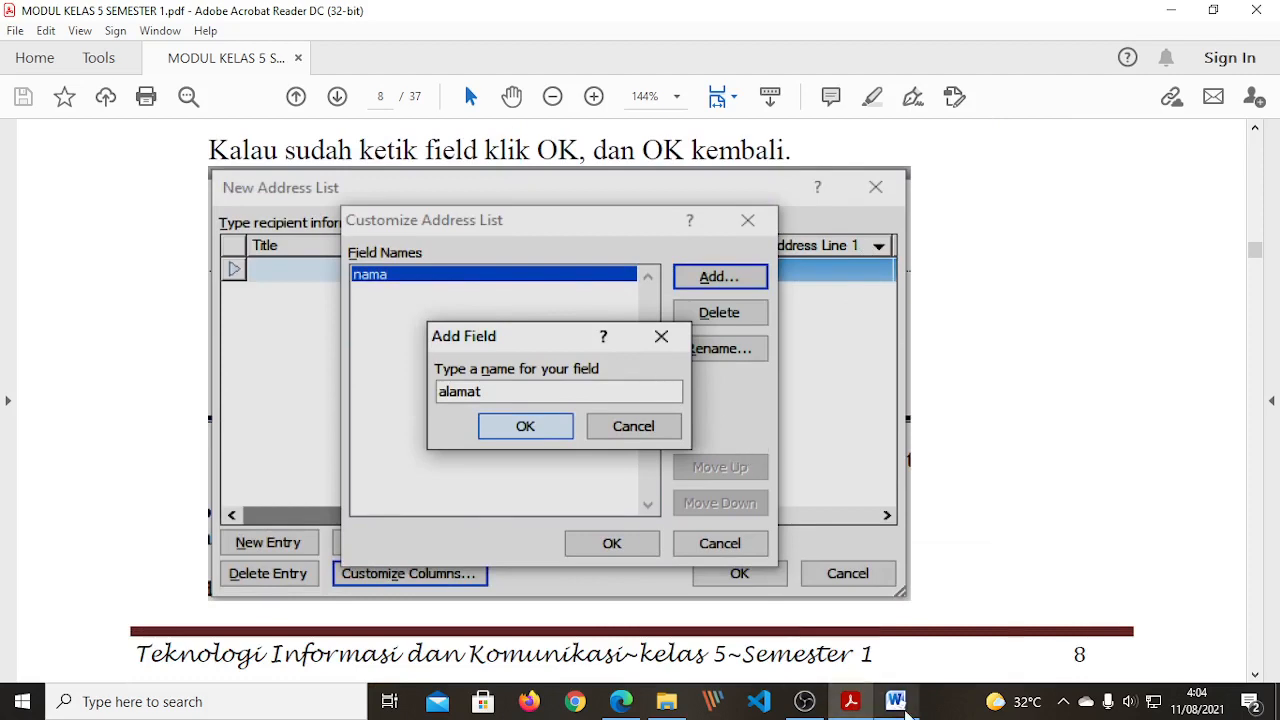
mouse_move(906, 712)
click(905, 632)
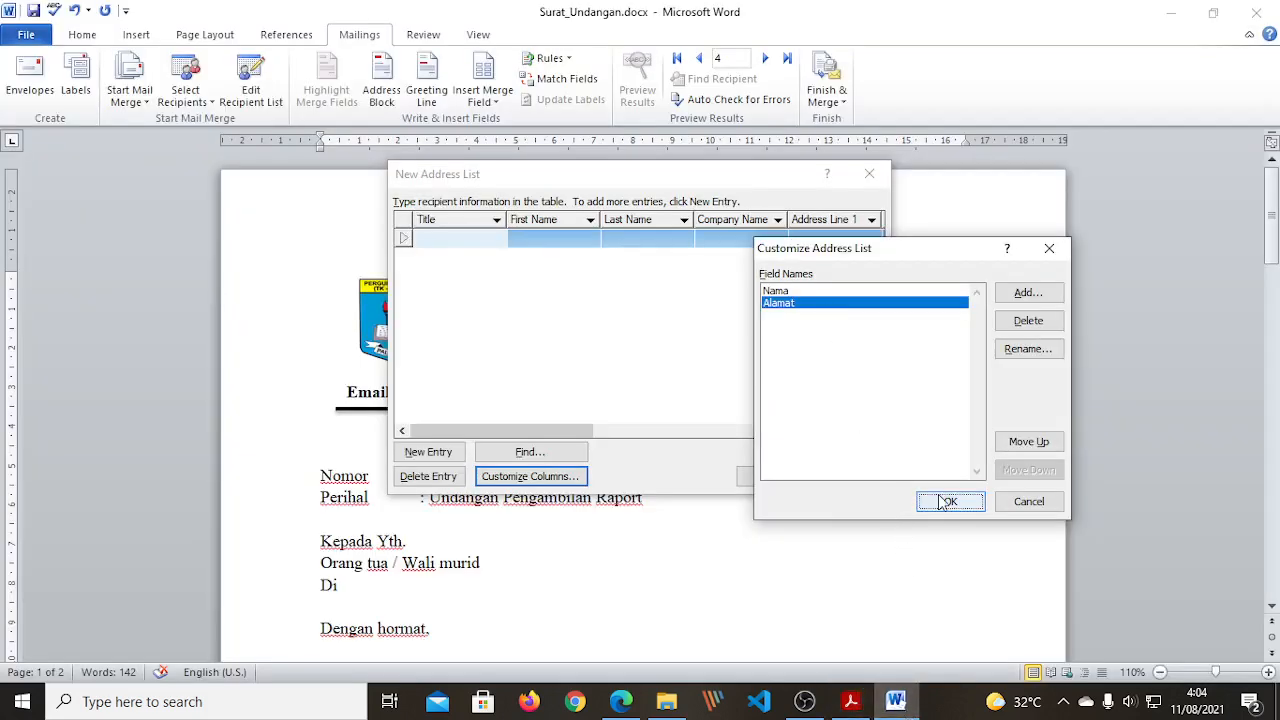
click(794, 291)
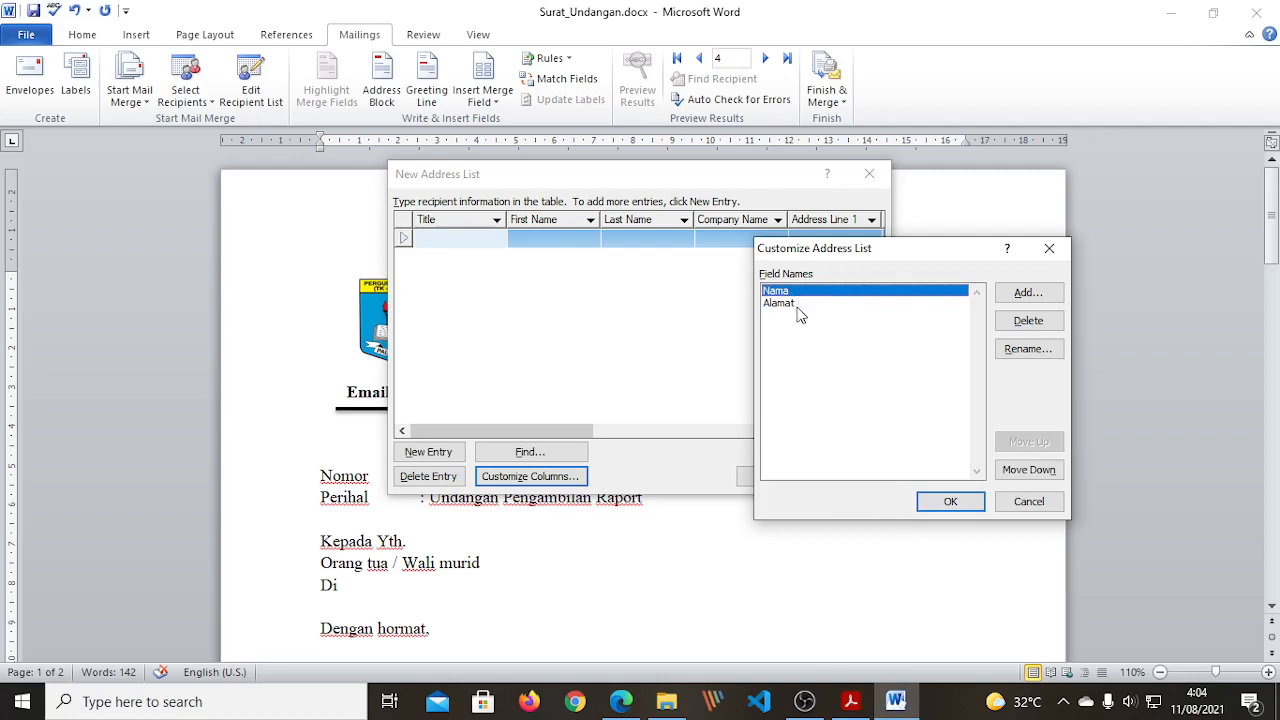
click(794, 305)
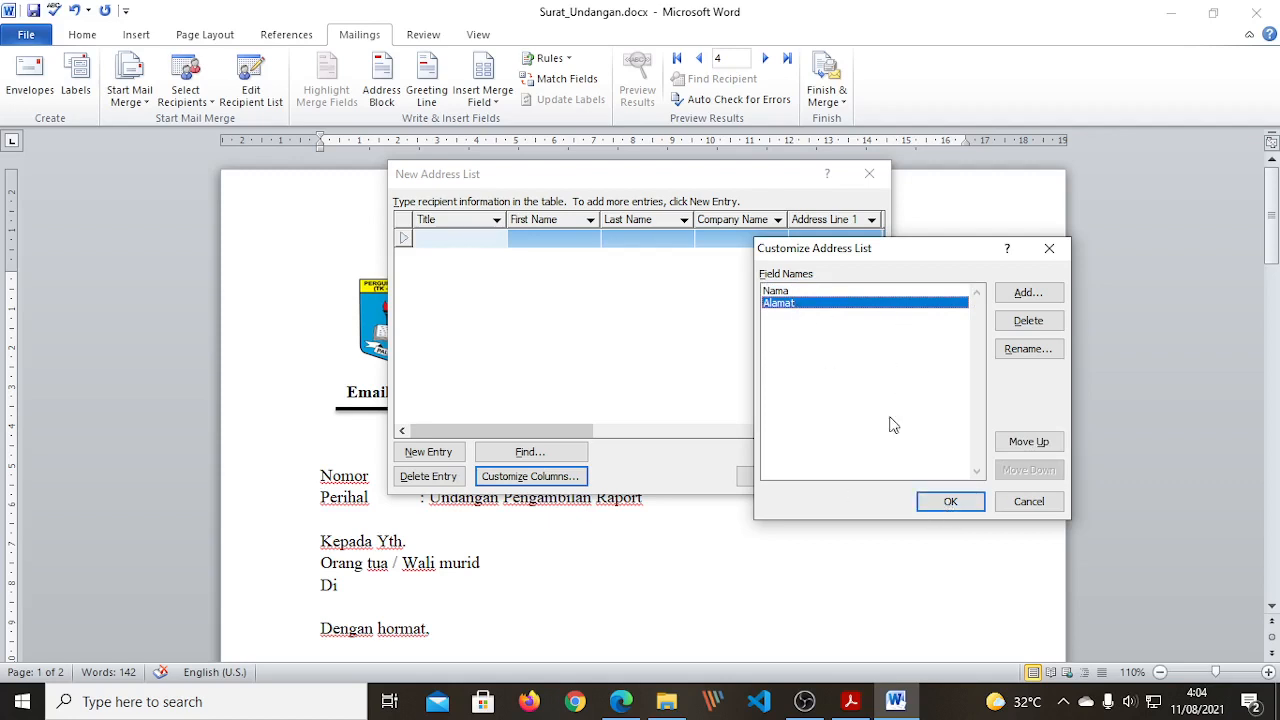
click(950, 502)
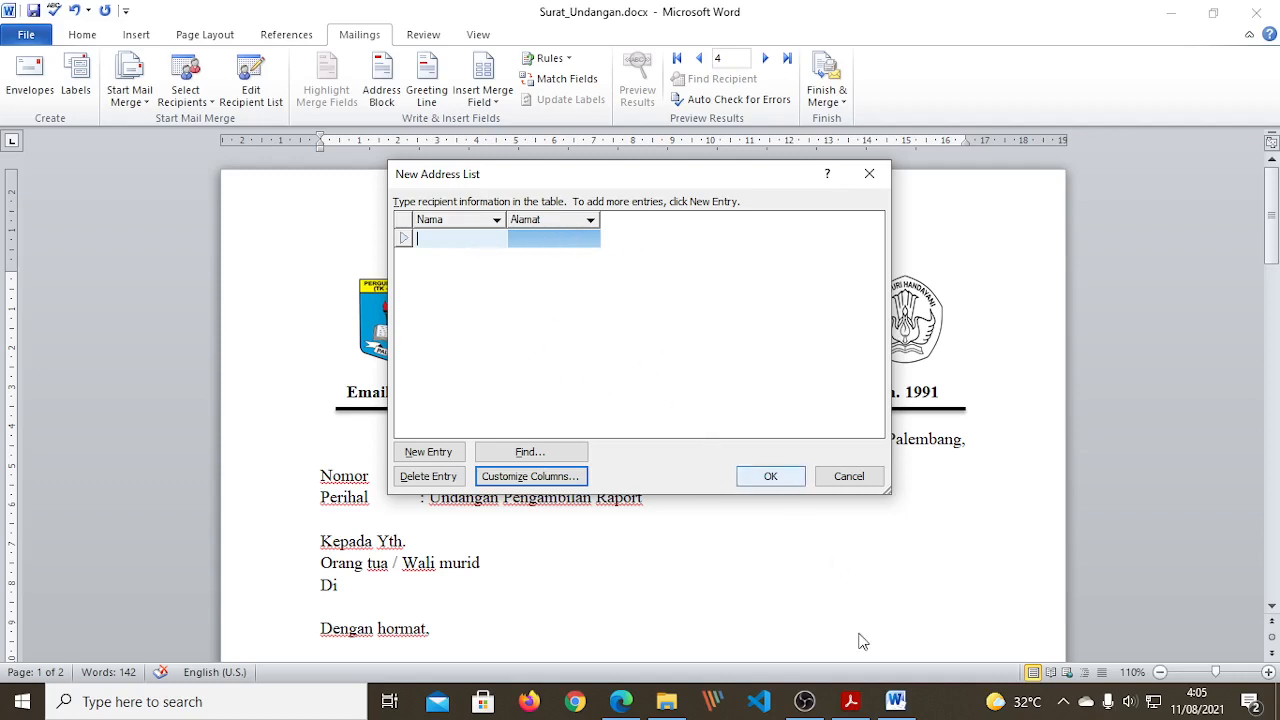
- Switch to the module PDF and read the eighth step on filling in recipients, examining its sample Edit Data Source table
click(858, 706)
scroll(800, 540, down, 5)
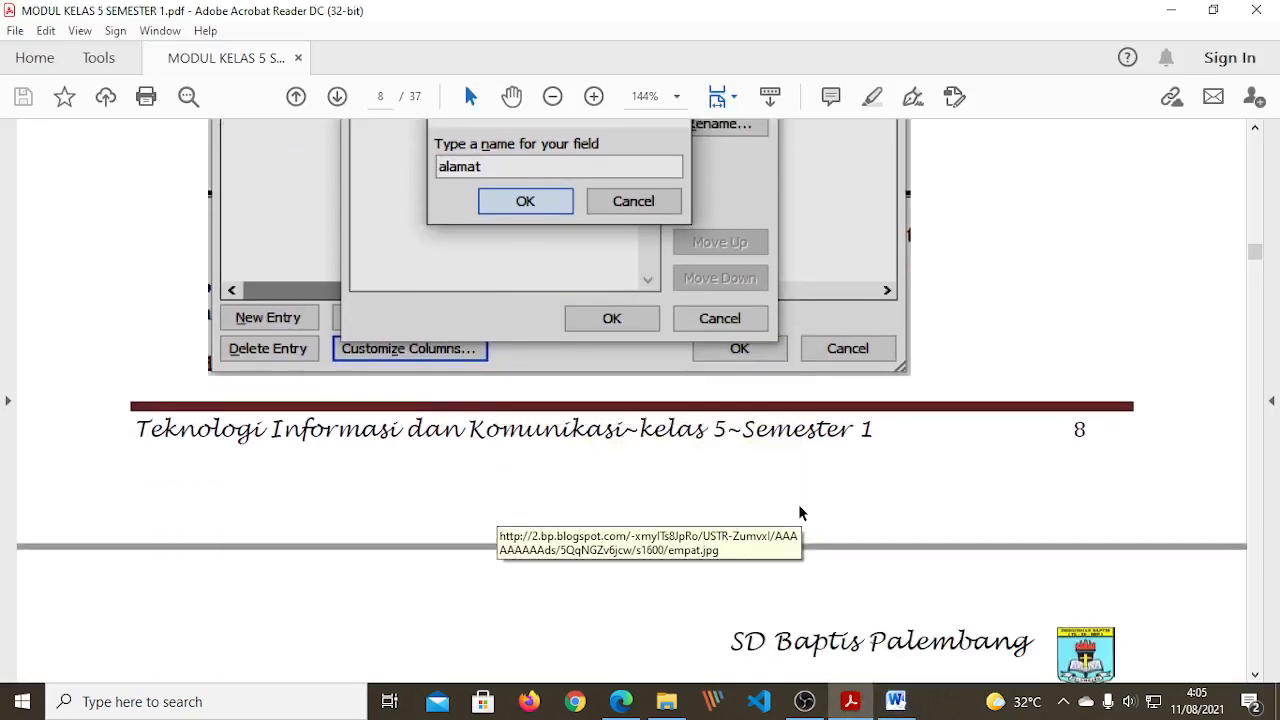
scroll(800, 513, down, 5)
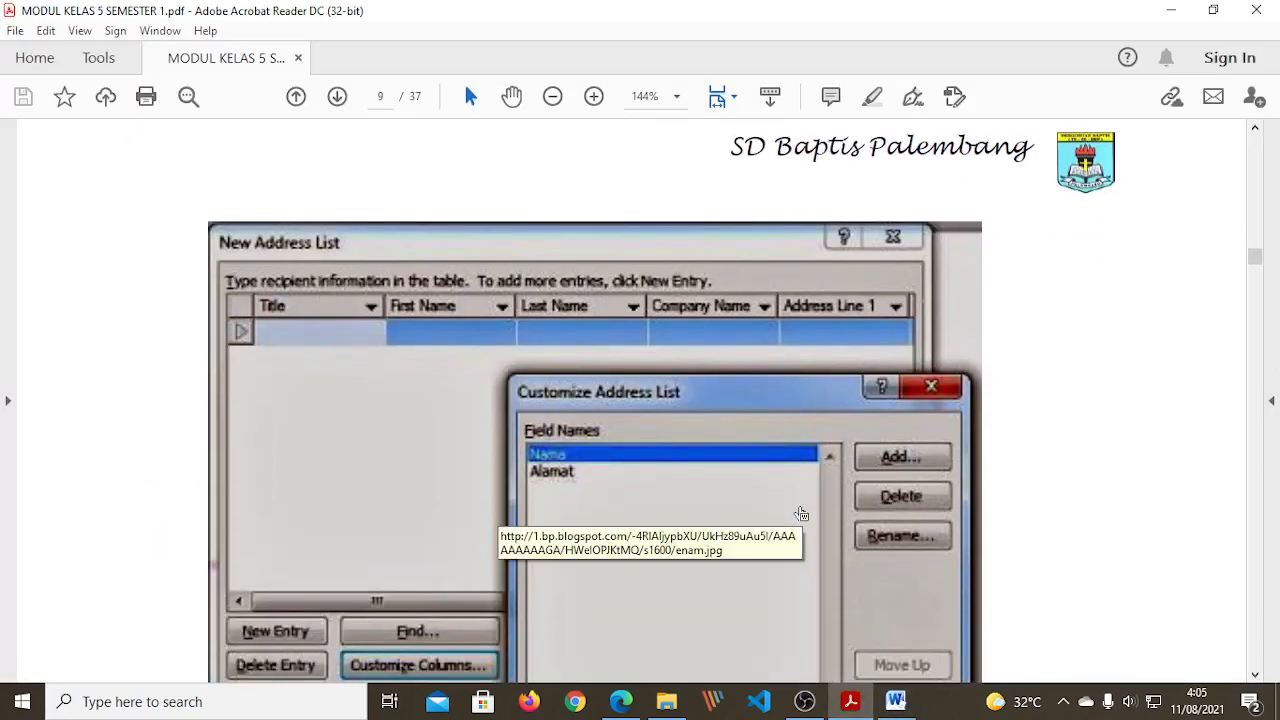
scroll(801, 513, down, 5)
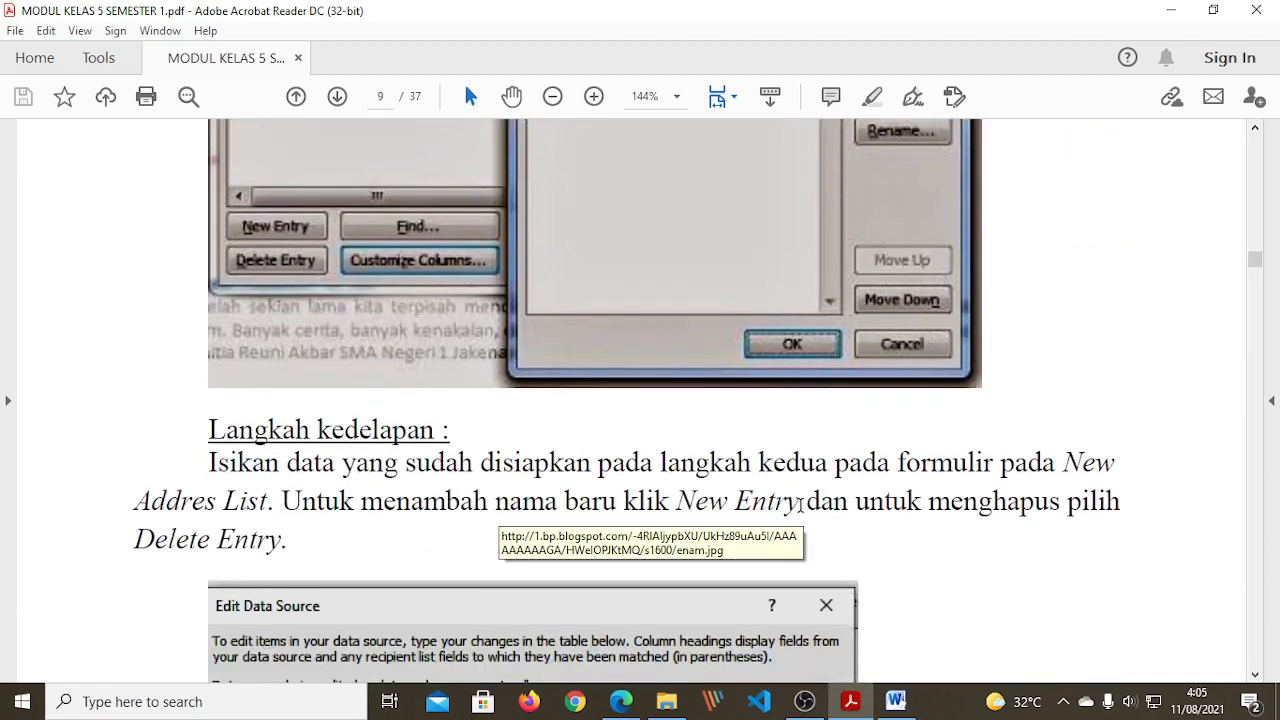
scroll(800, 505, down, 3)
scroll(800, 505, down, 3)
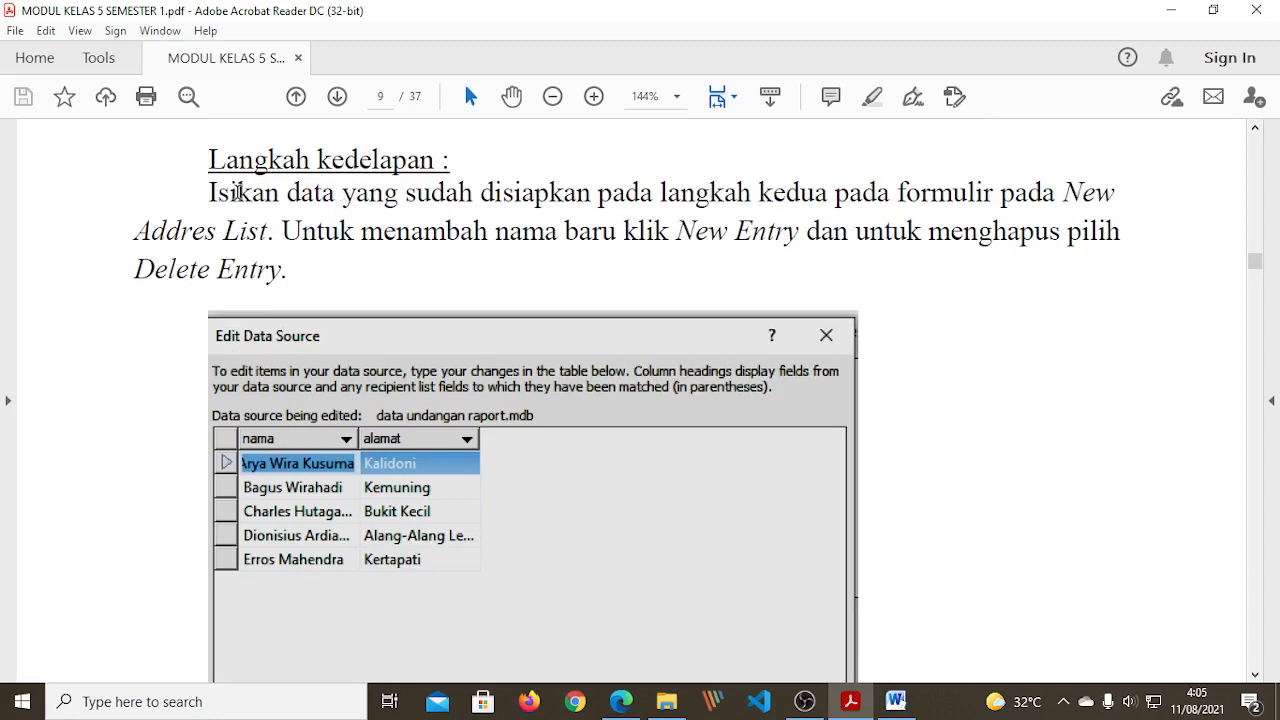
drag(210, 160, 360, 134)
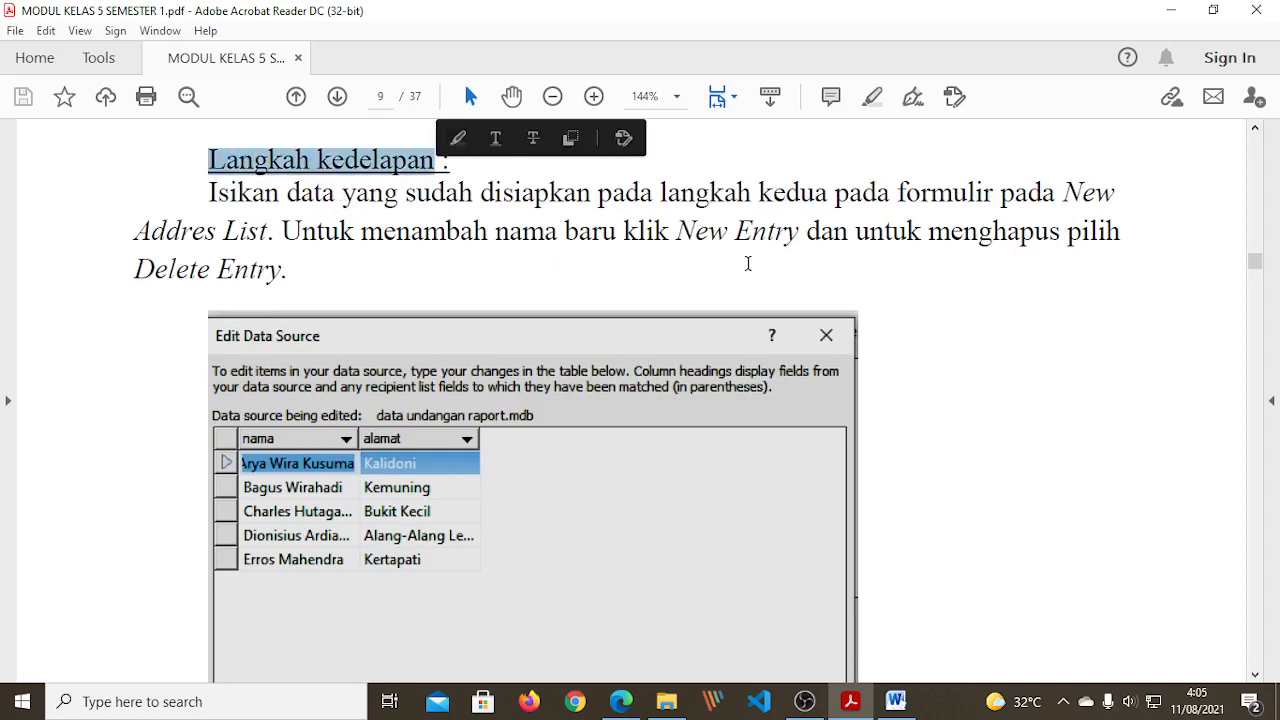
click(714, 248)
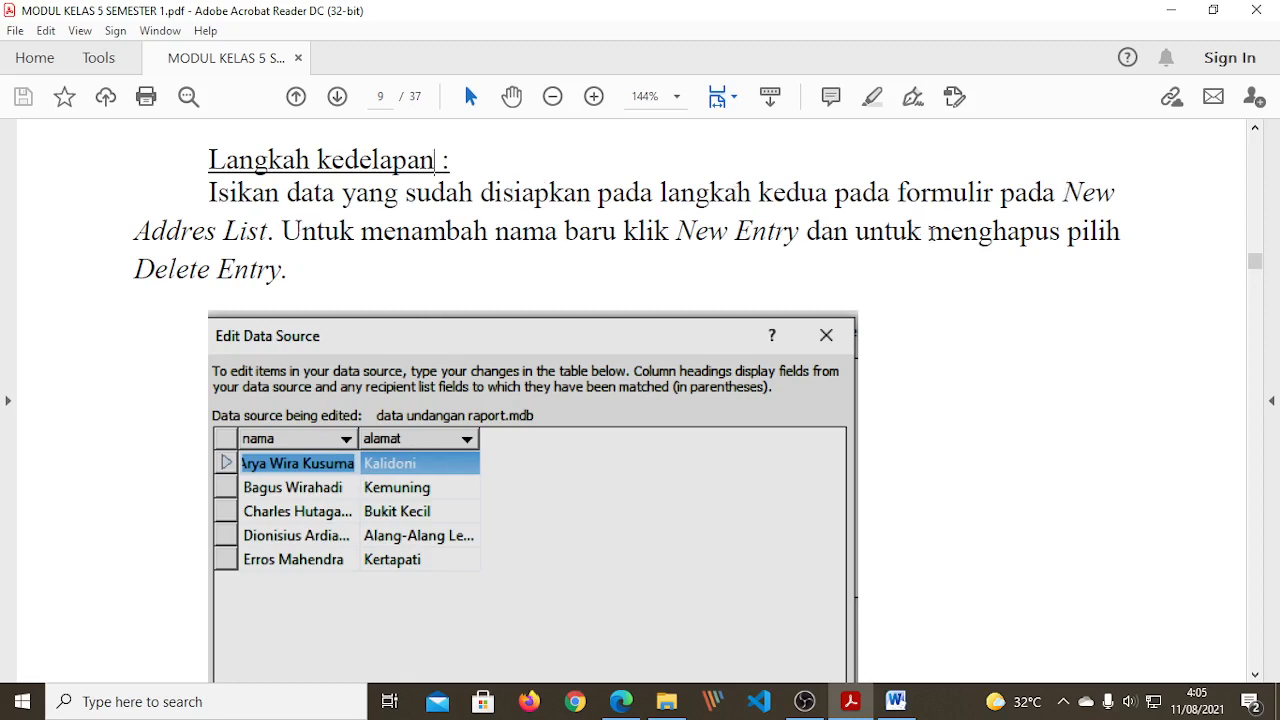
scroll(933, 241, down, 1)
scroll(625, 210, up, 1)
- Return to the address list in Word and enter the first sample recipient's full name in the Nama field
click(895, 701)
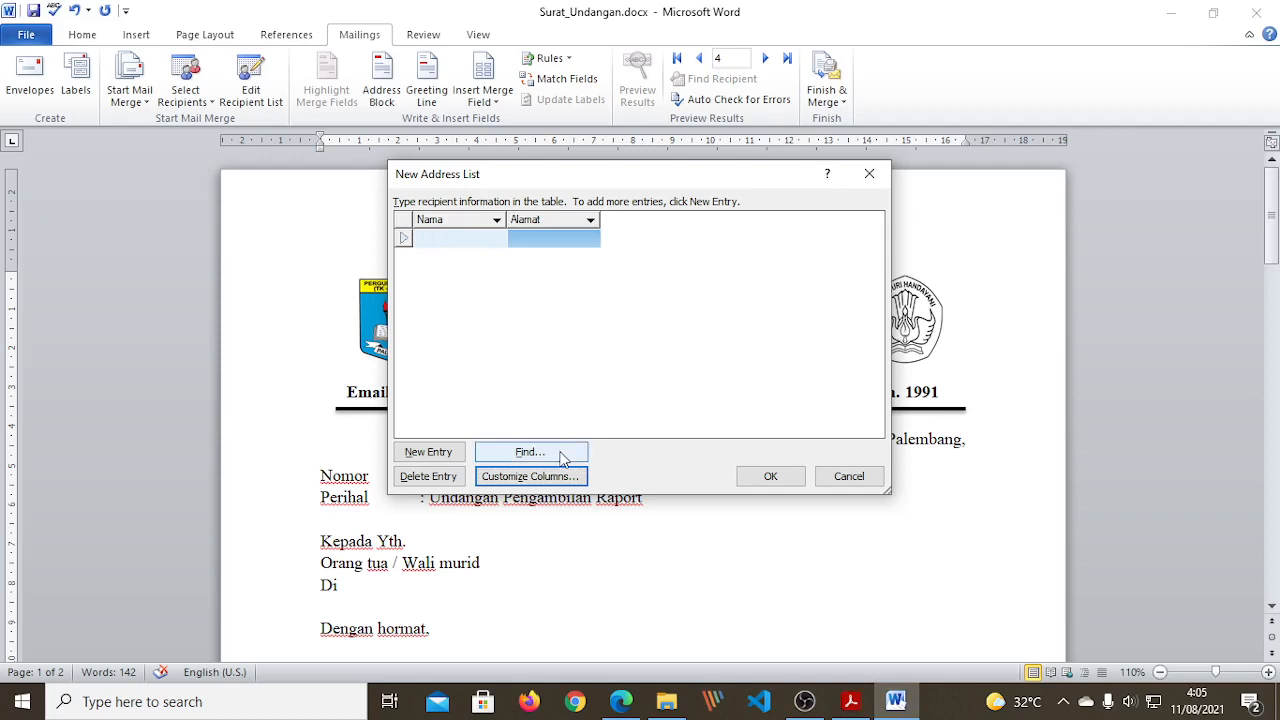
text(Arya Wi)
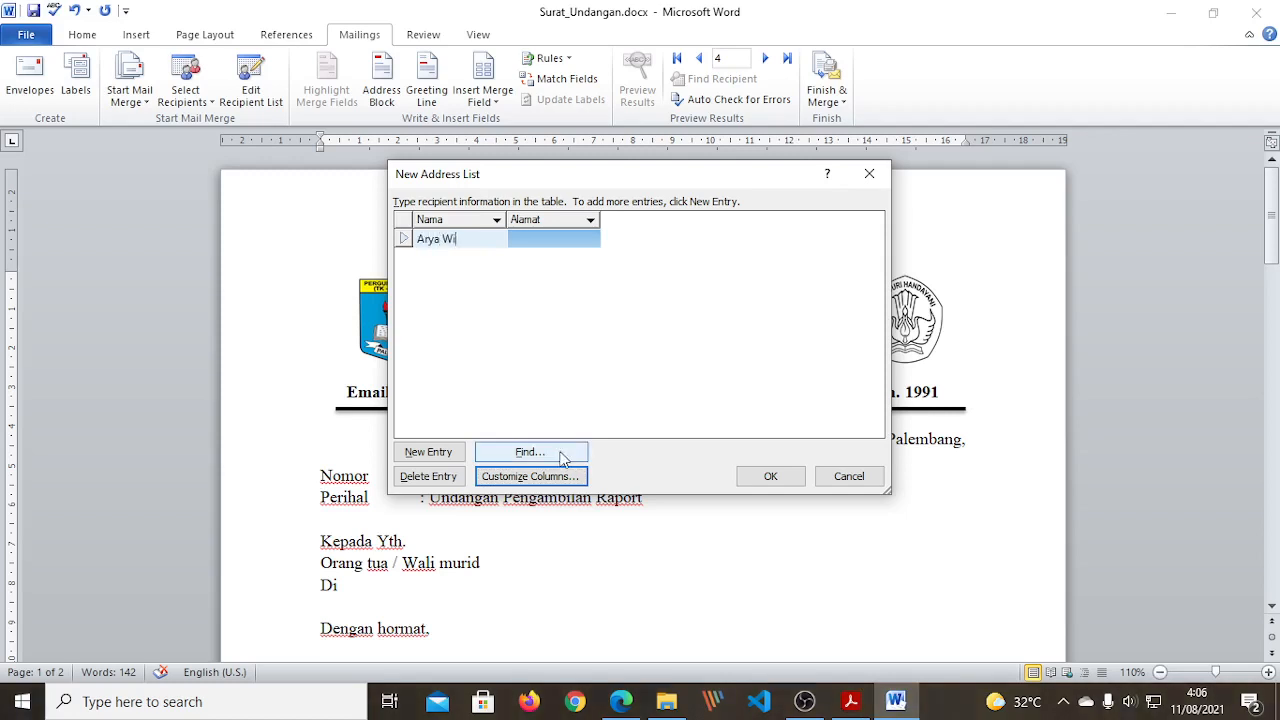
text(ra Kusuma)
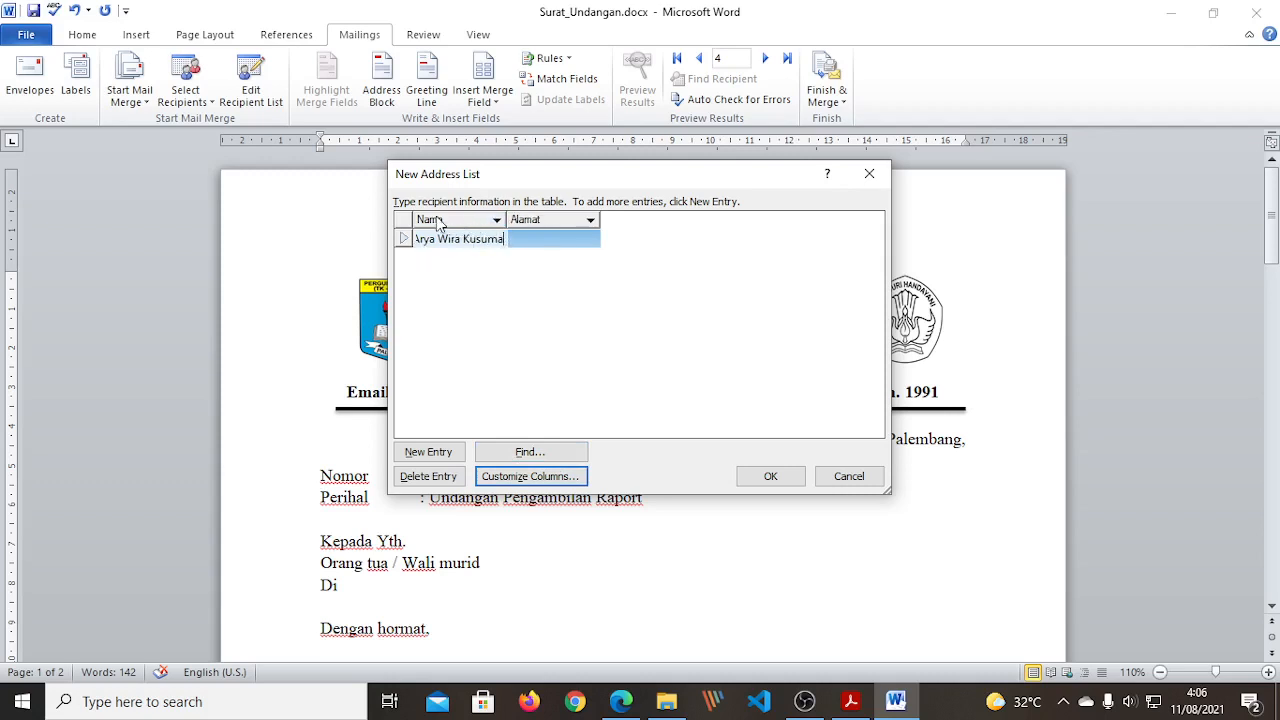
- Widen the Nama column slightly so that the first recipient's full name fits
click(506, 219)
drag(506, 219, 534, 219)
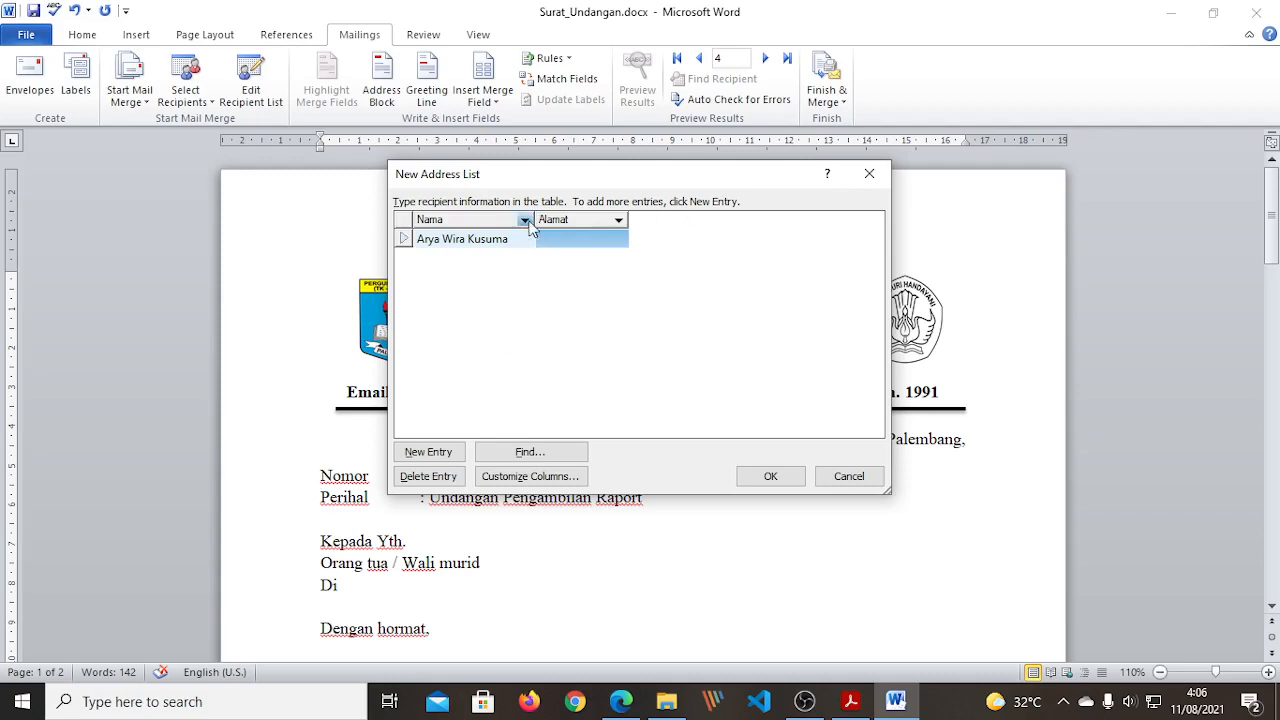
mouse_move(534, 221)
mouse_down()
mouse_move(665, 203)
mouse_move(524, 240)
mouse_move(532, 225)
mouse_up()
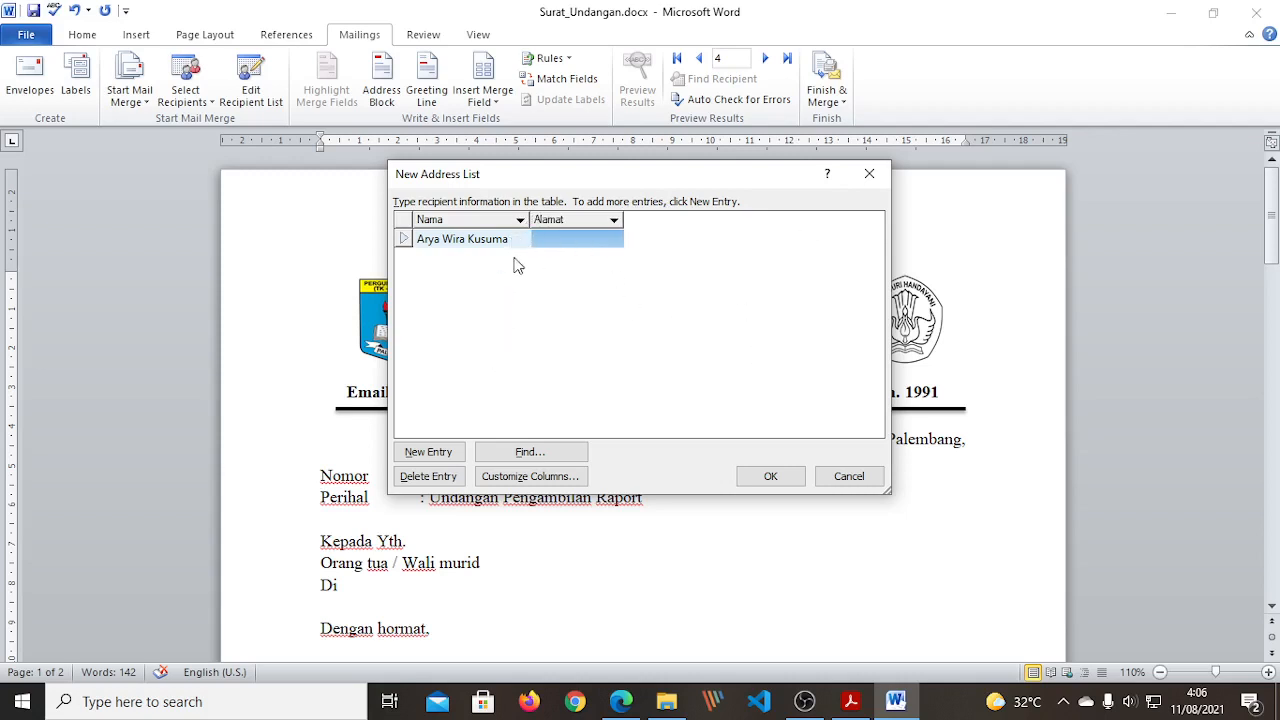
- Compare the first recipient's entry with the sample recipient table in the module PDF, then return to Word
drag(420, 242, 505, 252)
click(514, 242)
click(851, 701)
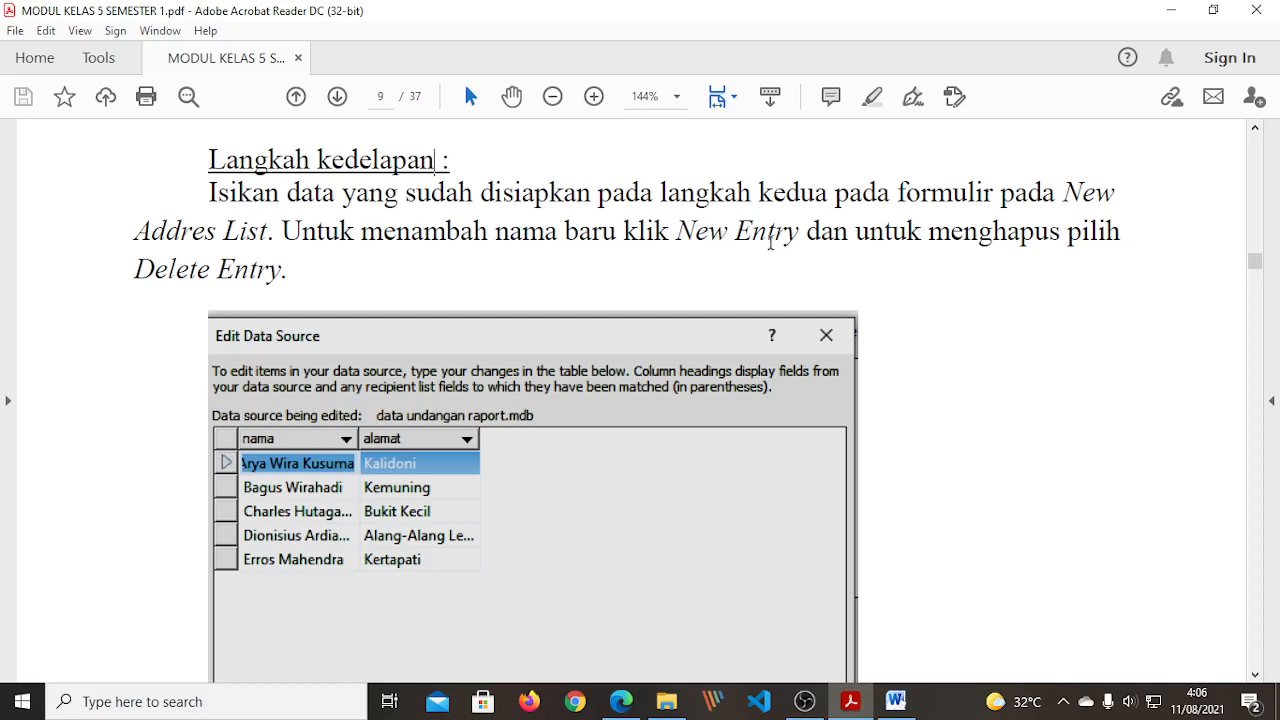
click(895, 701)
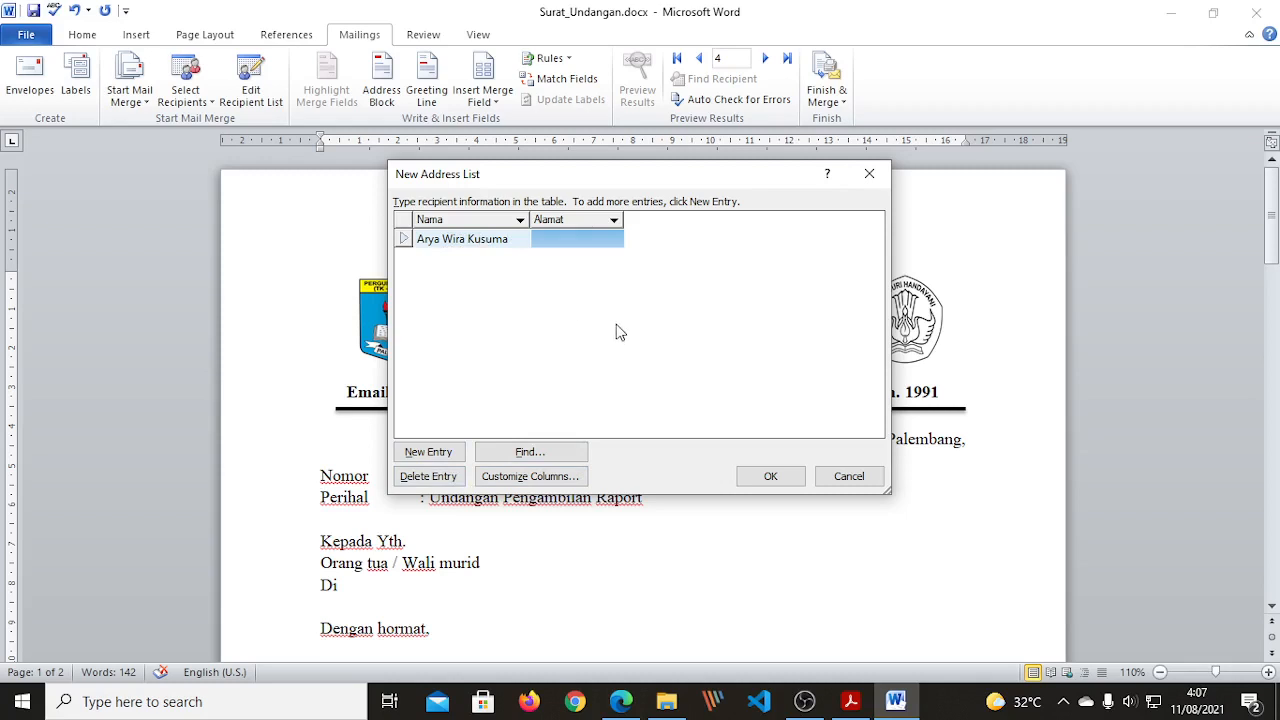
- Fill in the first recipient's Alamat field with the address from the module PDF's sample table, and check the table for the following entry
click(580, 238)
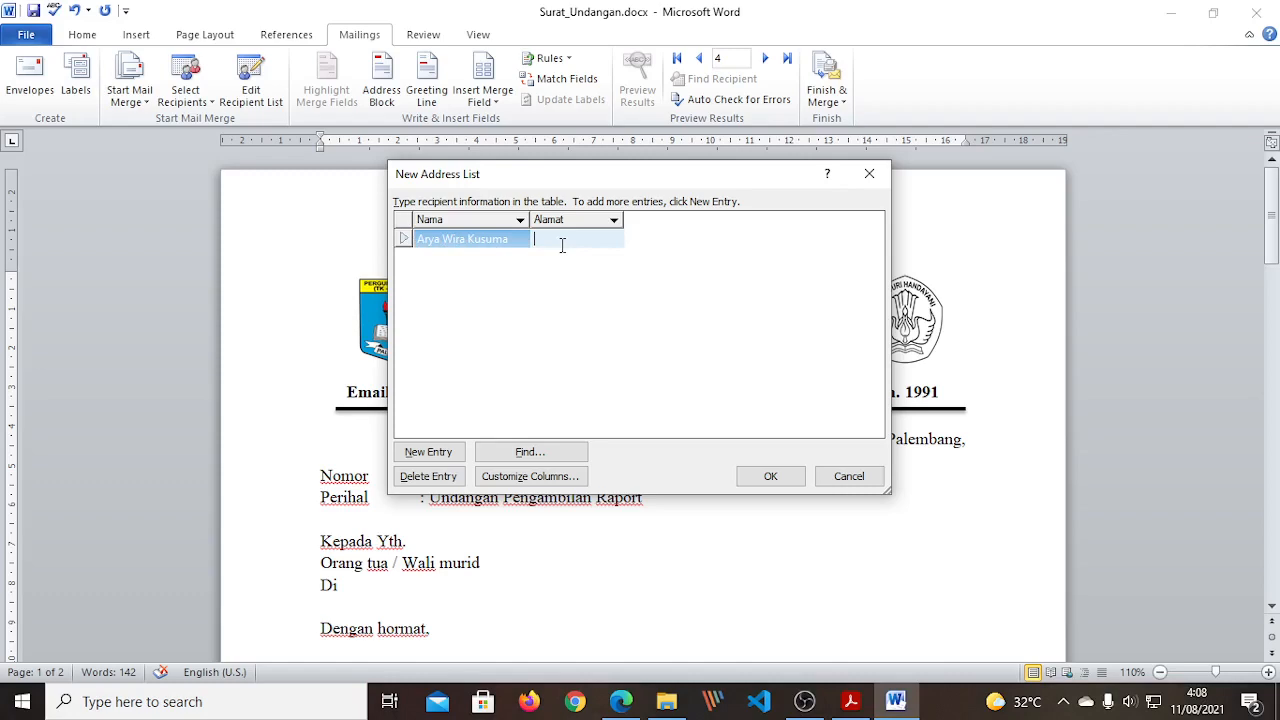
click(851, 705)
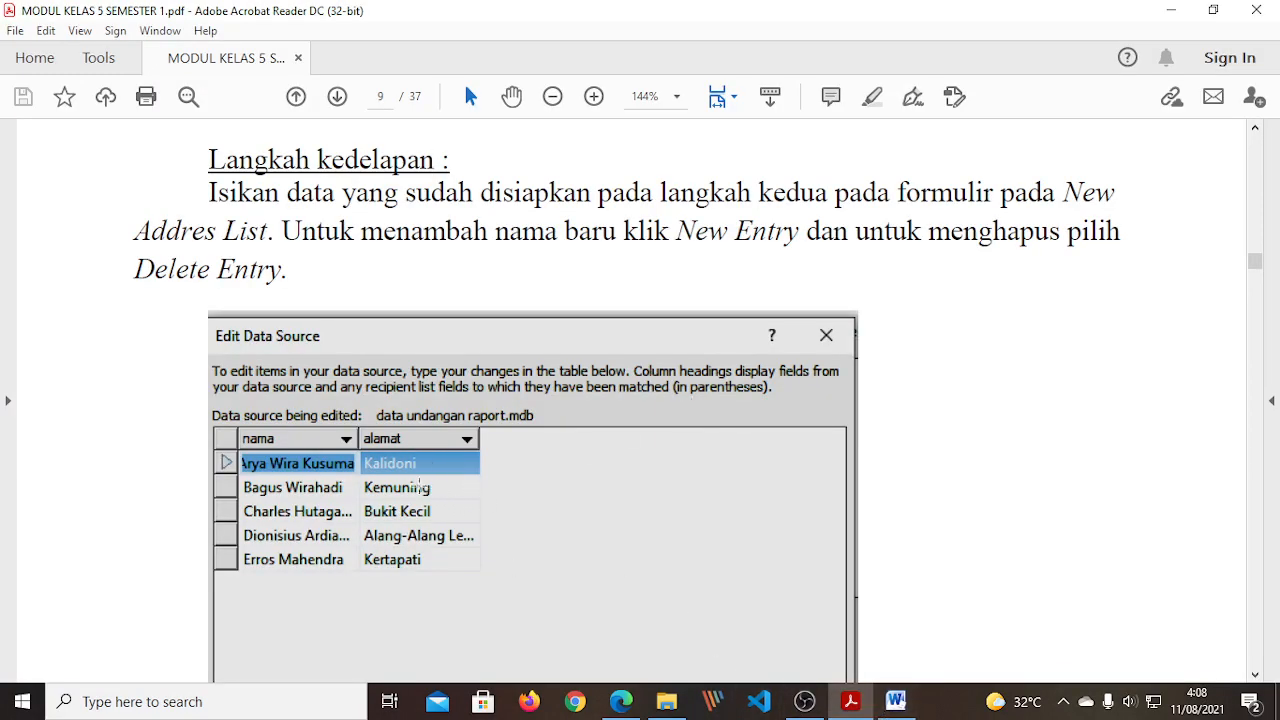
click(895, 702)
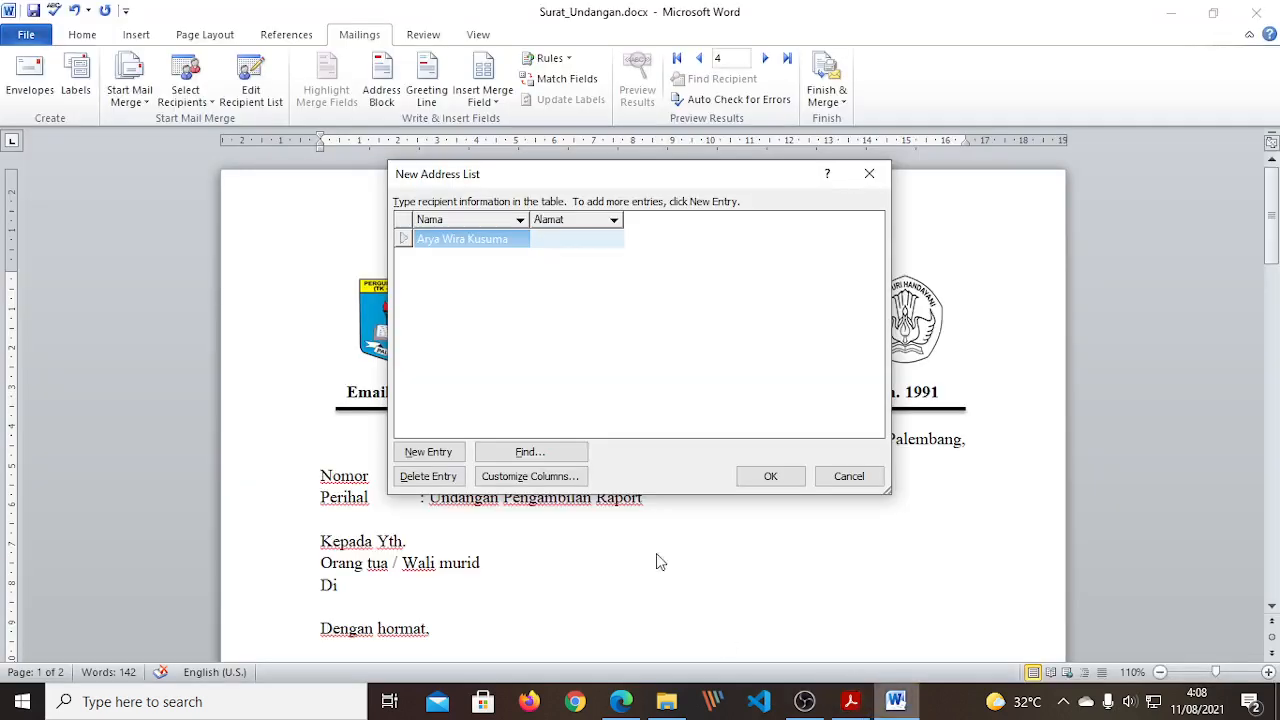
click(513, 241)
click(513, 241)
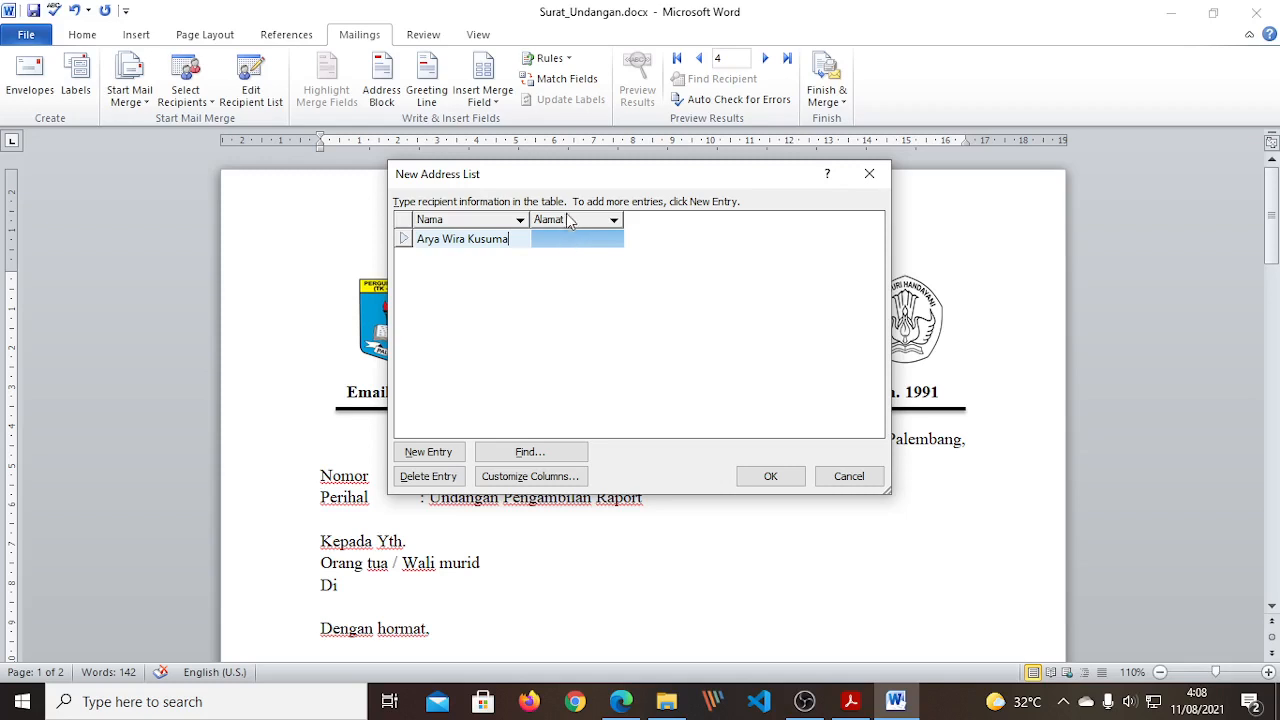
click(565, 243)
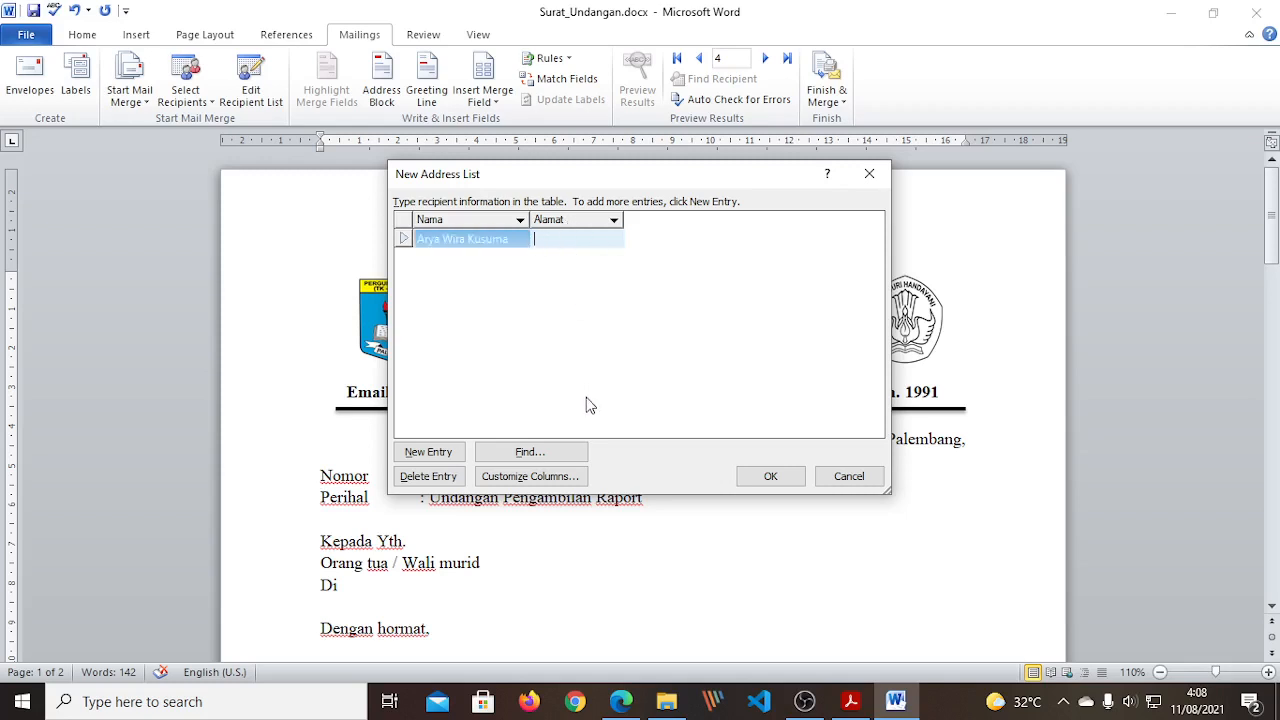
click(512, 240)
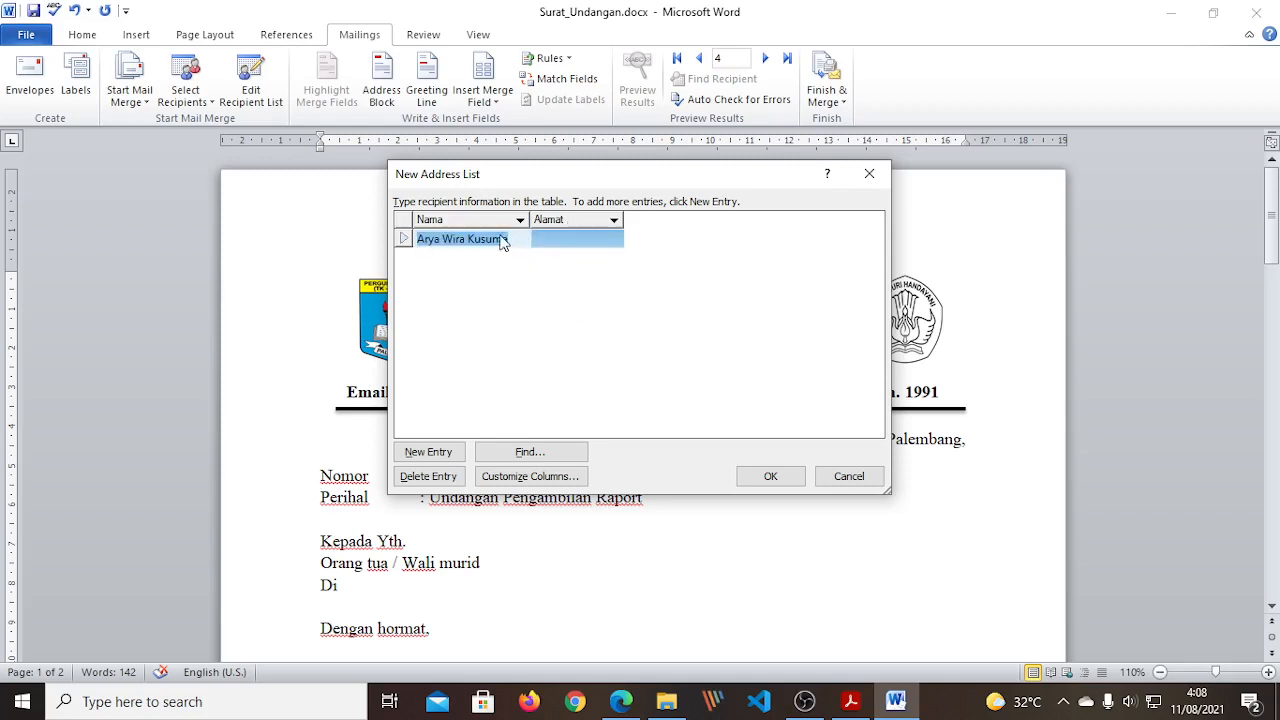
click(520, 243)
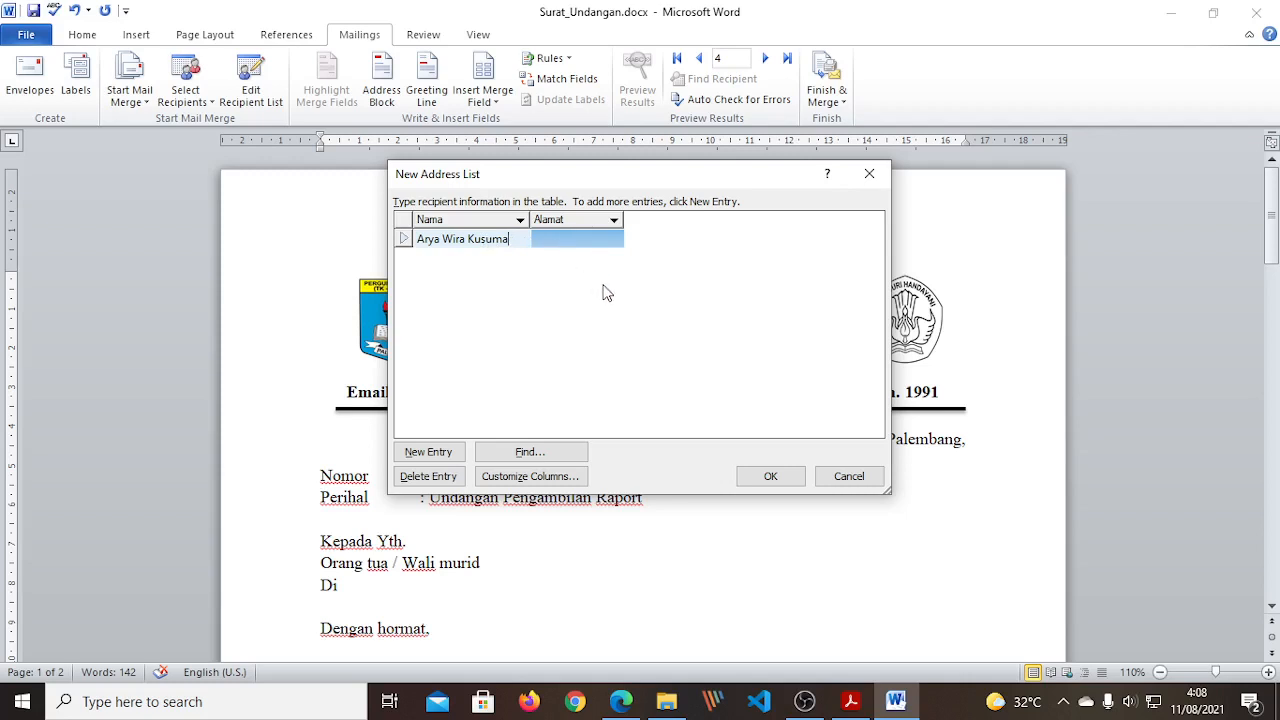
key(Tab)
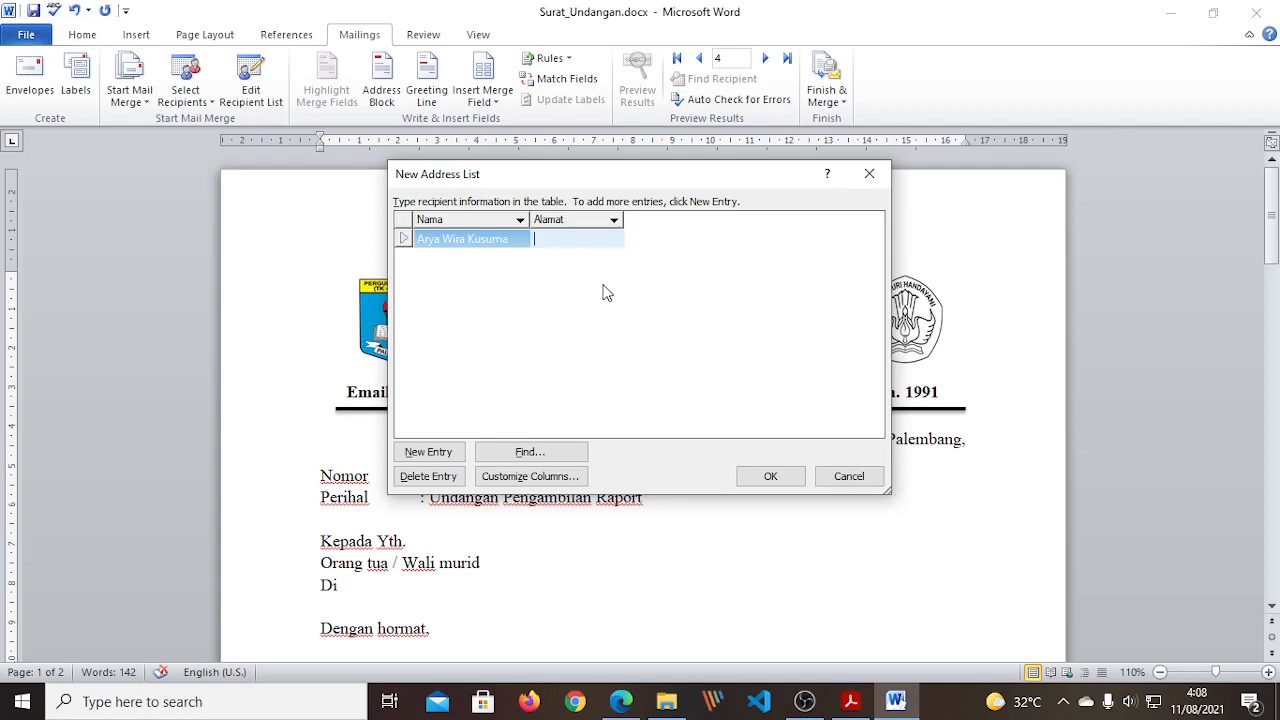
text(Kalidoni)
click(850, 703)
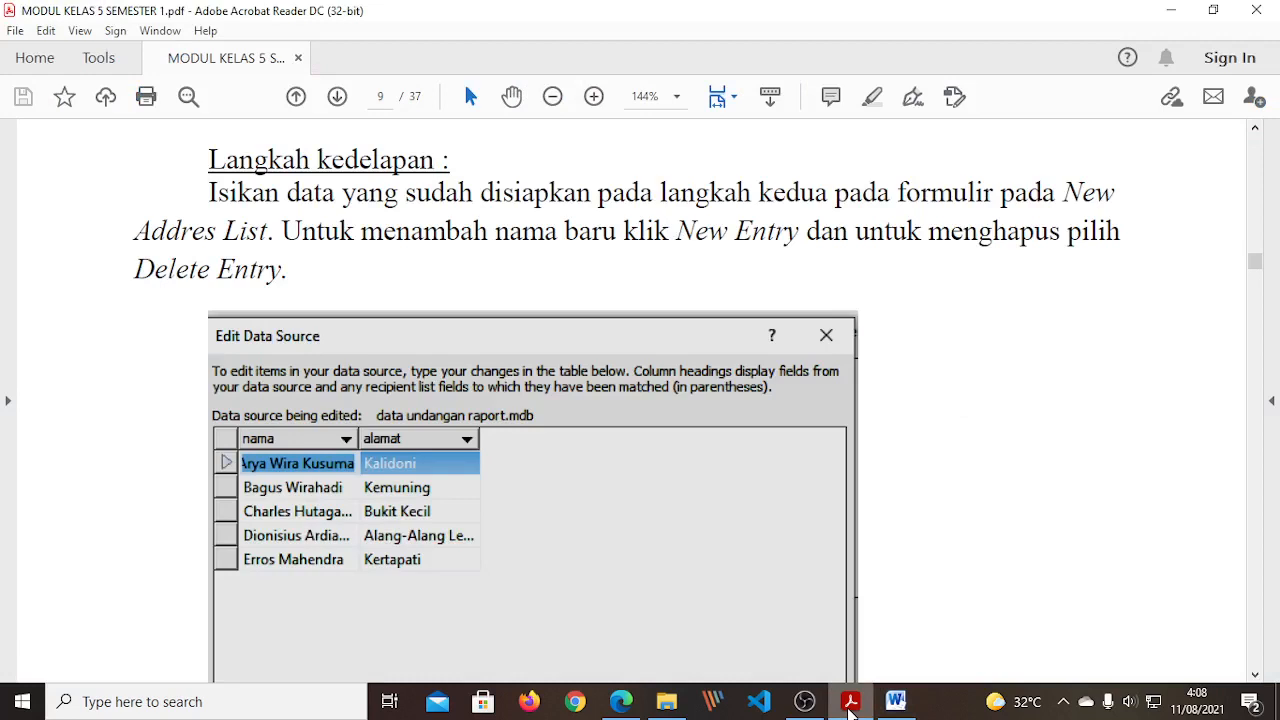
click(850, 703)
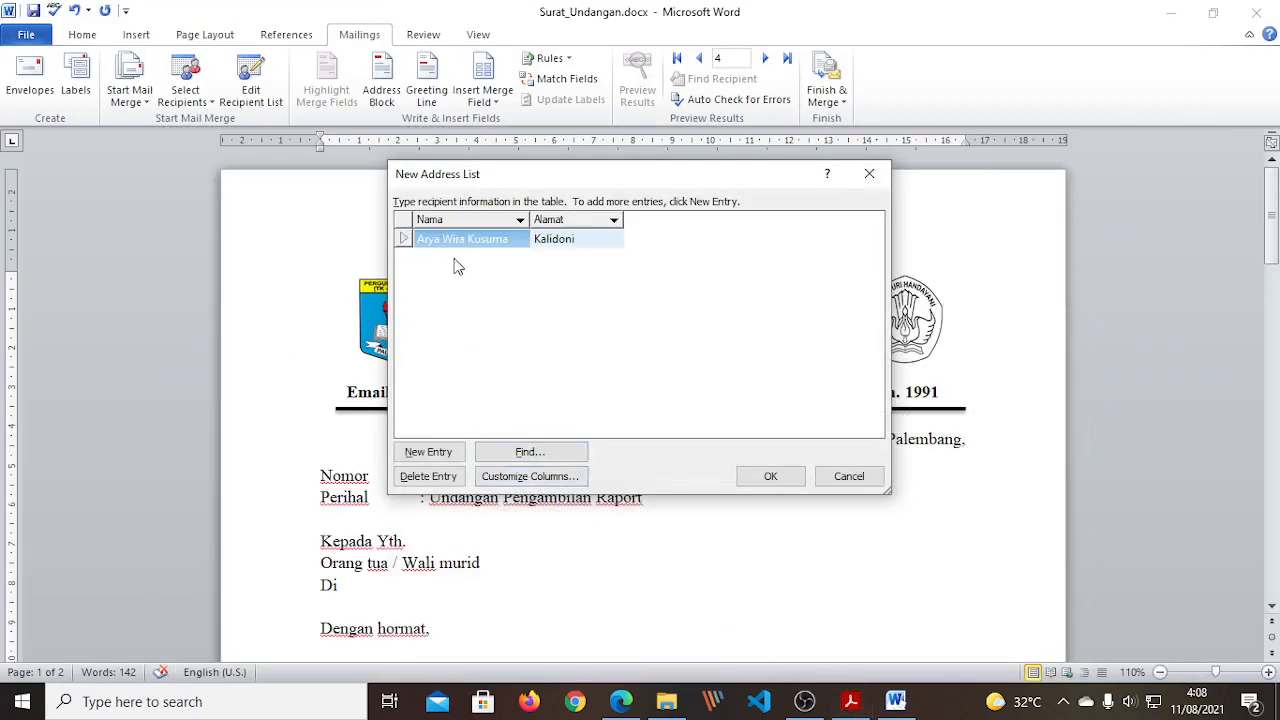
- Add a second entry to the address list with the next recipient's full name and address from the module PDF's sample table
click(430, 455)
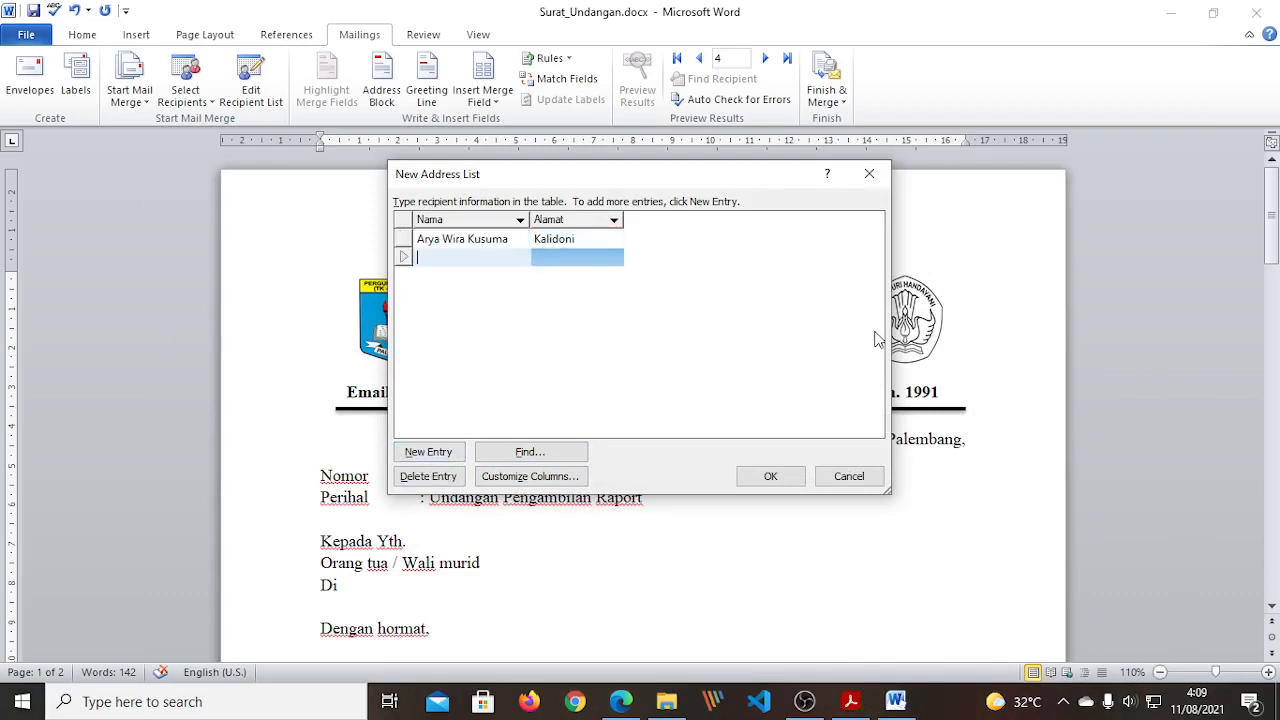
text(Bagus Wirahadi)
key(Tab)
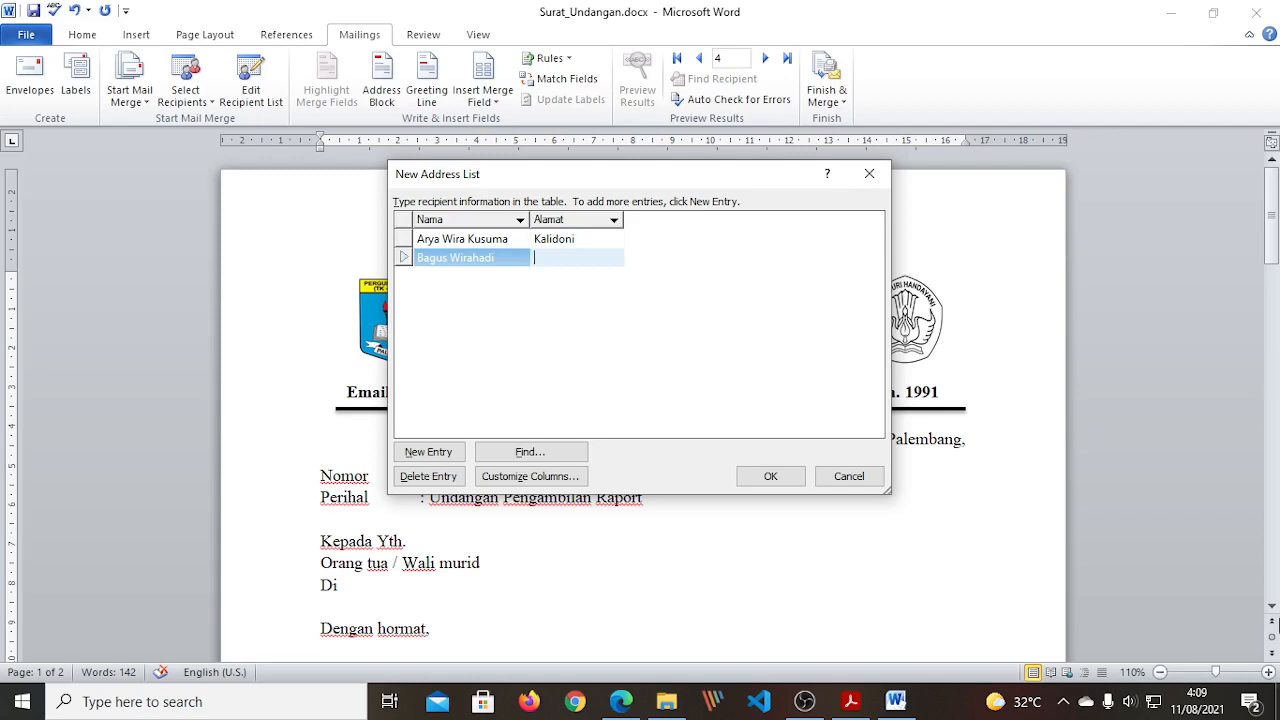
click(851, 702)
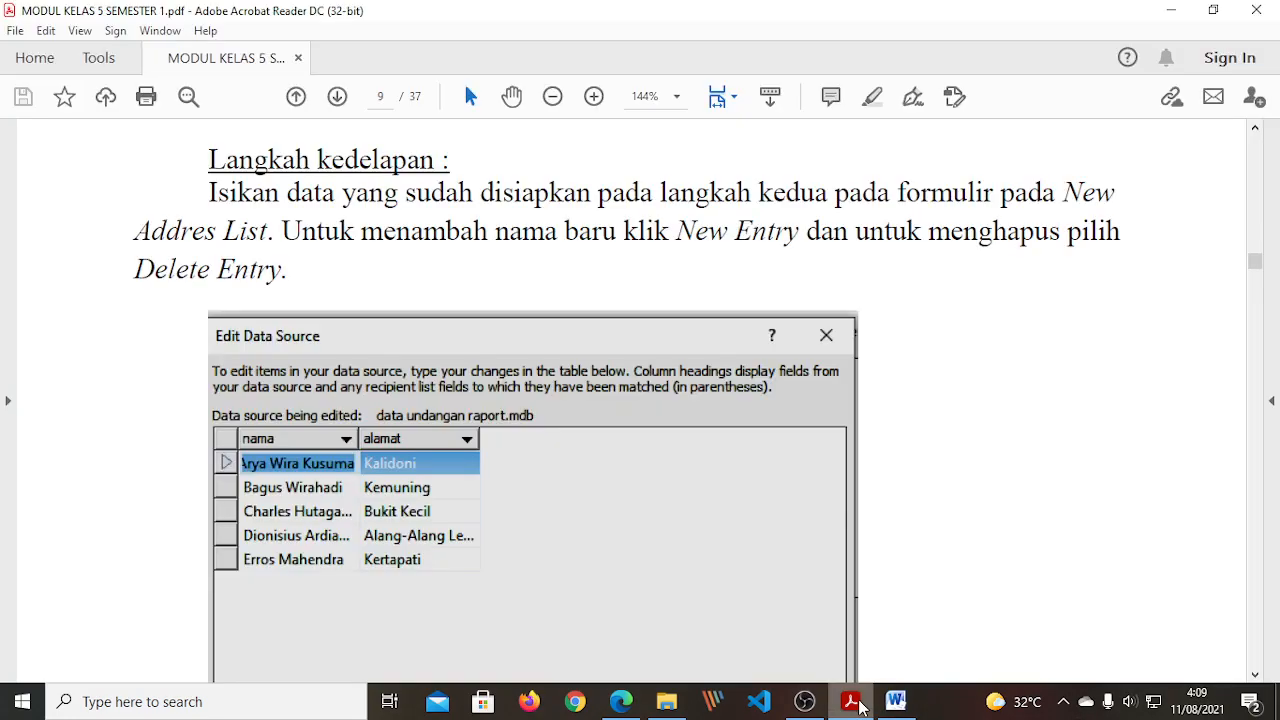
click(895, 701)
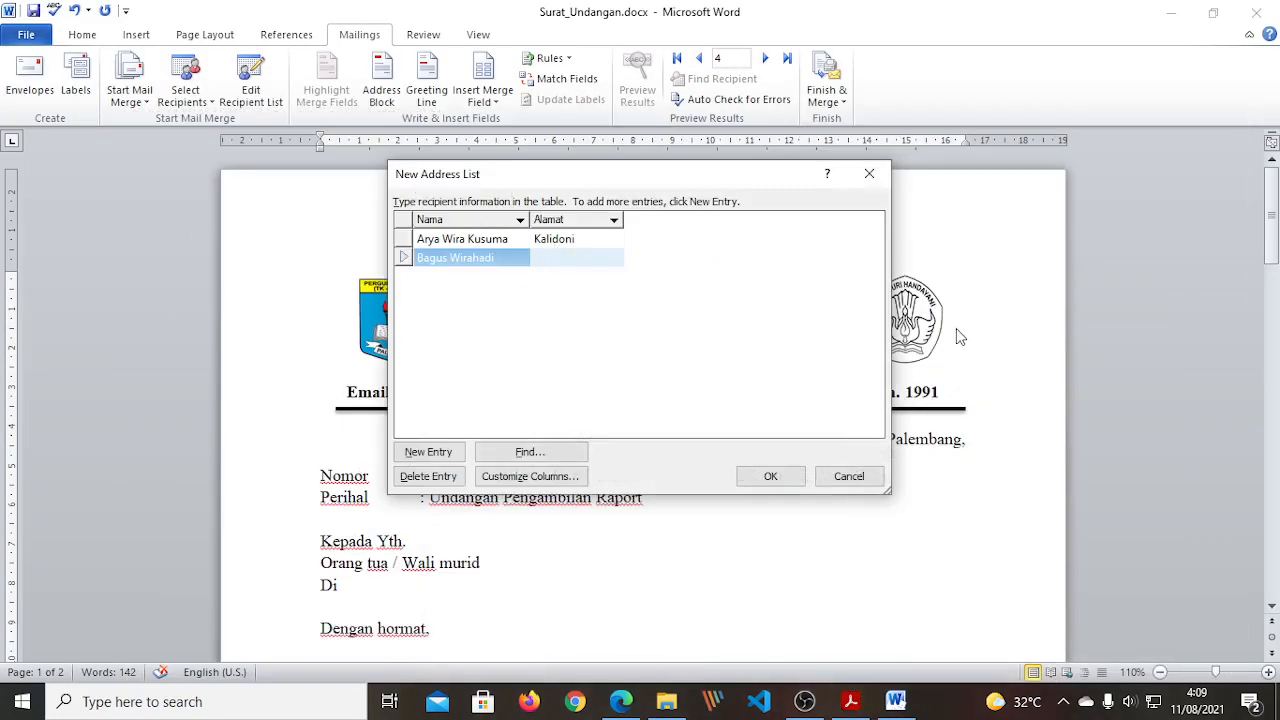
click(594, 257)
text(Kemuning)
- Add a third entry with that recipient's full name in Nama and address in Alamat, following the module's sample table
click(421, 456)
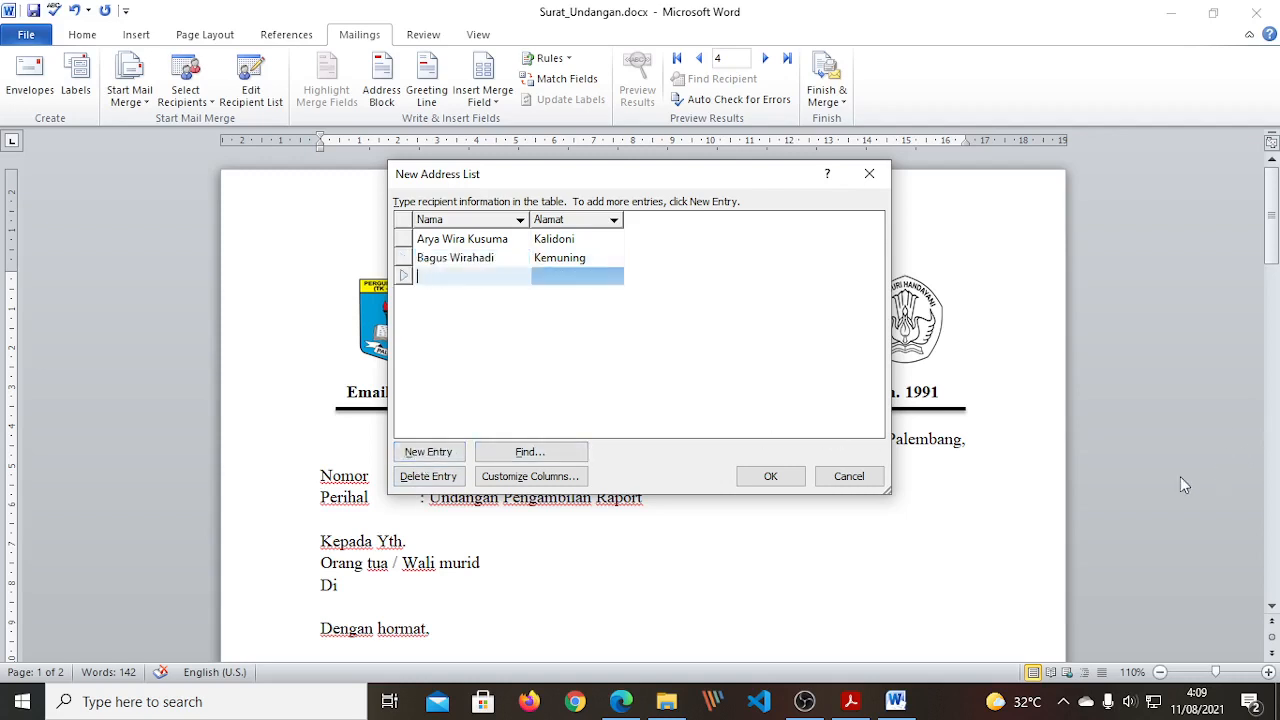
text(Charles Hutagalung)
key(Tab)
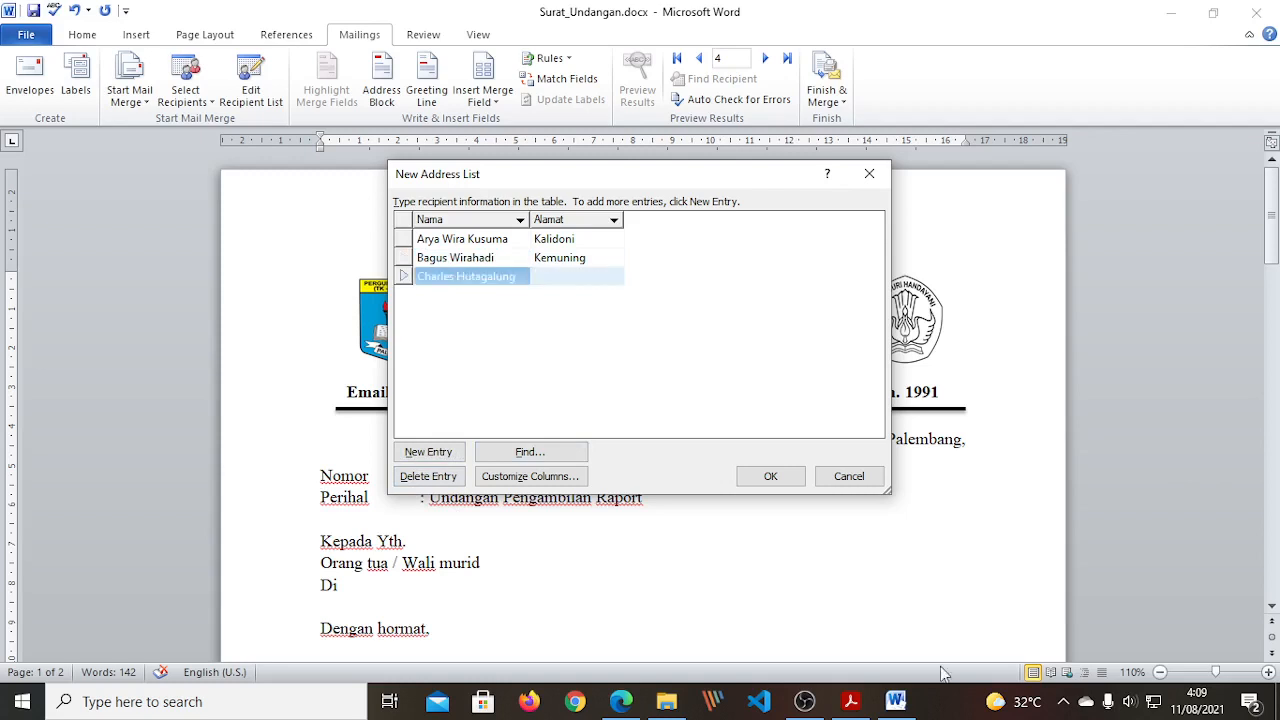
text(Bukit Kecil)
- Add the fourth recipient's full name and address from the module PDF's sample table, and widen the Alamat column slightly
click(428, 452)
click(852, 703)
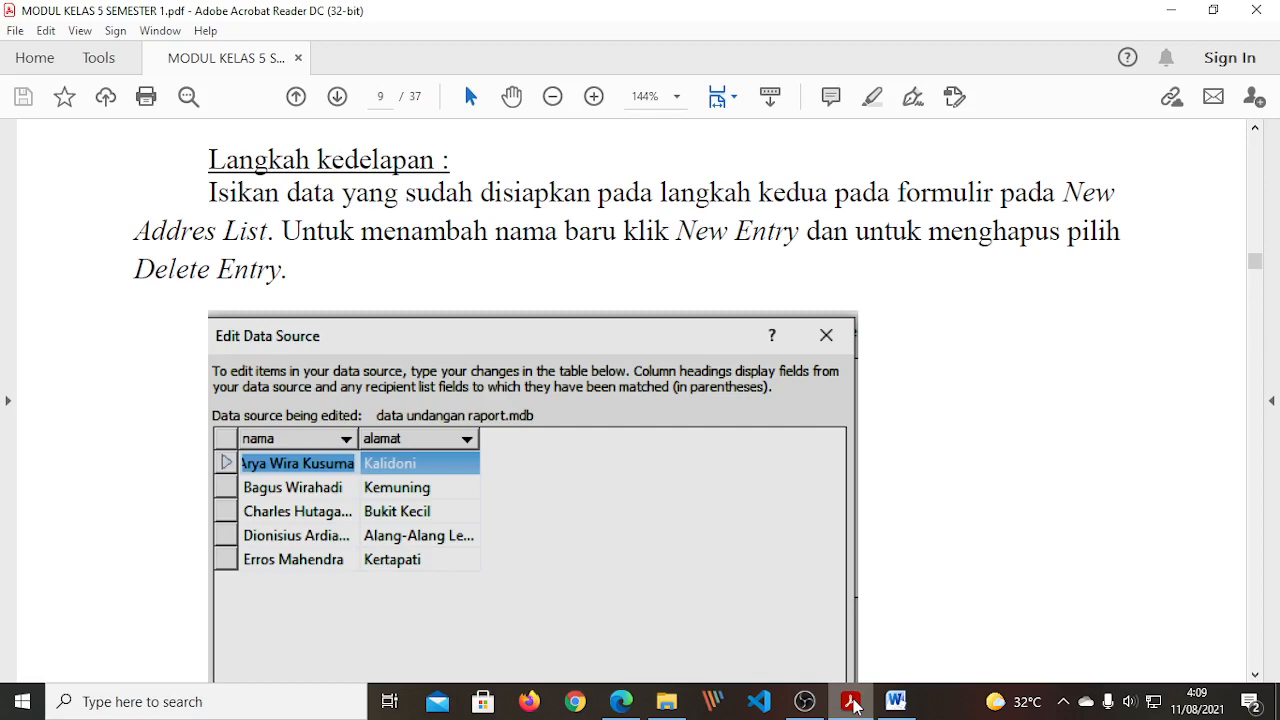
click(895, 701)
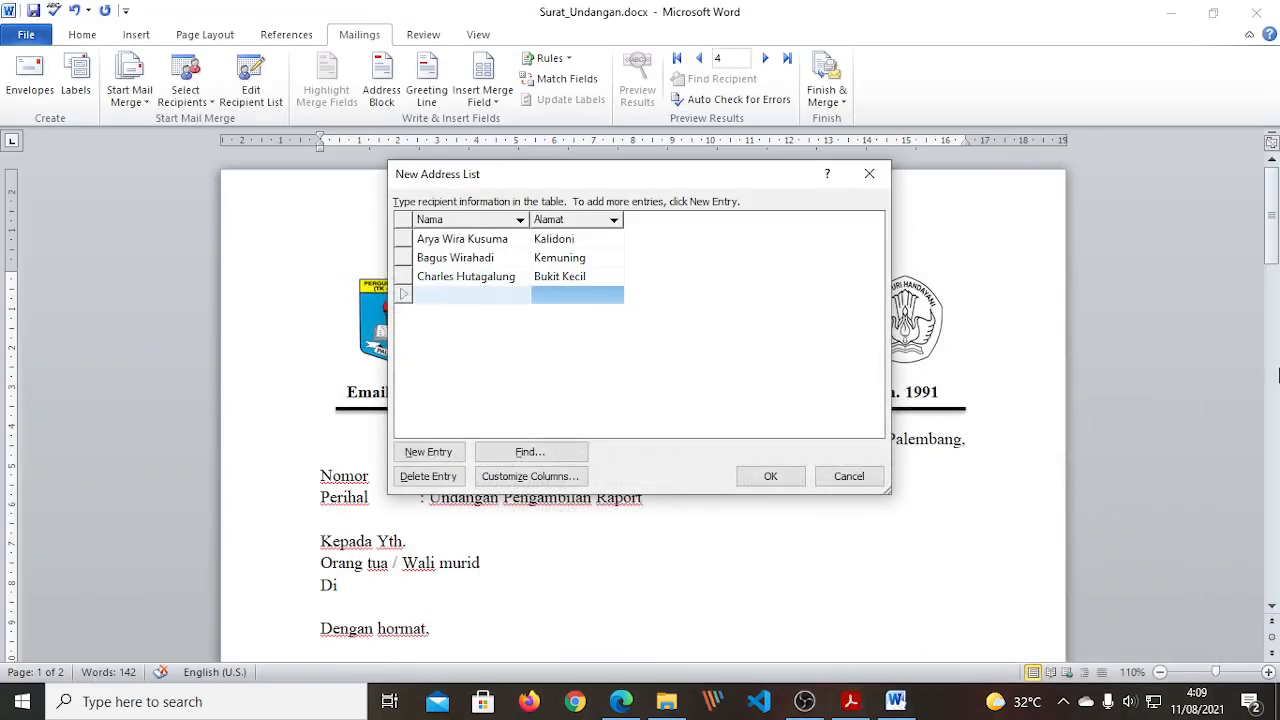
text(Dion)
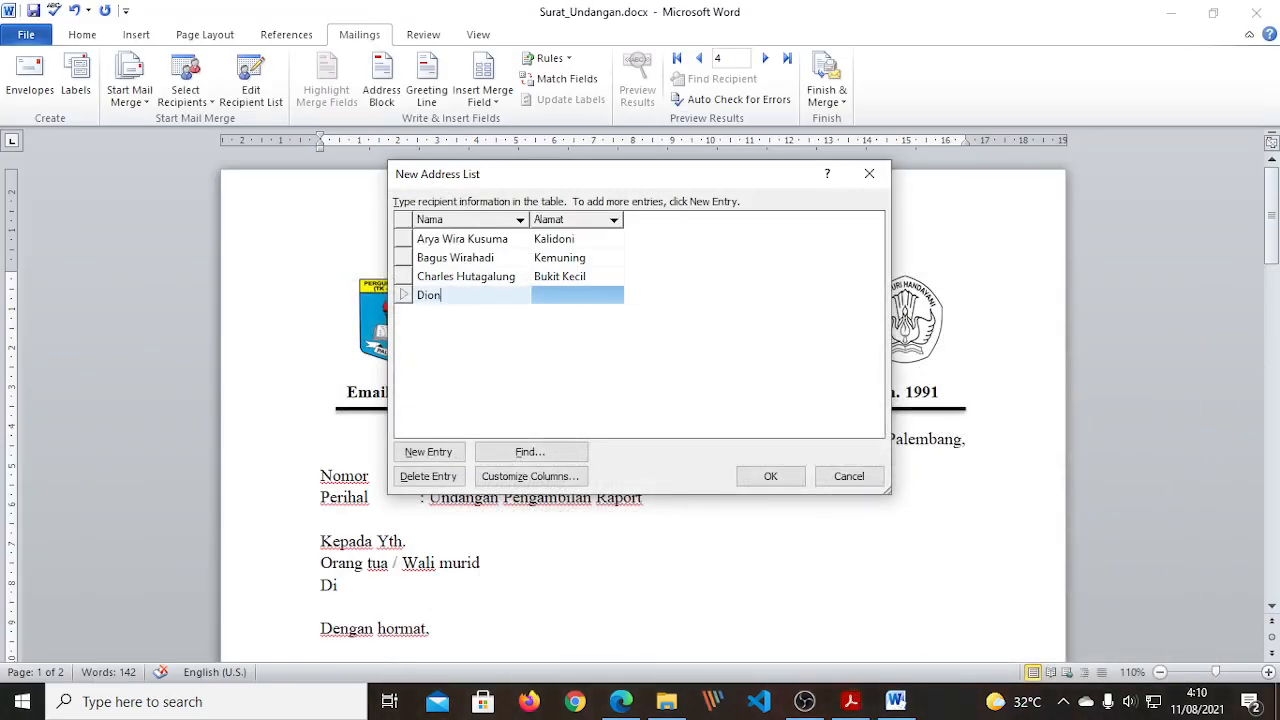
text(isius Ardiansyah)
key(Tab)
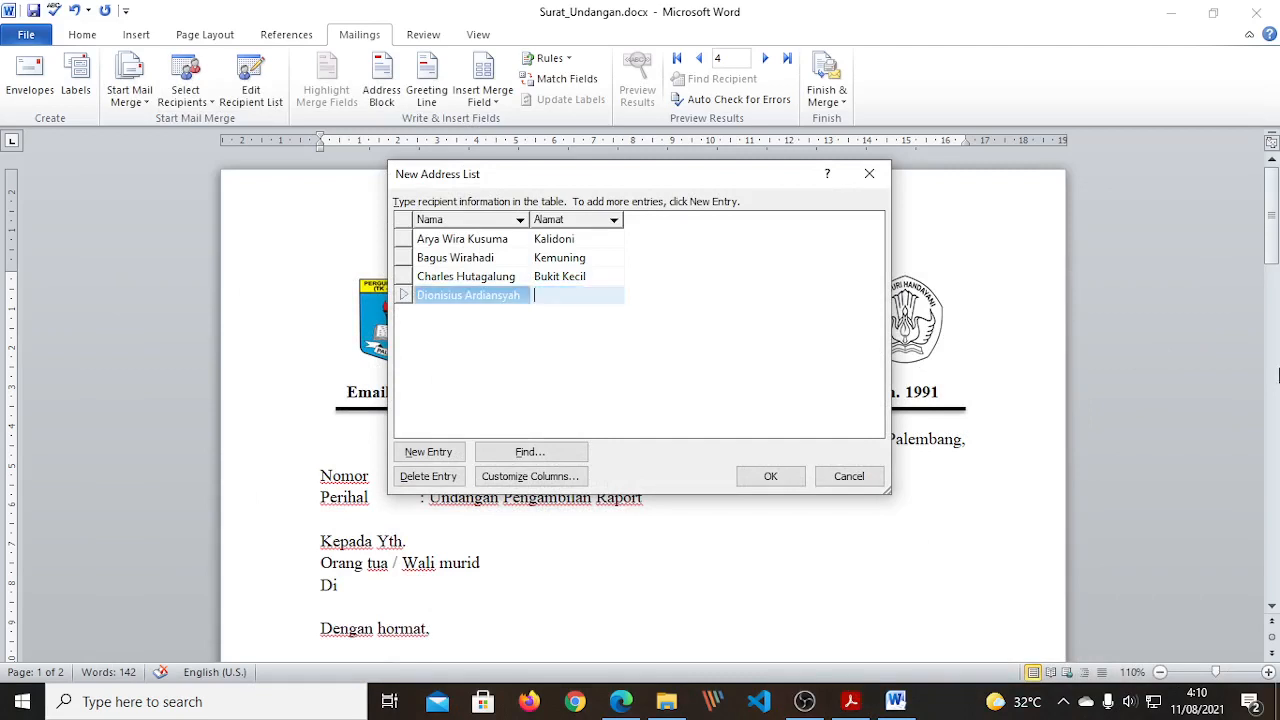
text(Alang-alang Lebar)
drag(623, 220, 652, 219)
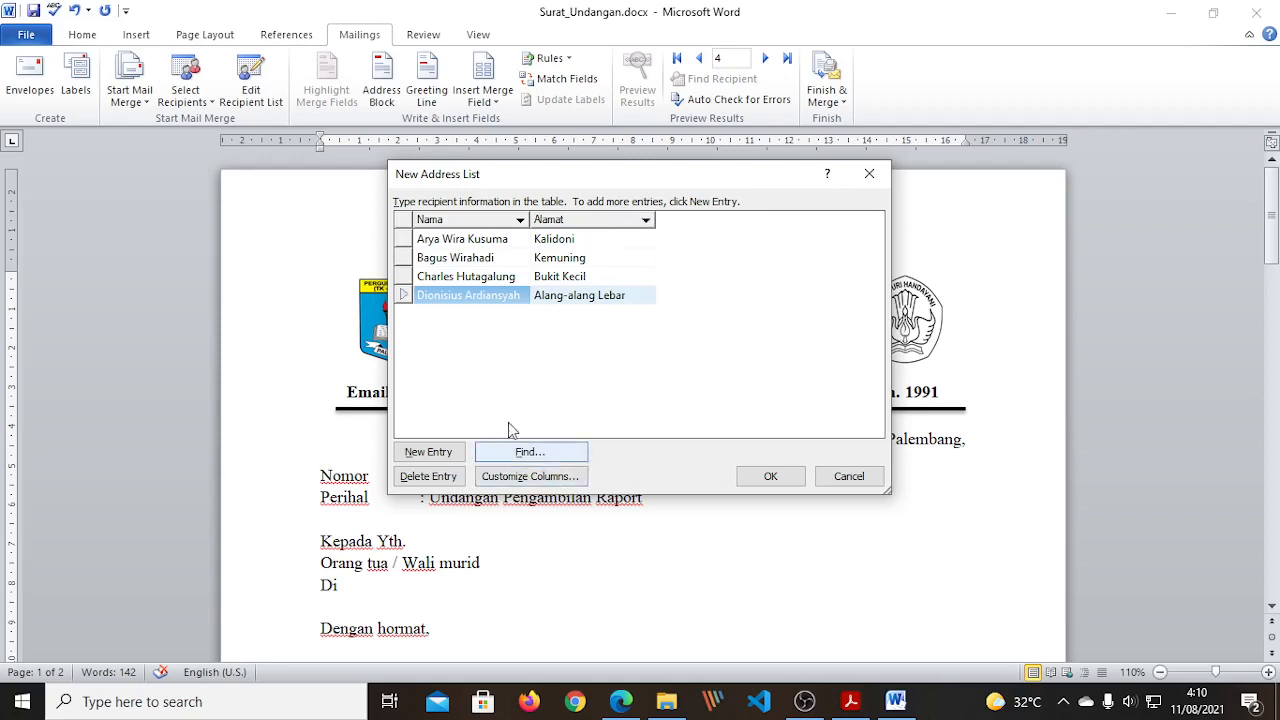
- Check the module PDF for the last sample recipient, and enter that full name and address as the fifth entry in Word
click(851, 703)
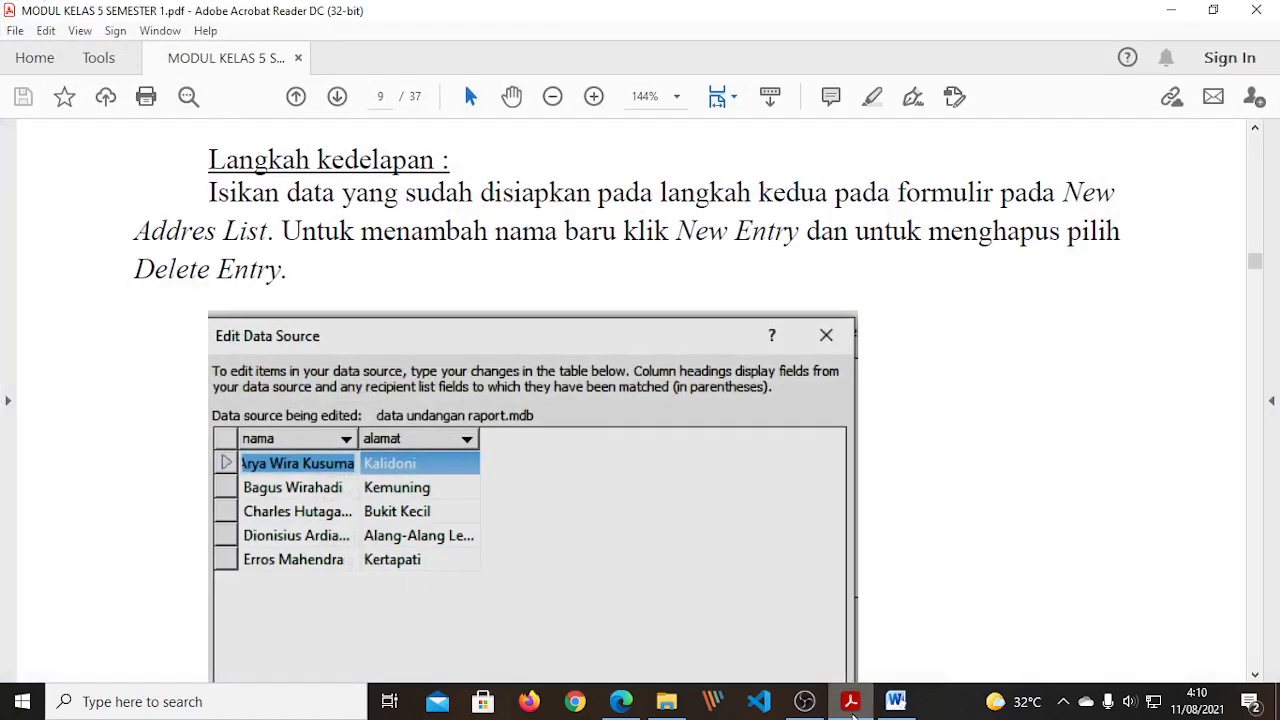
click(851, 703)
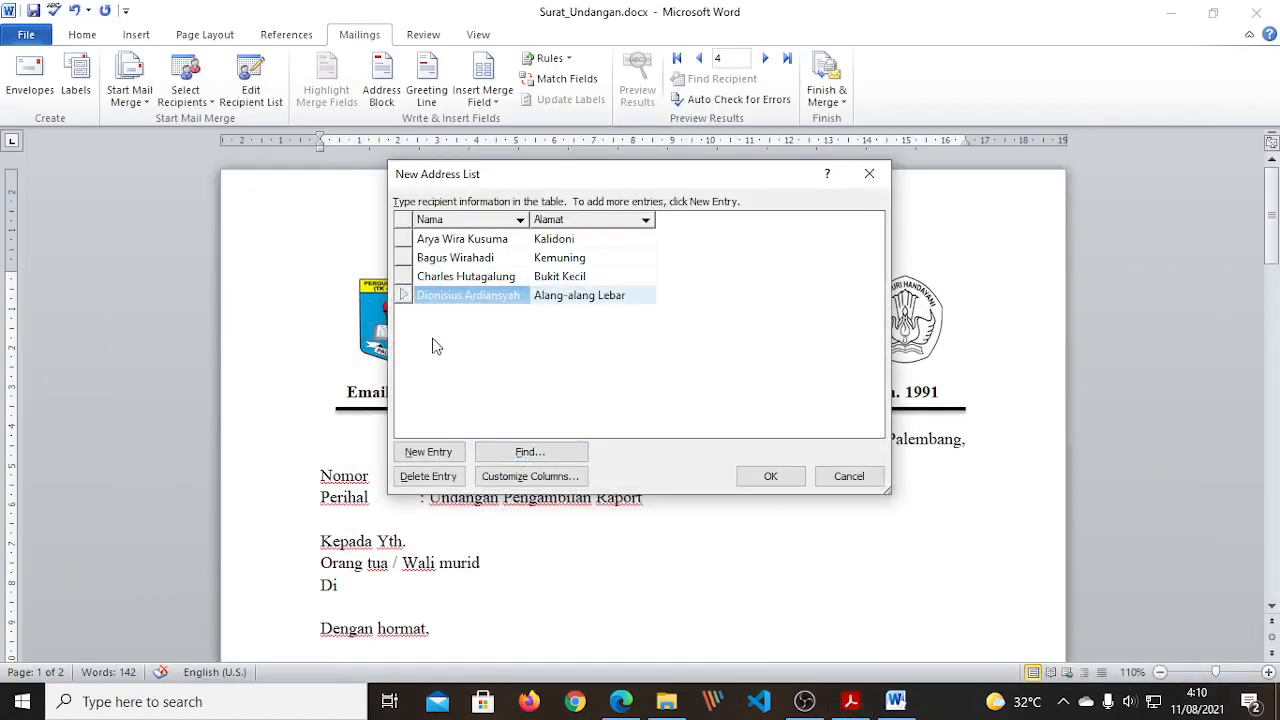
click(448, 456)
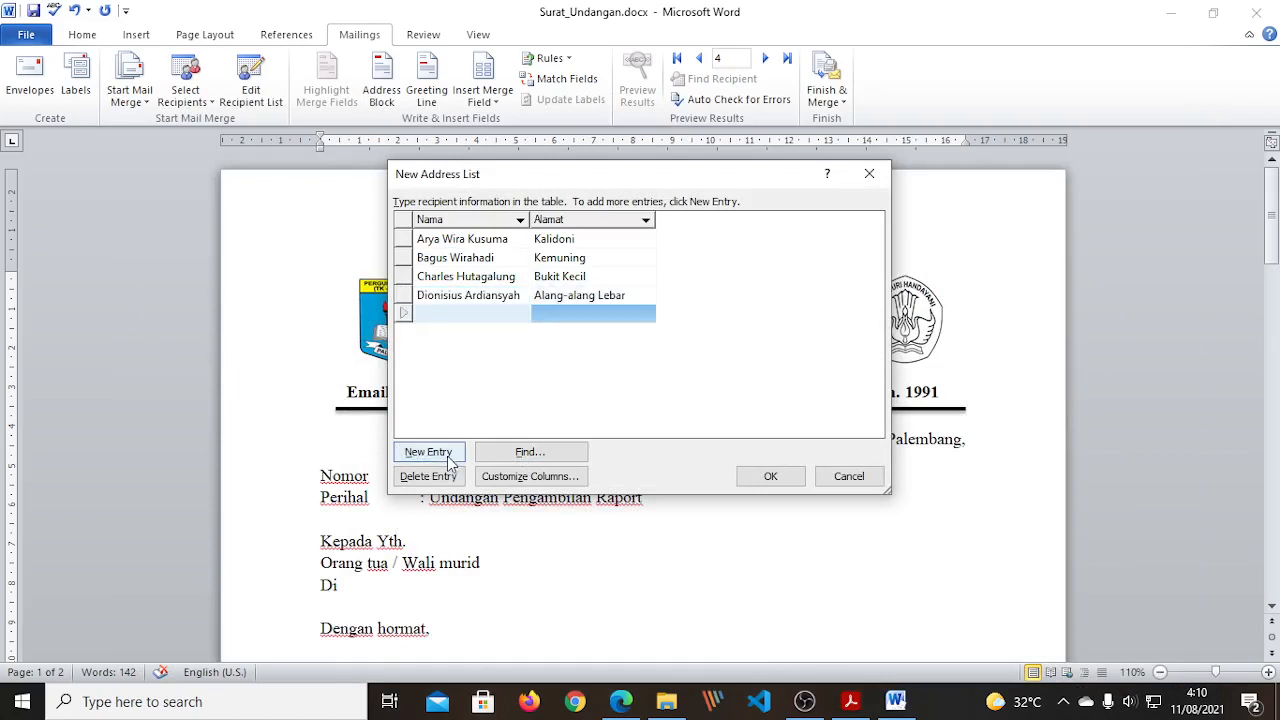
text(Erros Mahendra)
key(Tab)
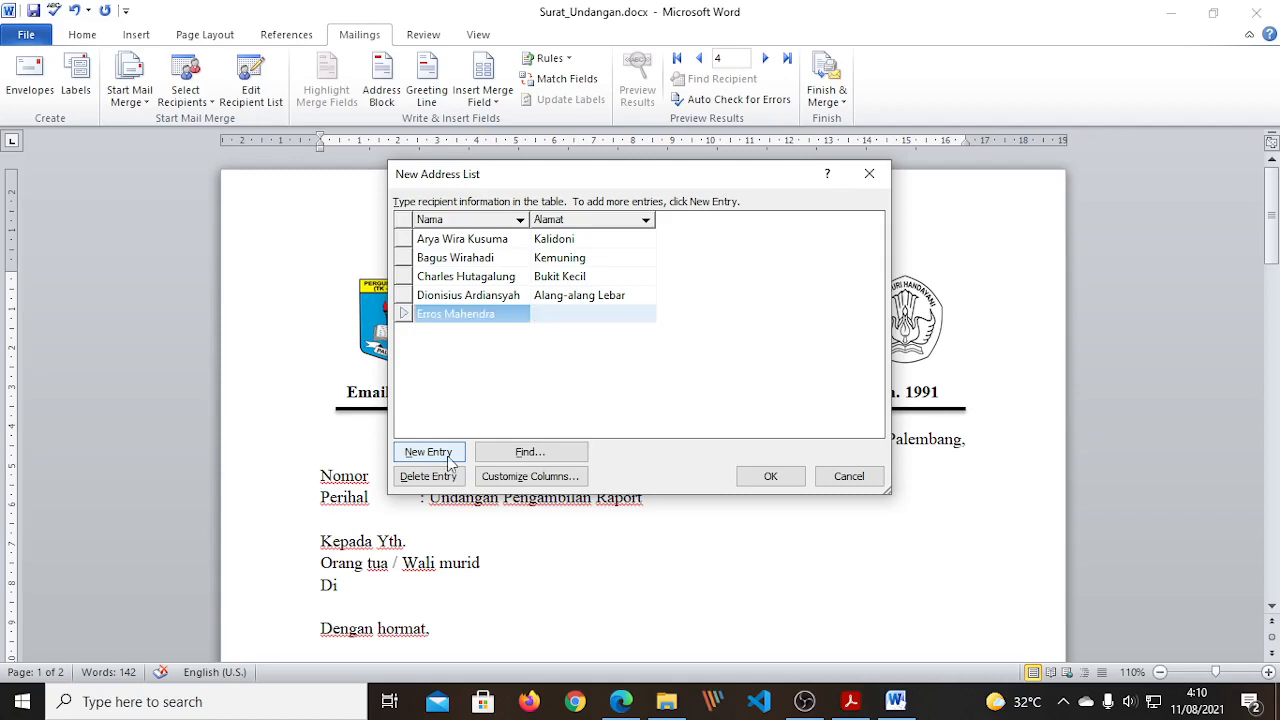
text(Kertapati)
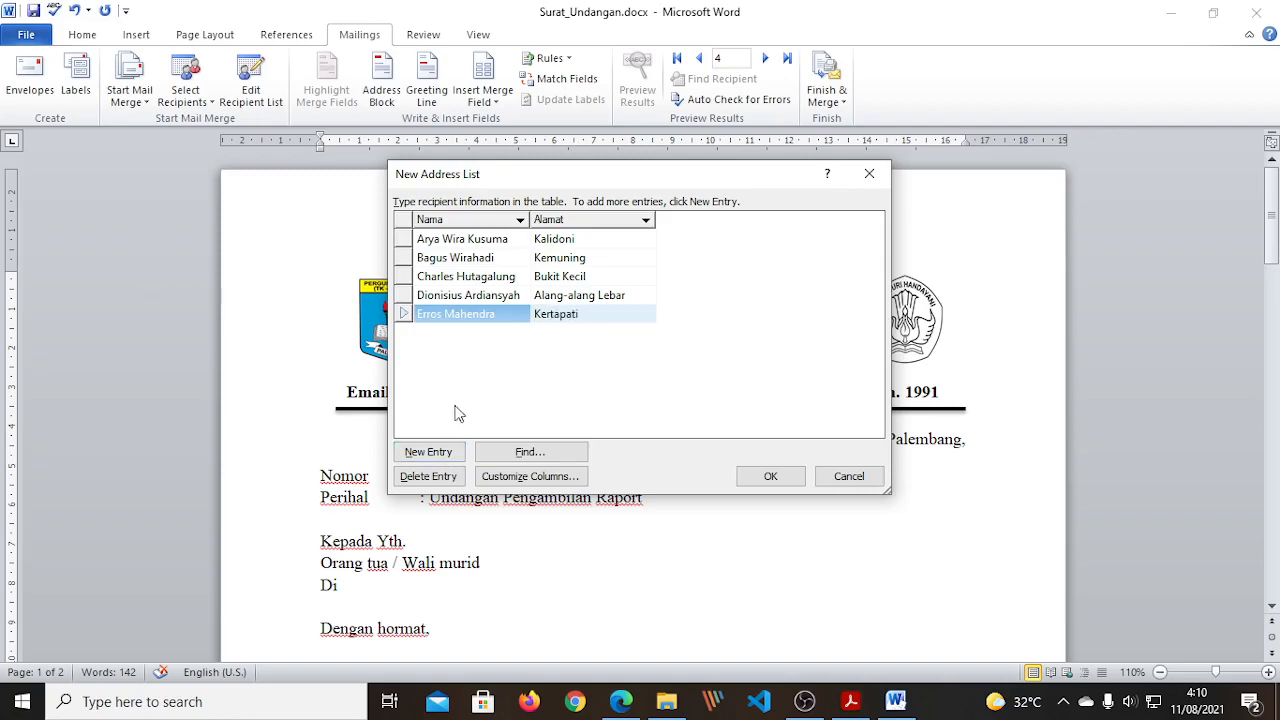
- Read the ninth instruction (Langkah kesembilan) below the sample table in the module PDF, and return to Word's address list
click(851, 701)
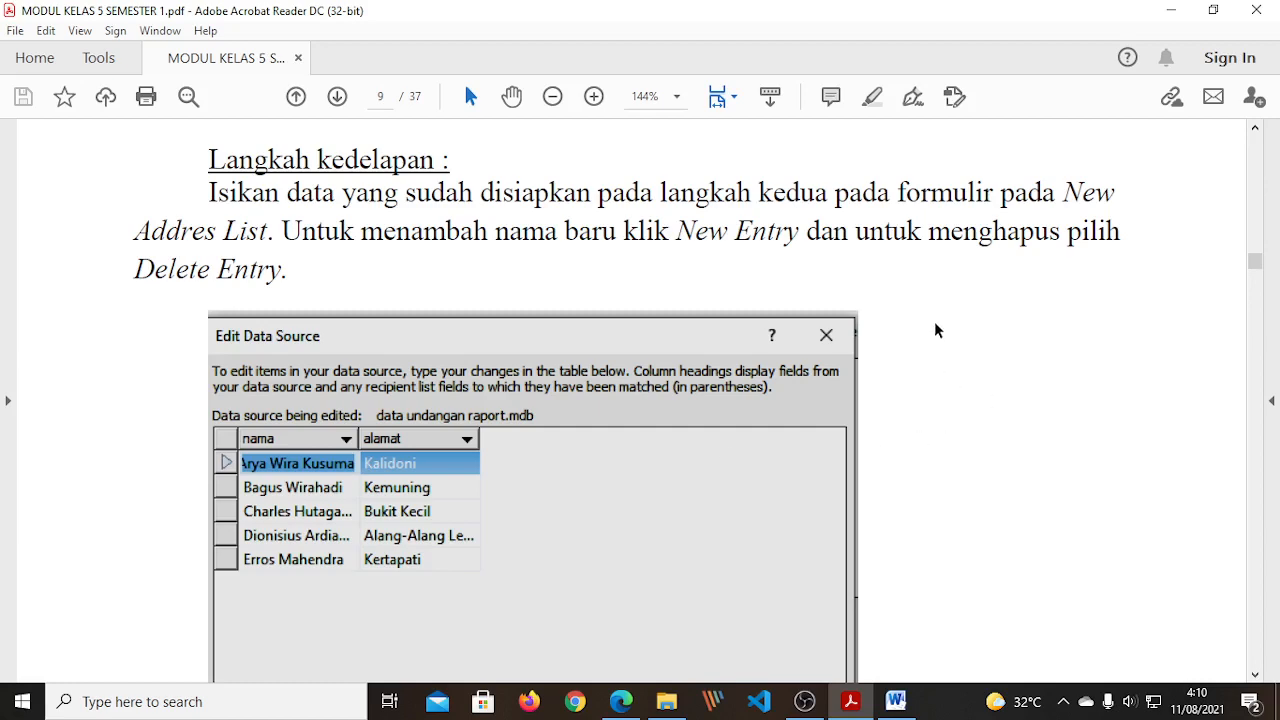
scroll(936, 320, down, 3)
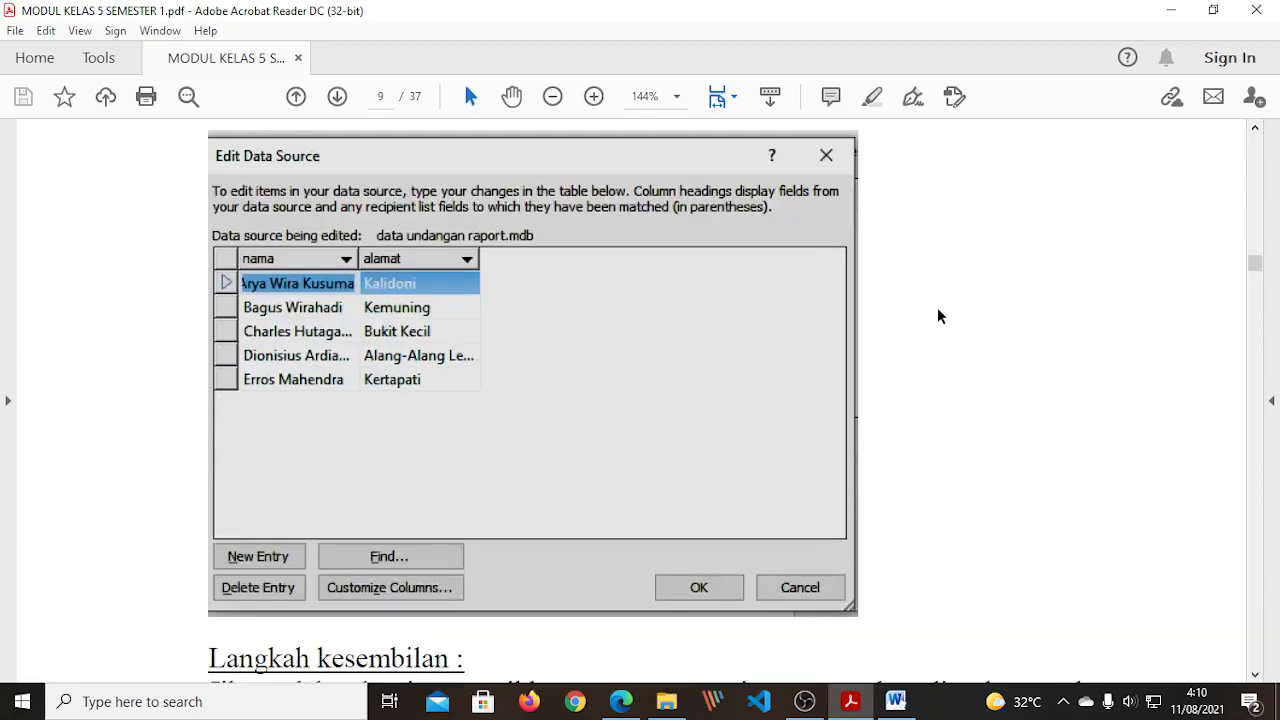
scroll(937, 314, down, 3)
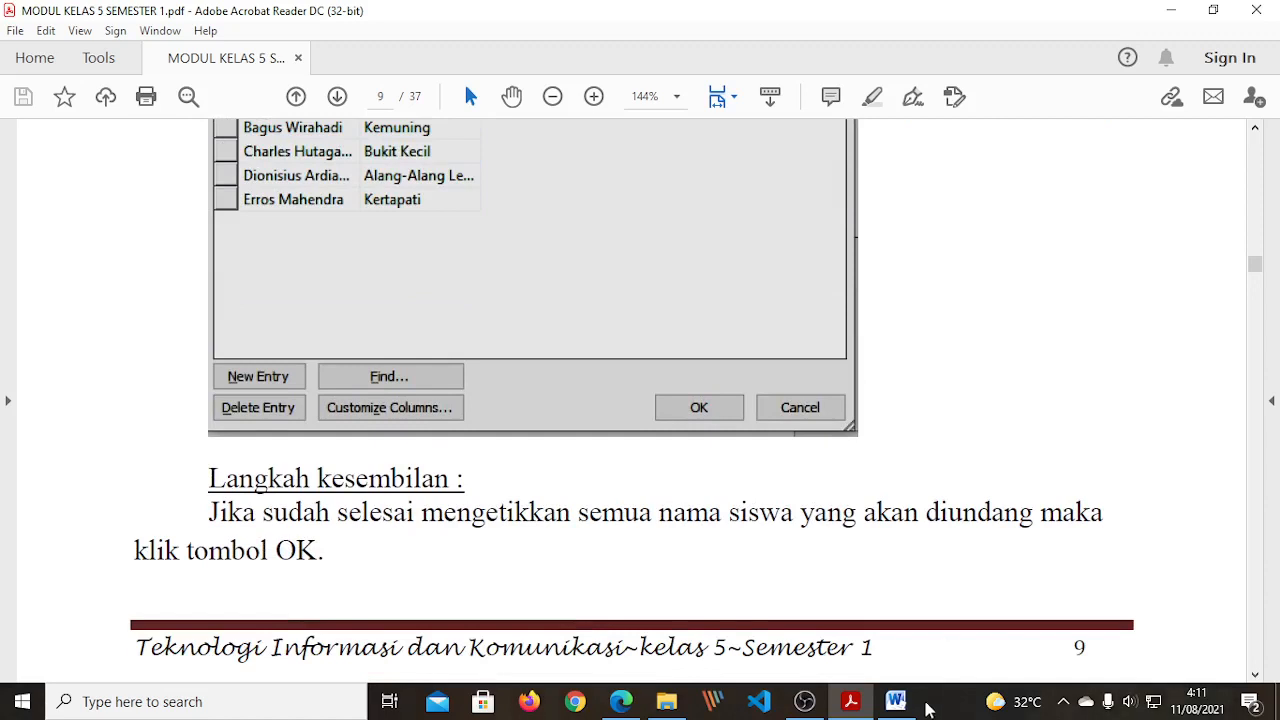
click(895, 701)
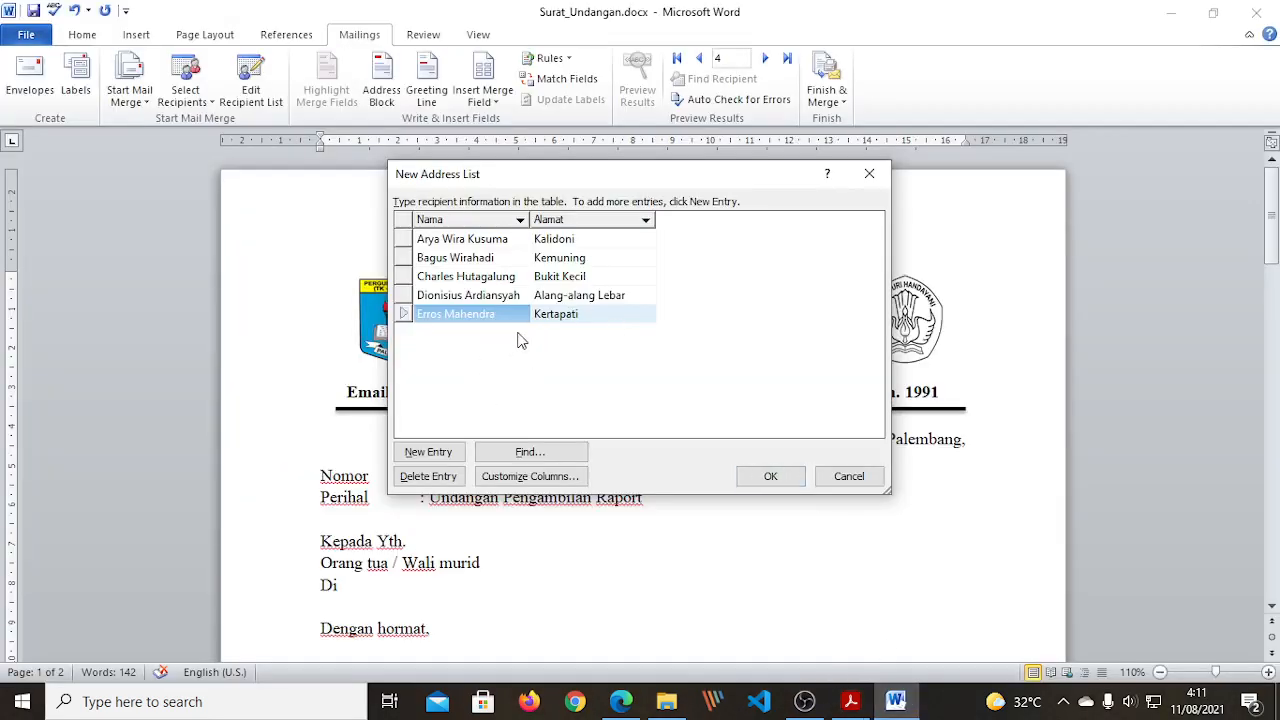
- Select the fifth recipient's row in the address list and delete that entry
click(461, 298)
click(441, 316)
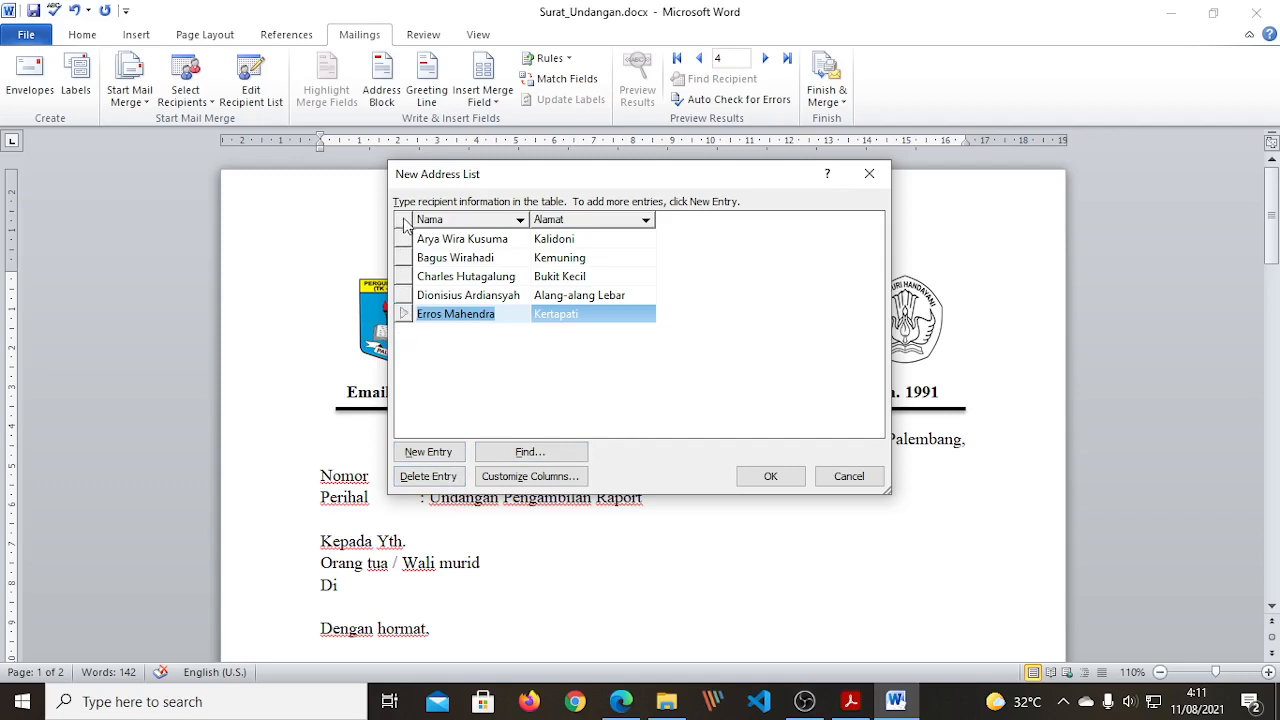
click(405, 297)
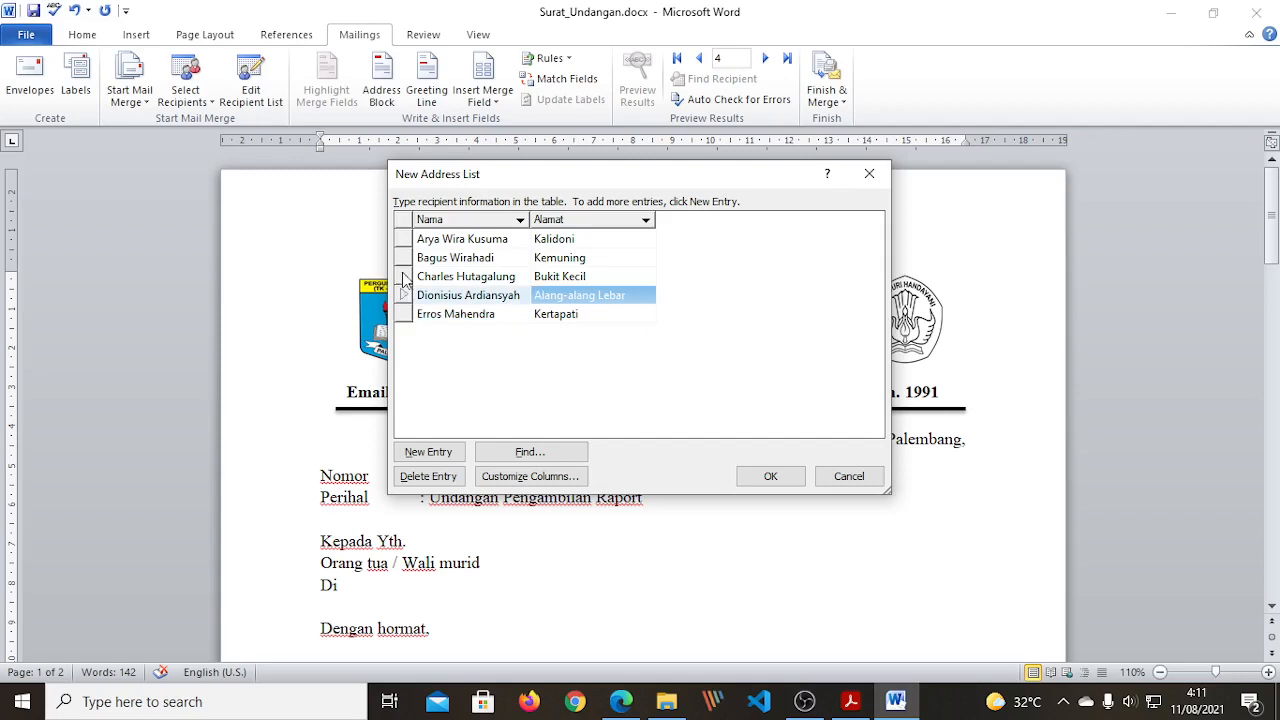
click(405, 240)
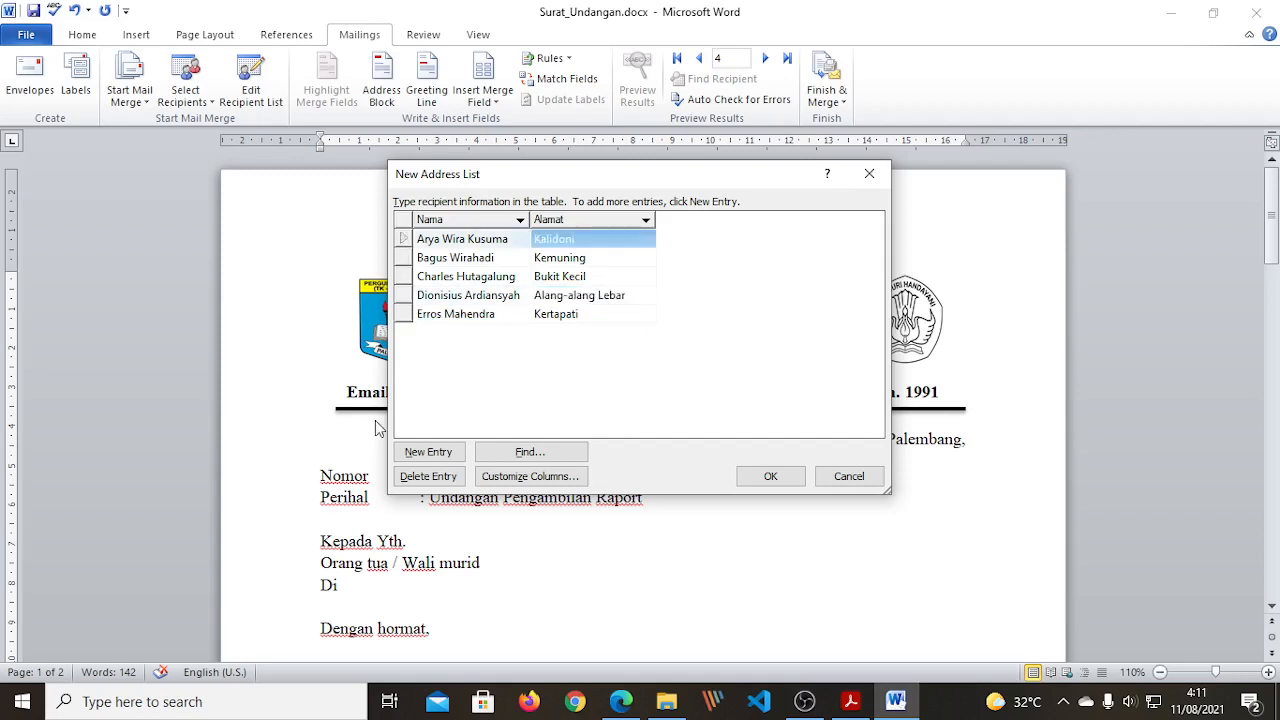
click(405, 314)
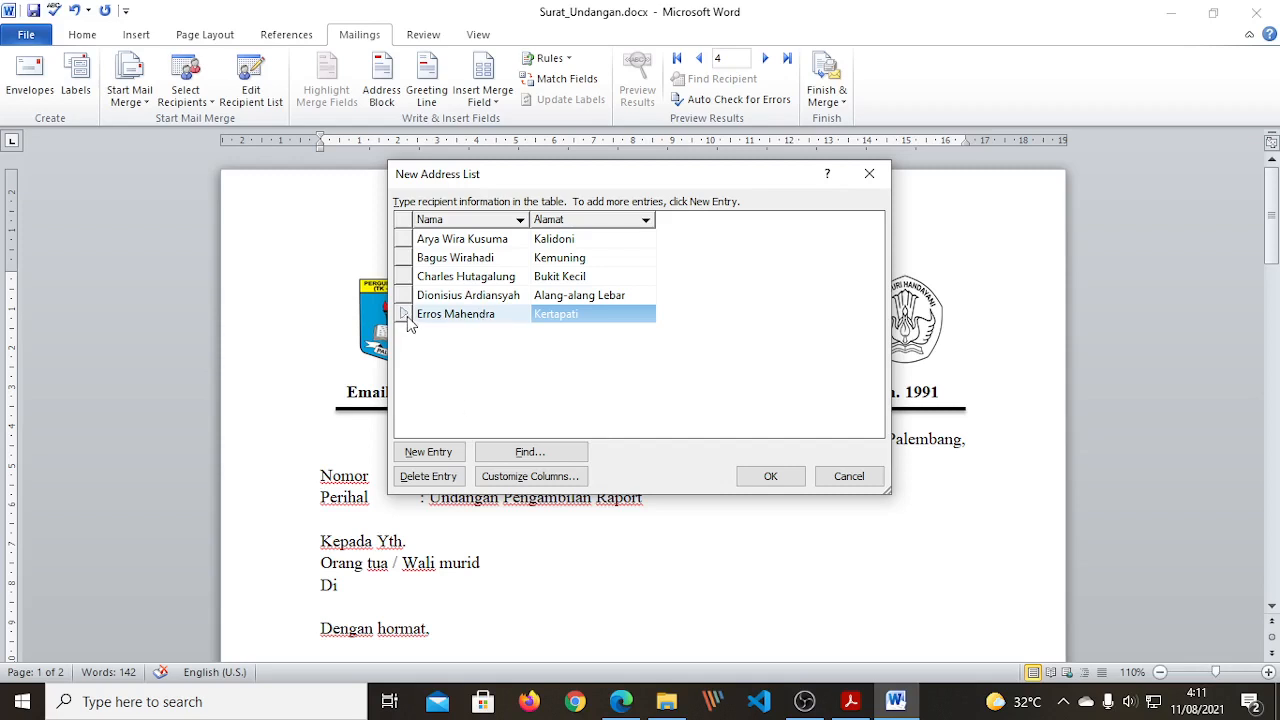
click(428, 478)
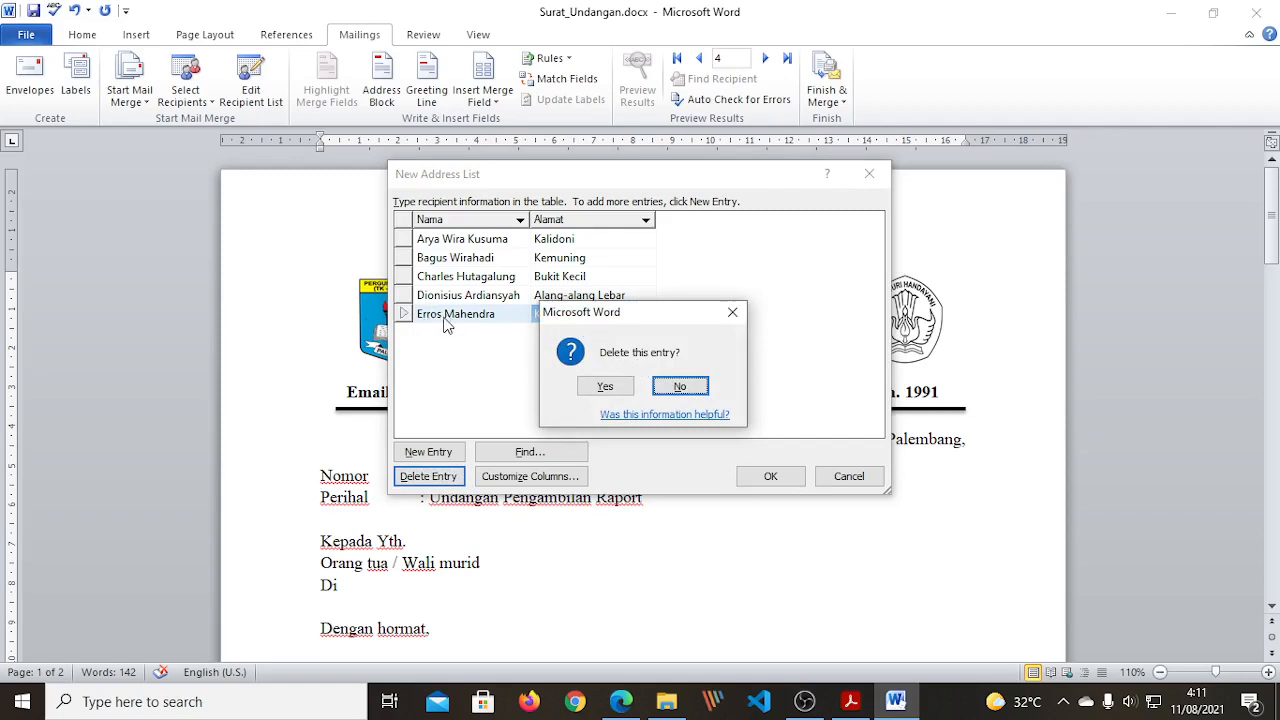
click(606, 388)
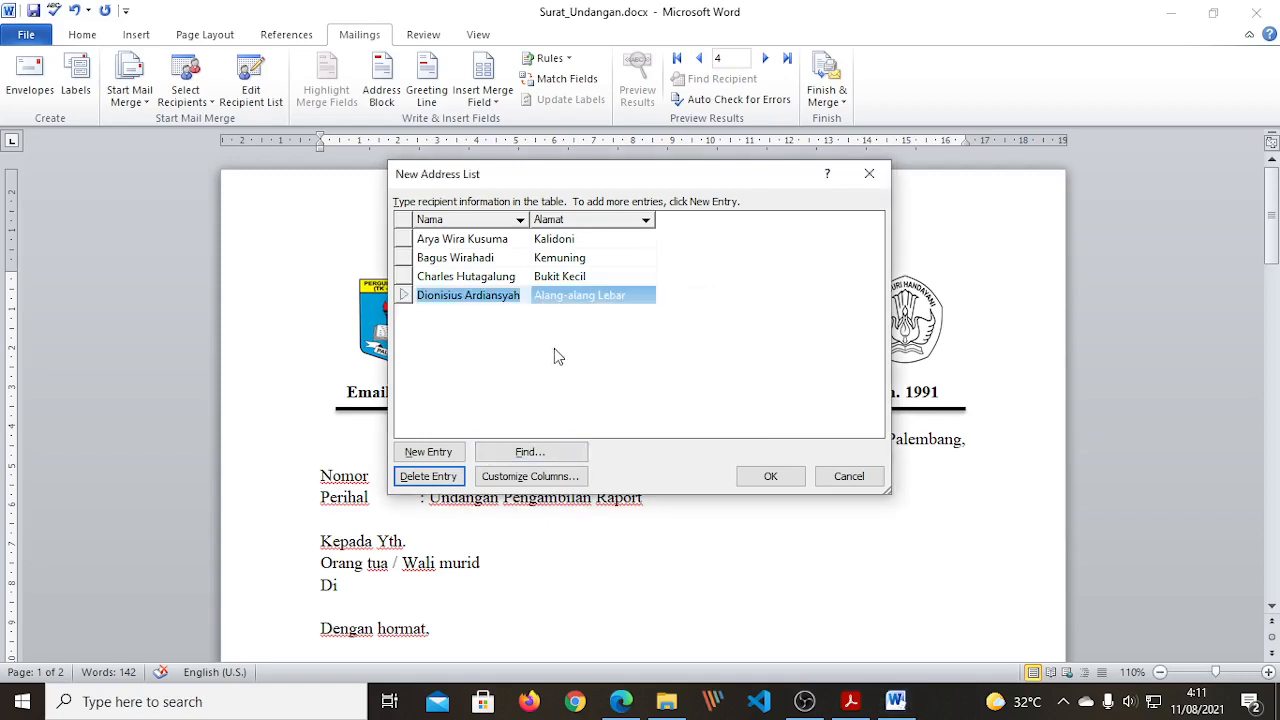
- Add the deleted fifth recipient back as a new entry with the same full name and address
click(427, 458)
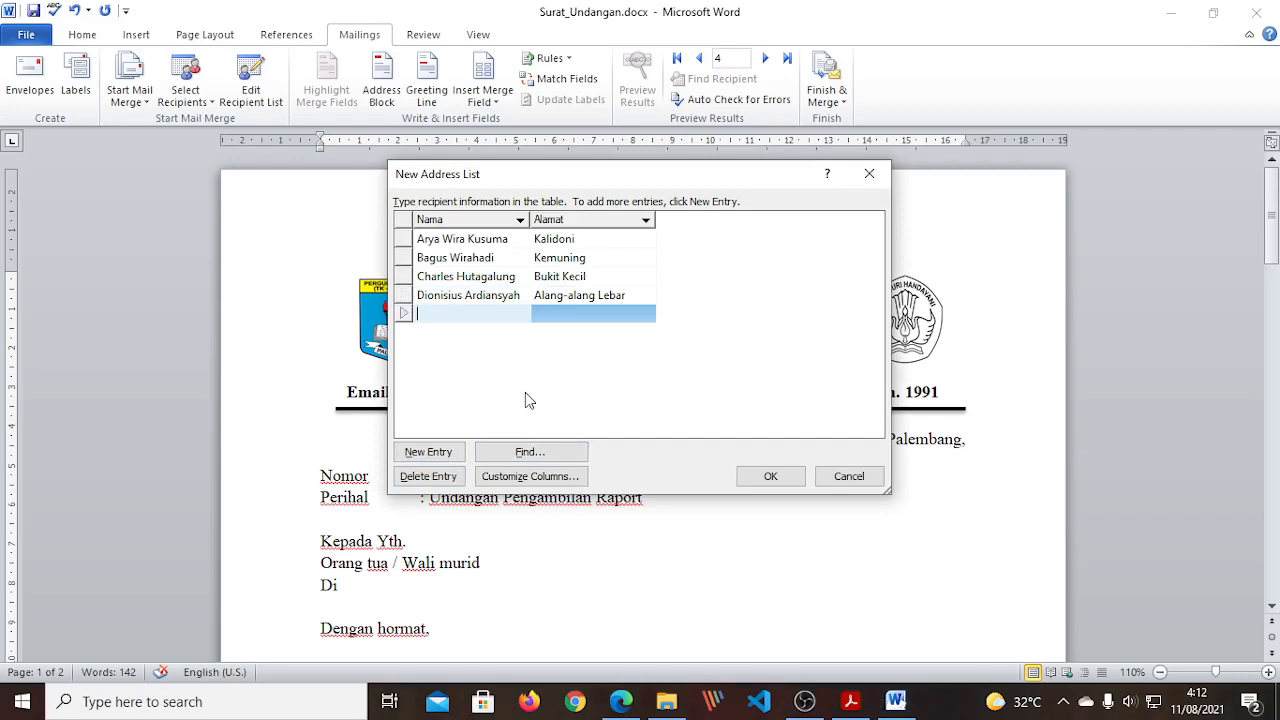
text(Erros Mahendra)
key(Tab)
text(Kert)
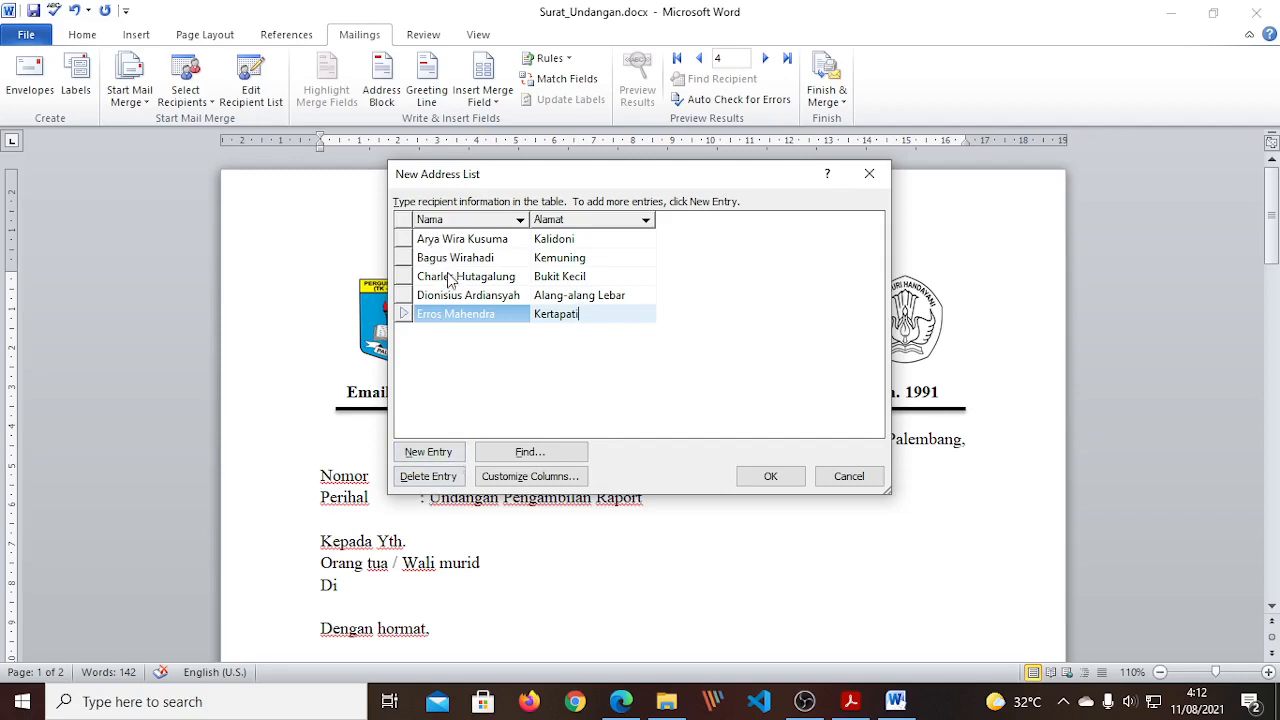
- Delete the second recipient's entry from the address list
click(420, 258)
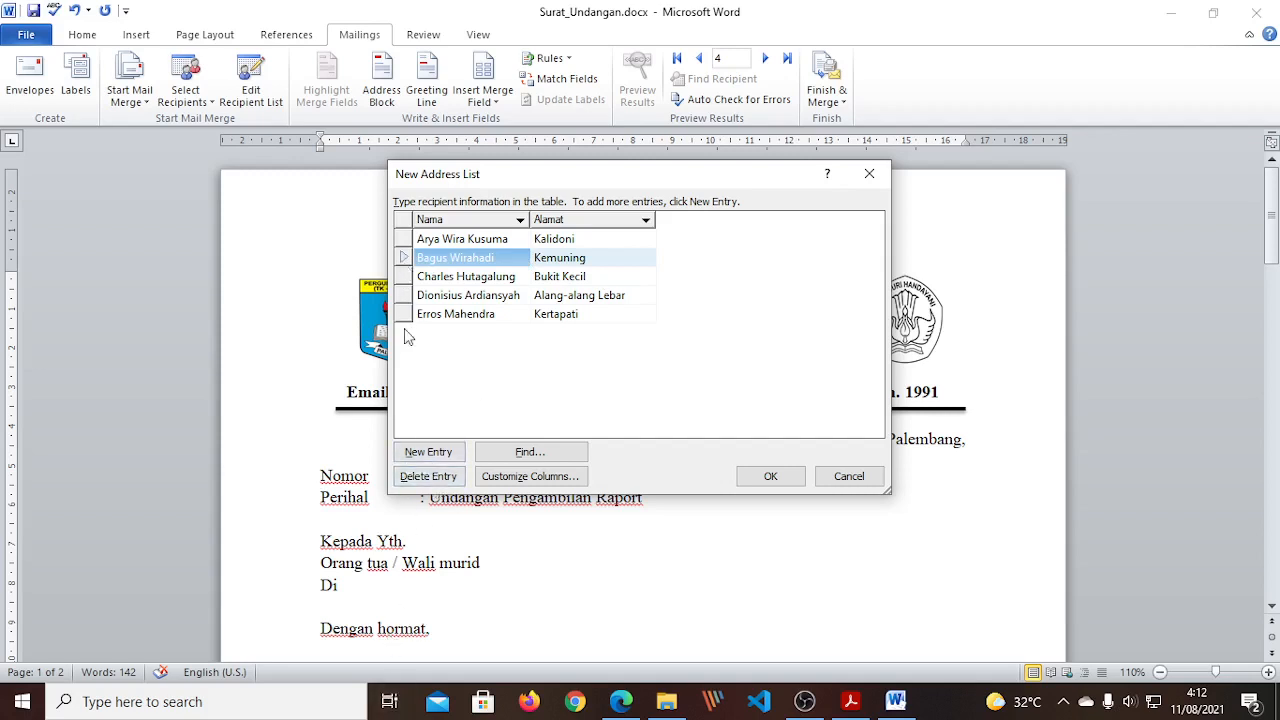
click(428, 478)
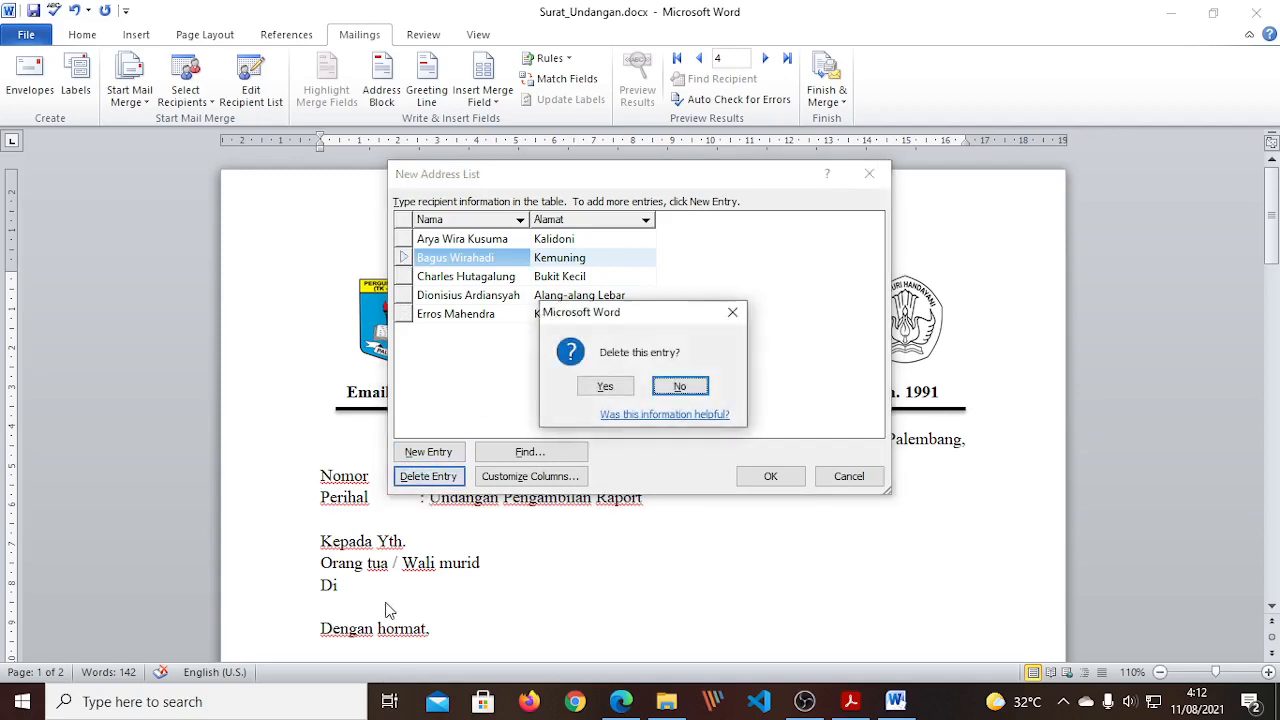
click(605, 390)
click(518, 401)
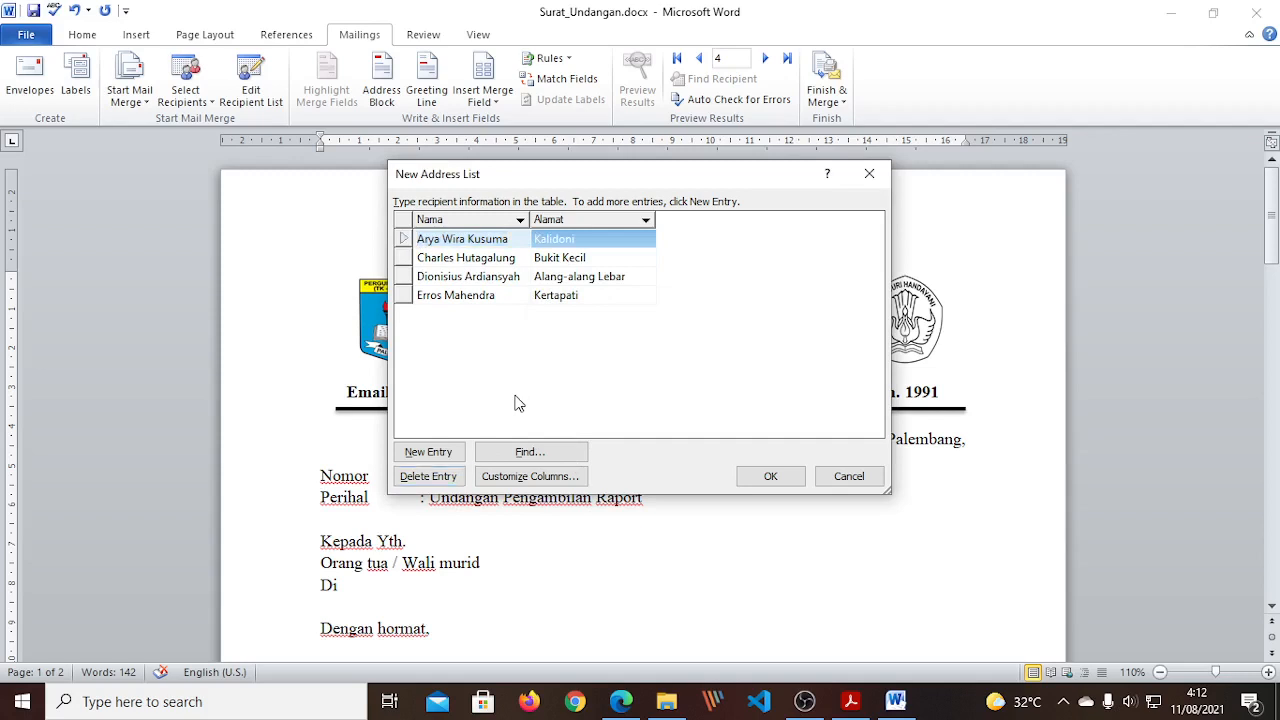
click(405, 246)
click(500, 433)
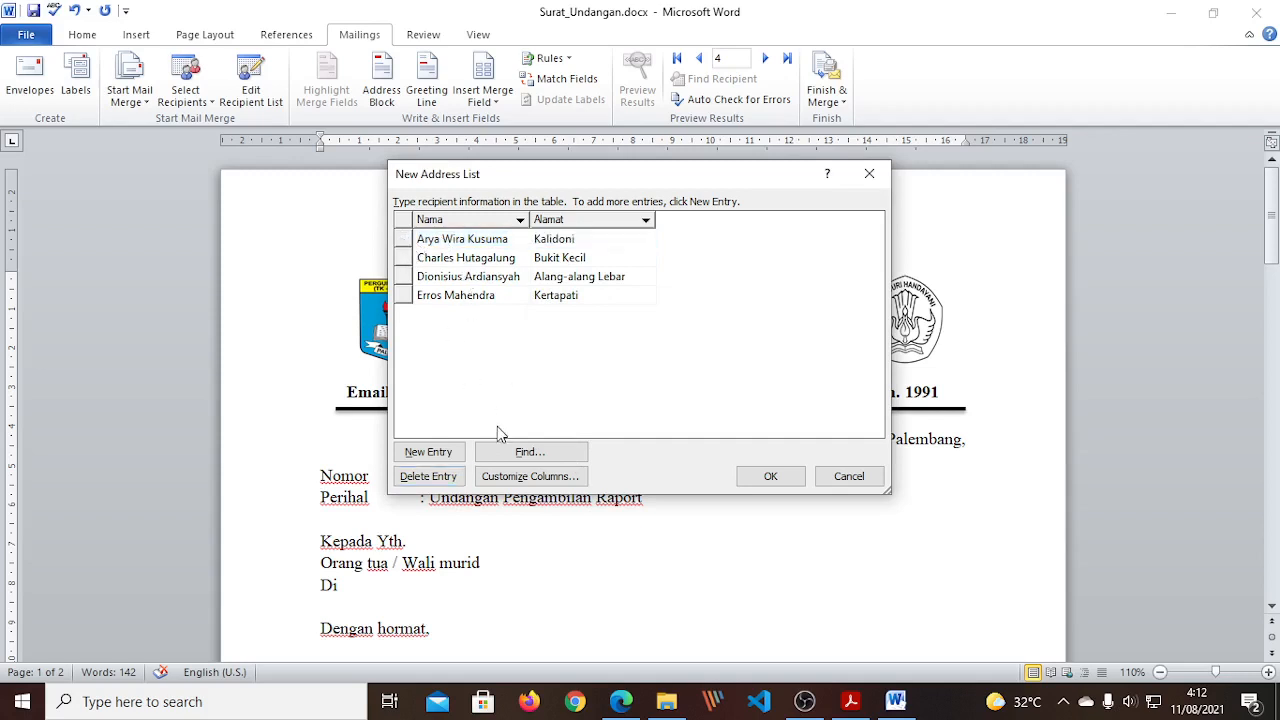
click(410, 296)
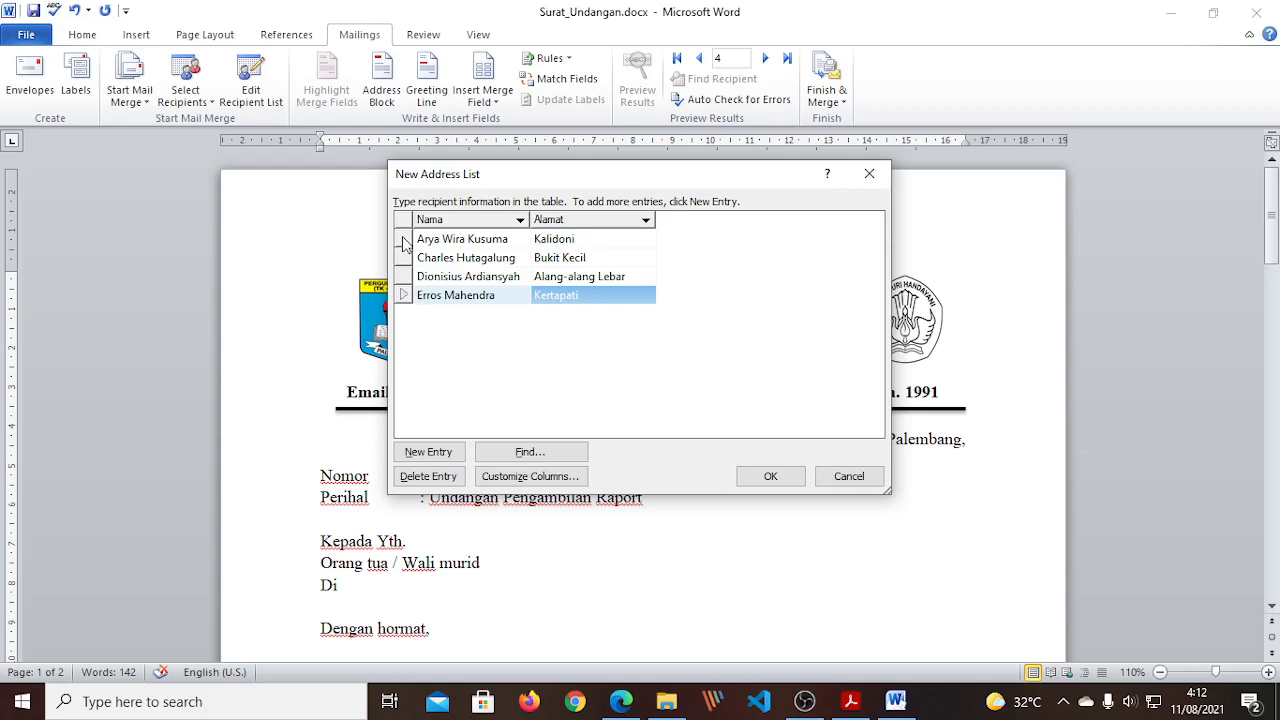
click(405, 245)
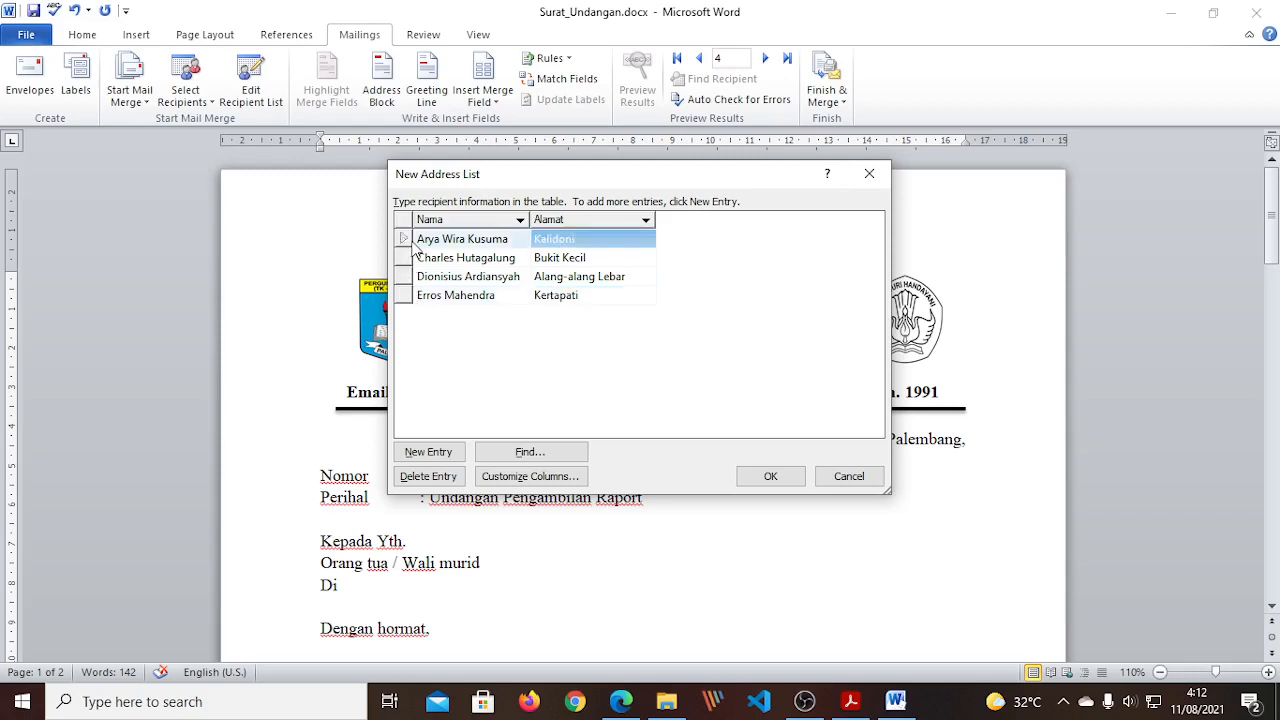
- Add the deleted second recipient back as a new entry, with the full name and Alamat given in the module PDF's sample table
click(428, 454)
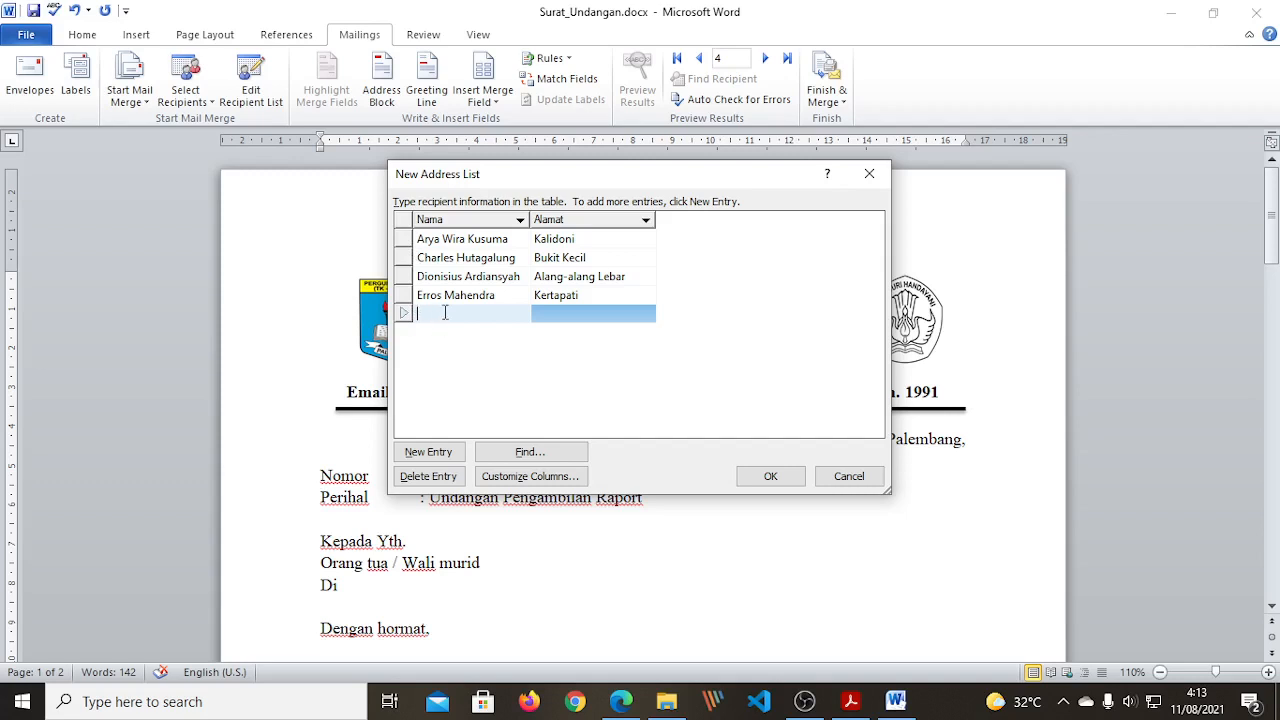
text(Bagus Wirahadi)
key(Tab)
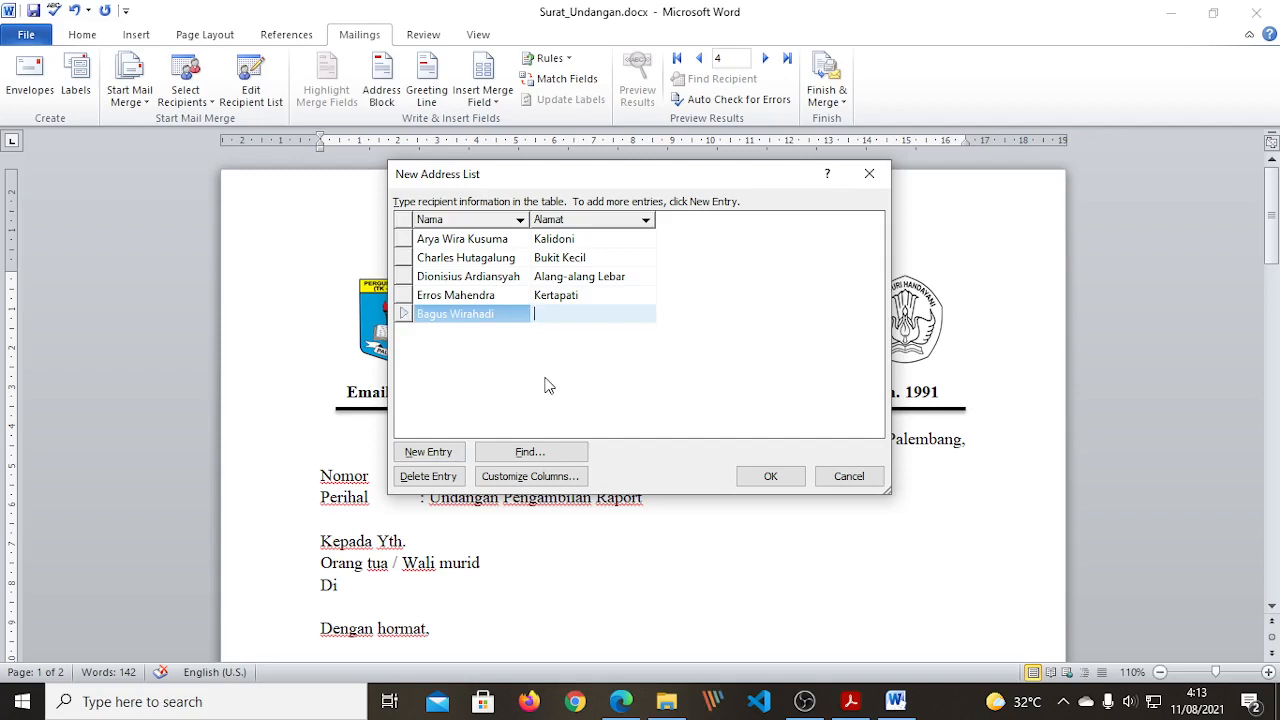
click(851, 701)
scroll(647, 334, up, 2)
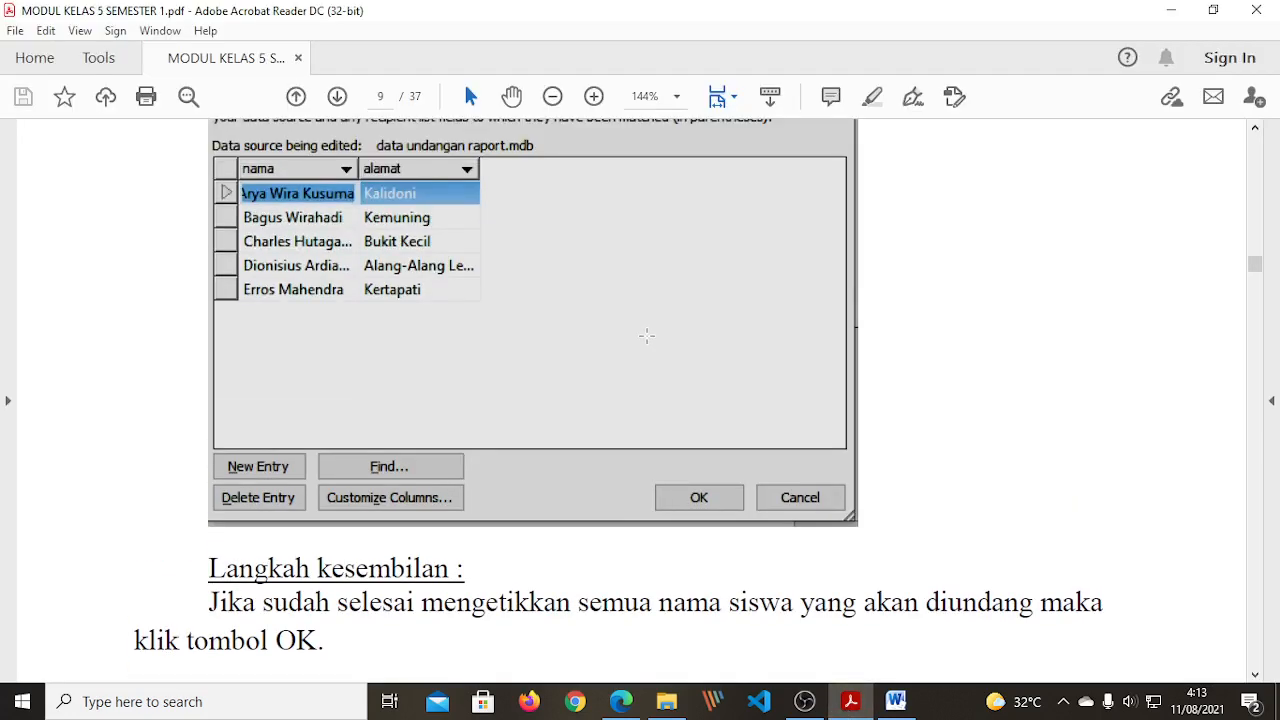
scroll(647, 334, down, 2)
click(895, 701)
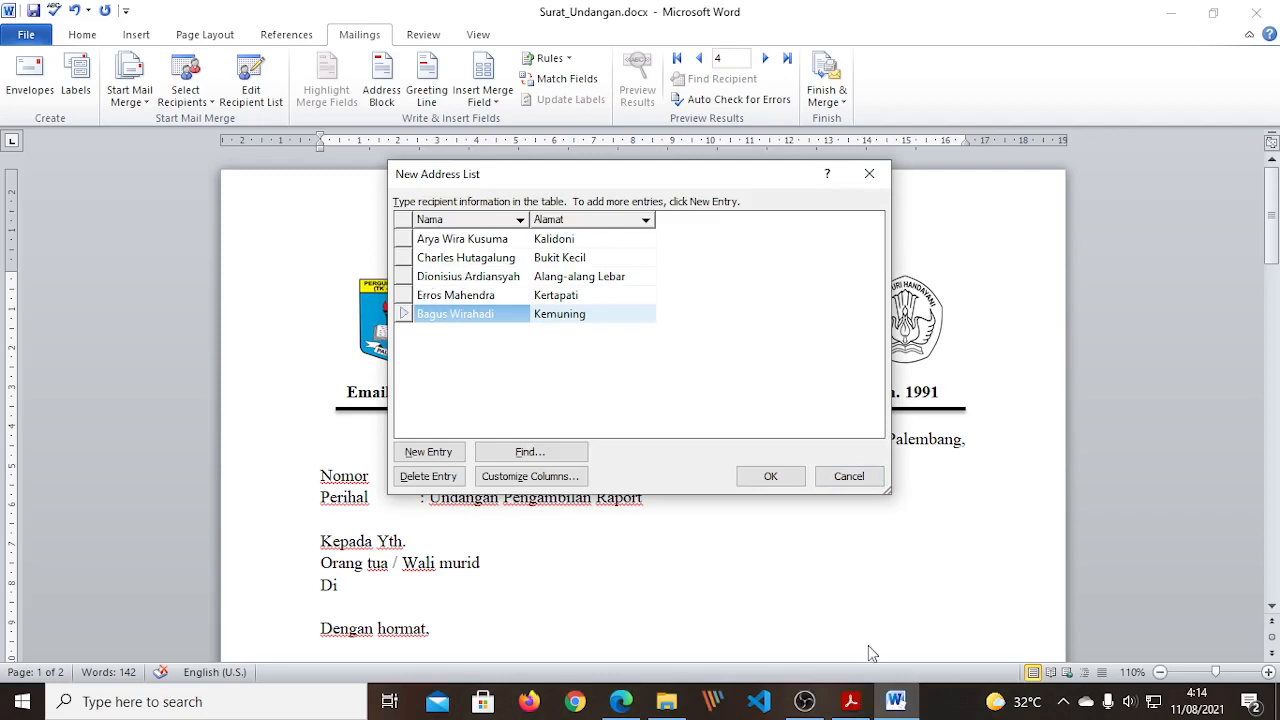
- Check the Langkah kesembilan instruction in the module PDF, and accept the completed address list in Word
click(851, 701)
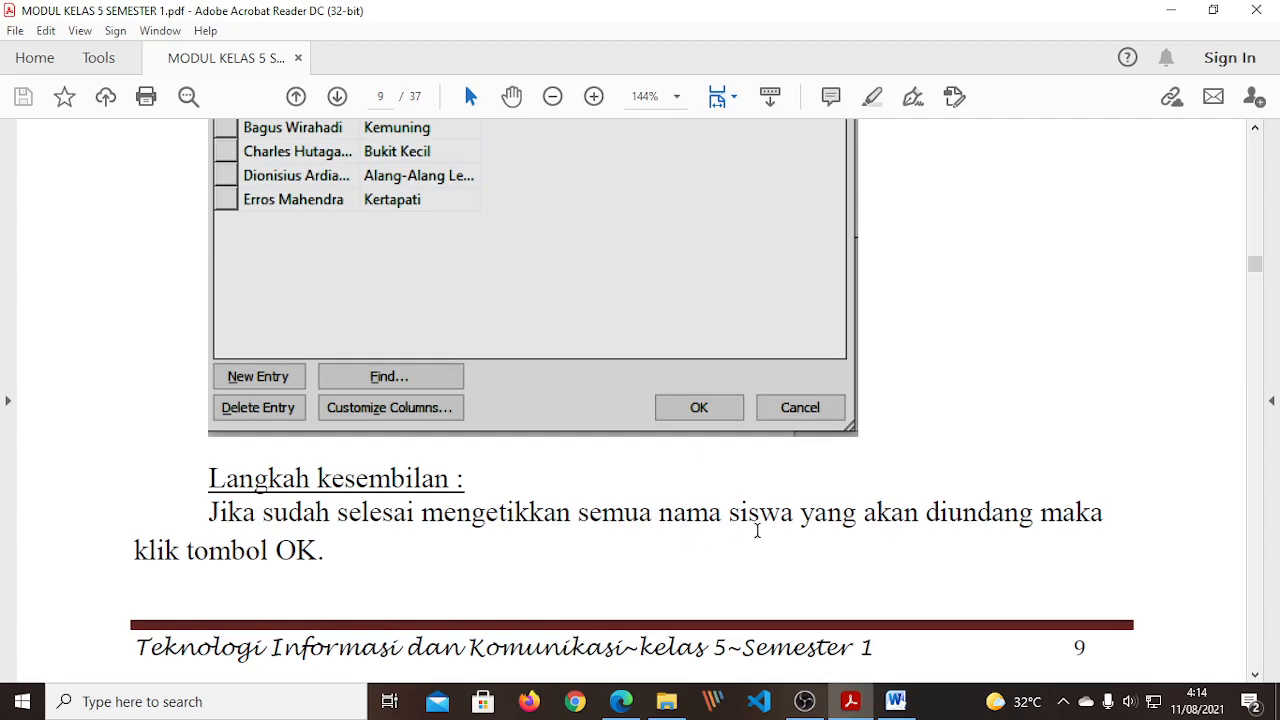
click(855, 706)
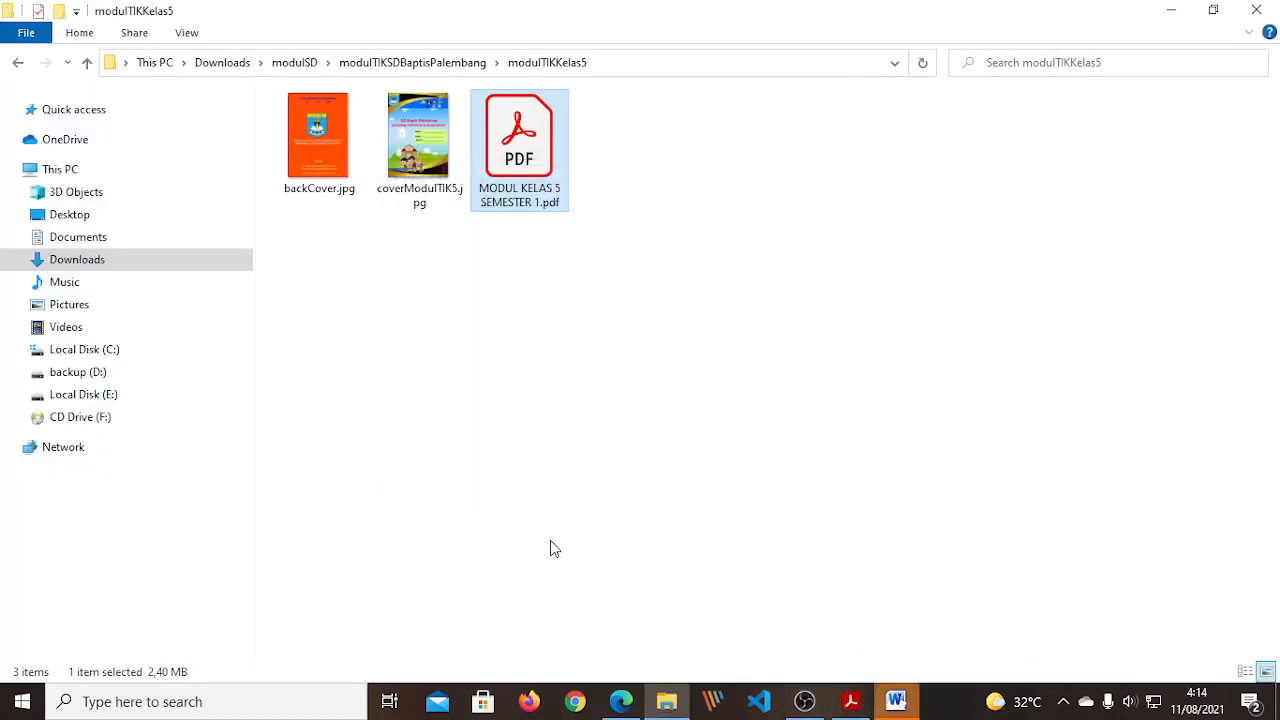
click(905, 703)
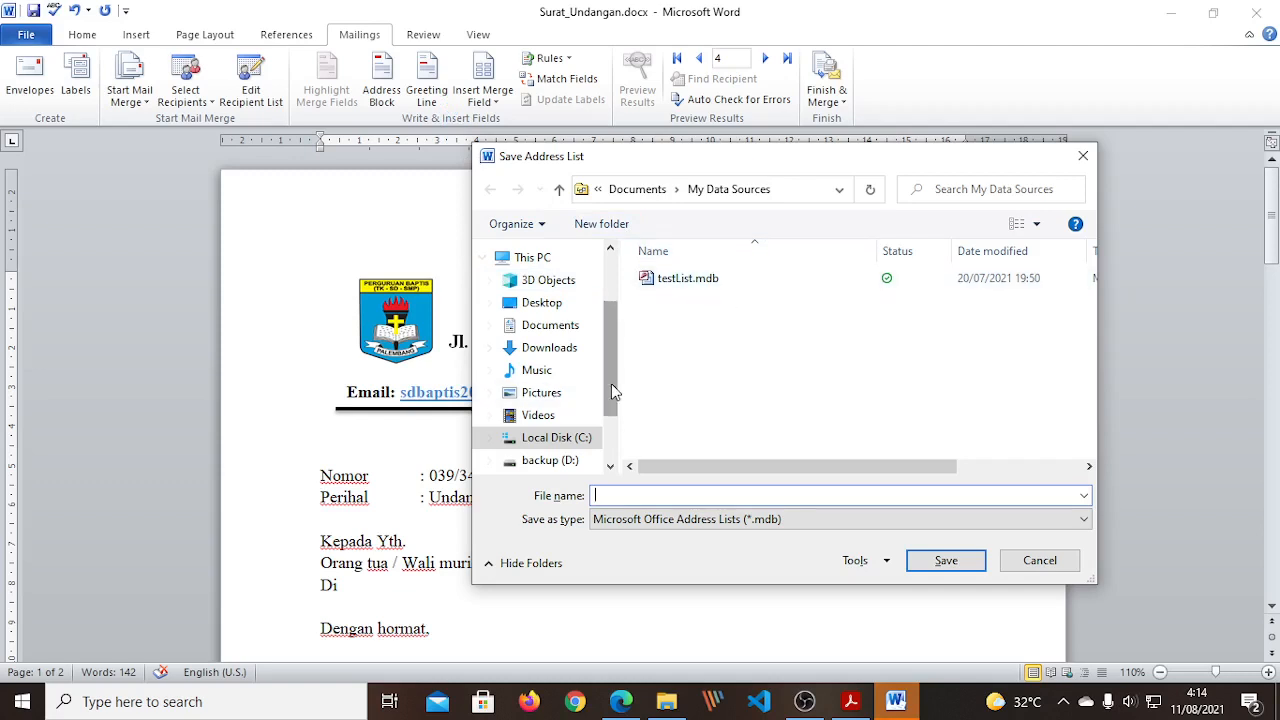
- Save the address list as Data_Surat_Undangan.mdb in the bab1 folder on Local Disk (E:), replacing the existing file
drag(611, 383, 613, 443)
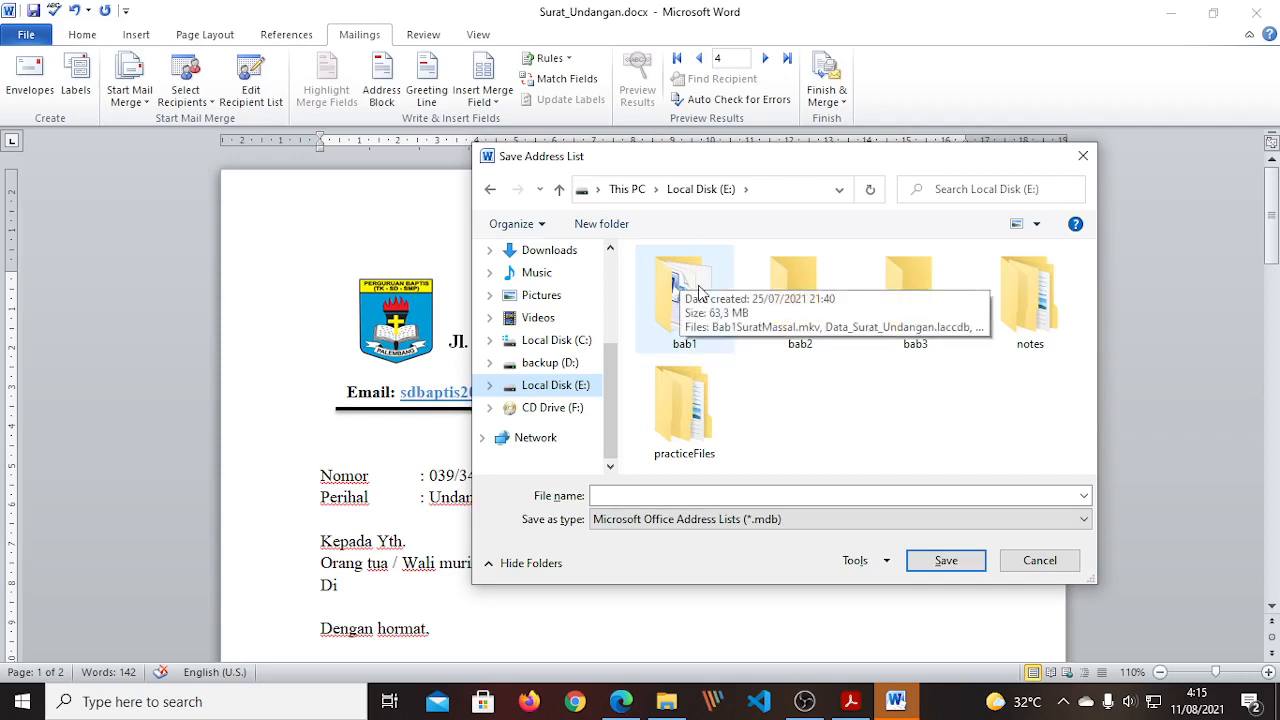
double_click(670, 298)
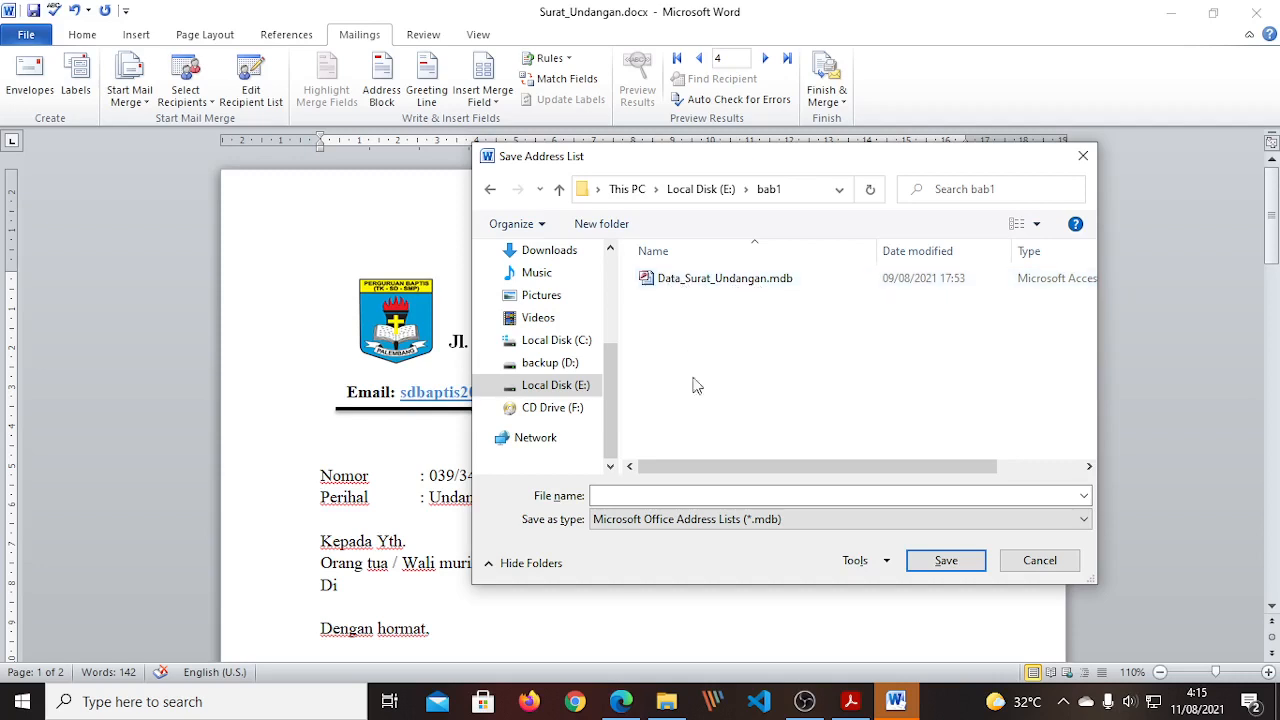
click(608, 495)
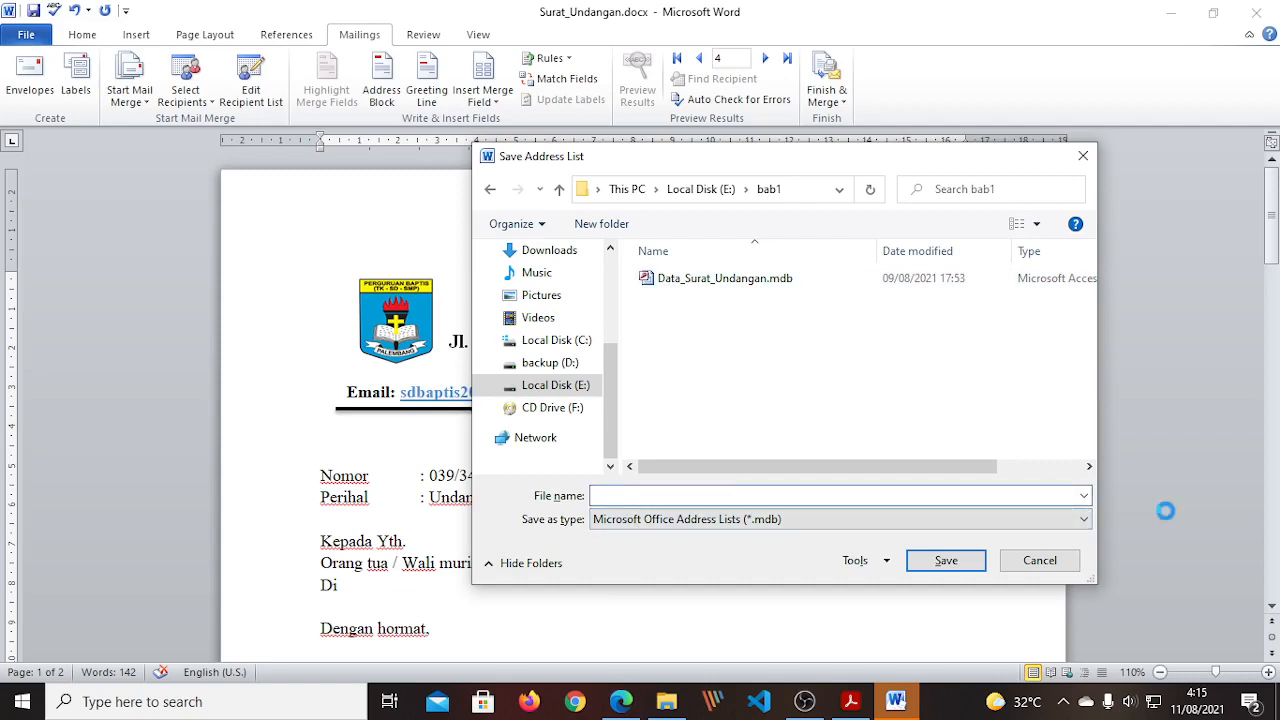
text(Data_Surat_U)
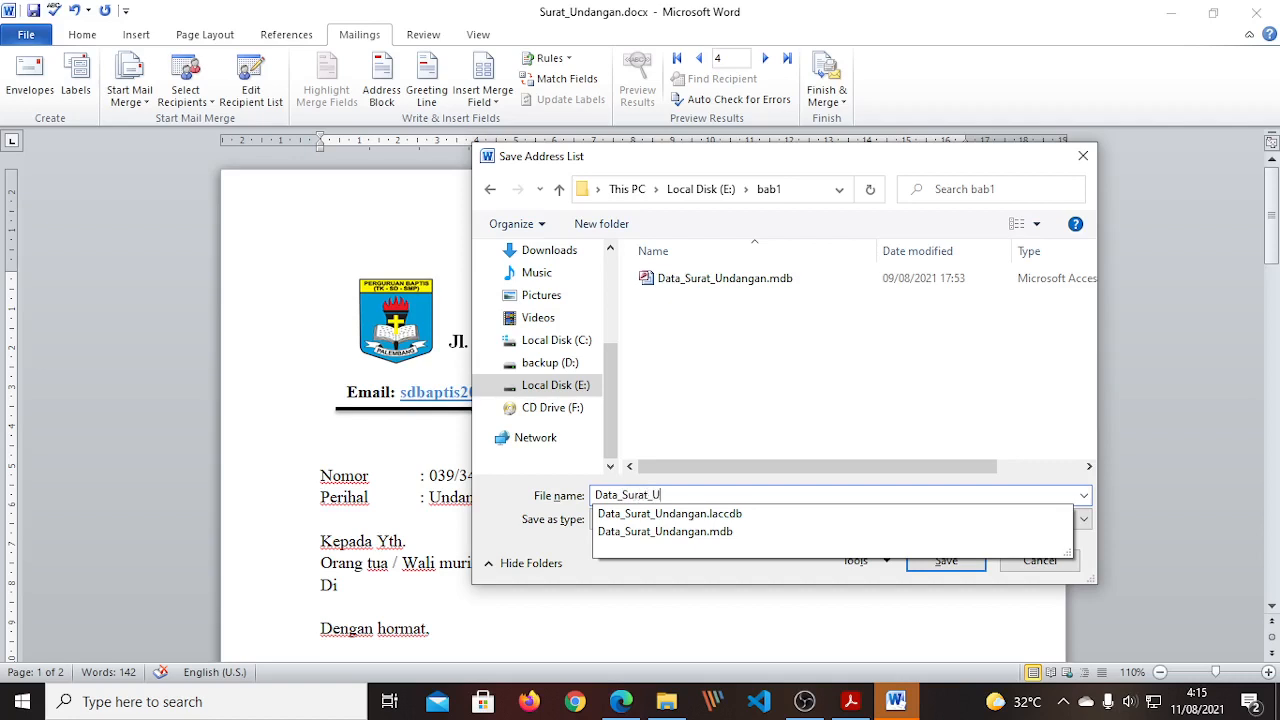
text(ndangan)
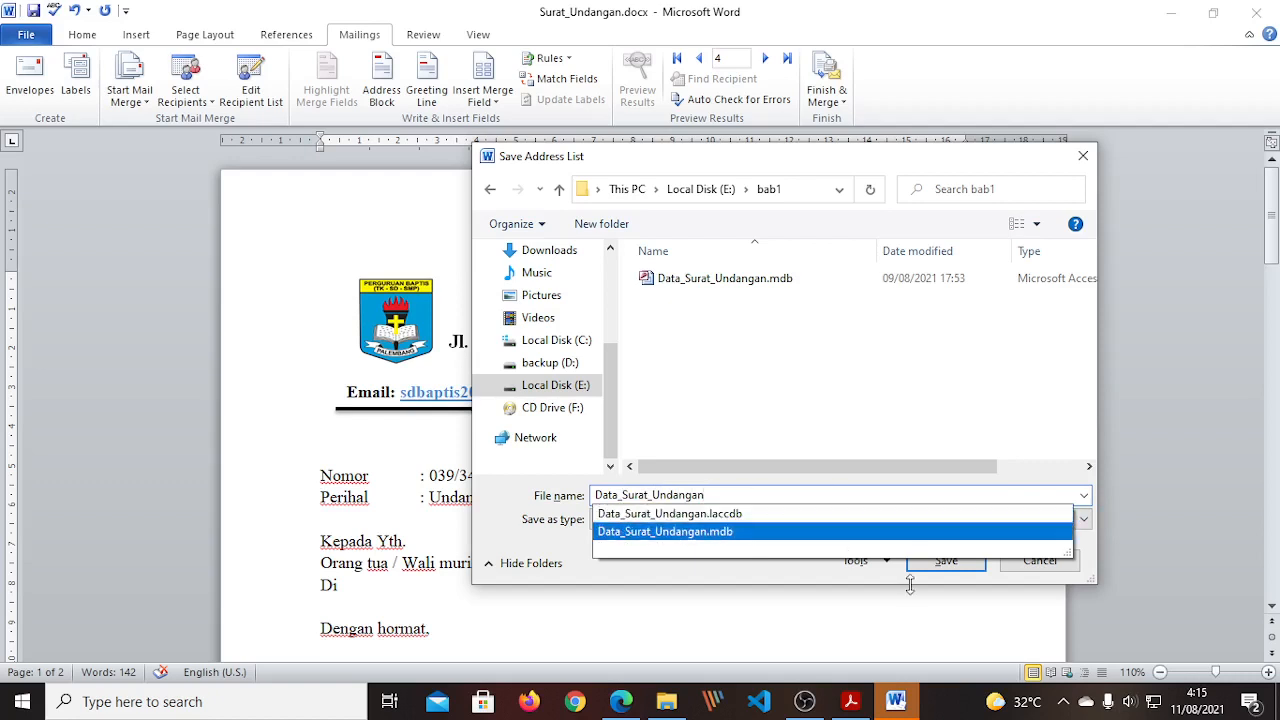
click(760, 541)
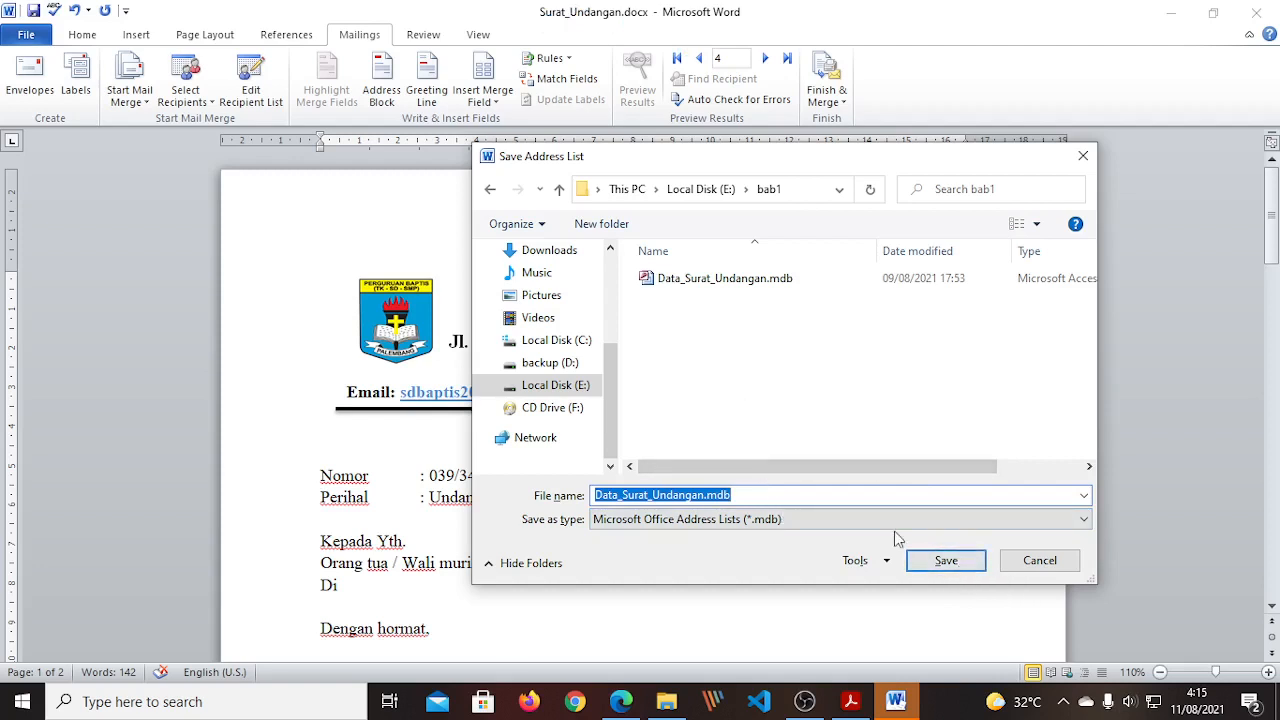
click(946, 561)
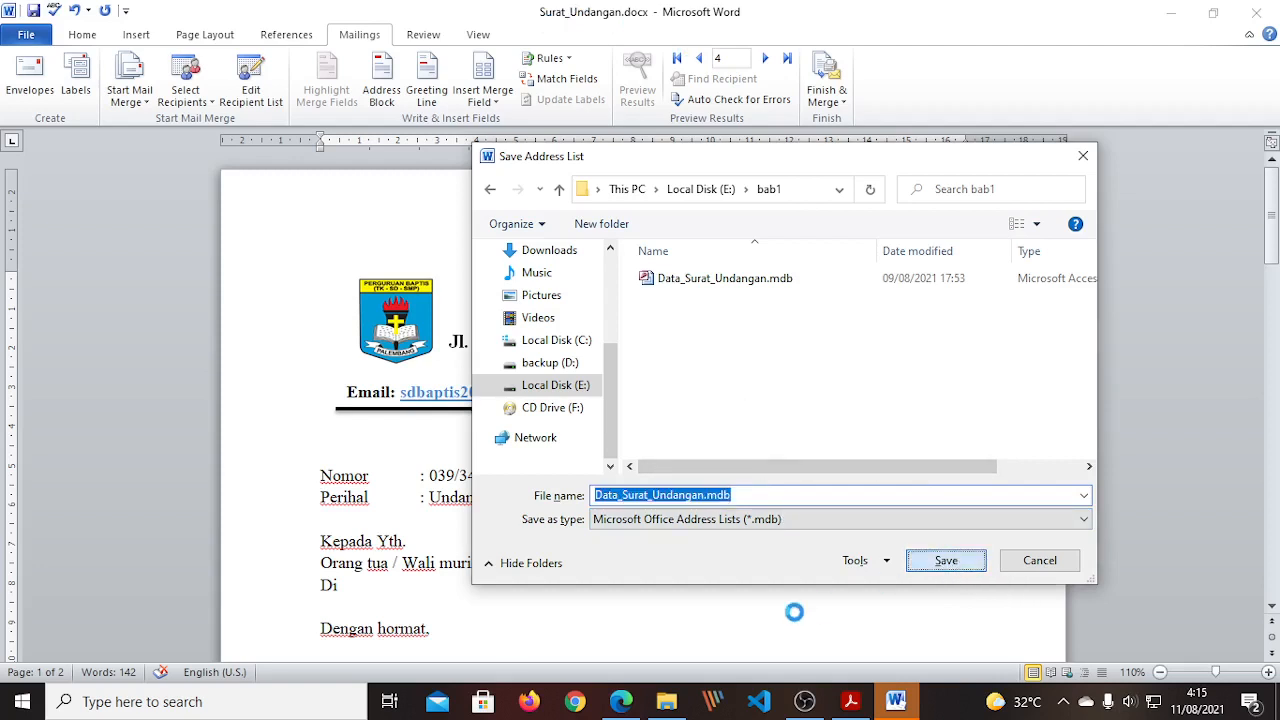
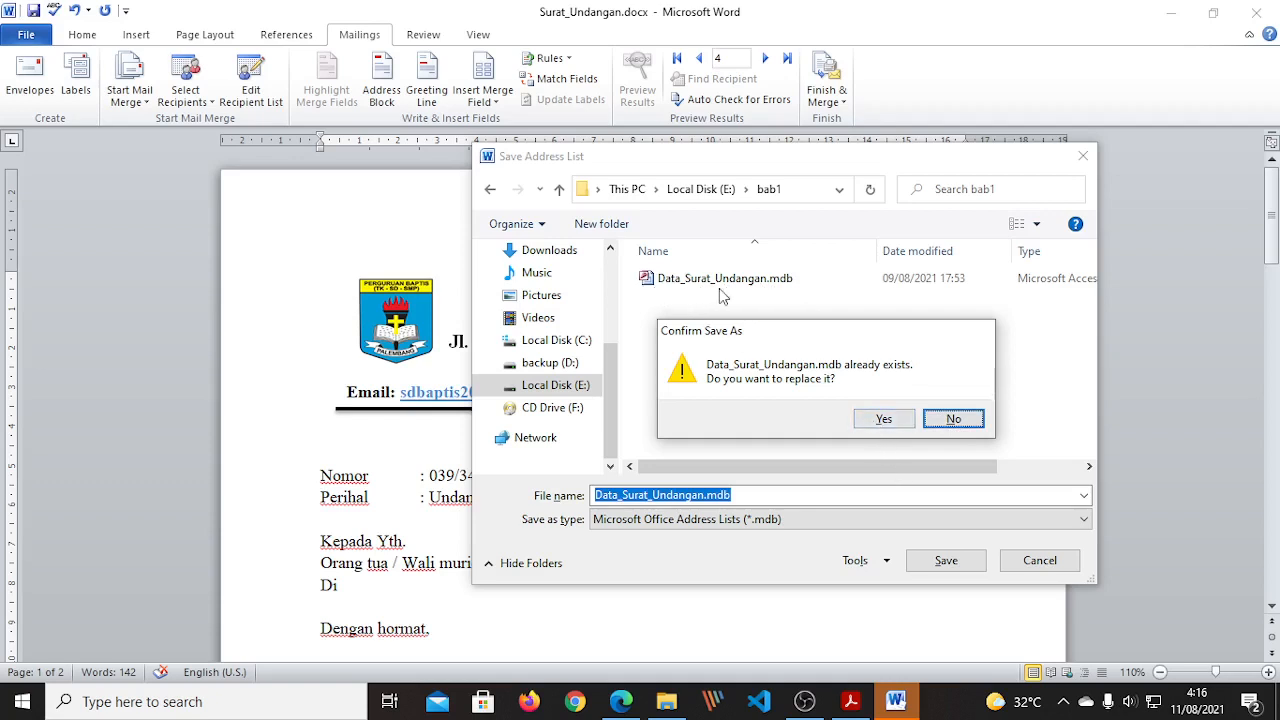
click(883, 421)
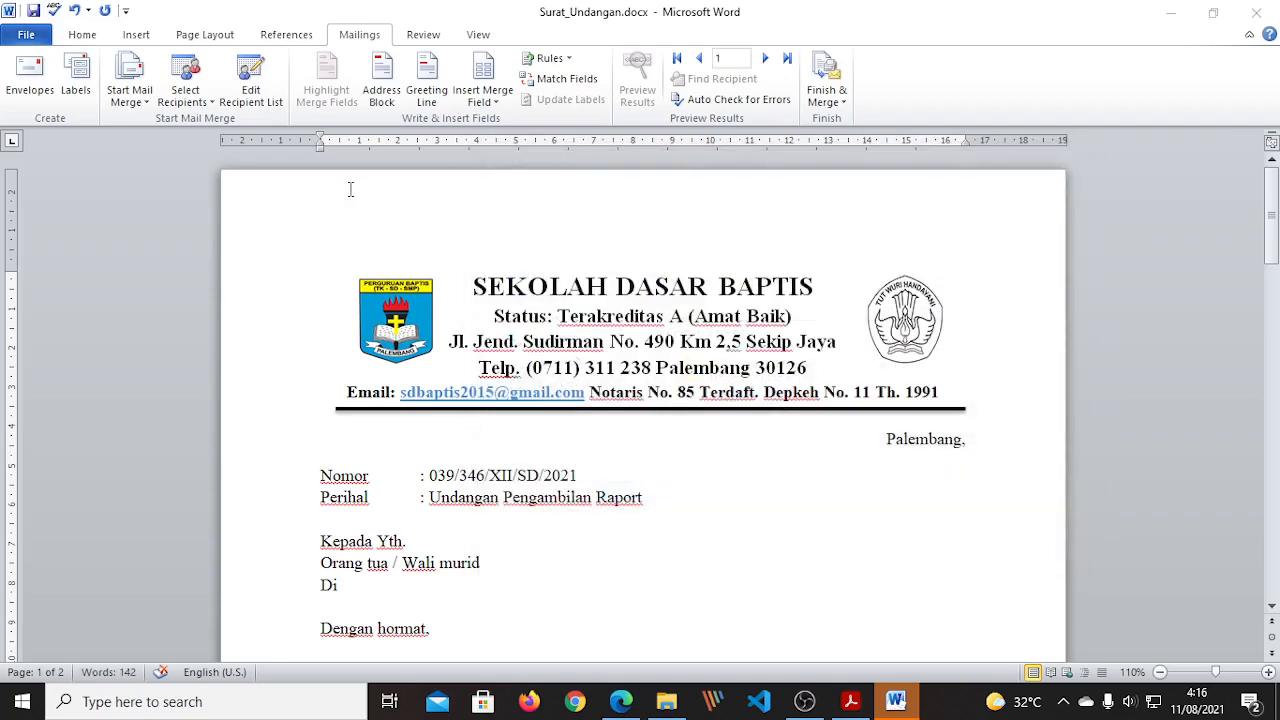
- Read the file-saving notes and the Langkah kesepuluh instructions on page 10 of the module PDF, and return to Word
click(899, 705)
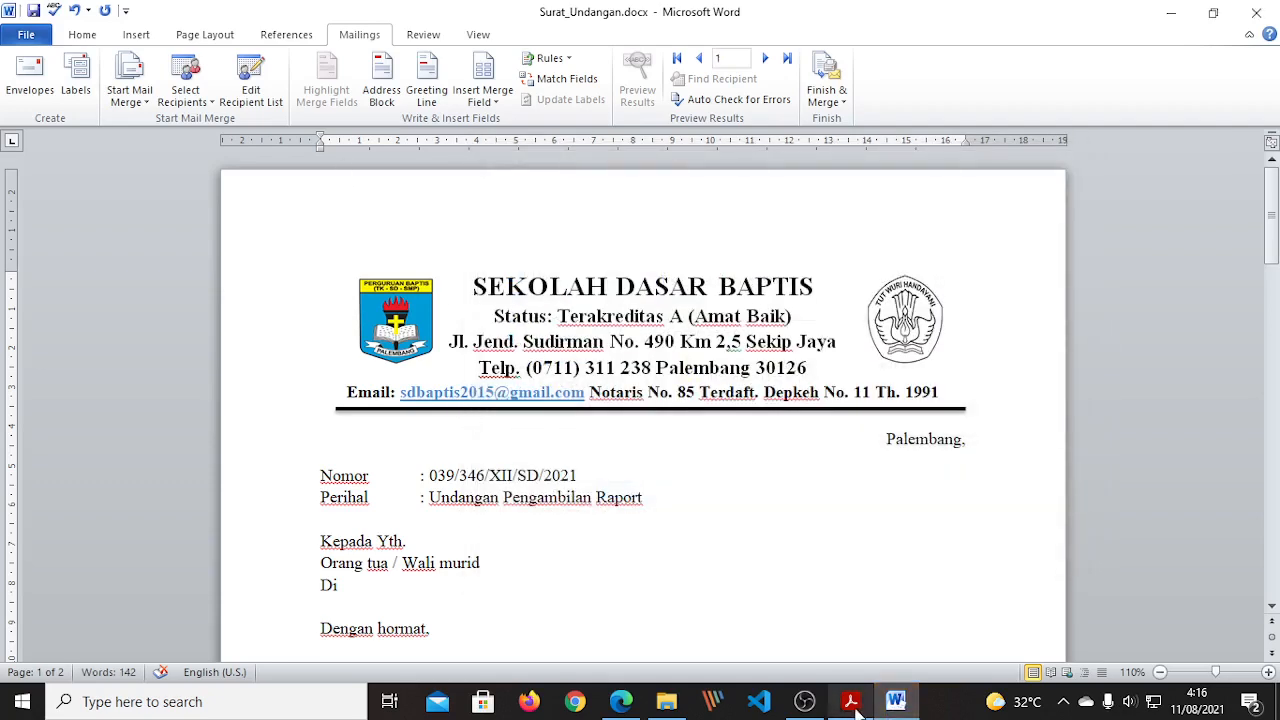
click(851, 701)
scroll(533, 462, down, 8)
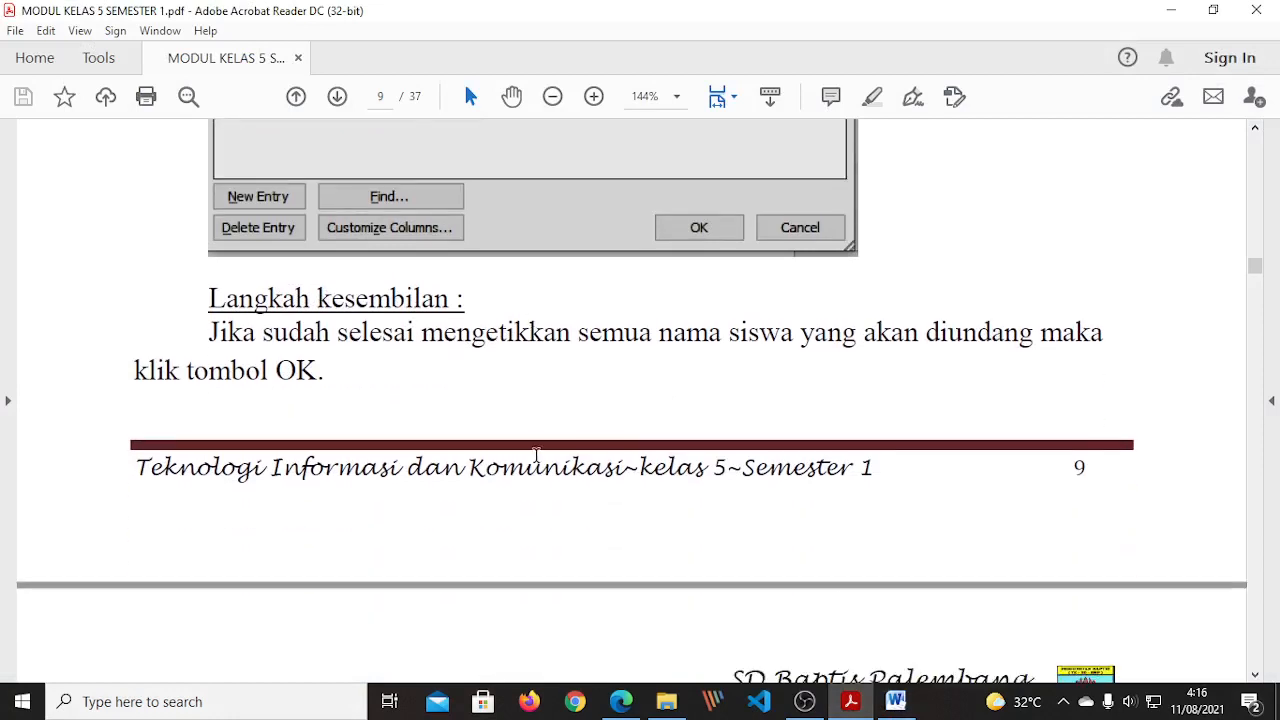
scroll(539, 455, down, 5)
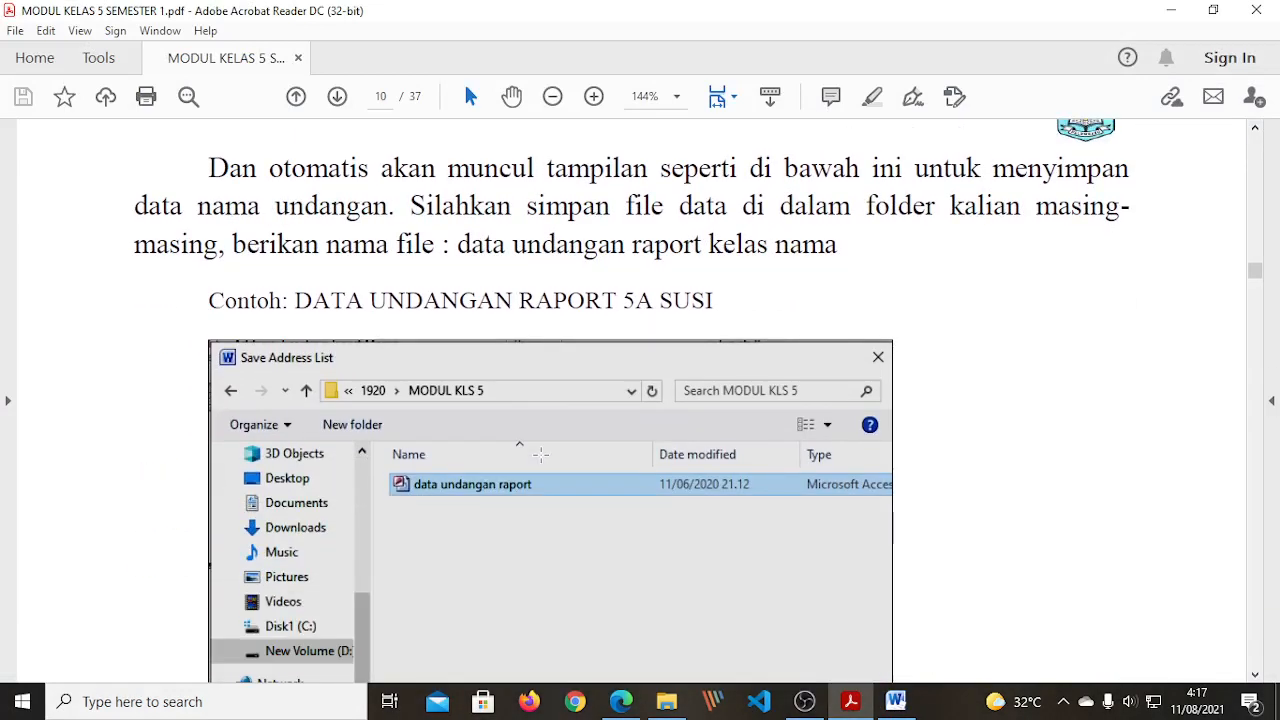
scroll(540, 455, down, 10)
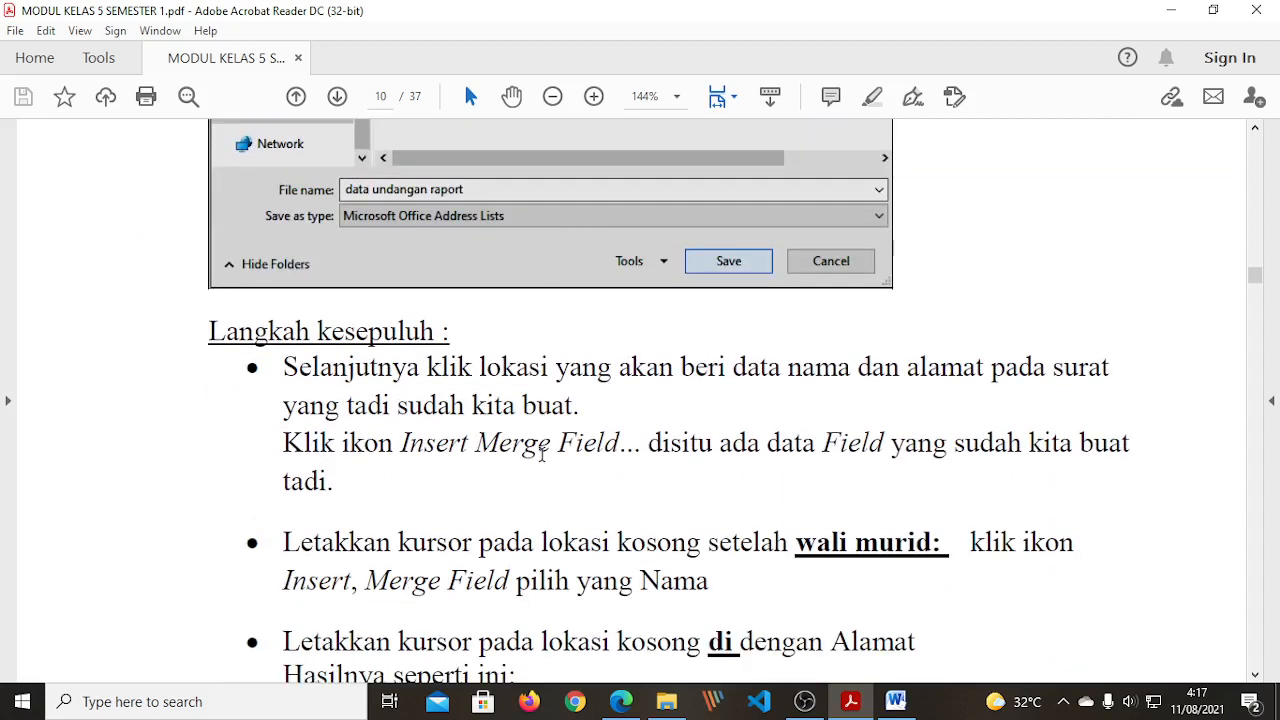
scroll(541, 455, down, 4)
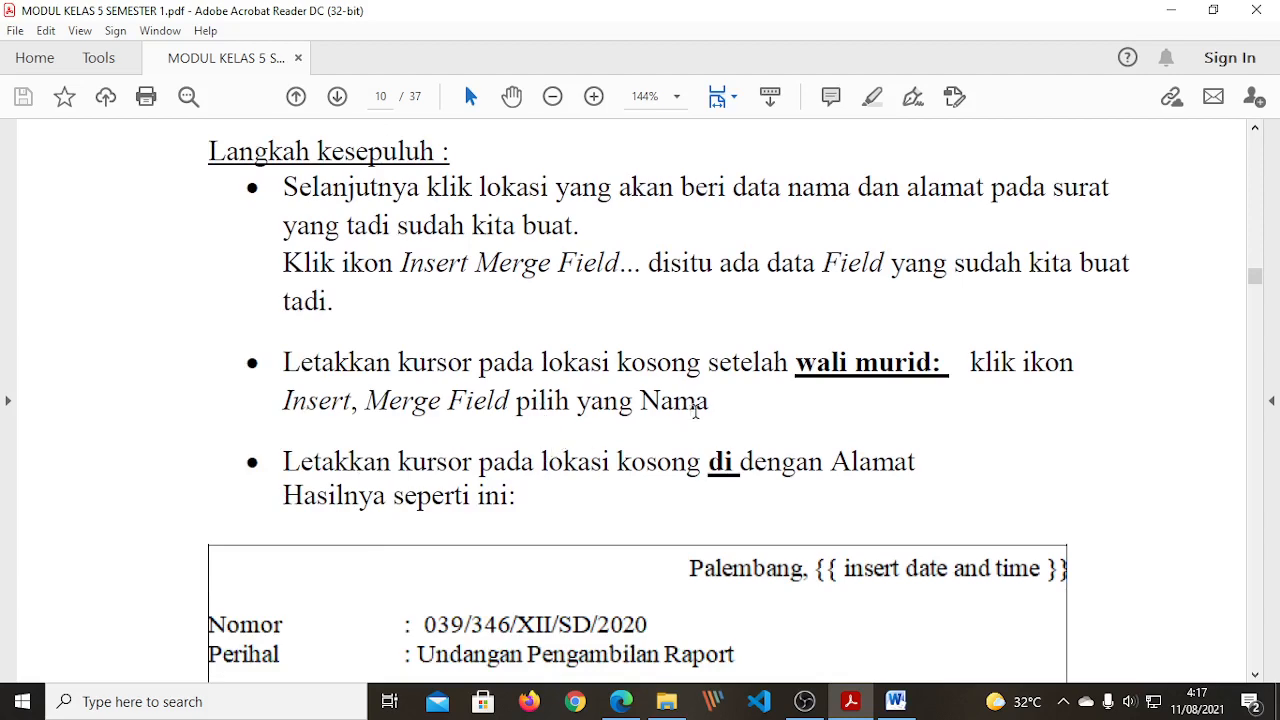
mouse_move(895, 703)
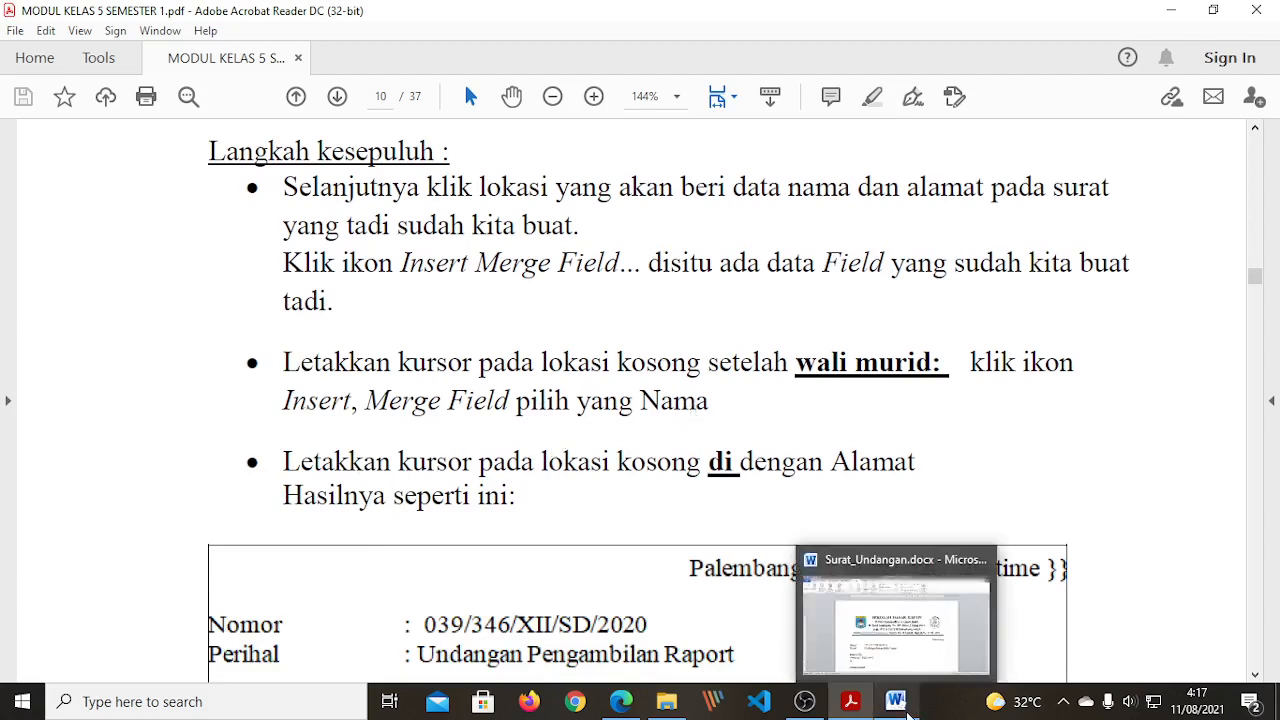
click(905, 708)
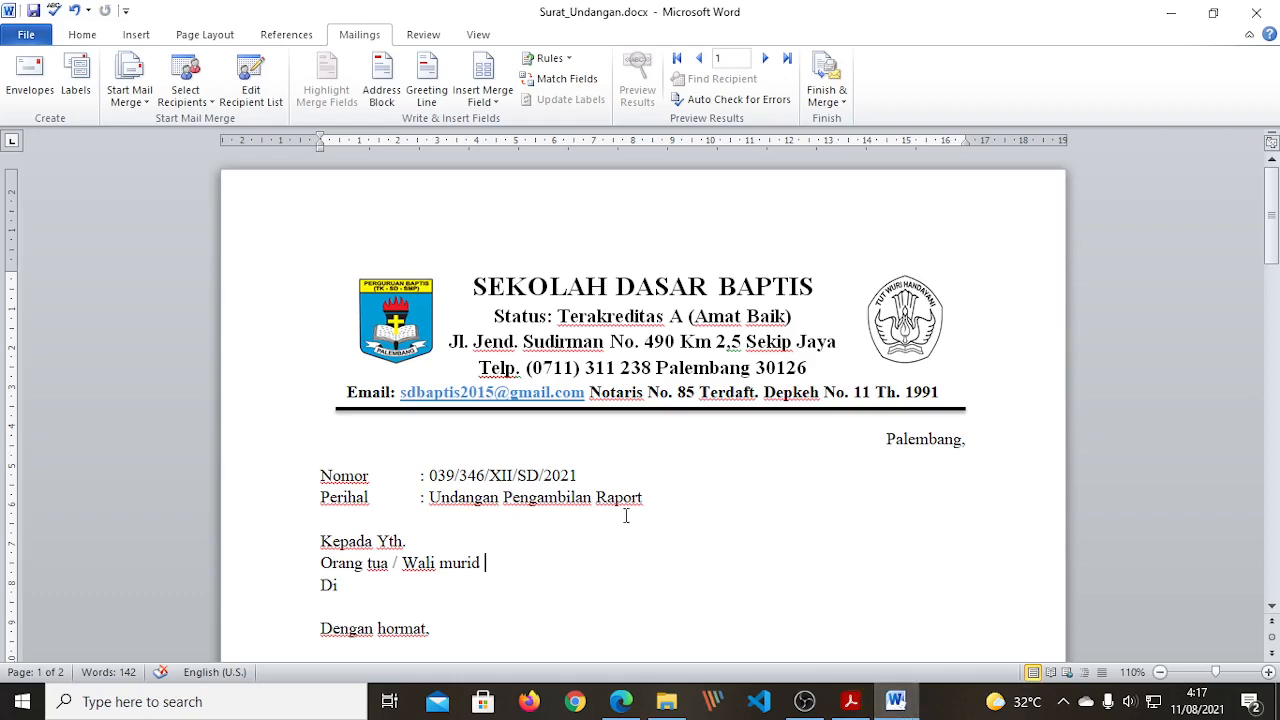
- Locate the blank spots after "Orang tua / Wali murid" and "Di" in the letter, ending with the cursor after "Wali murid"
scroll(626, 516, down, 2)
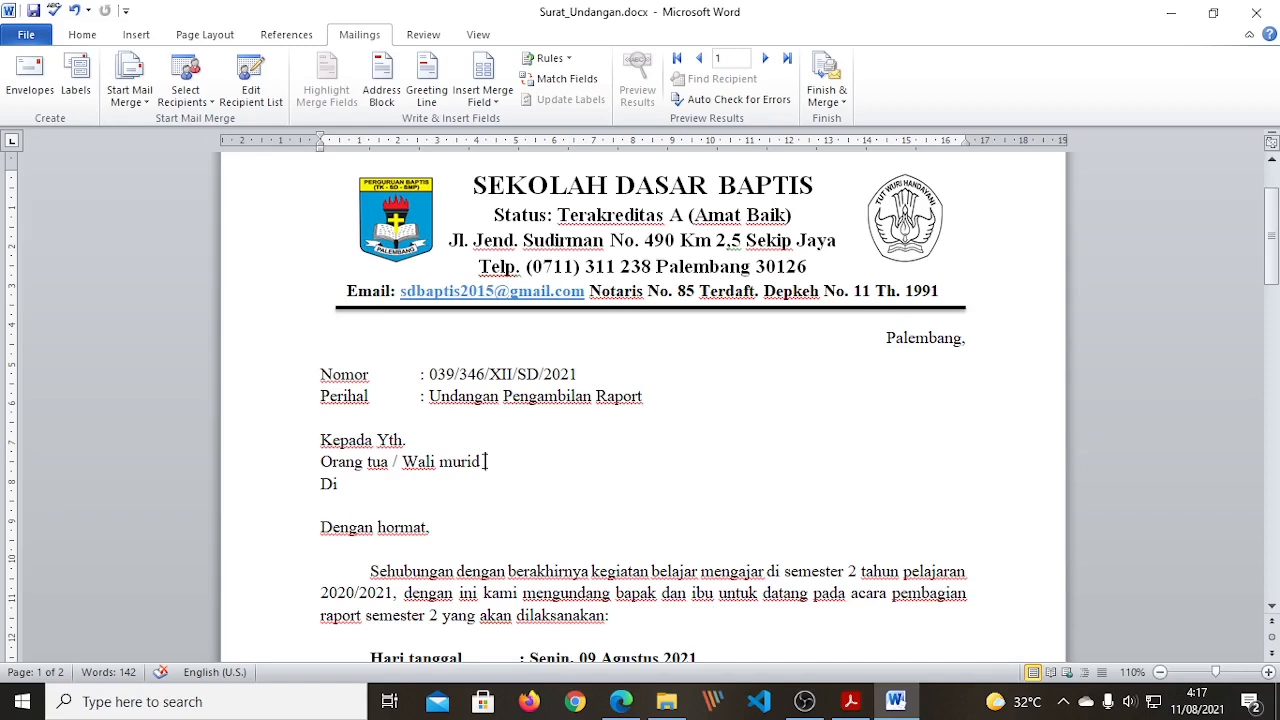
drag(321, 462, 484, 463)
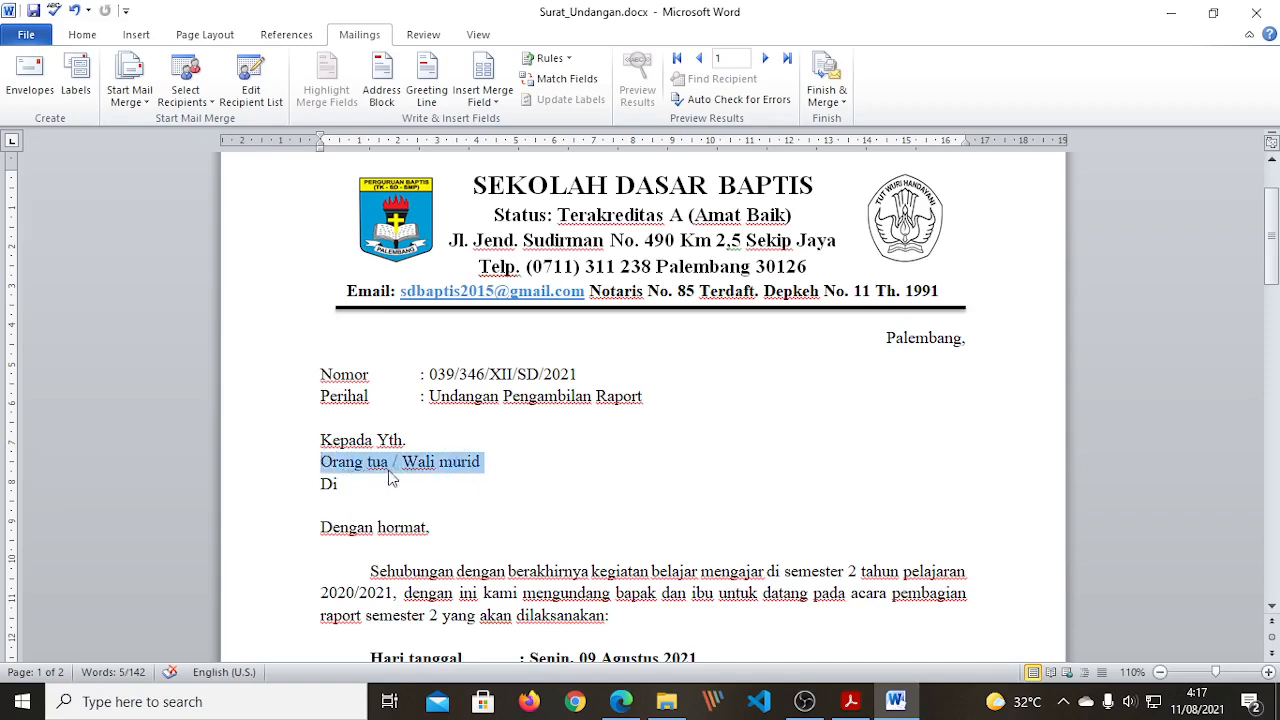
click(494, 466)
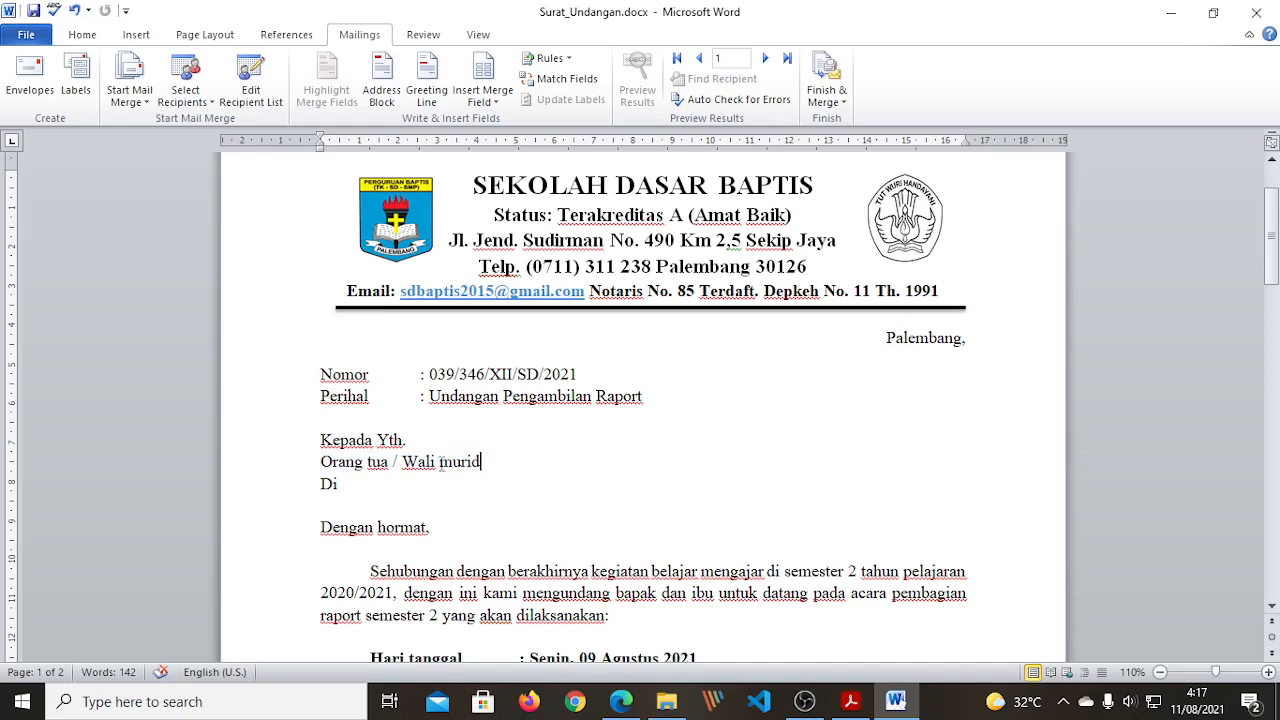
drag(440, 461, 485, 459)
click(504, 463)
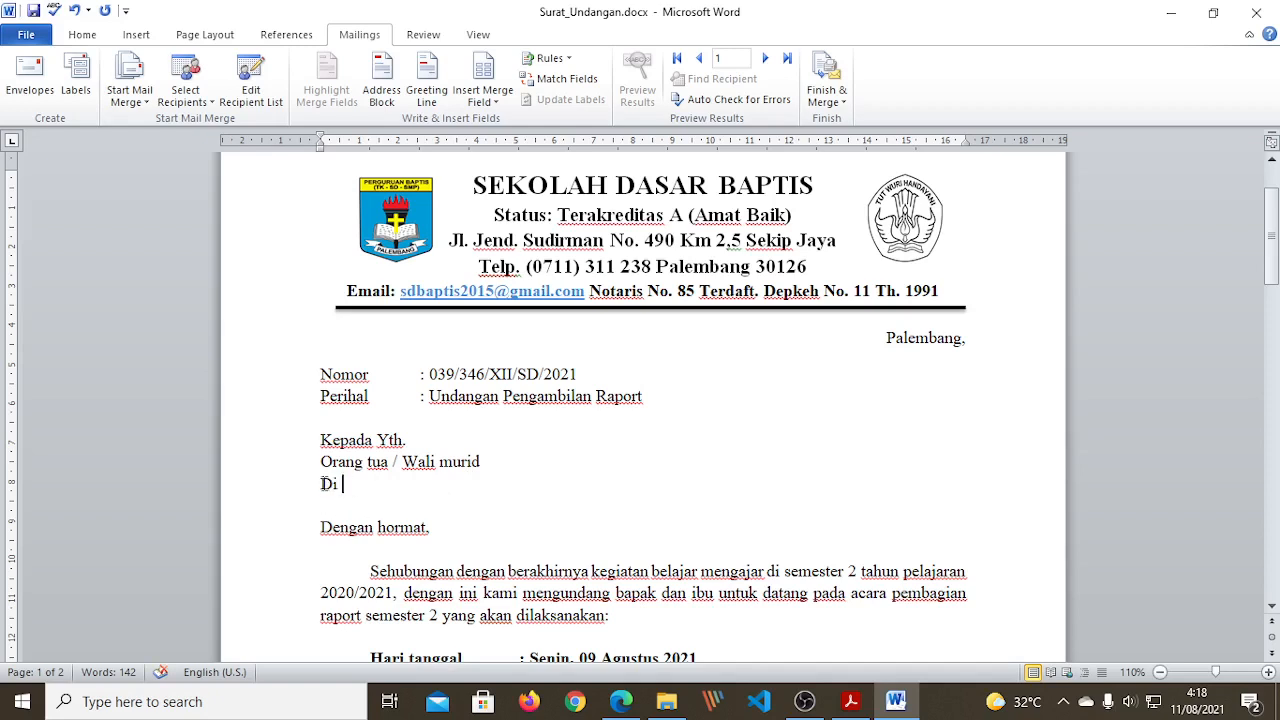
click(344, 484)
click(490, 461)
click(487, 462)
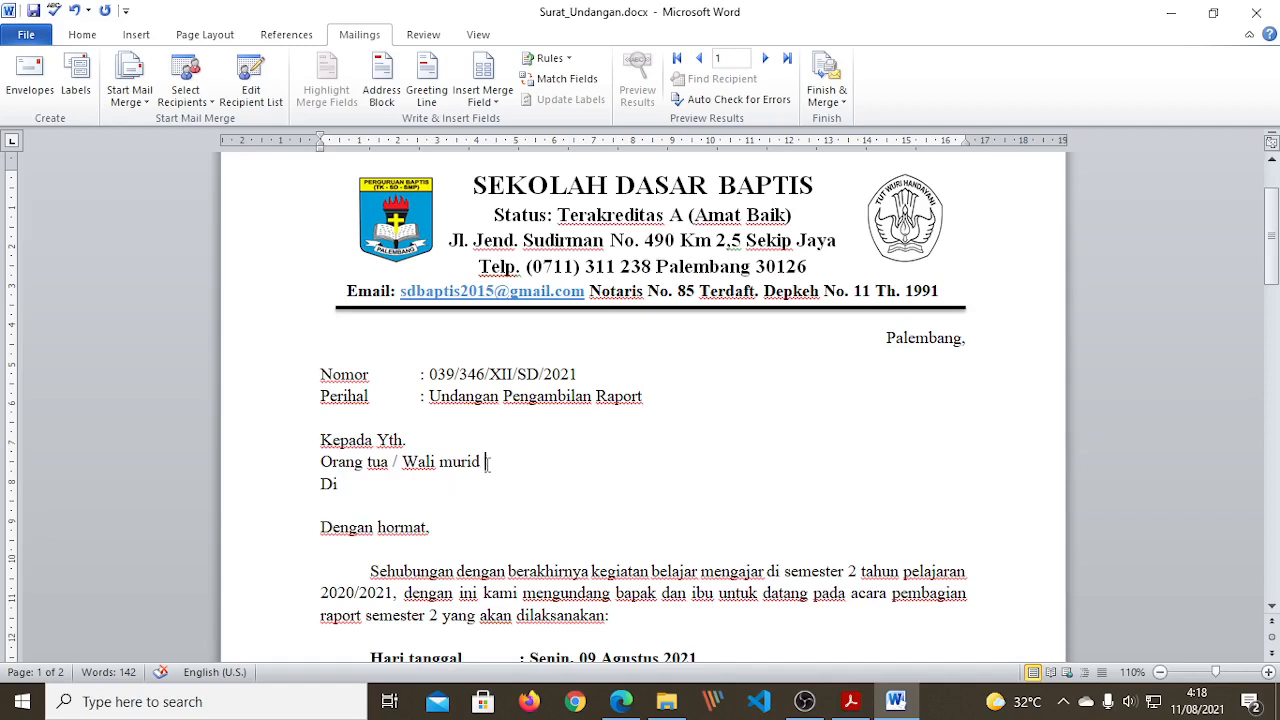
click(347, 484)
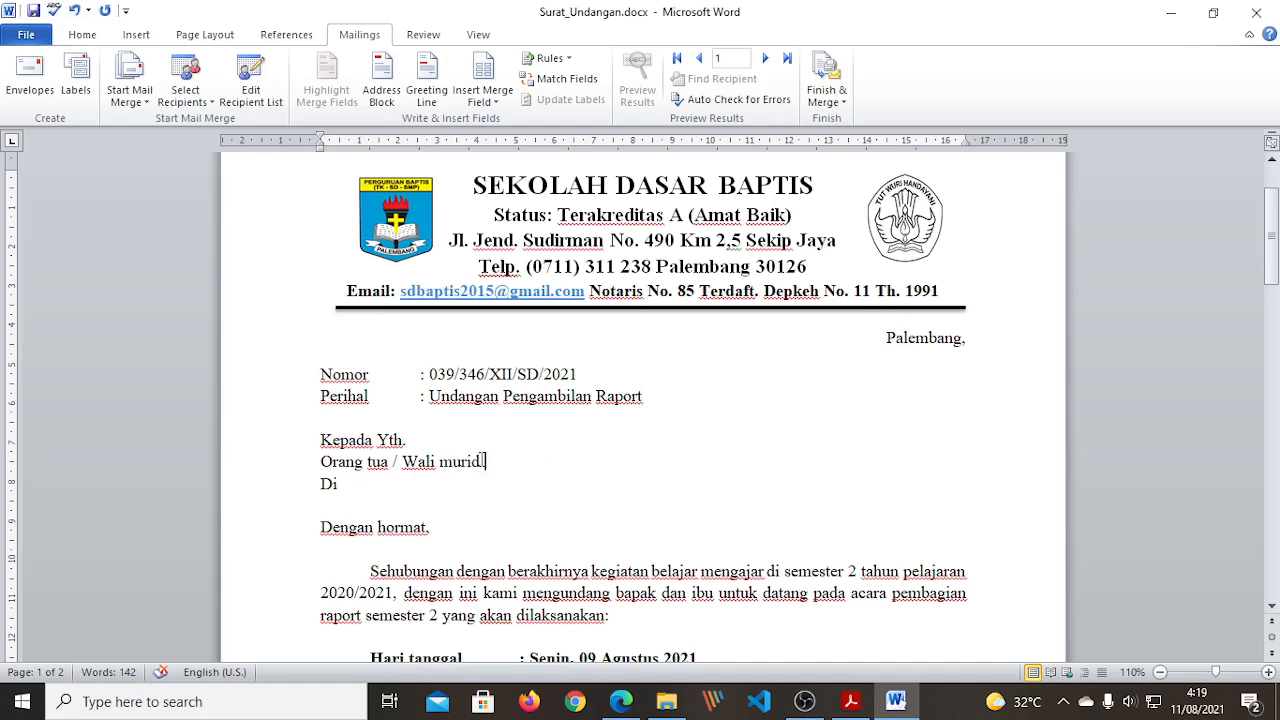
click(350, 487)
click(346, 484)
click(495, 459)
- Highlight the words "Insert Merge Field" under Langkah kesepuluh in the module PDF, and return to the letter in Word
click(851, 701)
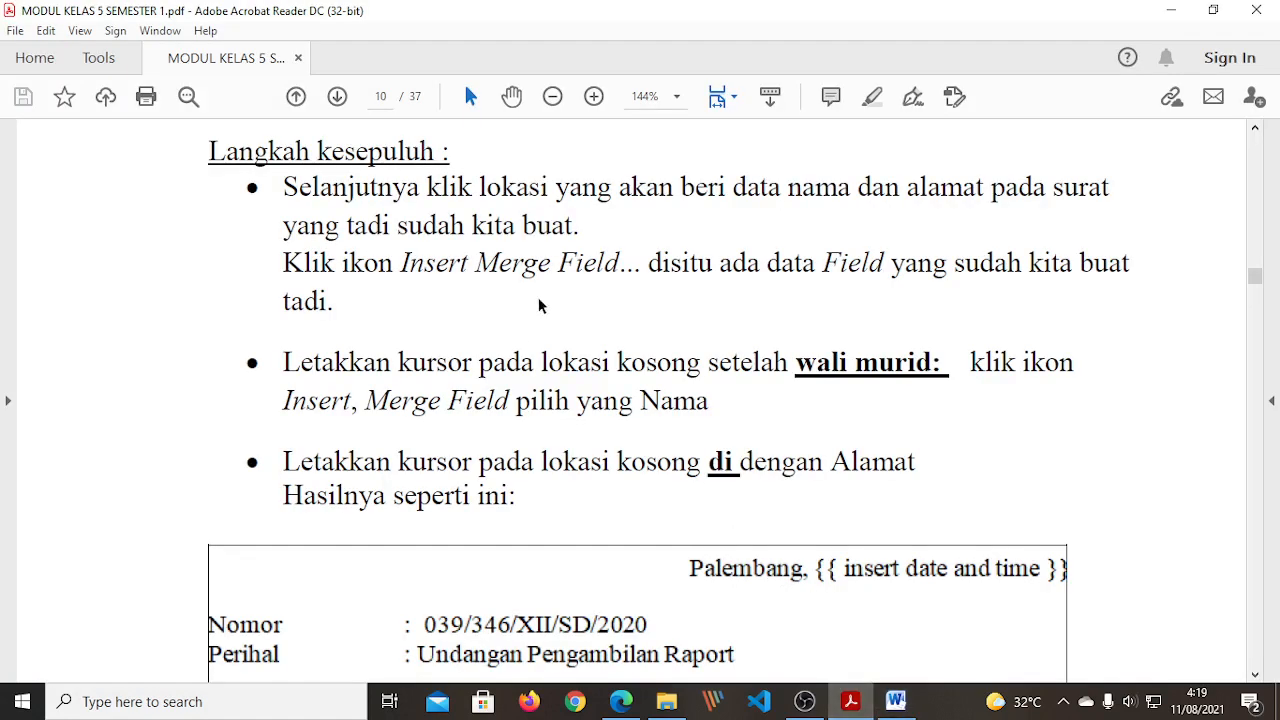
drag(404, 263, 620, 264)
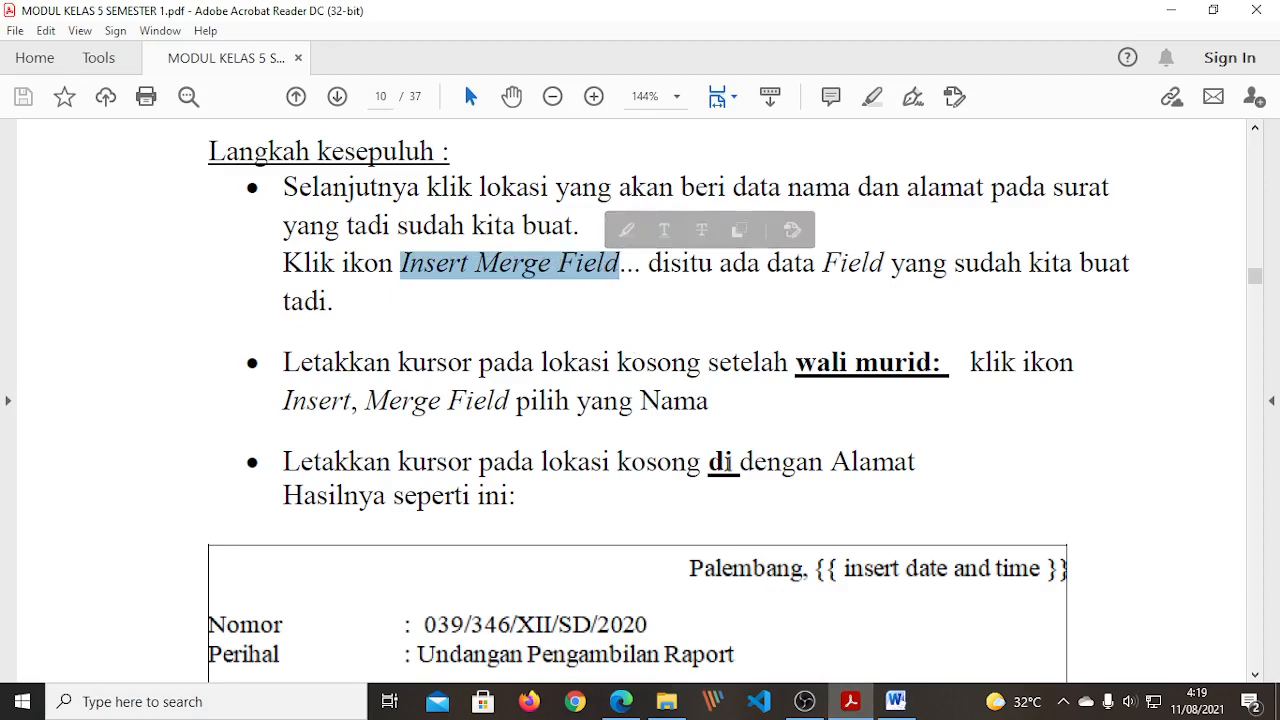
click(895, 701)
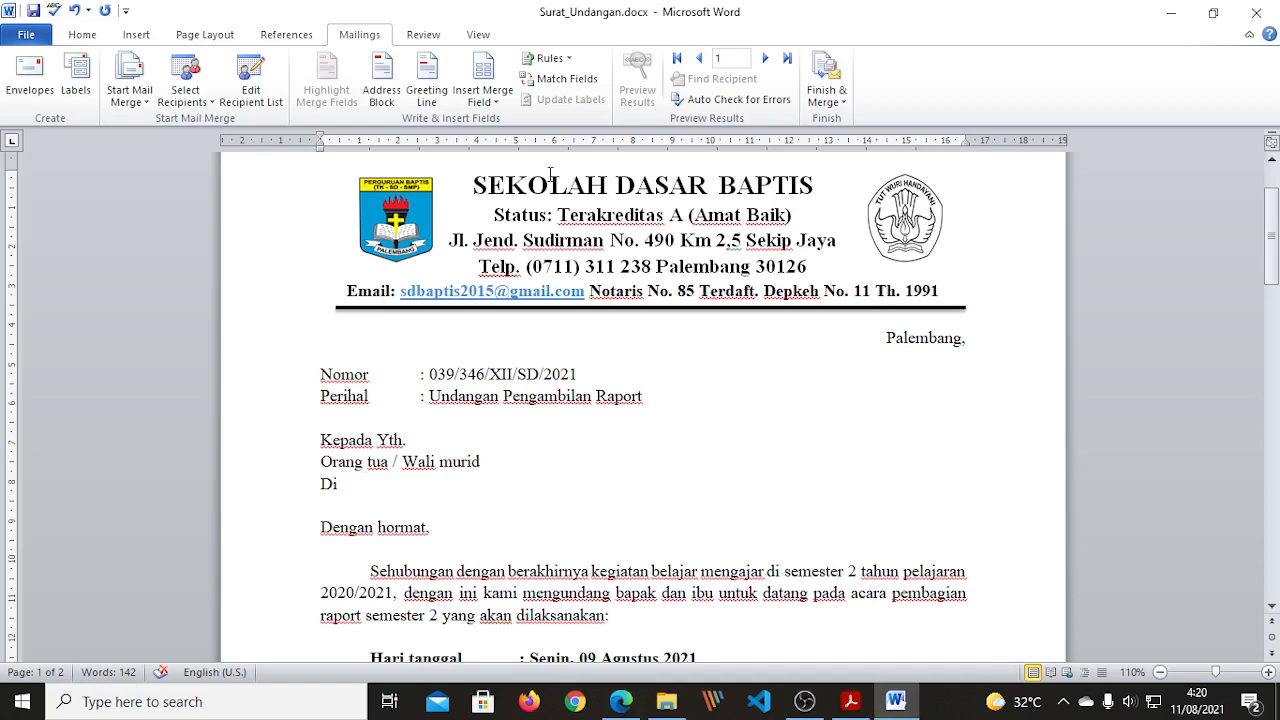
- Insert the Nama merge field after "Orang tua / Wali murid", separated by one space
click(517, 460)
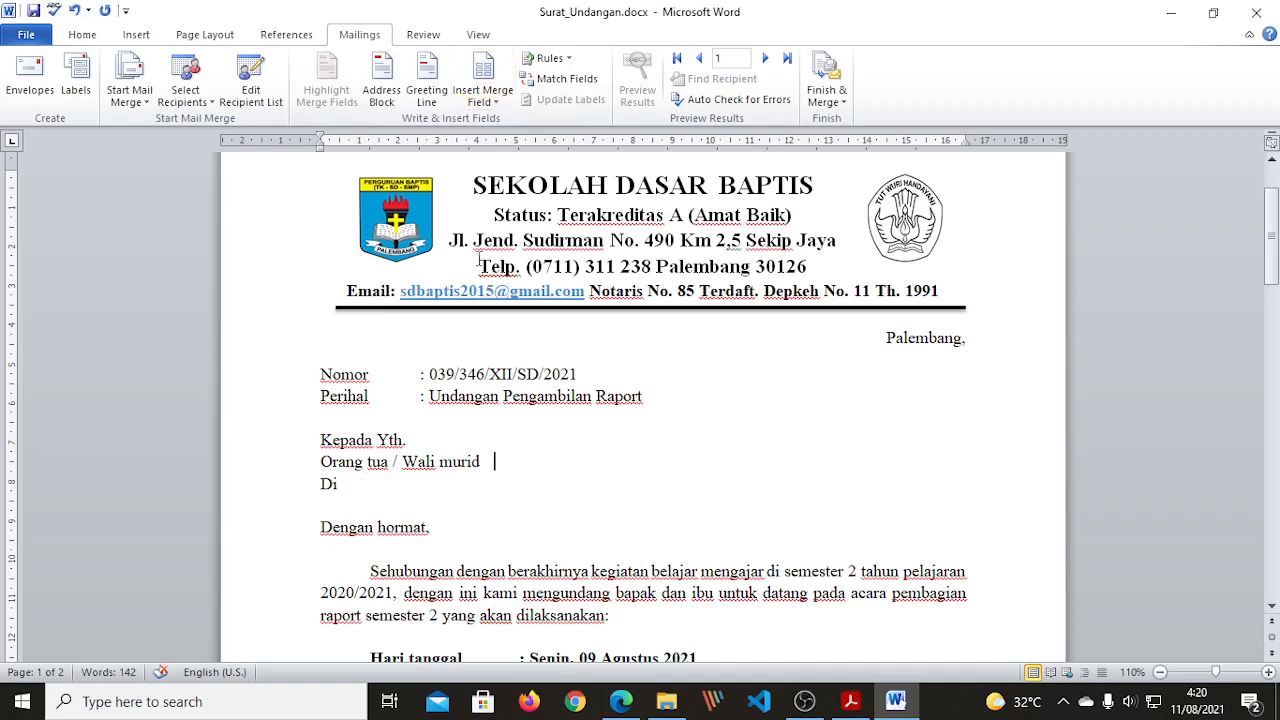
click(487, 460)
click(483, 463)
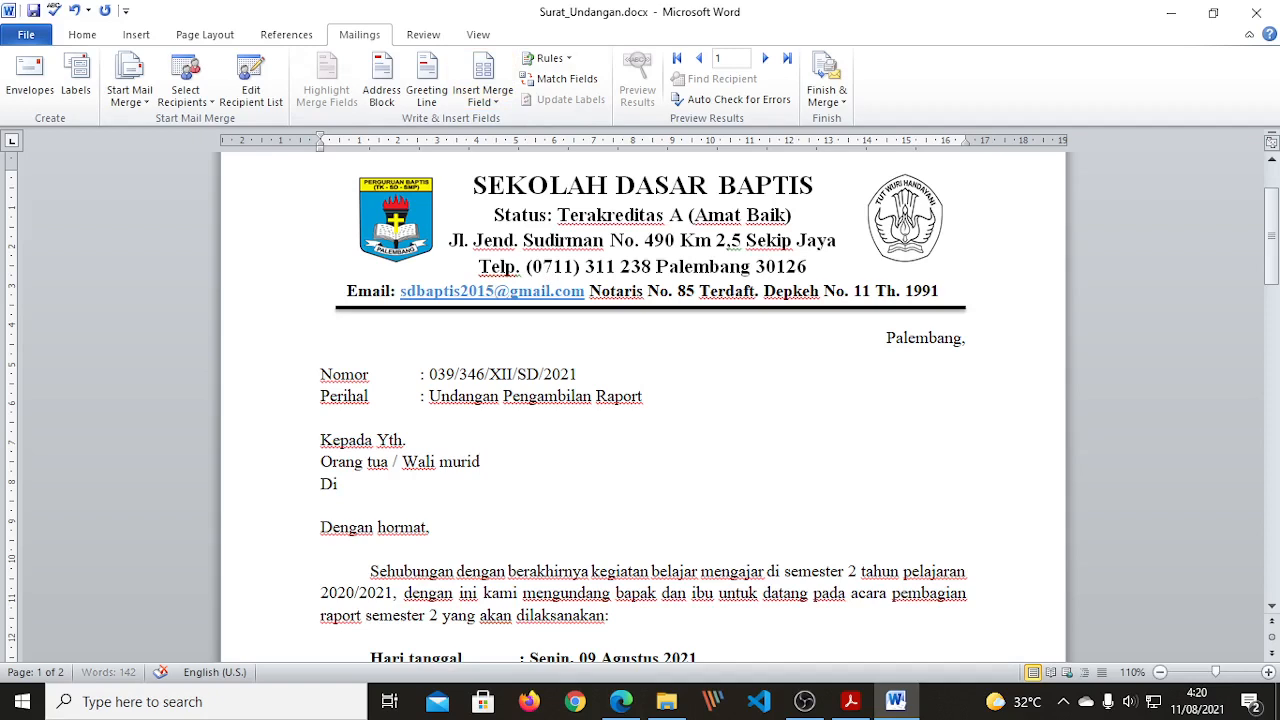
click(501, 103)
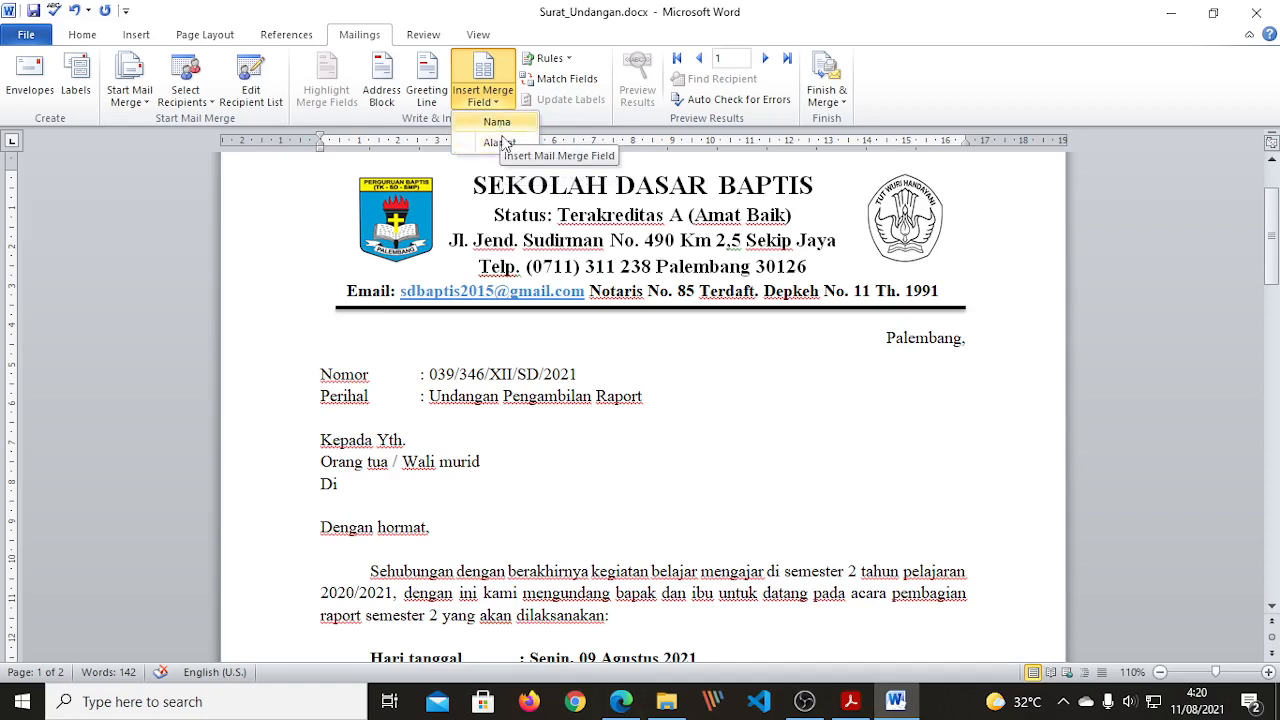
click(492, 464)
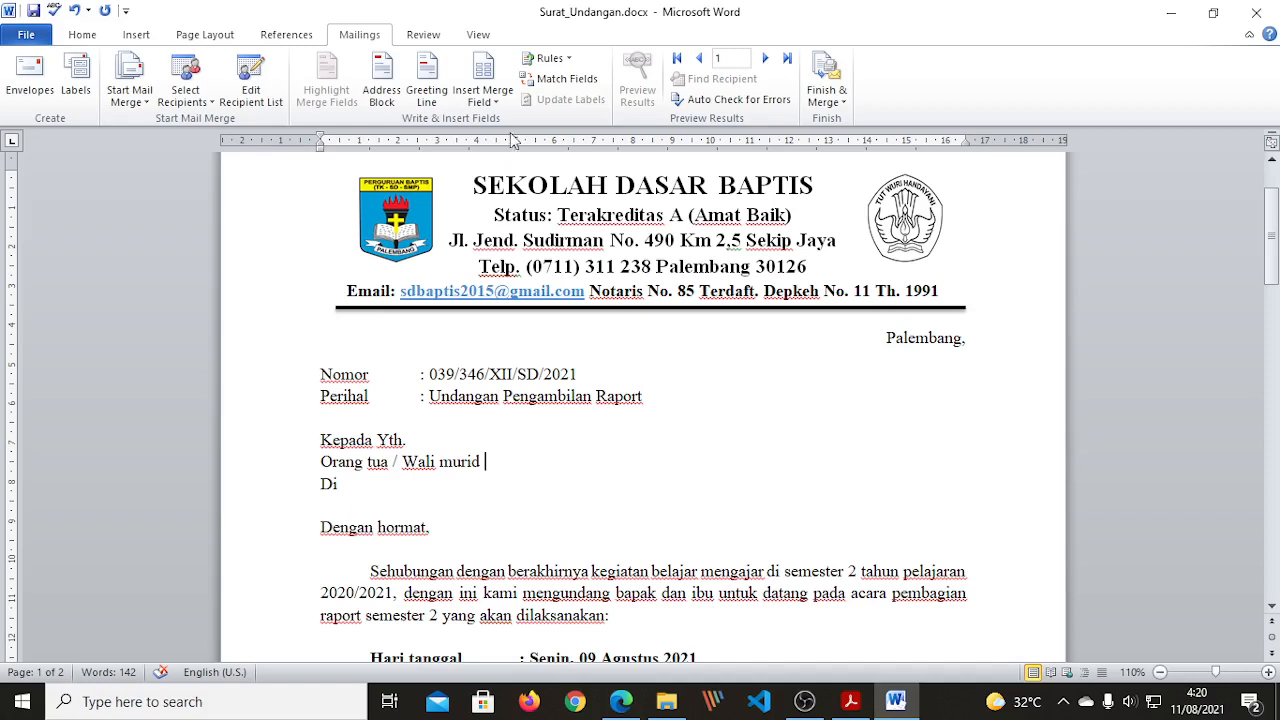
click(484, 96)
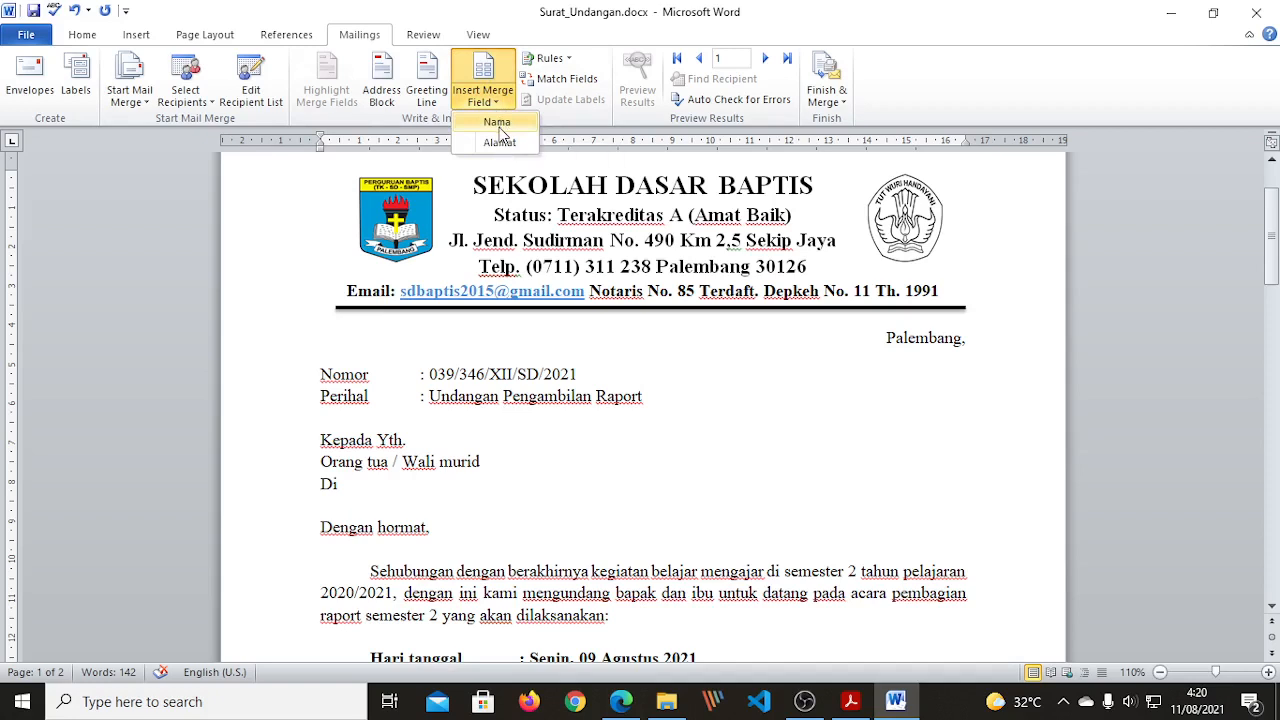
click(498, 122)
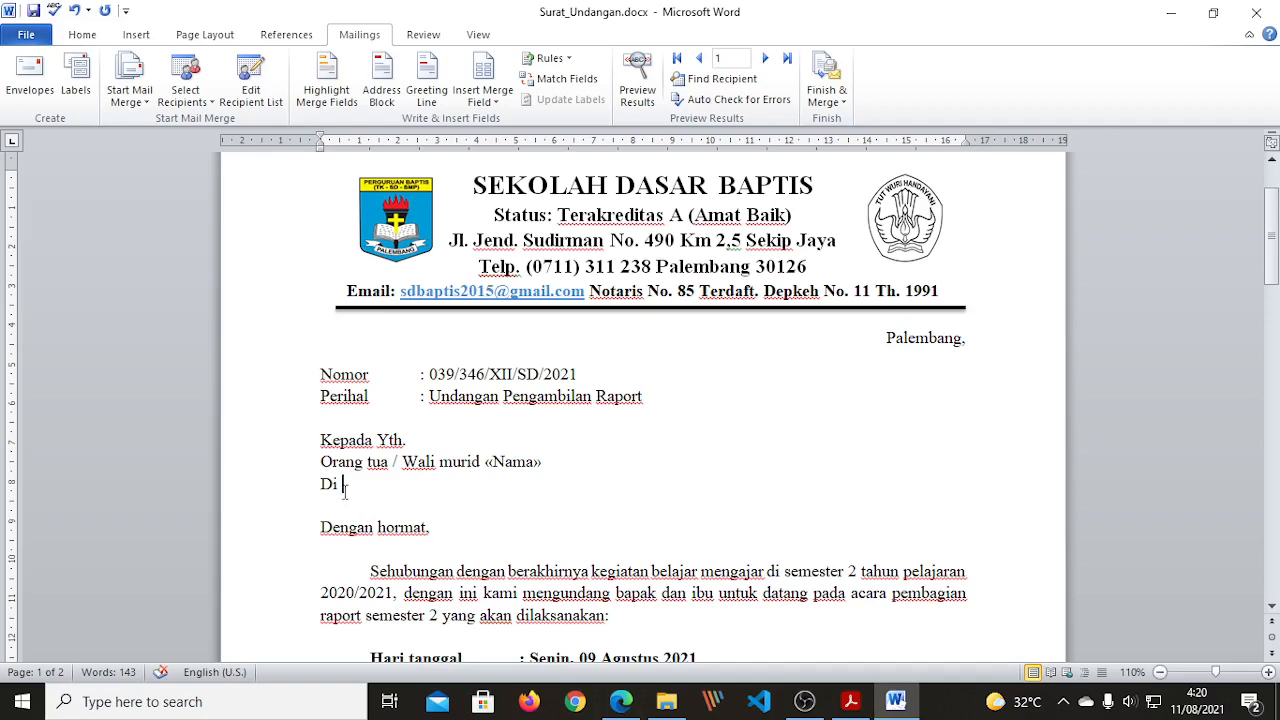
- Insert the Alamat merge field after "Di" in the recipient block of the letter
click(503, 104)
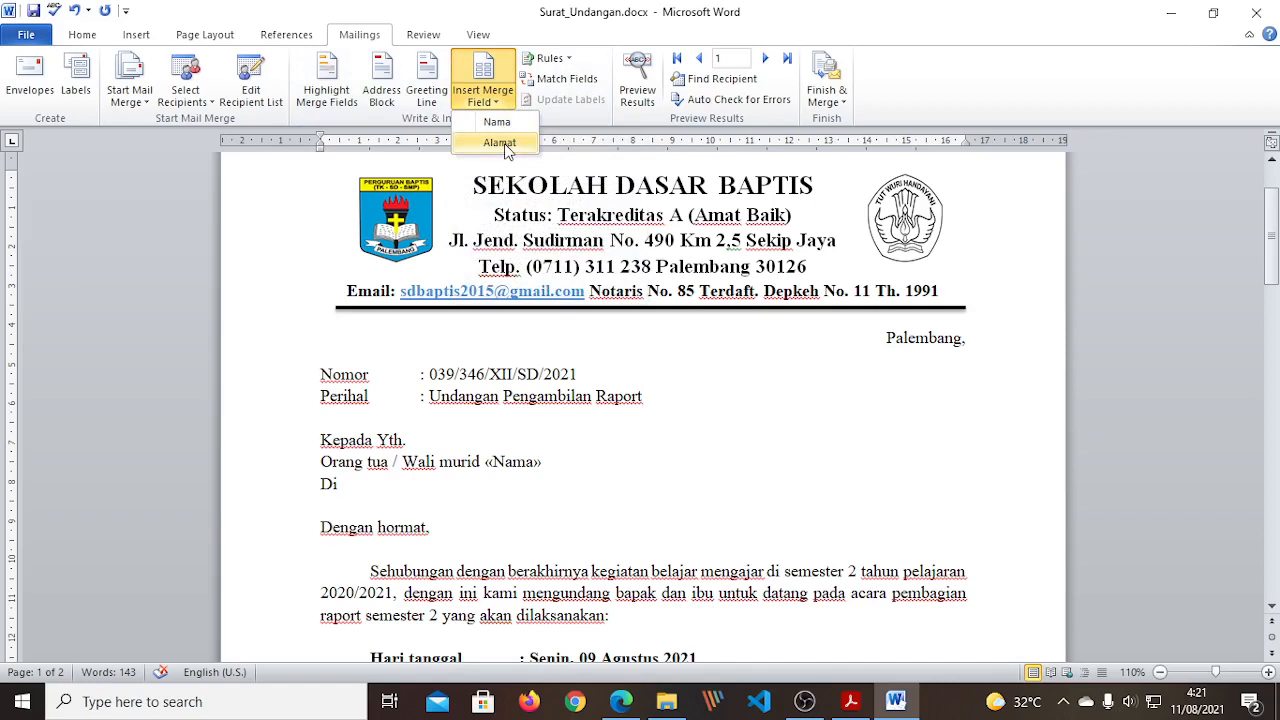
click(499, 143)
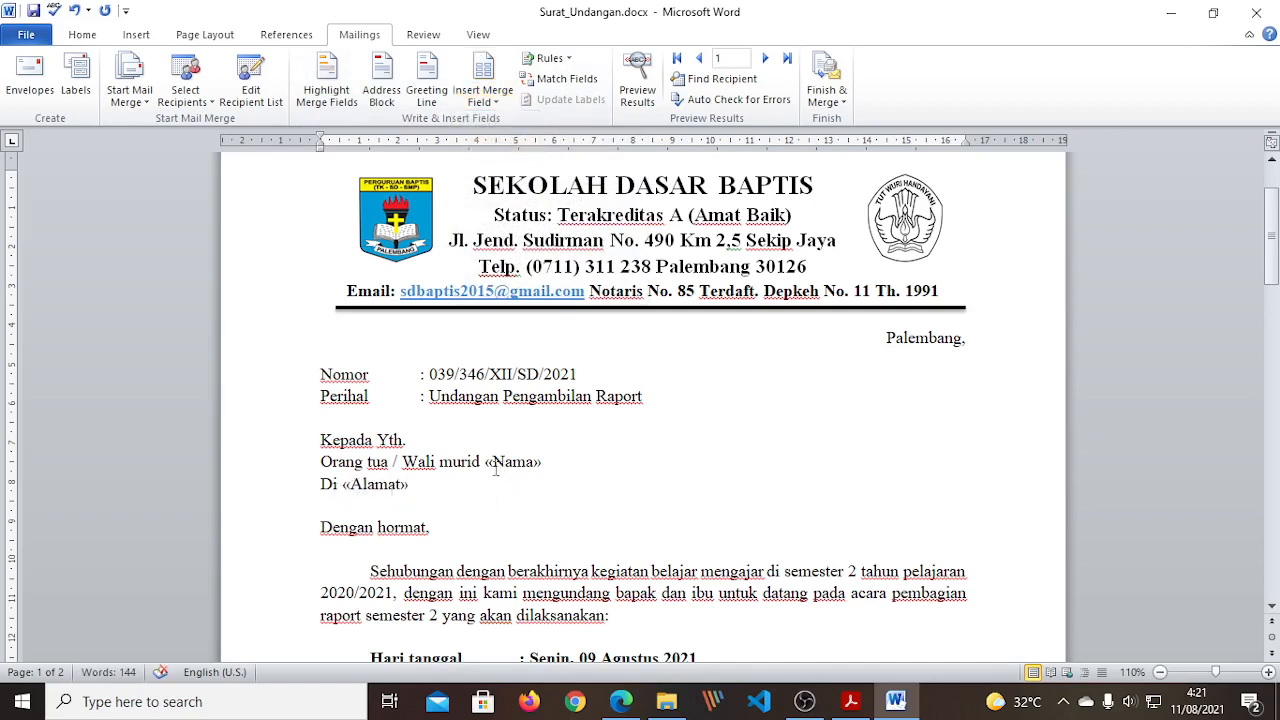
drag(486, 463, 548, 467)
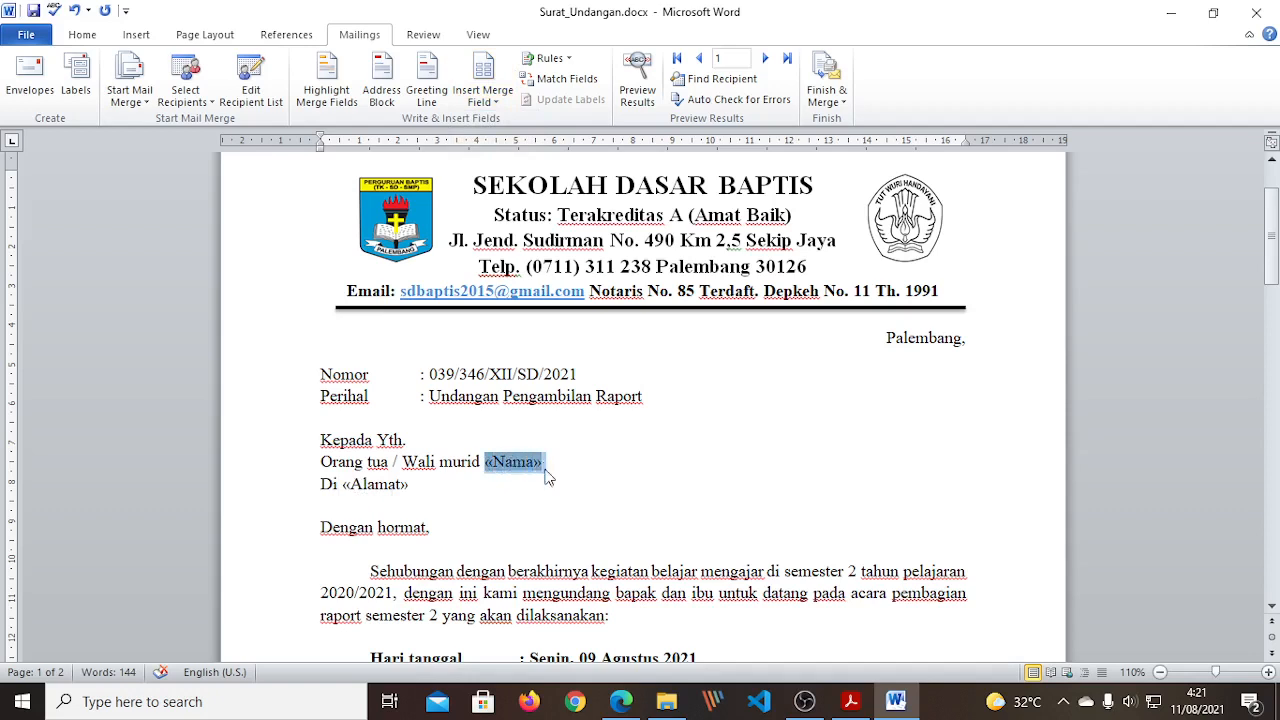
click(509, 507)
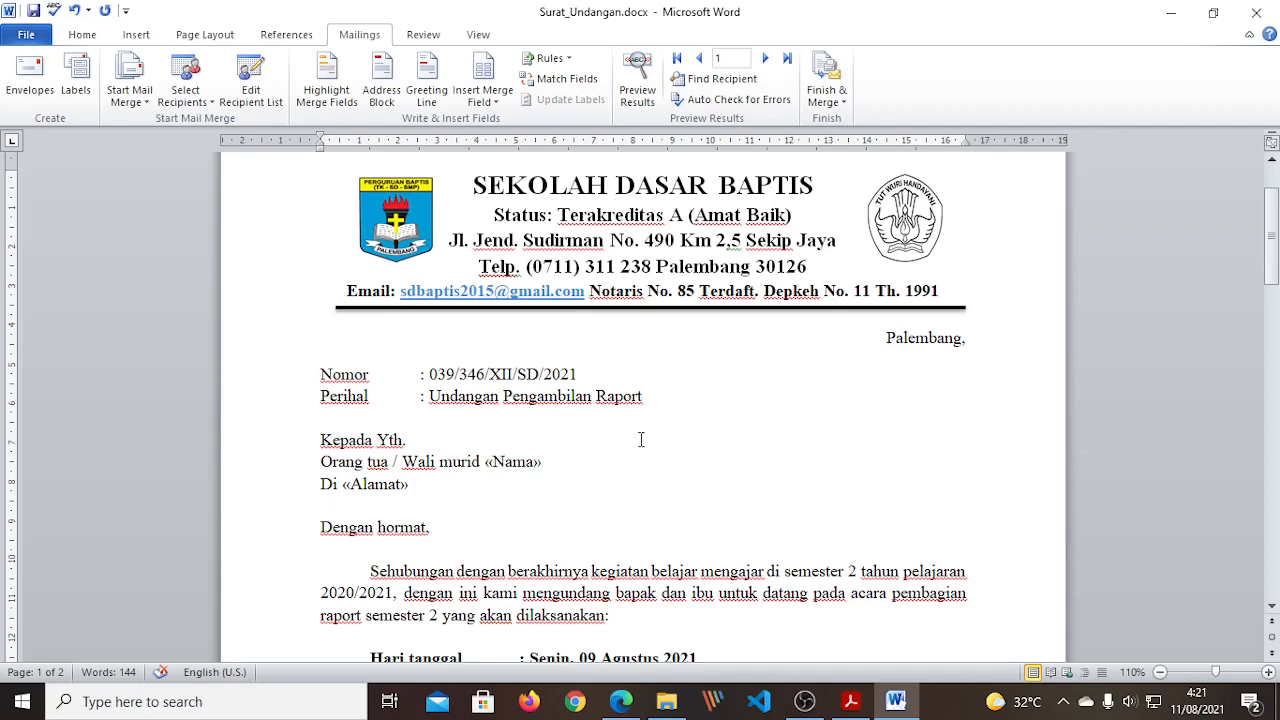
- Read the Langkah kesebelas instructions on page 11 of the module PDF, and return to the letter in Word
click(857, 707)
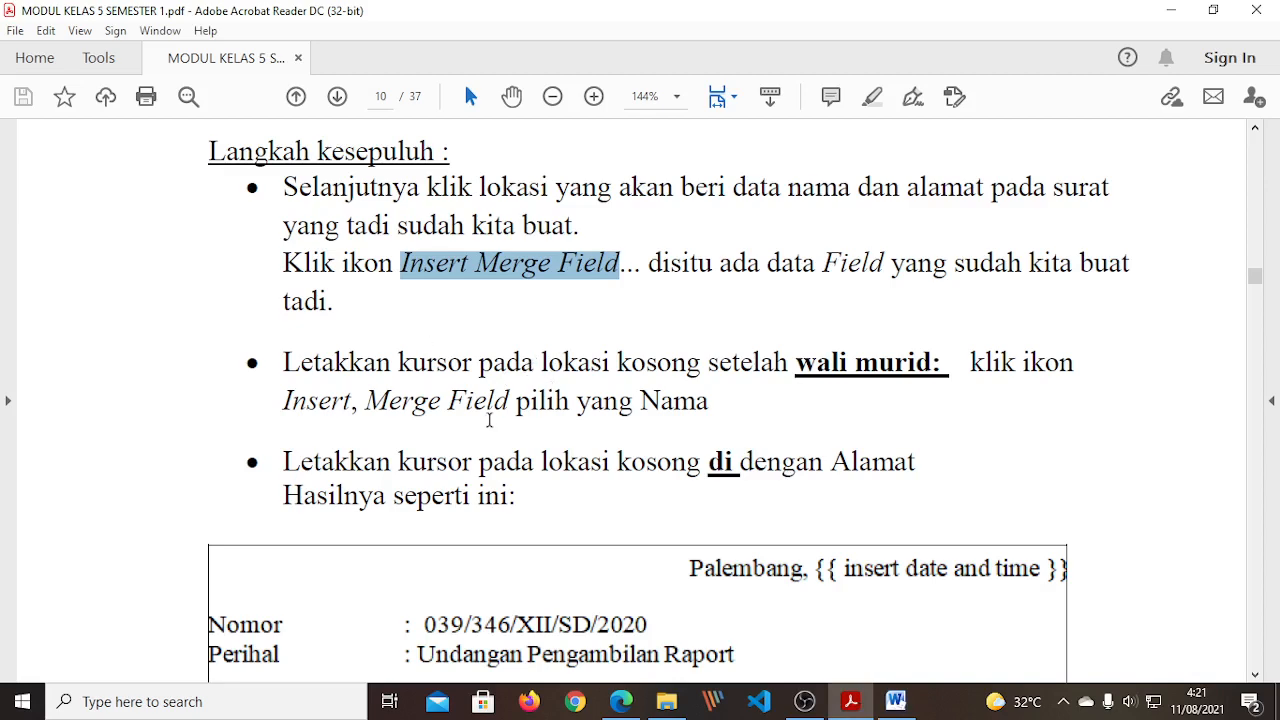
scroll(489, 418, down, 5)
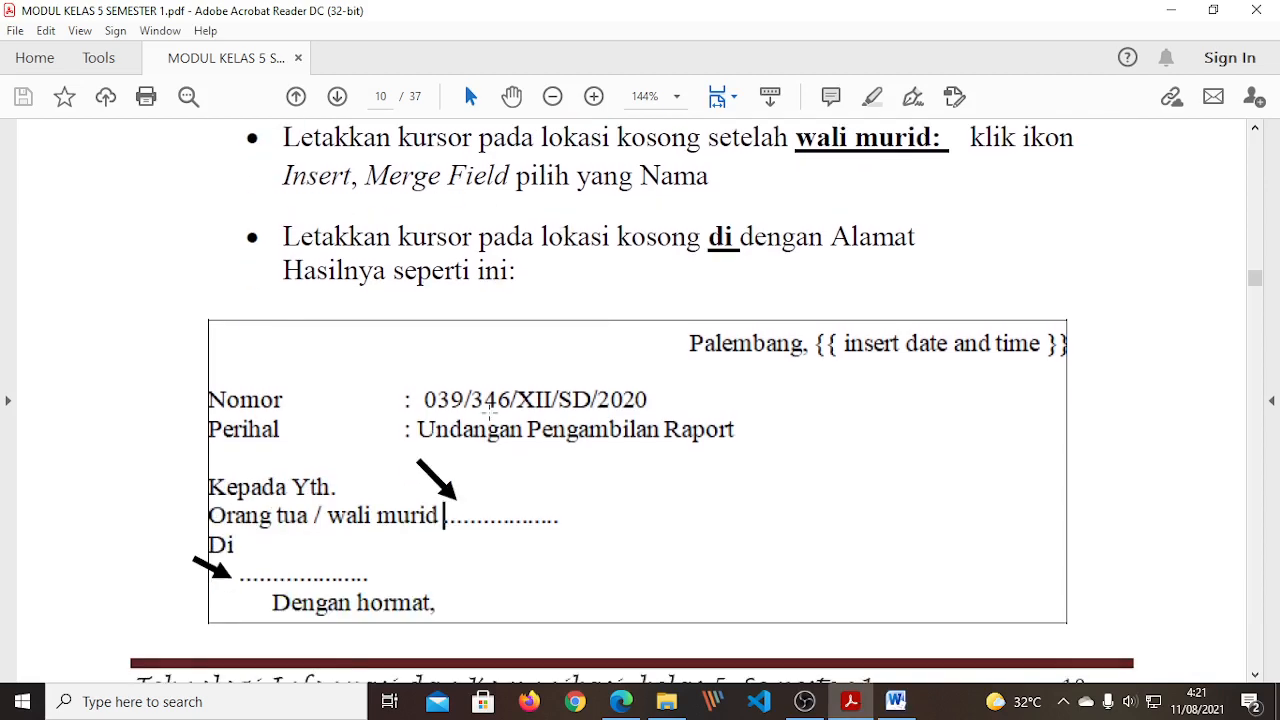
scroll(490, 408, down, 12)
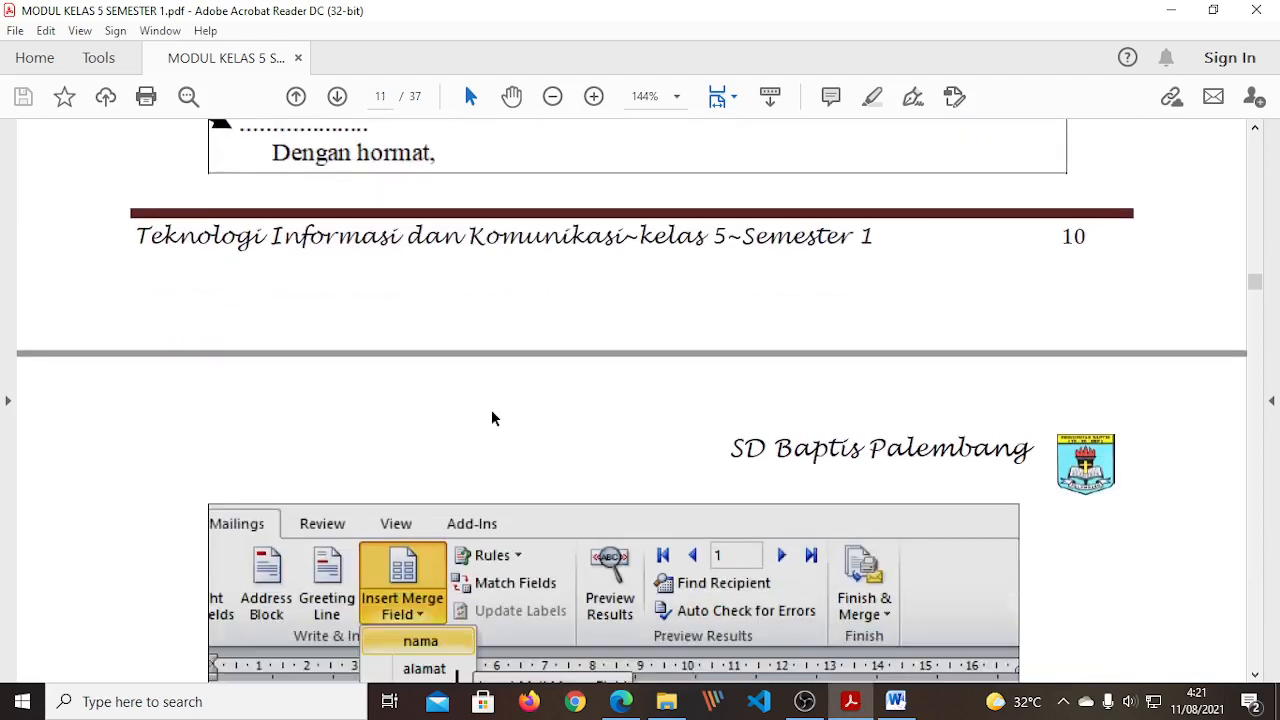
scroll(491, 409, down, 15)
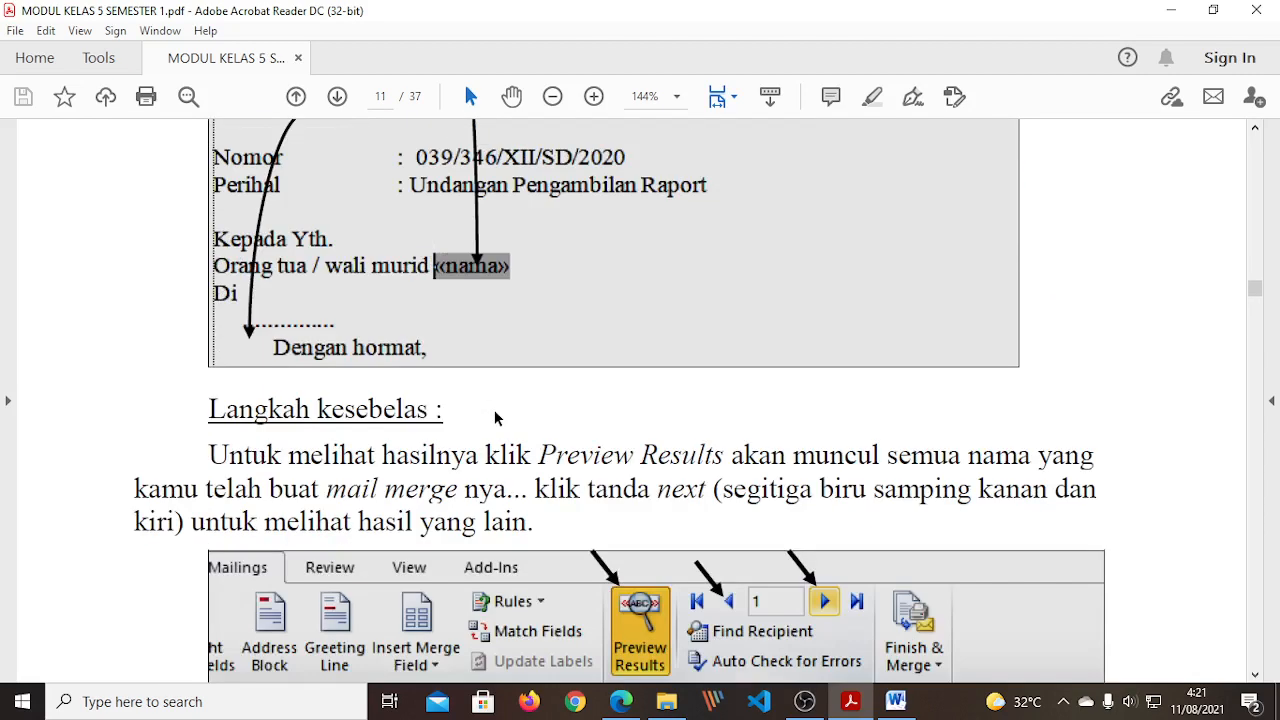
scroll(491, 410, down, 3)
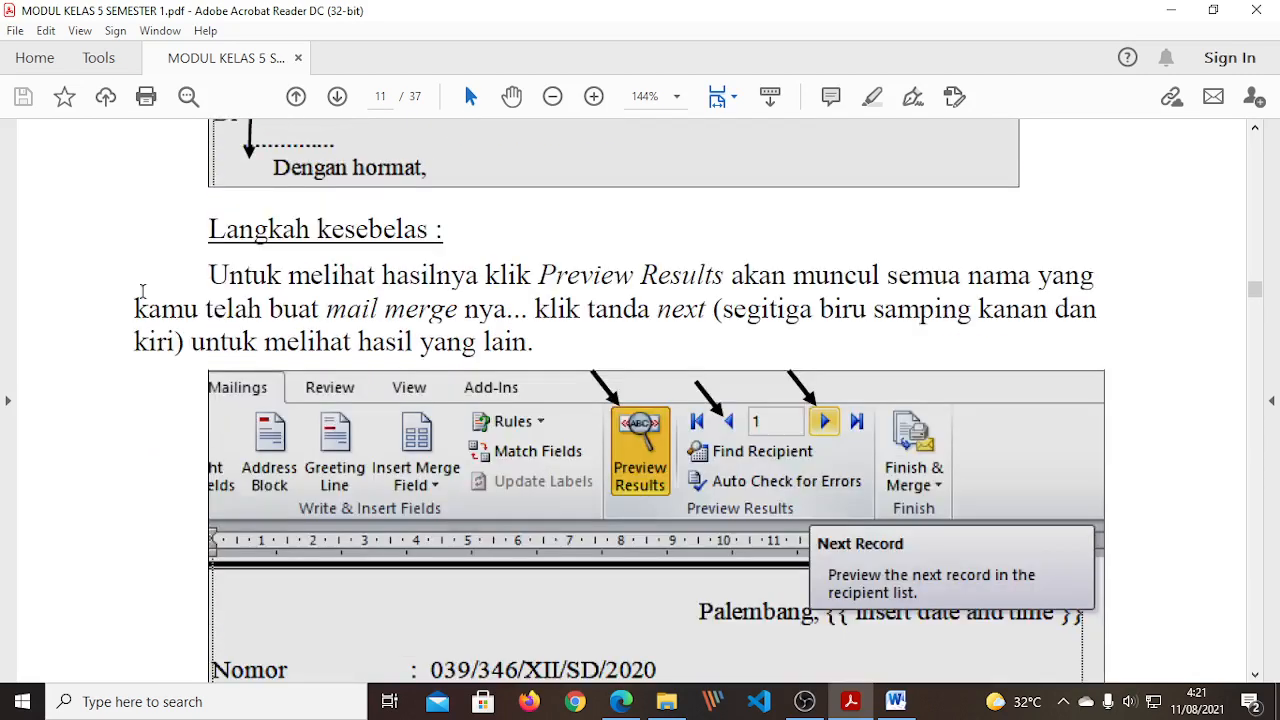
drag(210, 228, 441, 230)
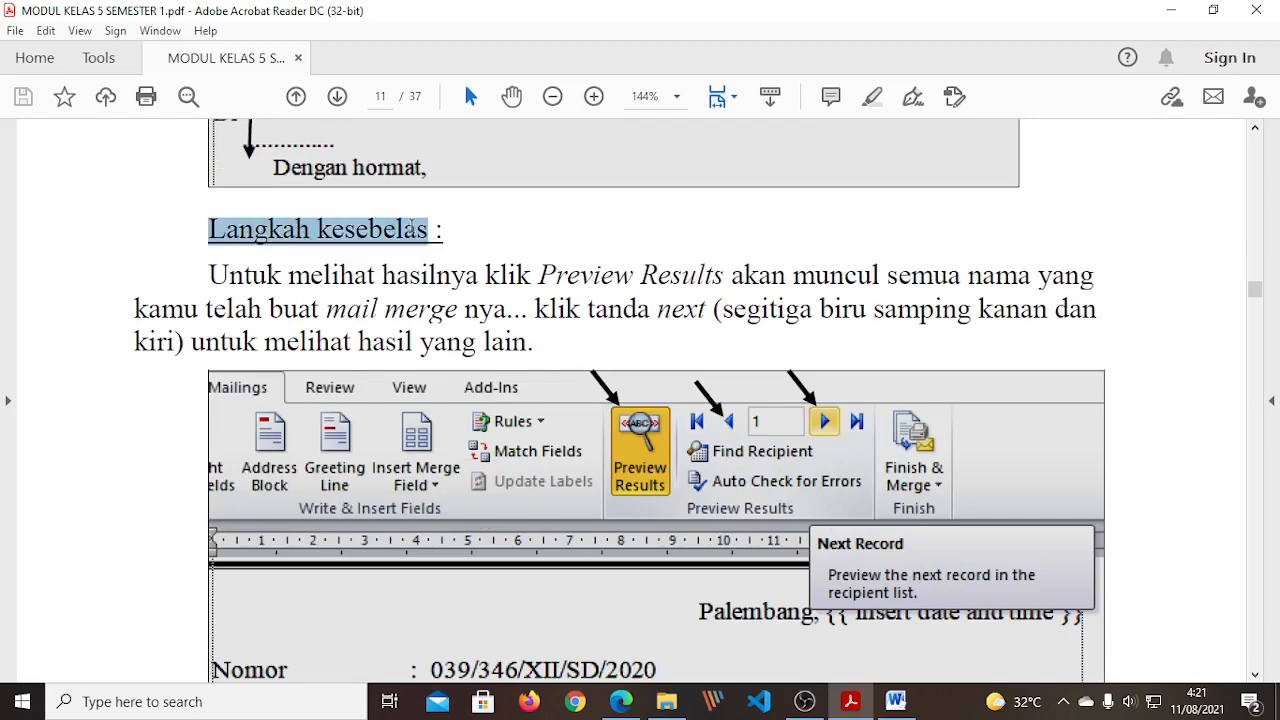
scroll(663, 338, down, 5)
scroll(663, 338, up, 3)
scroll(663, 338, up, 3)
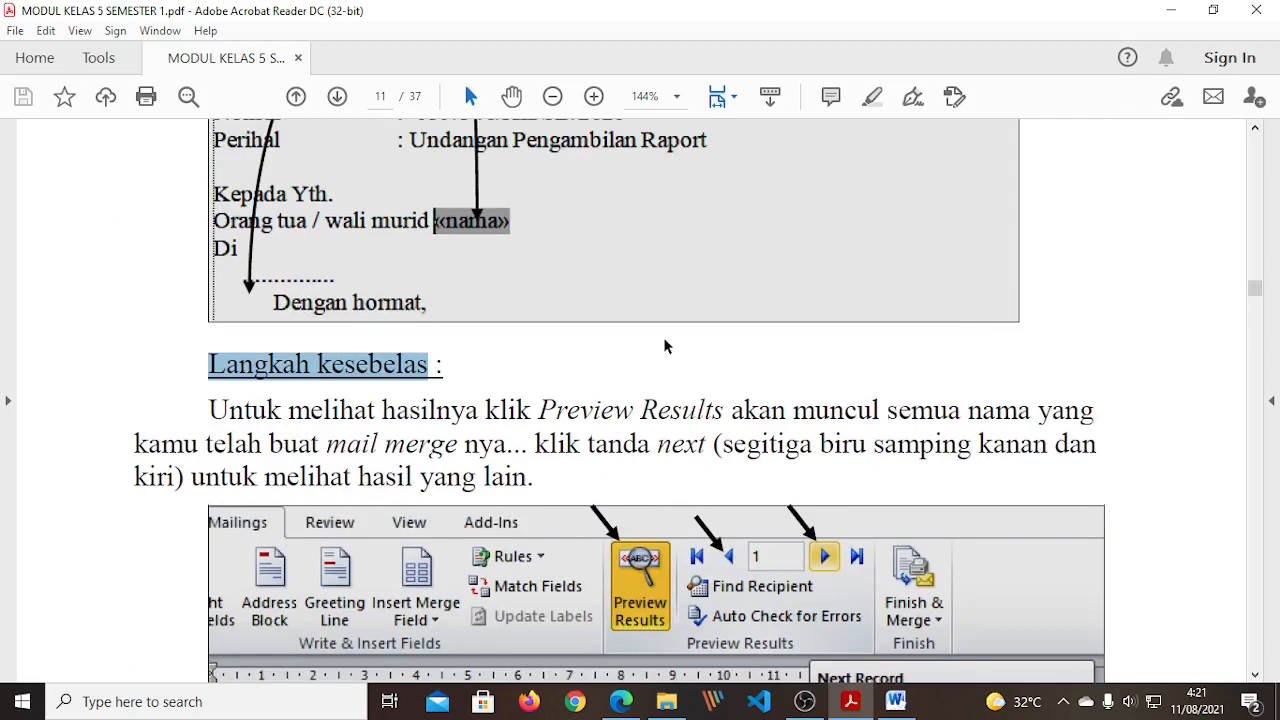
click(479, 365)
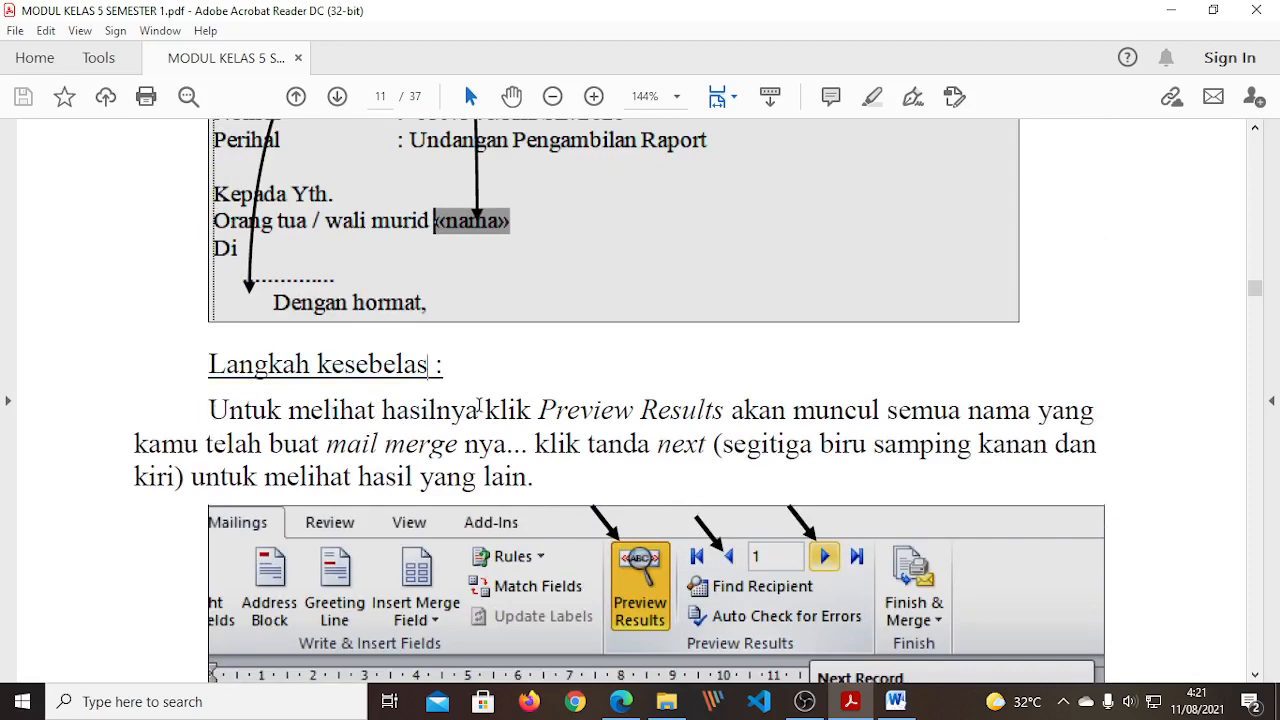
click(895, 701)
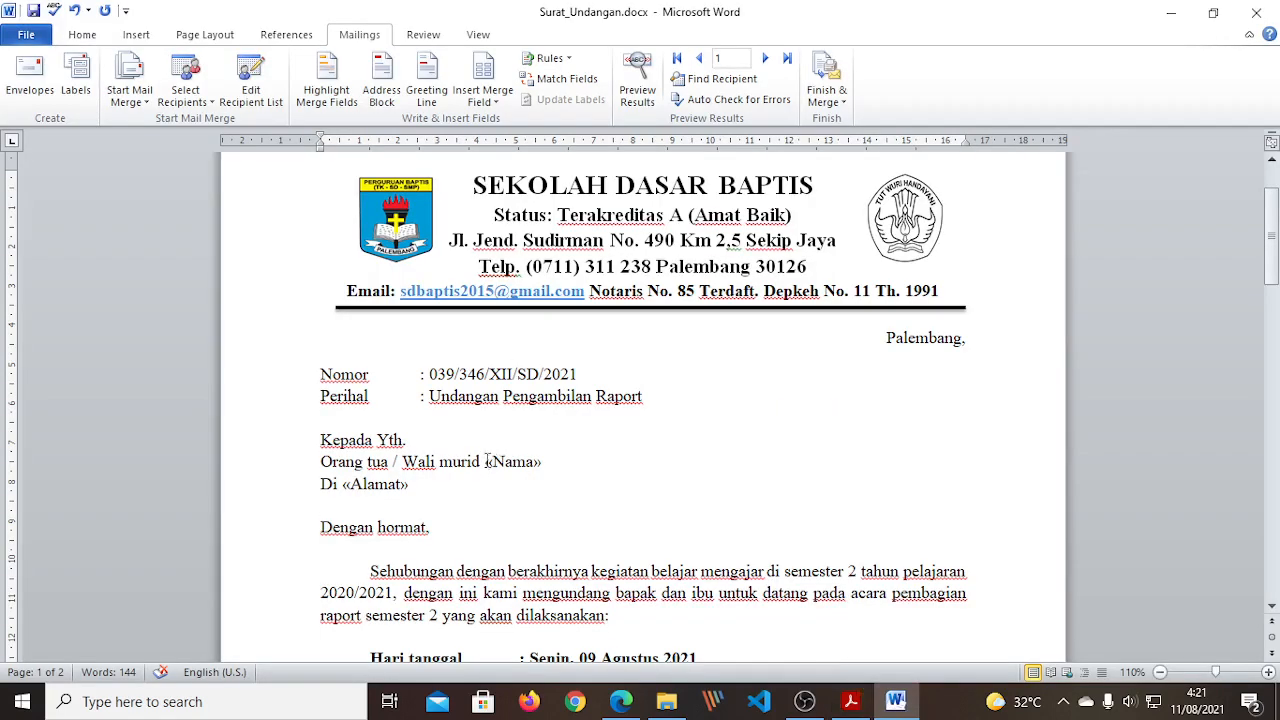
- Examine the placement of the Nama and Alamat merge fields in the letter's recipient block, ending with the cursor after Nama
drag(487, 461, 546, 461)
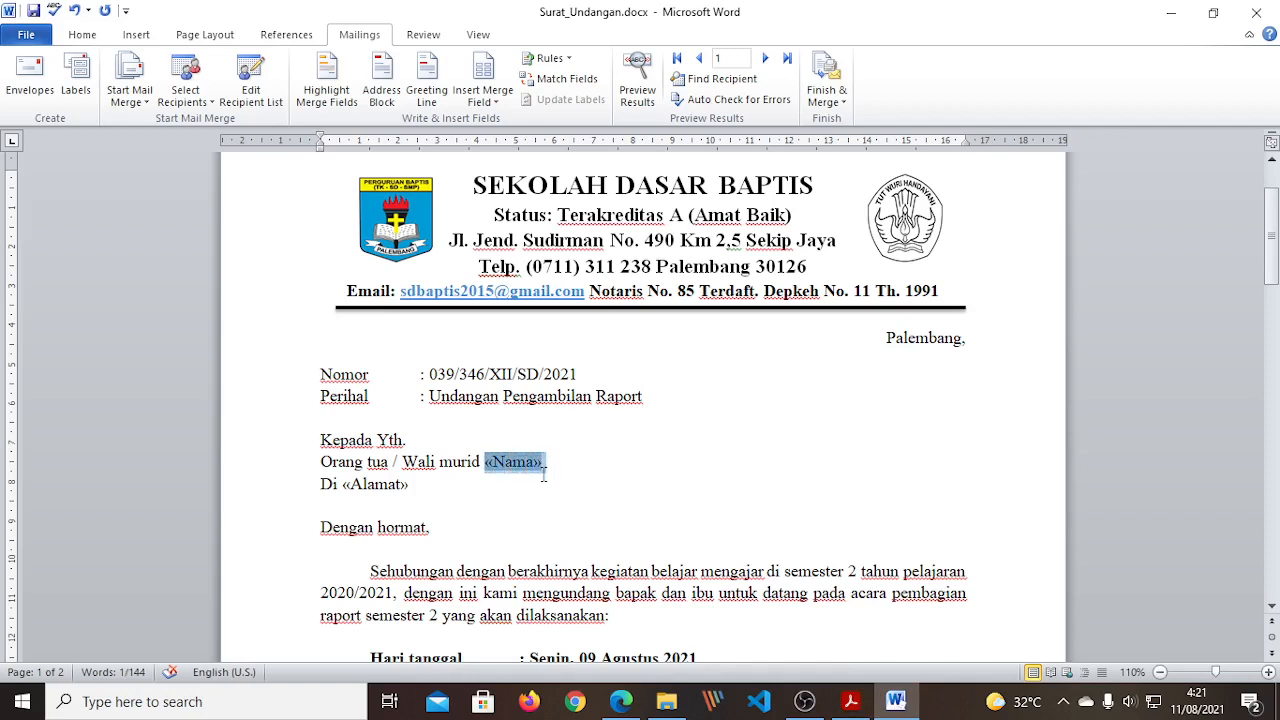
click(538, 508)
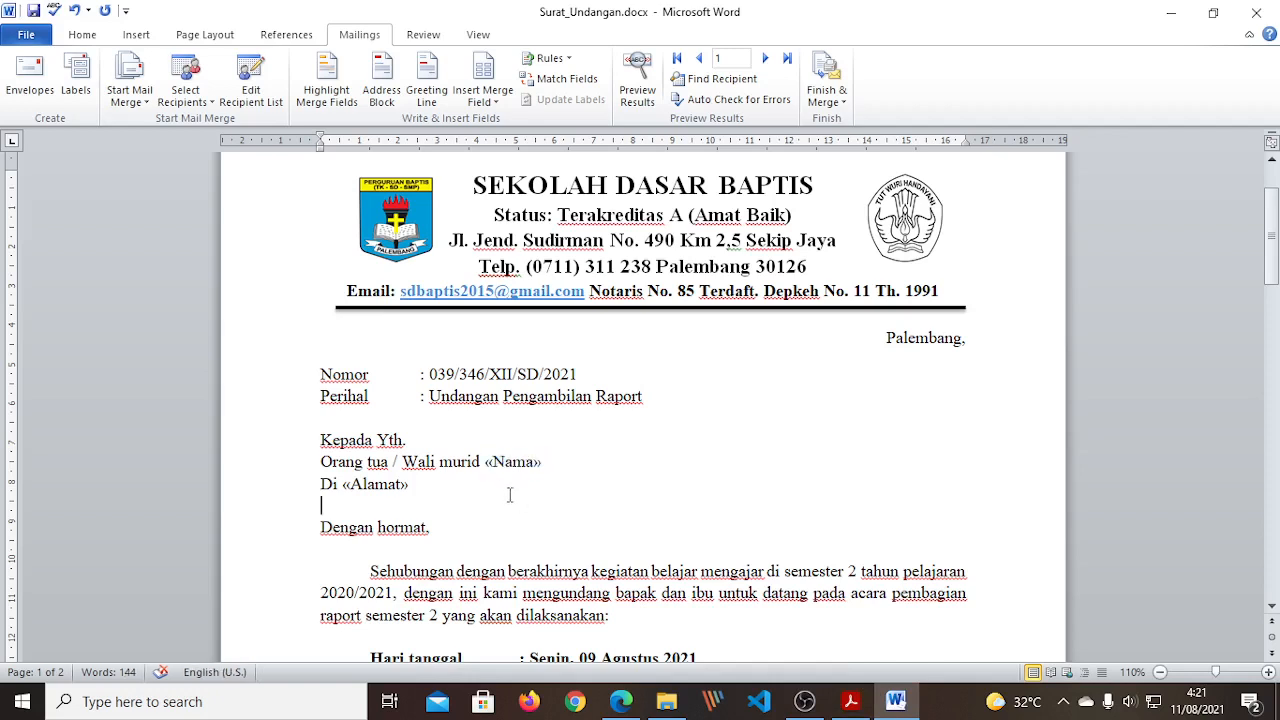
drag(485, 461, 546, 462)
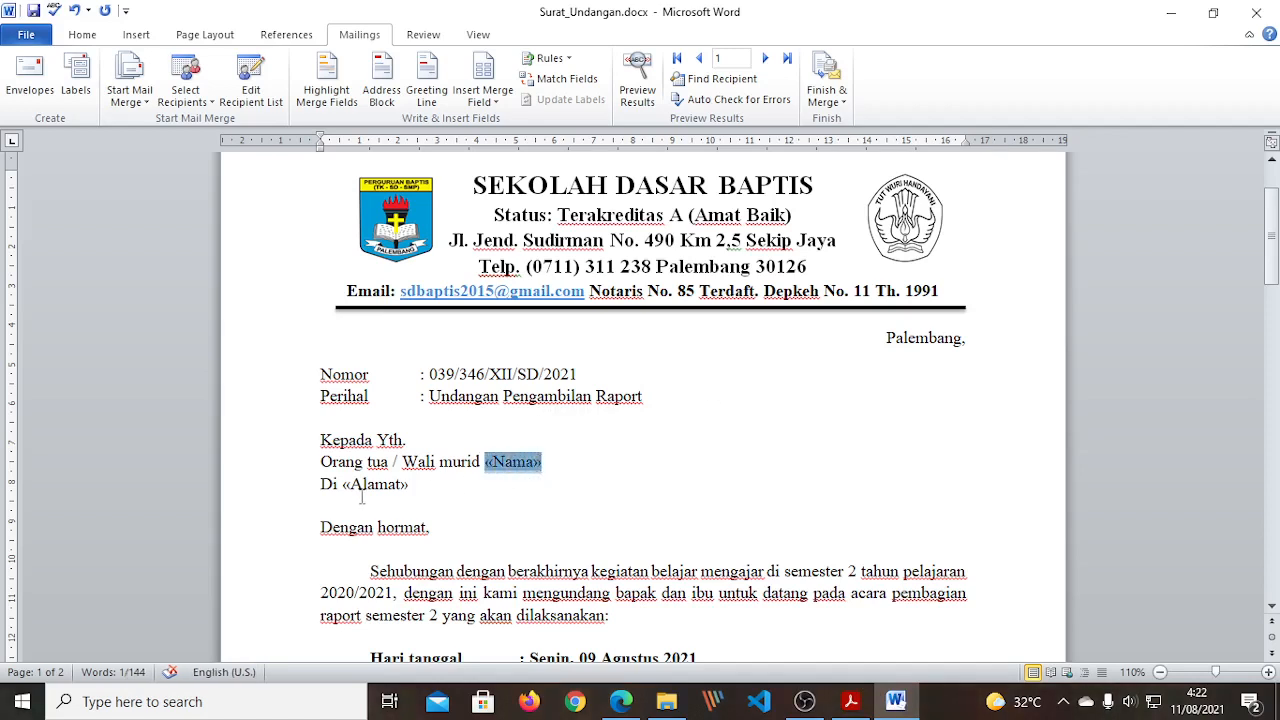
drag(345, 486, 412, 485)
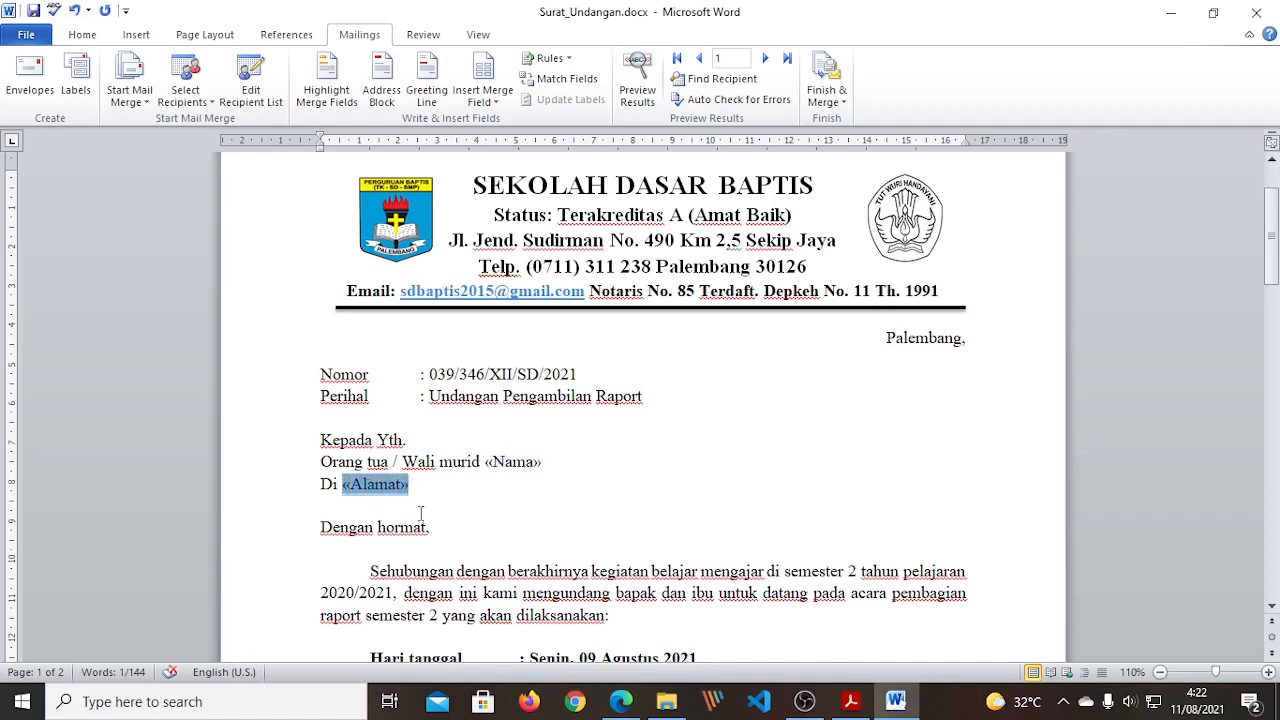
click(509, 525)
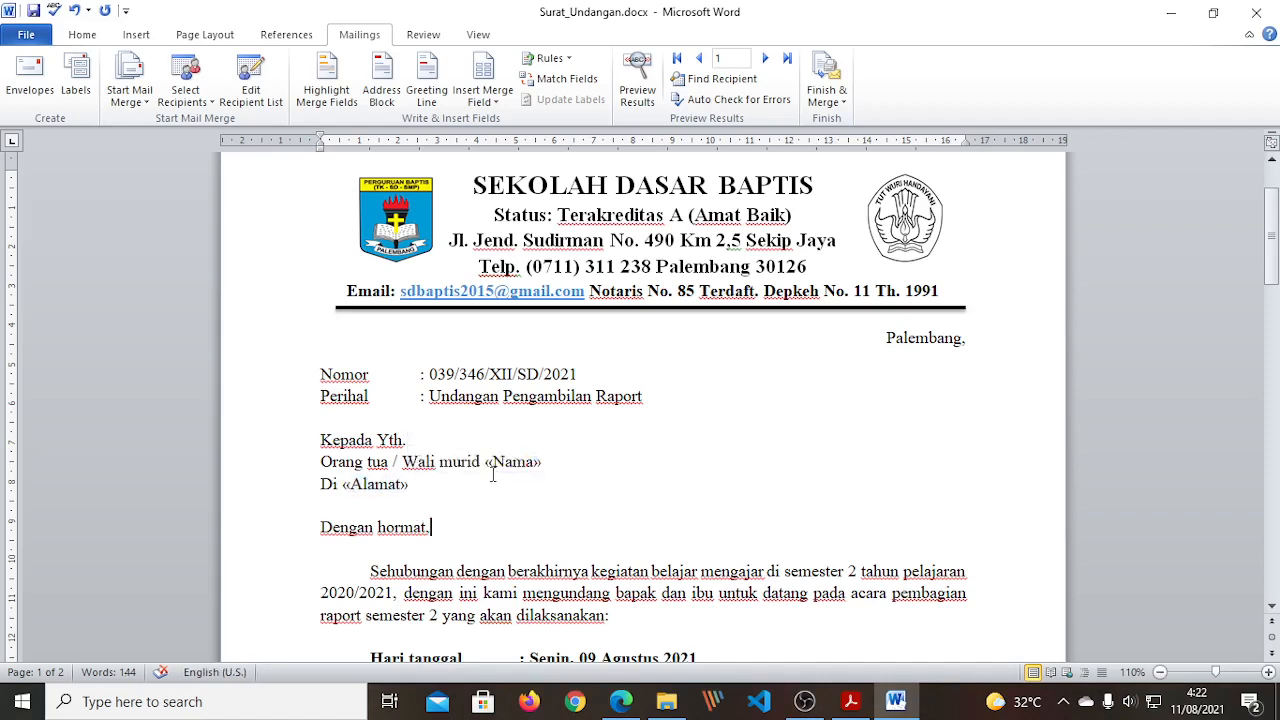
drag(487, 461, 544, 462)
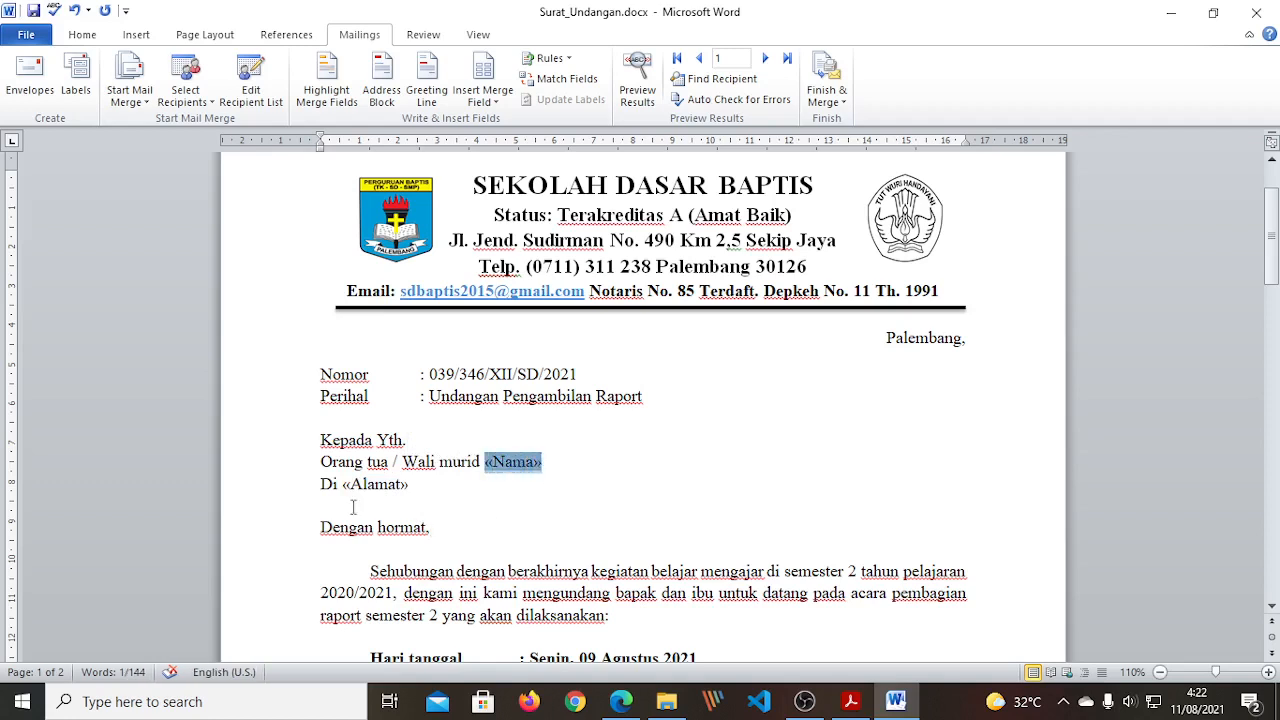
drag(343, 483, 413, 485)
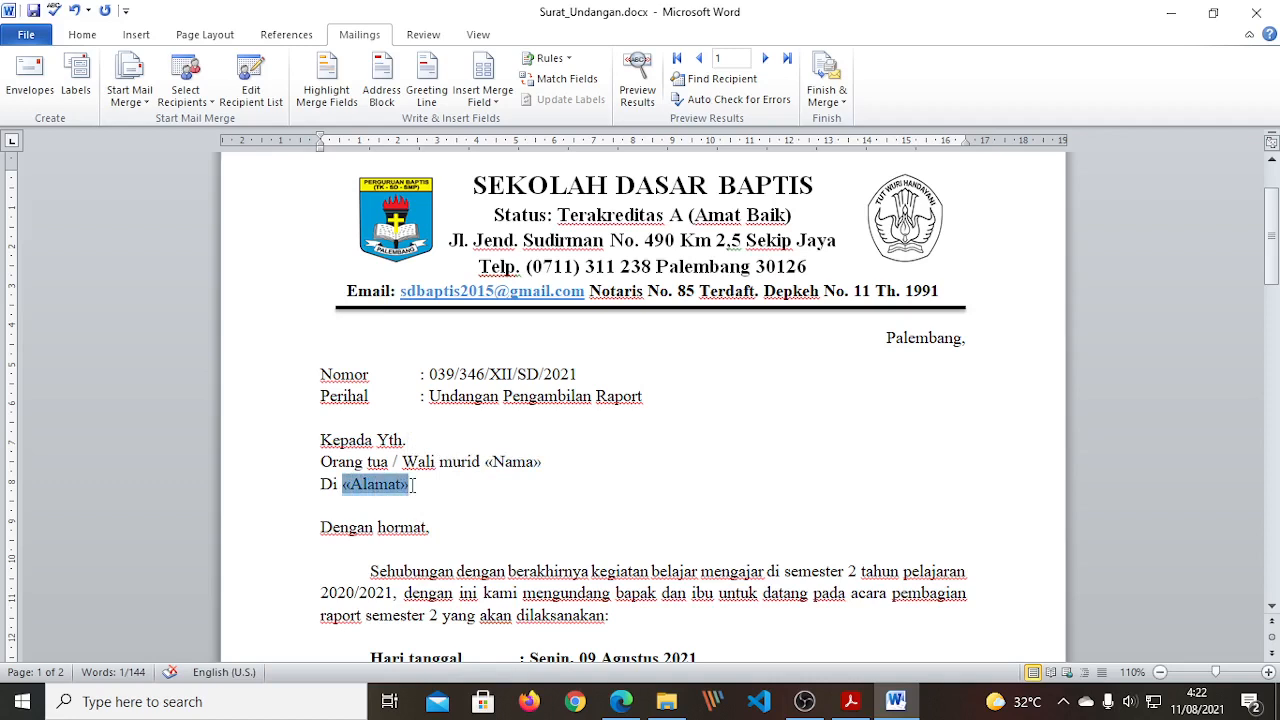
click(597, 468)
key(BackSpace)
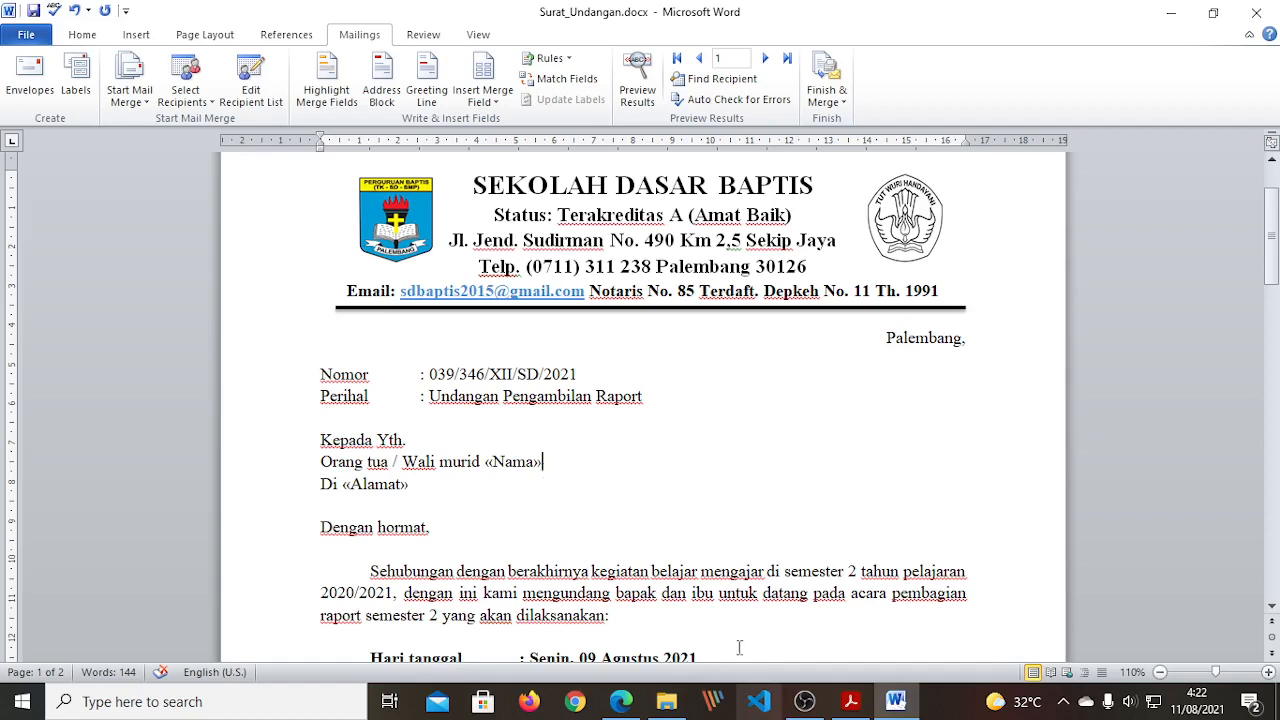
- Highlight the words "Preview Results" under Langkah kesebelas in the module PDF, and return to the letter in Word
click(855, 704)
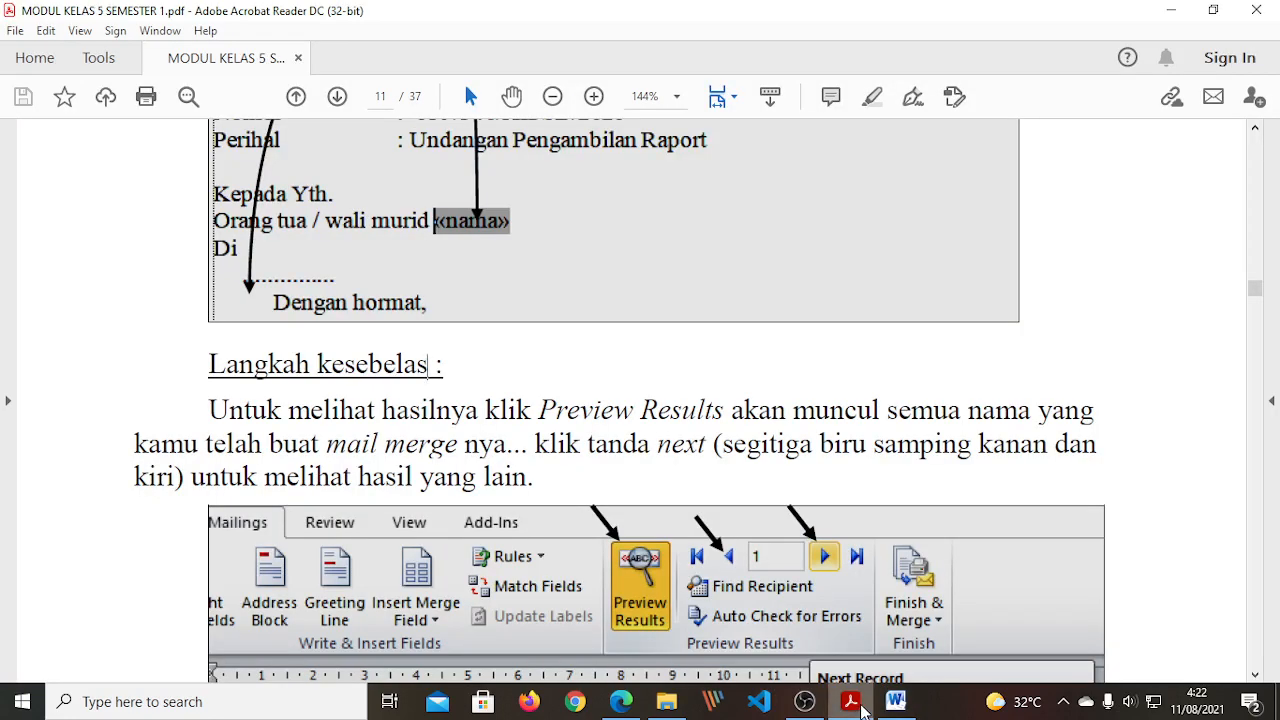
drag(538, 410, 708, 410)
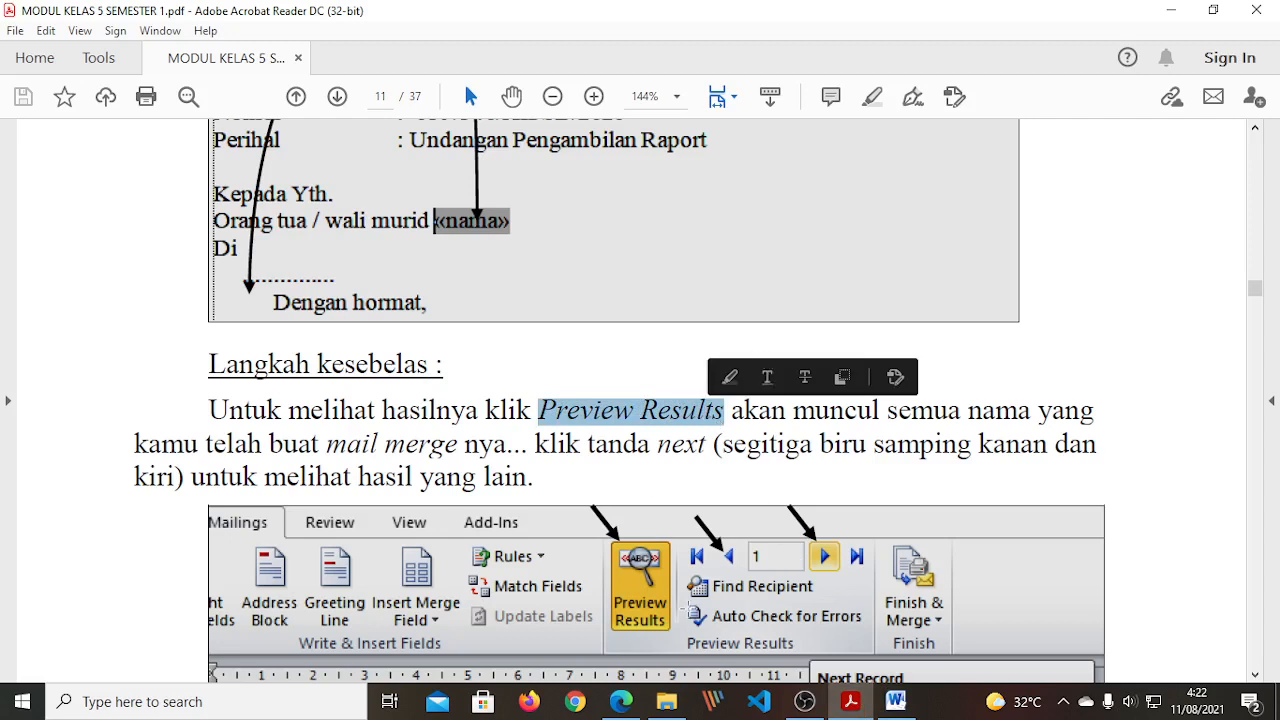
scroll(665, 553, down, 1)
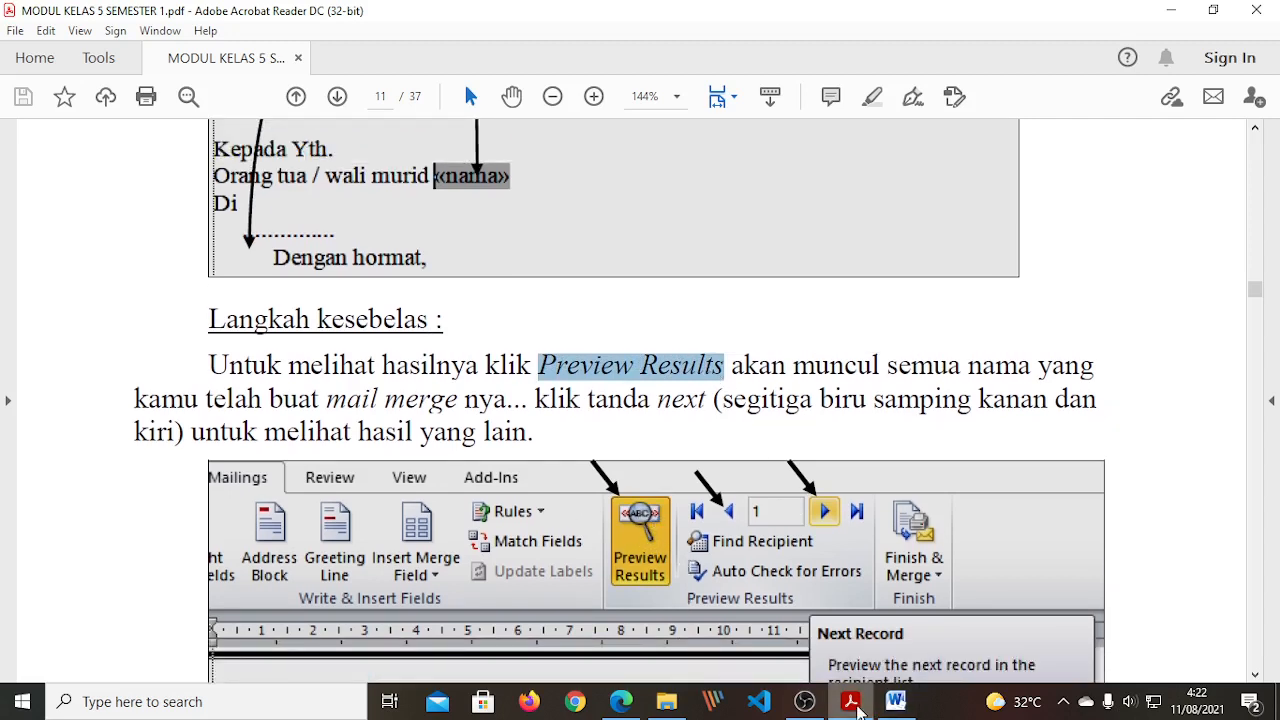
click(858, 708)
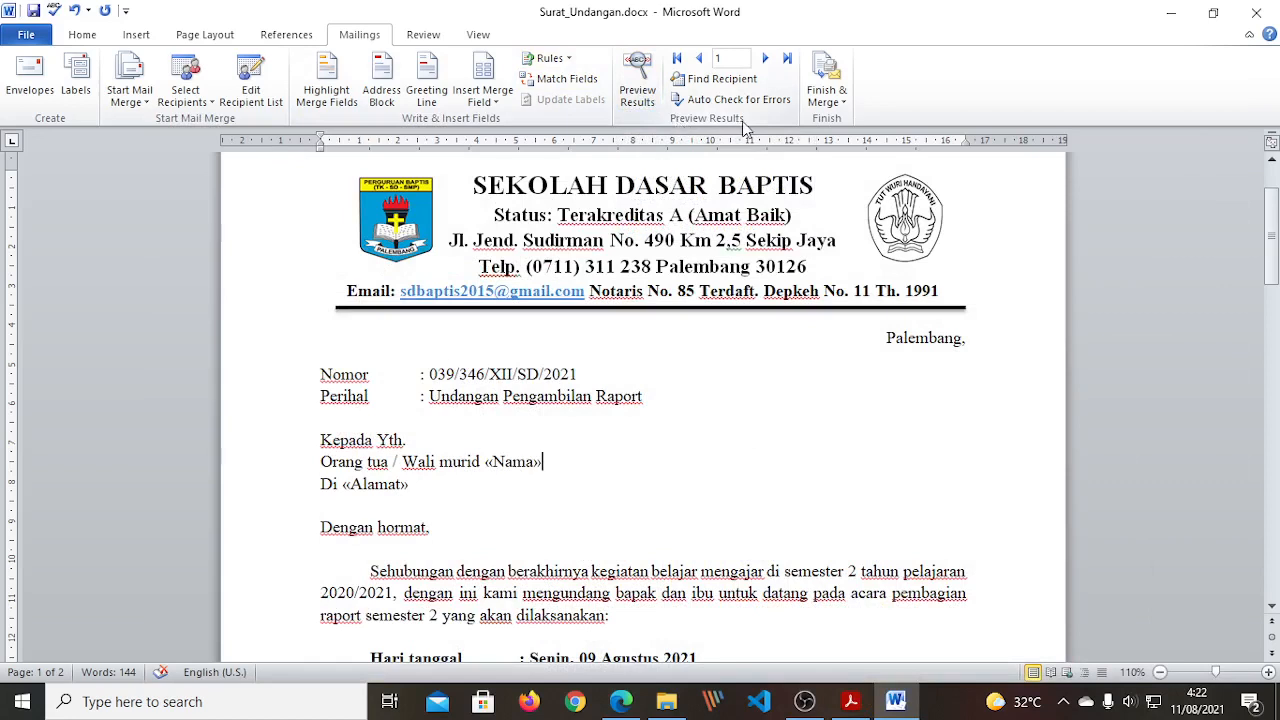
- Preview the mail merge results for record 1 and check the merged name and address in the recipient block
click(641, 87)
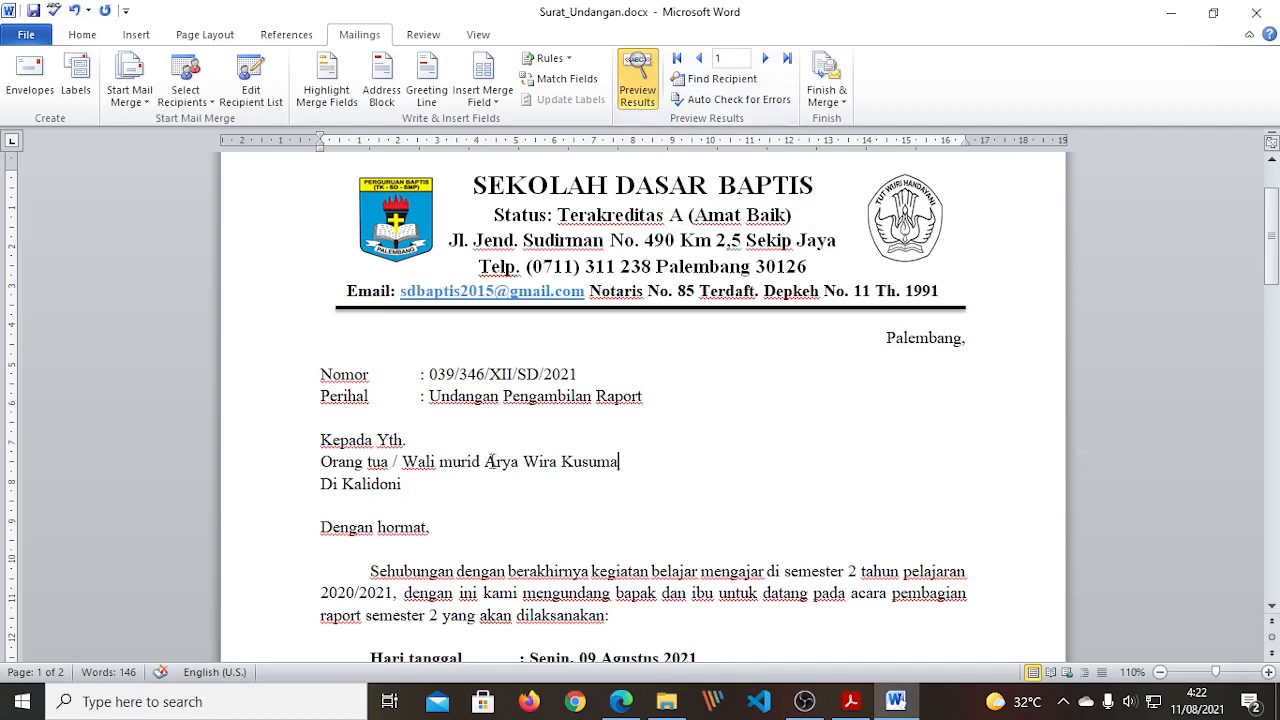
drag(490, 461, 622, 462)
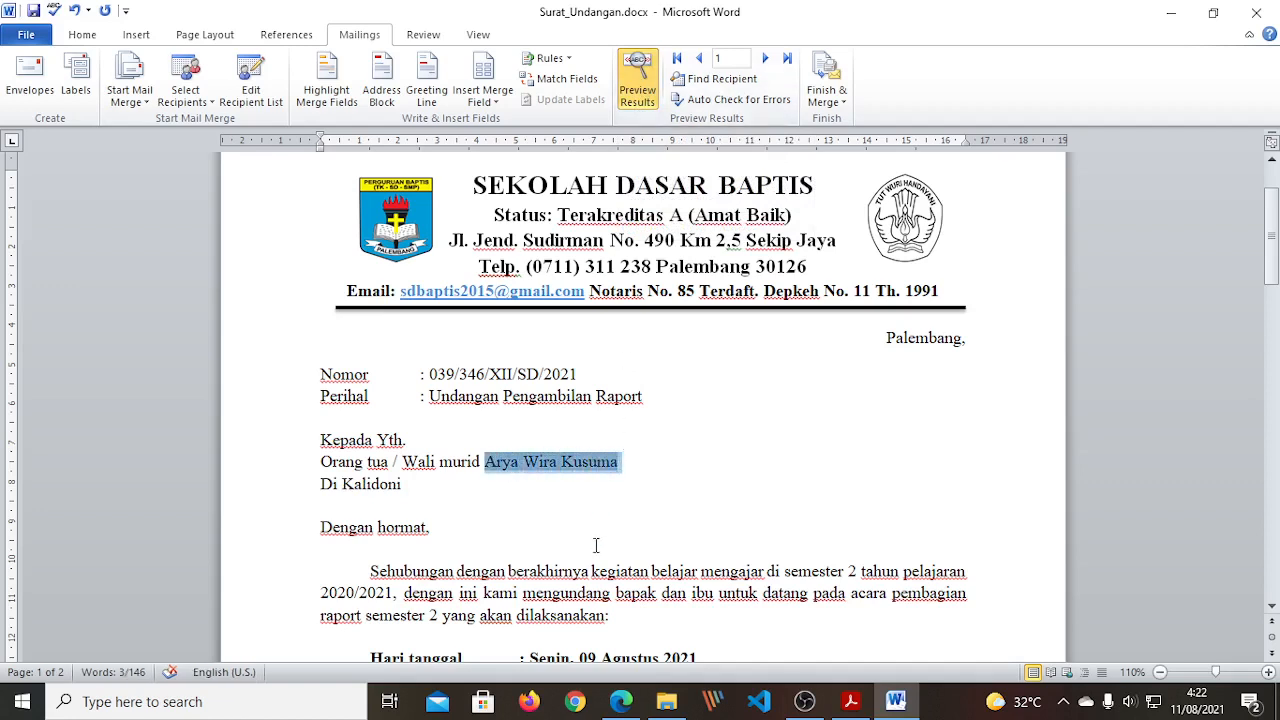
click(563, 515)
drag(487, 460, 615, 463)
click(557, 509)
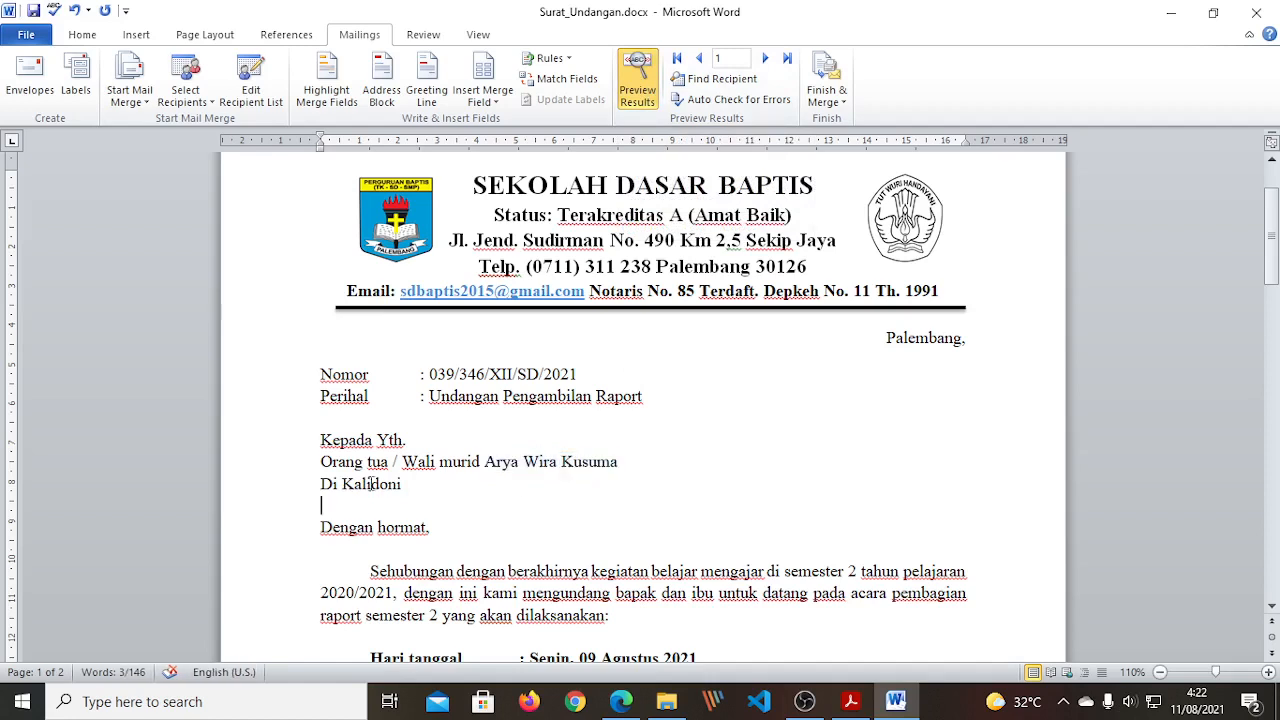
drag(345, 484, 407, 484)
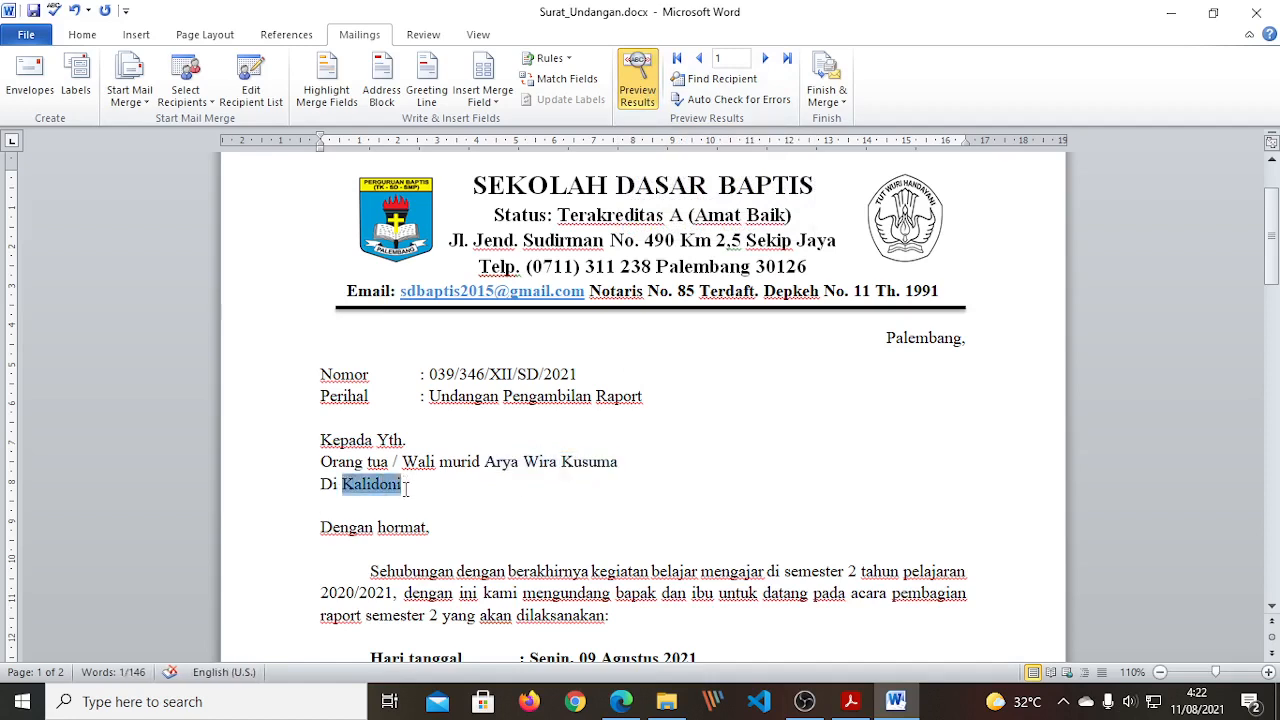
- Examine the merged student name and the address after "Di" in record 1's recipient block by highlighting each in turn
click(406, 484)
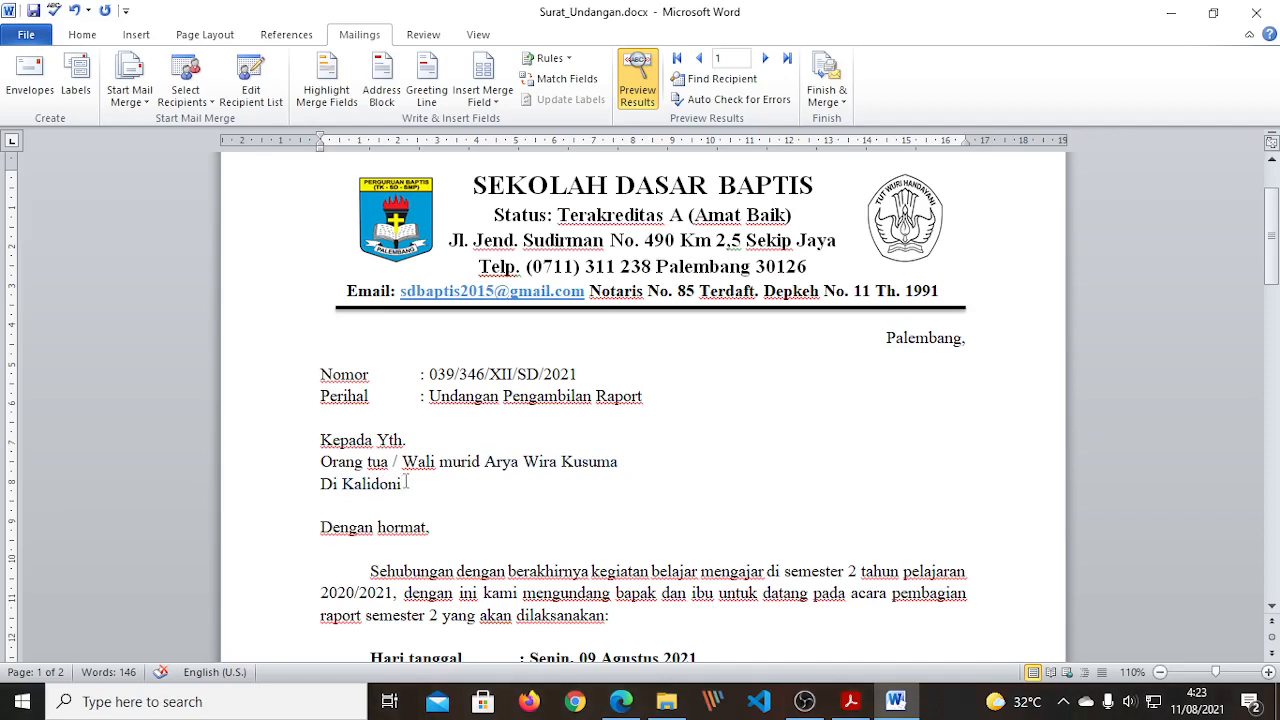
click(630, 467)
shift+click(485, 466)
click(594, 518)
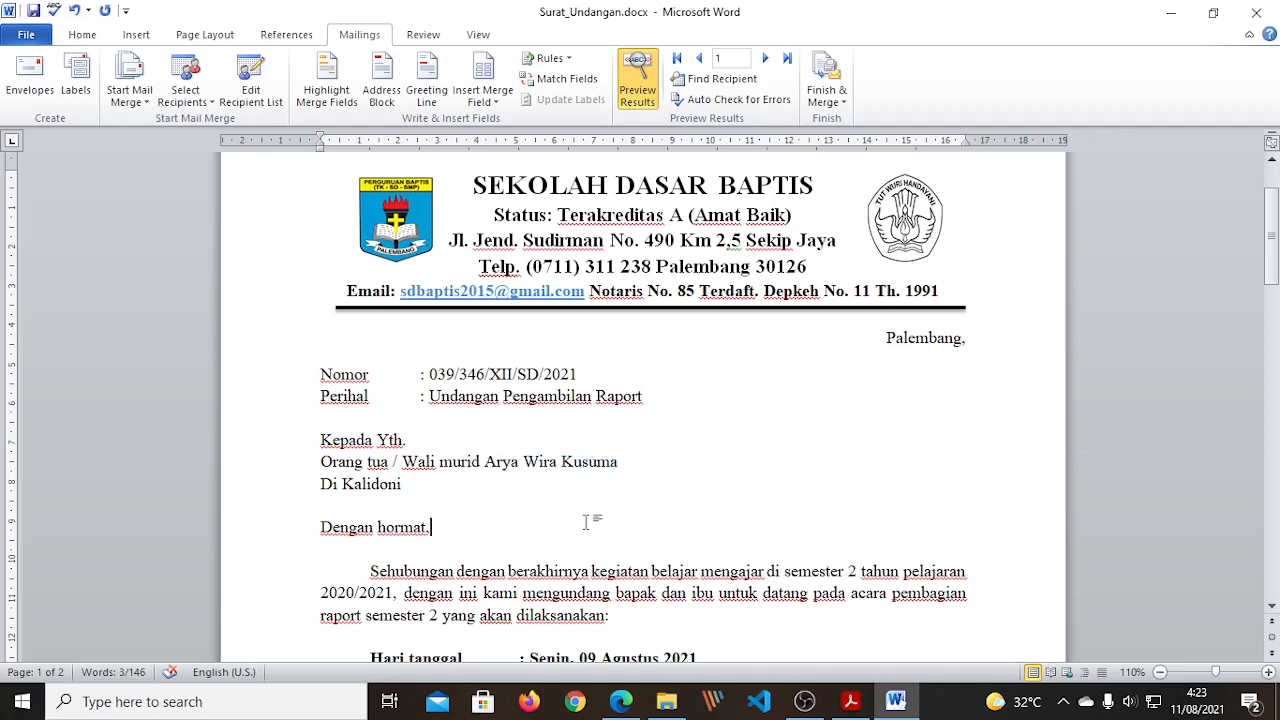
drag(344, 483, 419, 482)
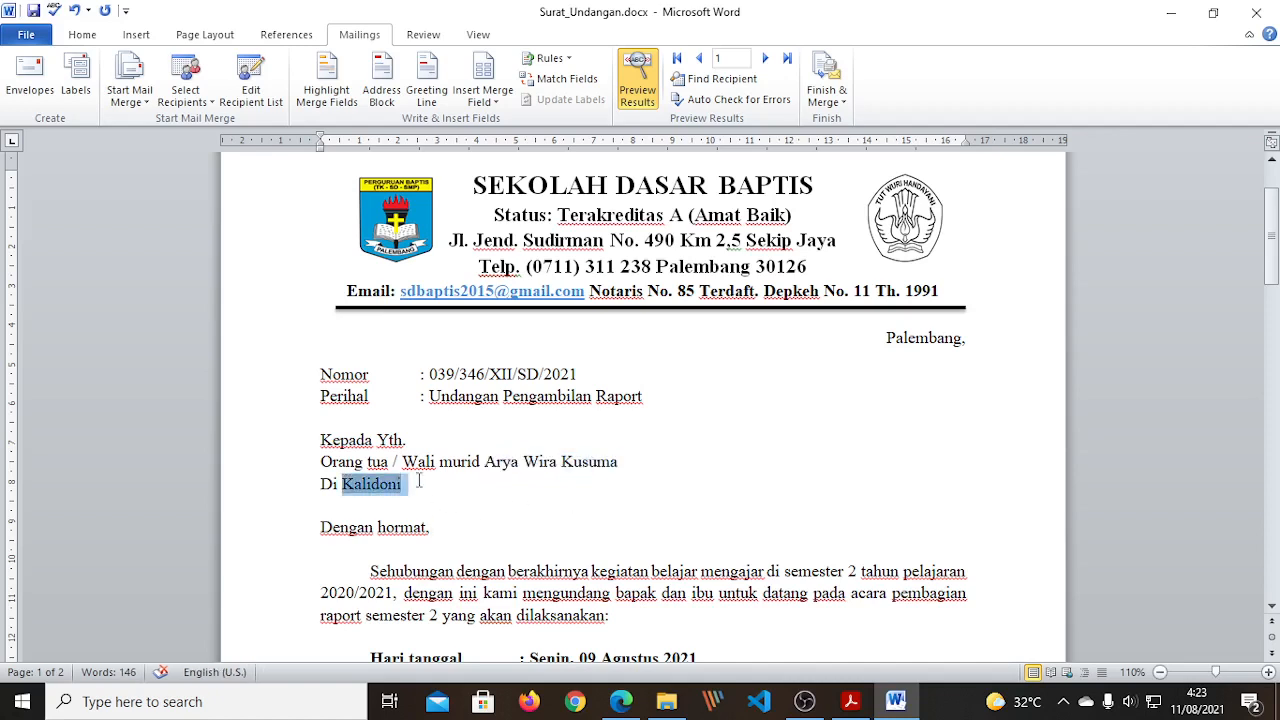
click(632, 490)
click(622, 461)
shift+click(488, 462)
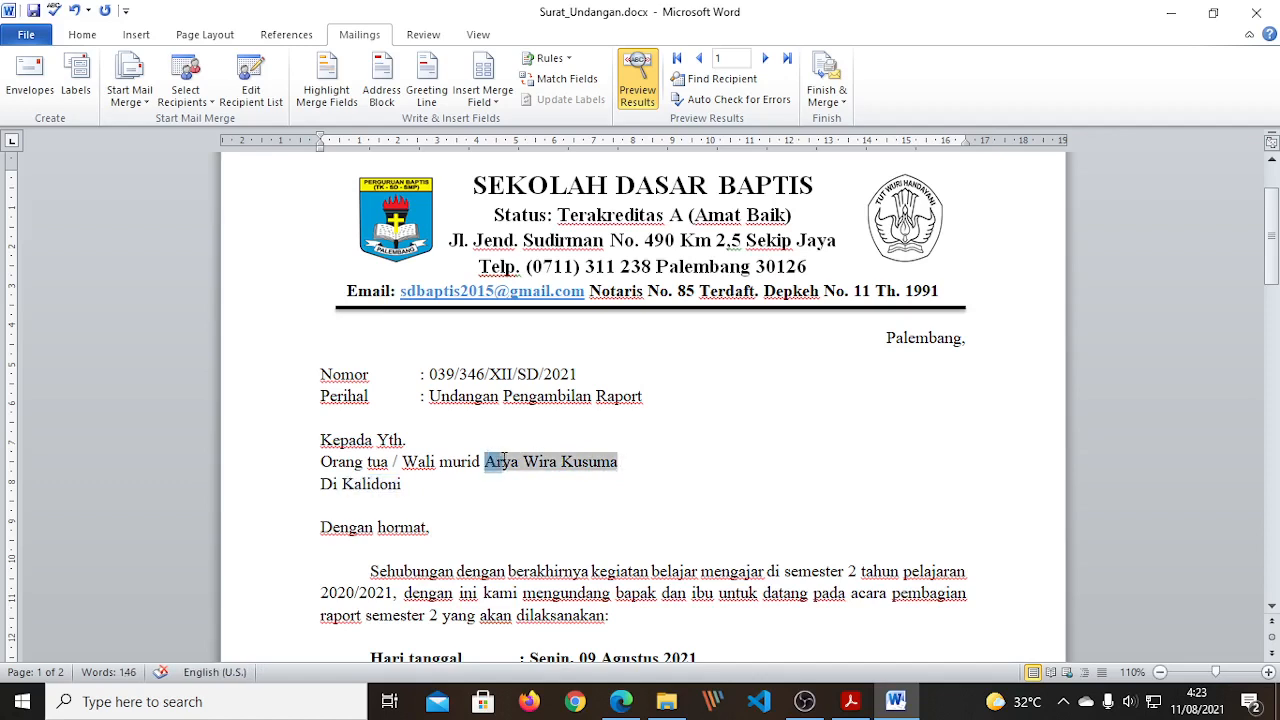
click(625, 524)
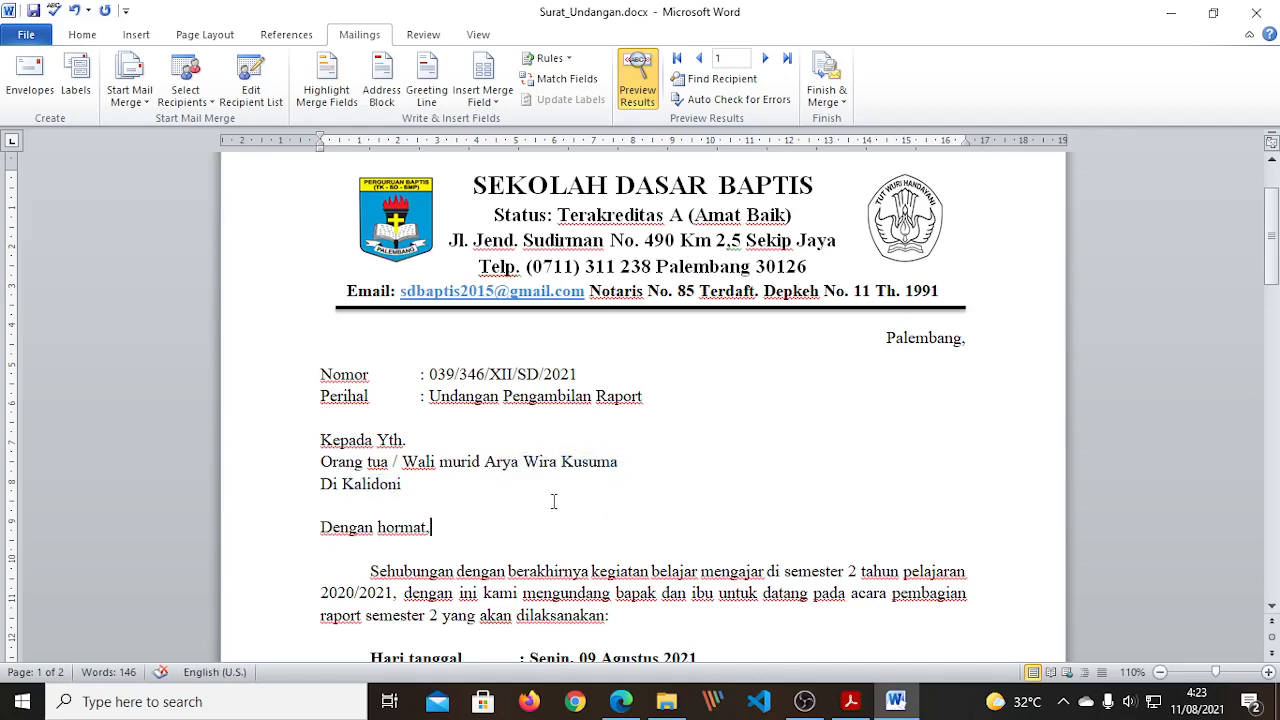
drag(486, 461, 620, 462)
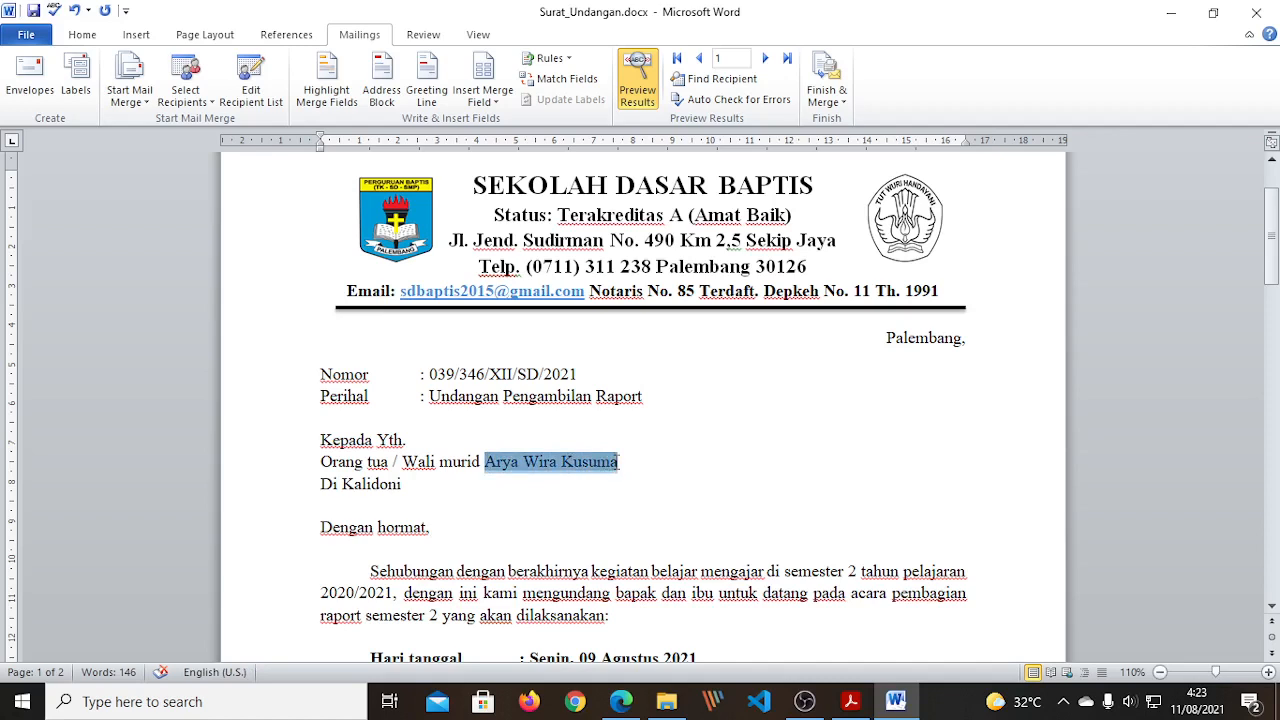
click(560, 507)
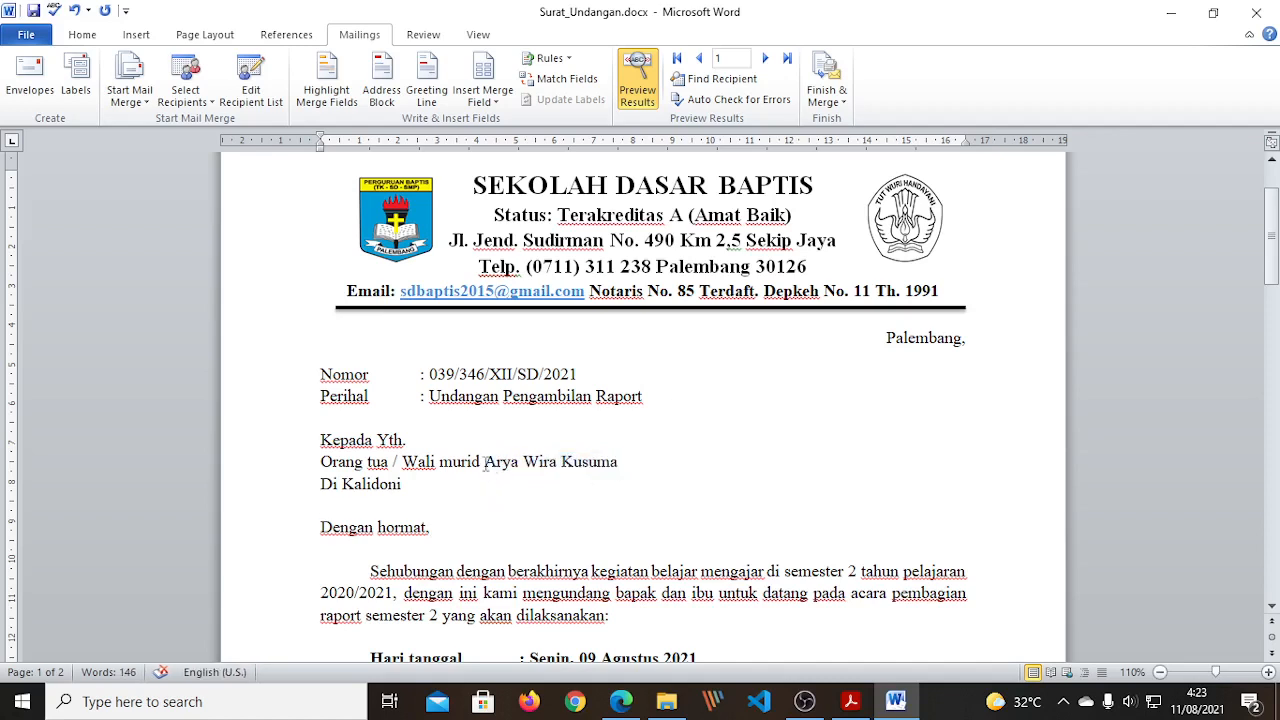
triple_click(346, 487)
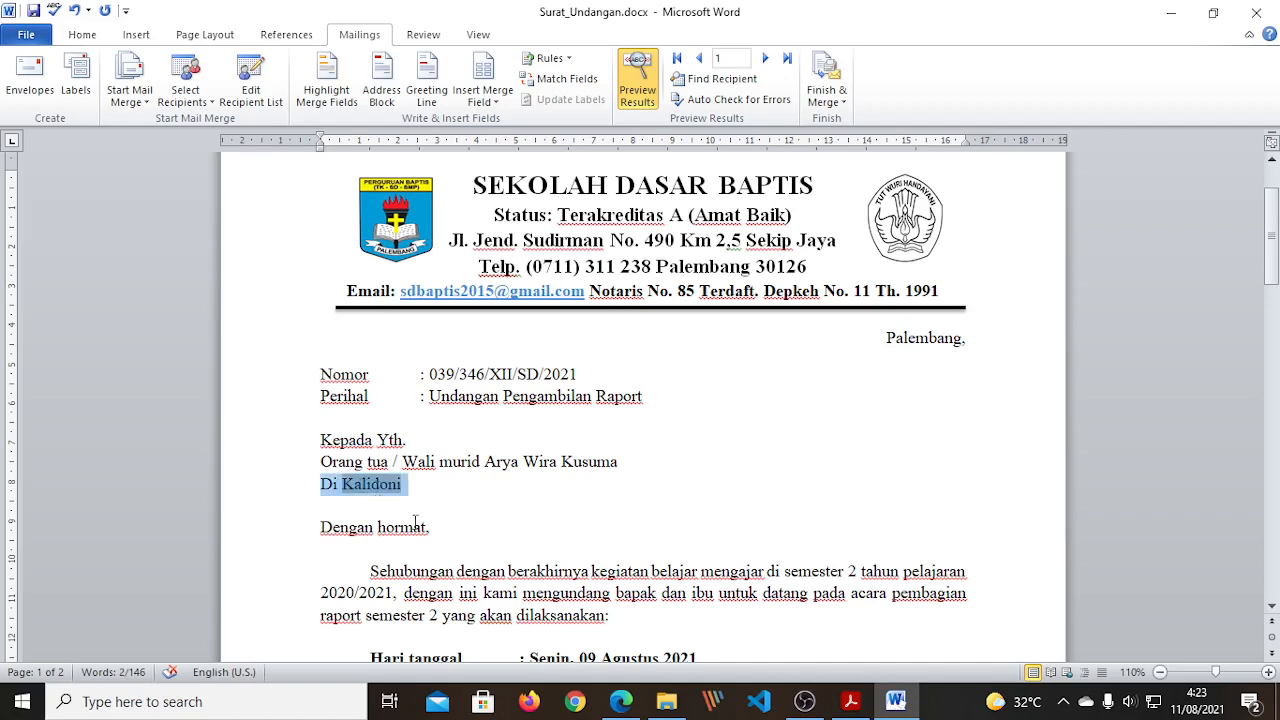
click(413, 527)
double_click(353, 486)
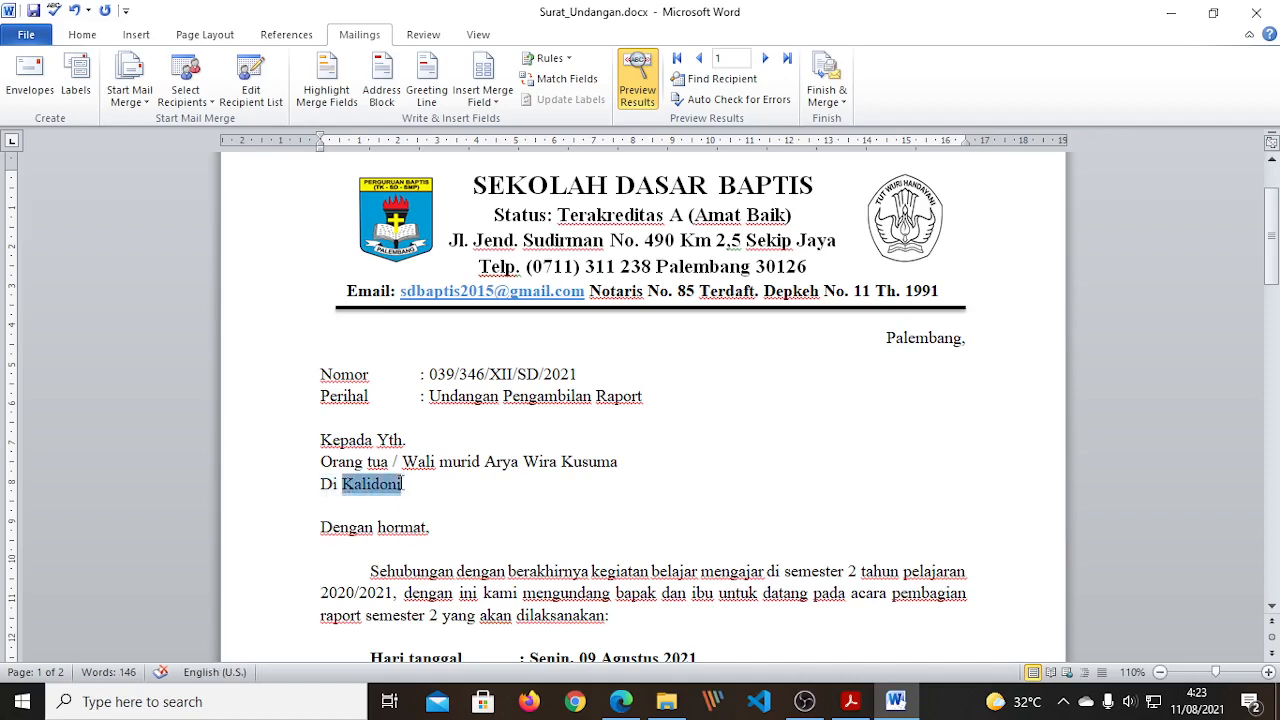
click(490, 518)
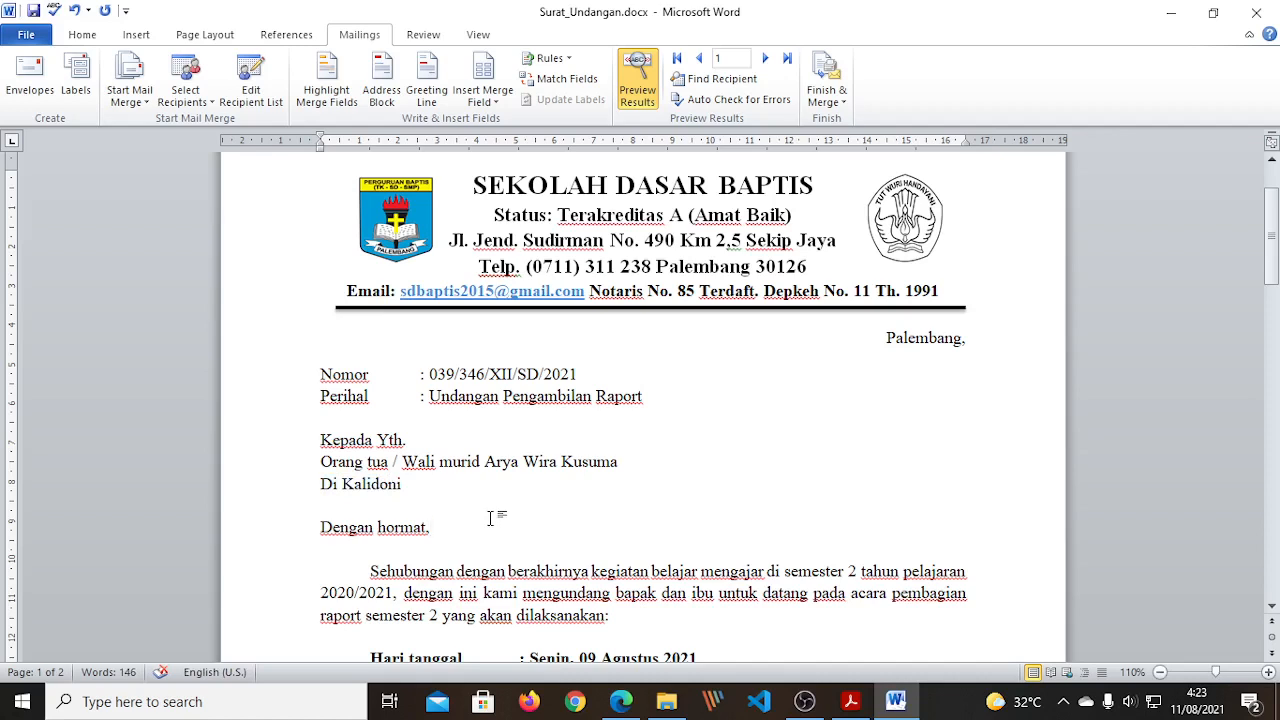
double_click(399, 484)
click(419, 487)
drag(486, 461, 627, 462)
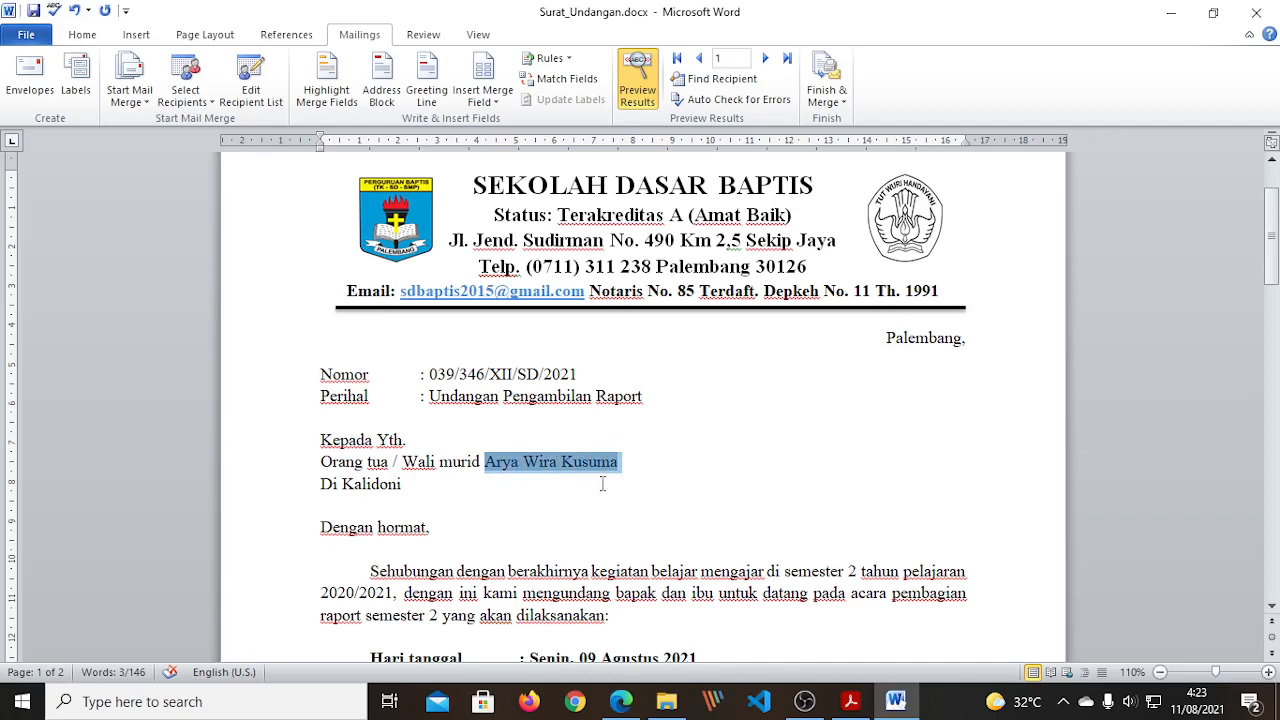
click(614, 492)
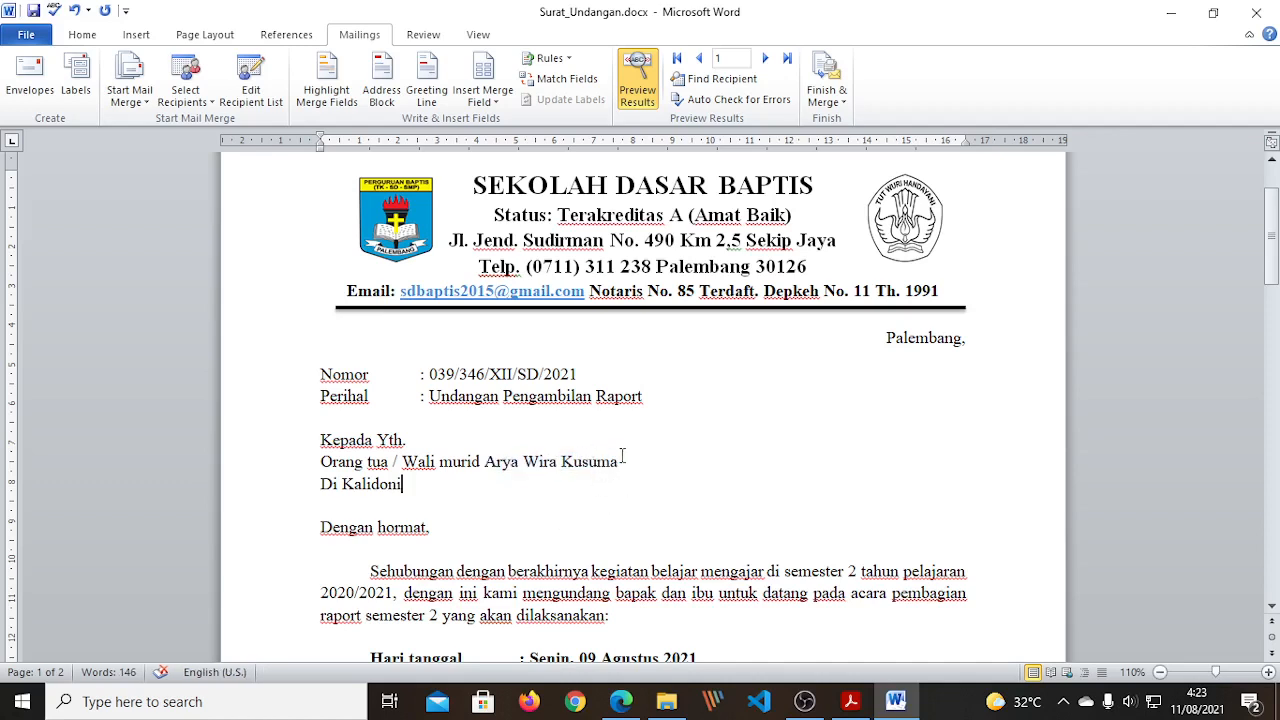
- Preview the merged letter for record 2 and highlight its student name and address in the recipient block
click(766, 62)
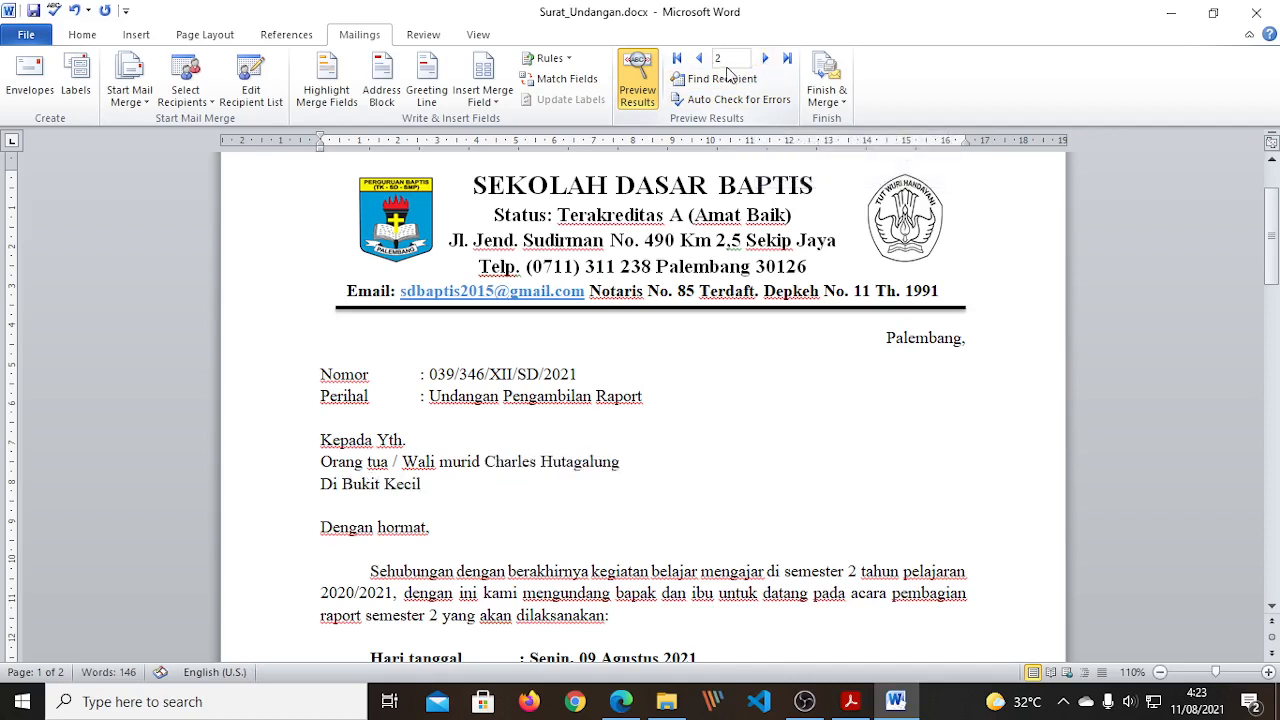
mouse_move(484, 462)
mouse_down()
mouse_move(622, 470)
mouse_move(618, 500)
mouse_up()
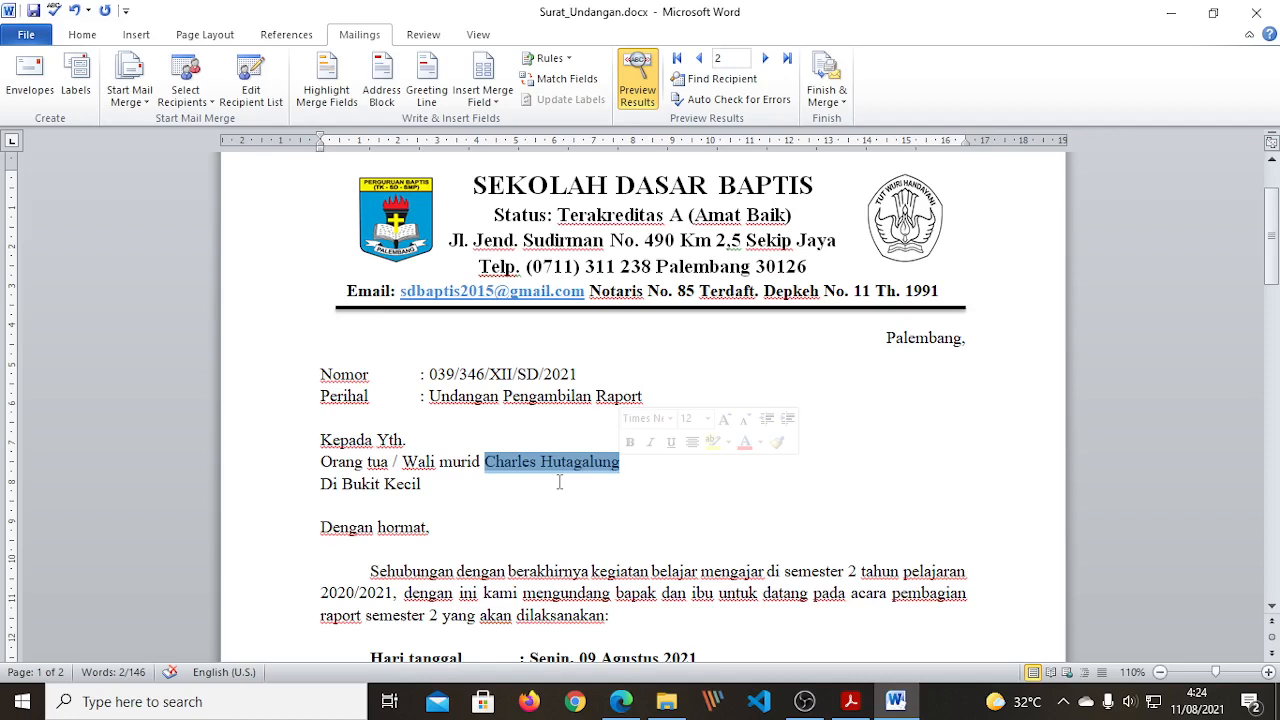
click(622, 482)
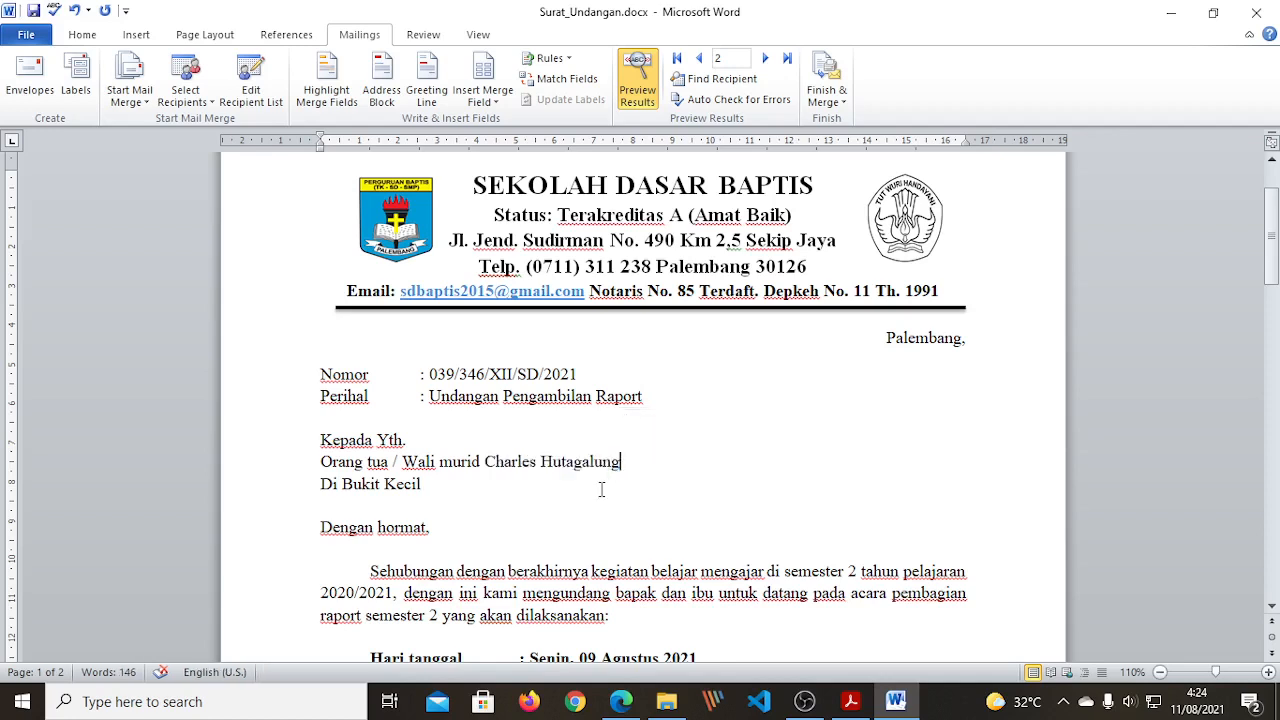
shift+click(485, 461)
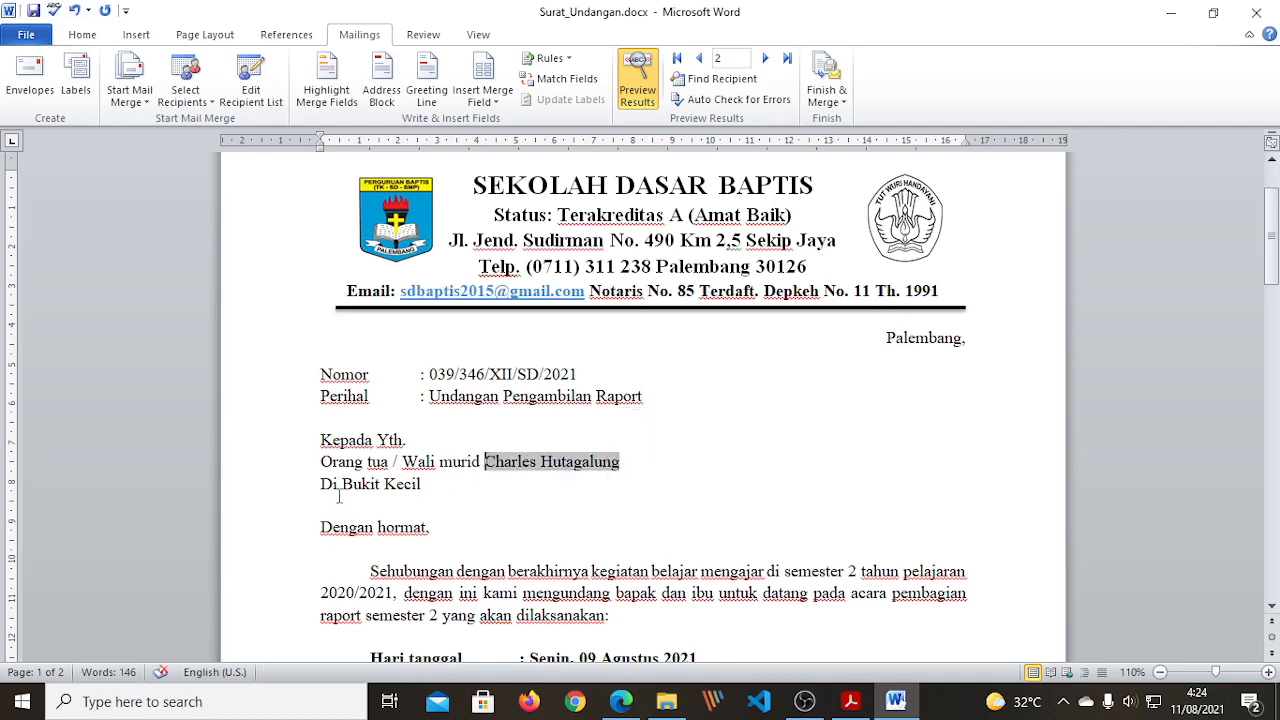
drag(341, 482, 440, 482)
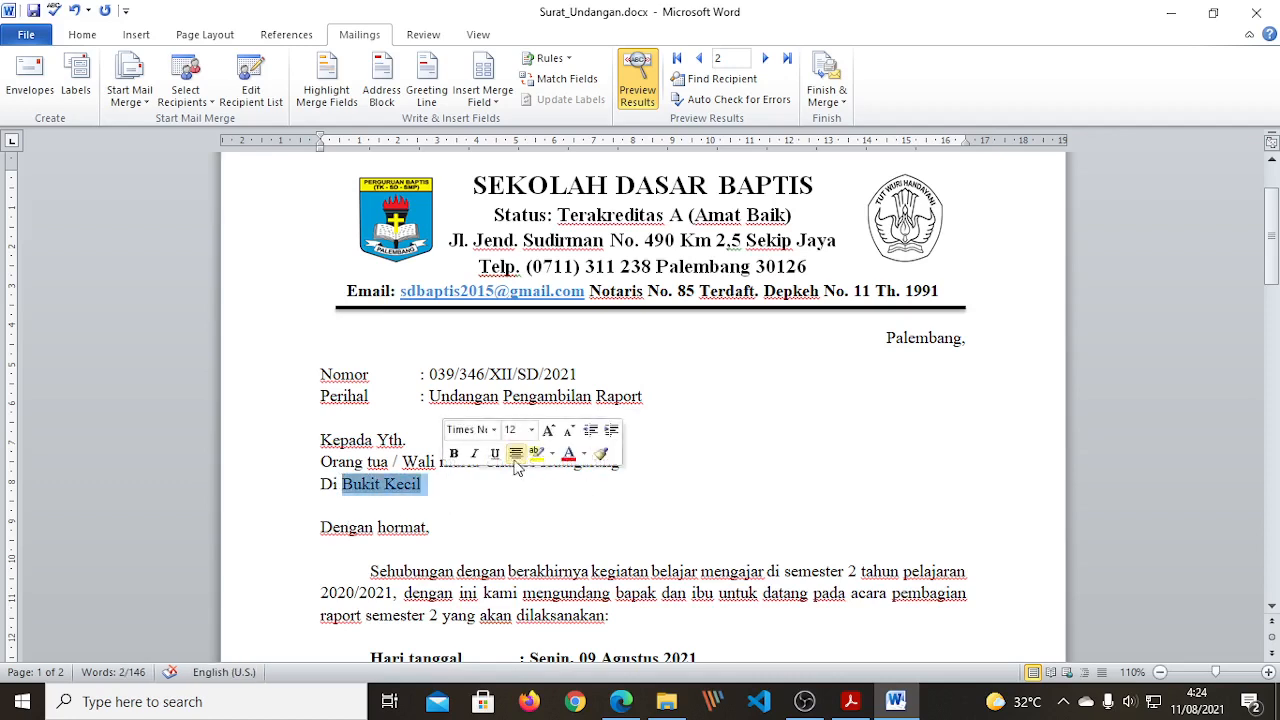
click(625, 461)
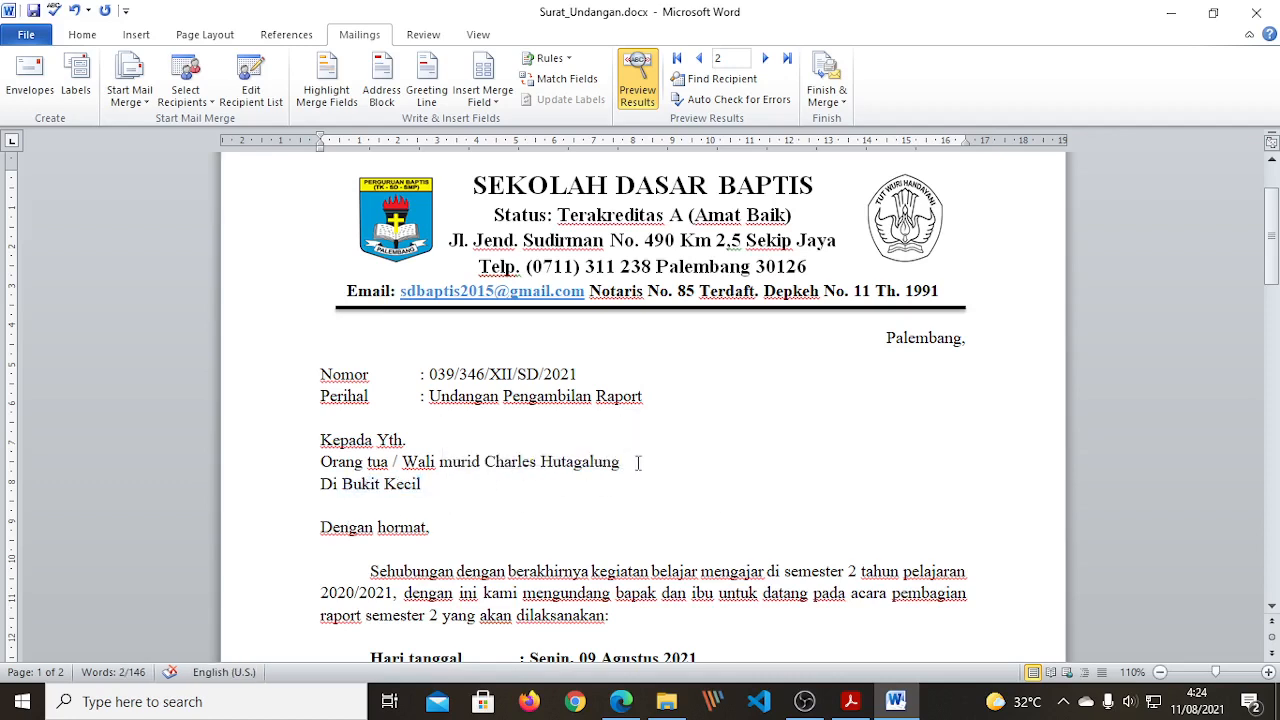
drag(625, 461, 566, 461)
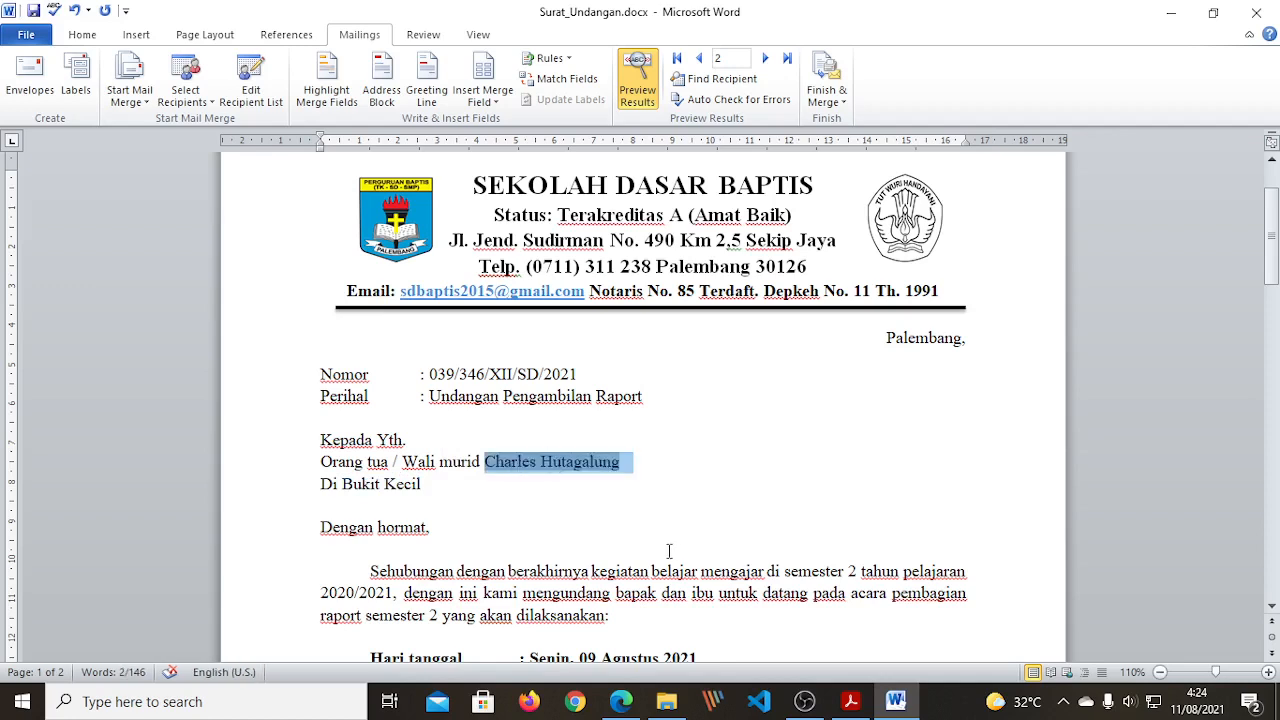
click(546, 513)
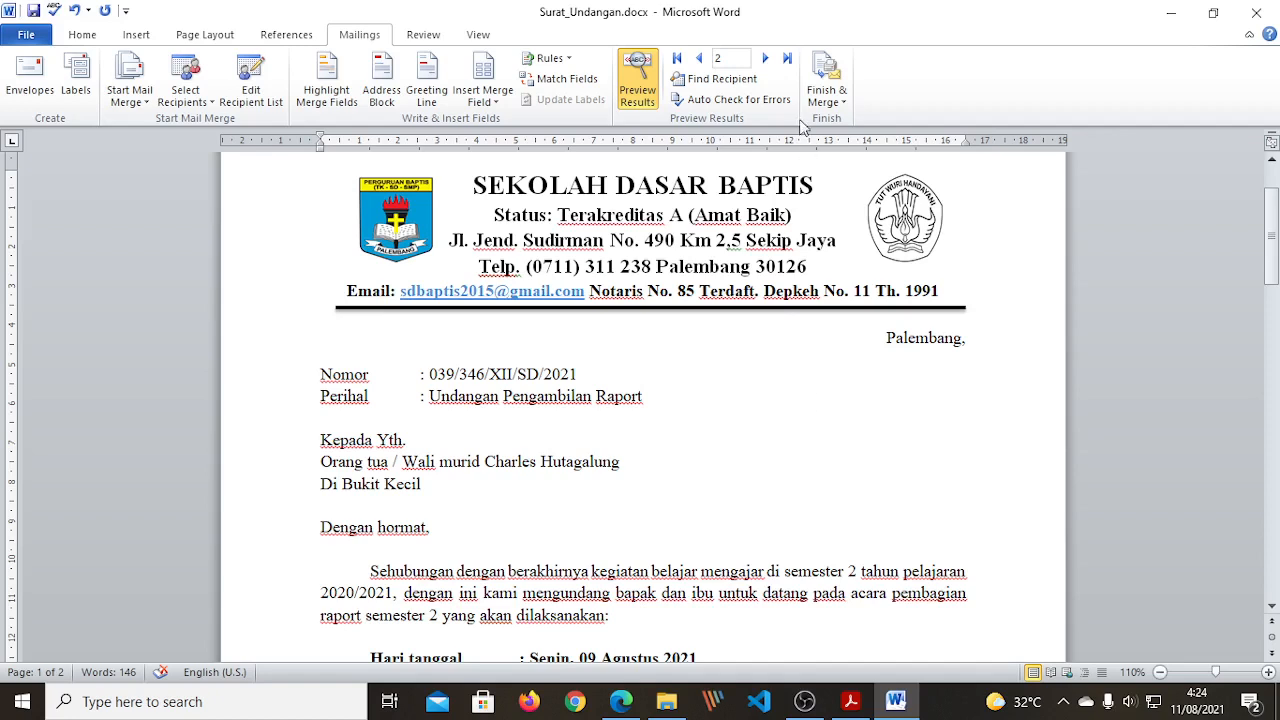
- Advance the mail merge preview through record 3 to record 4 to check the recipient block of each letter
click(765, 58)
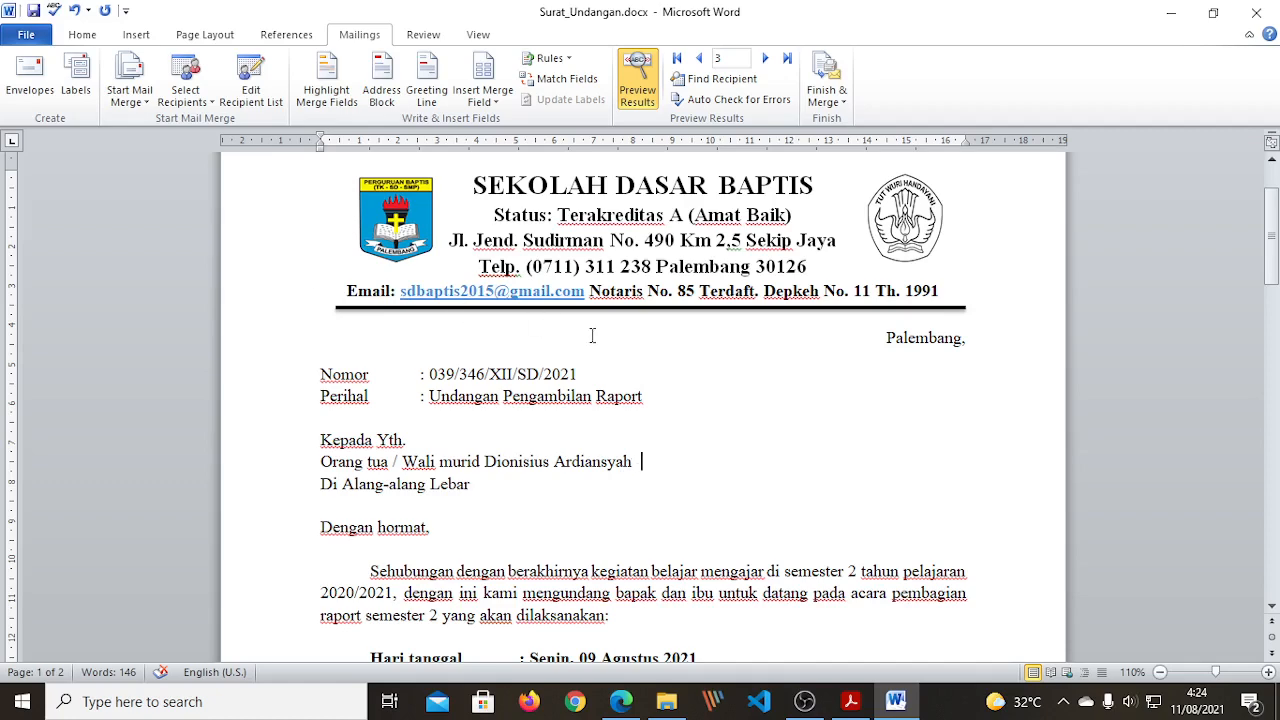
scroll(545, 331, up, 1)
scroll(592, 335, down, 1)
click(766, 59)
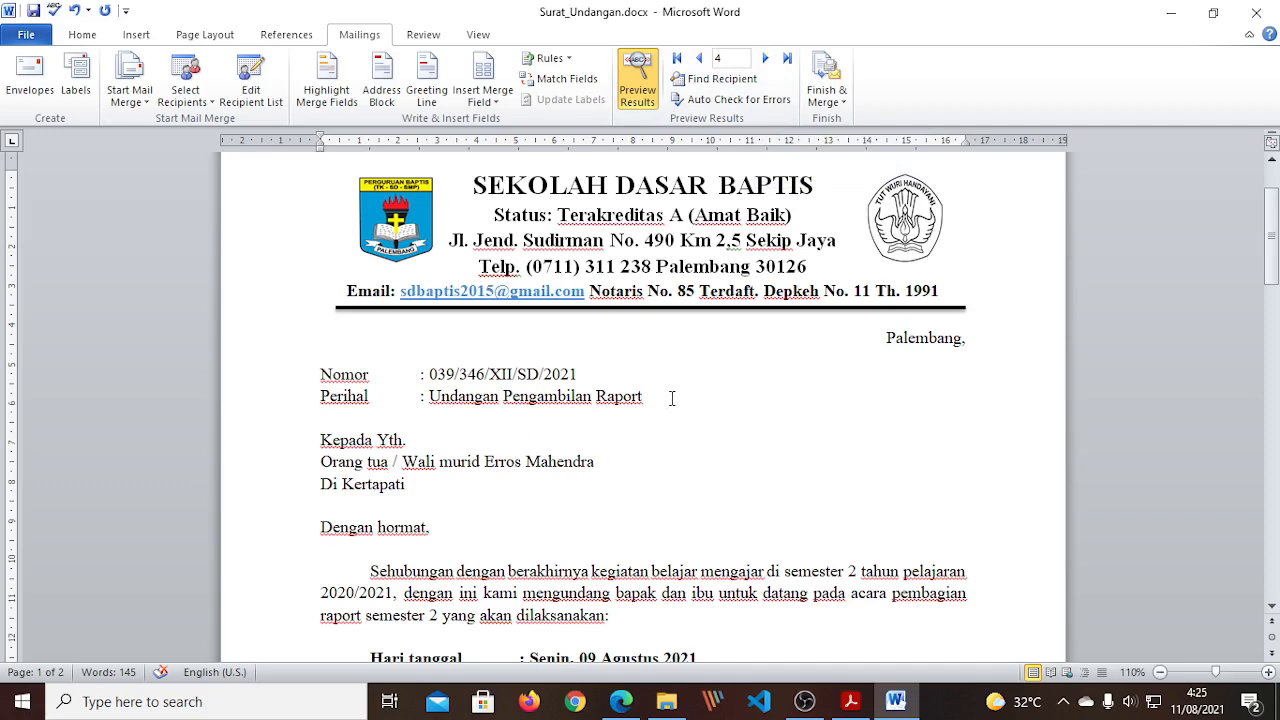
- Step the mail merge preview back to record 1 and forward again one record at a time to record 4
click(700, 59)
click(700, 59)
click(700, 59)
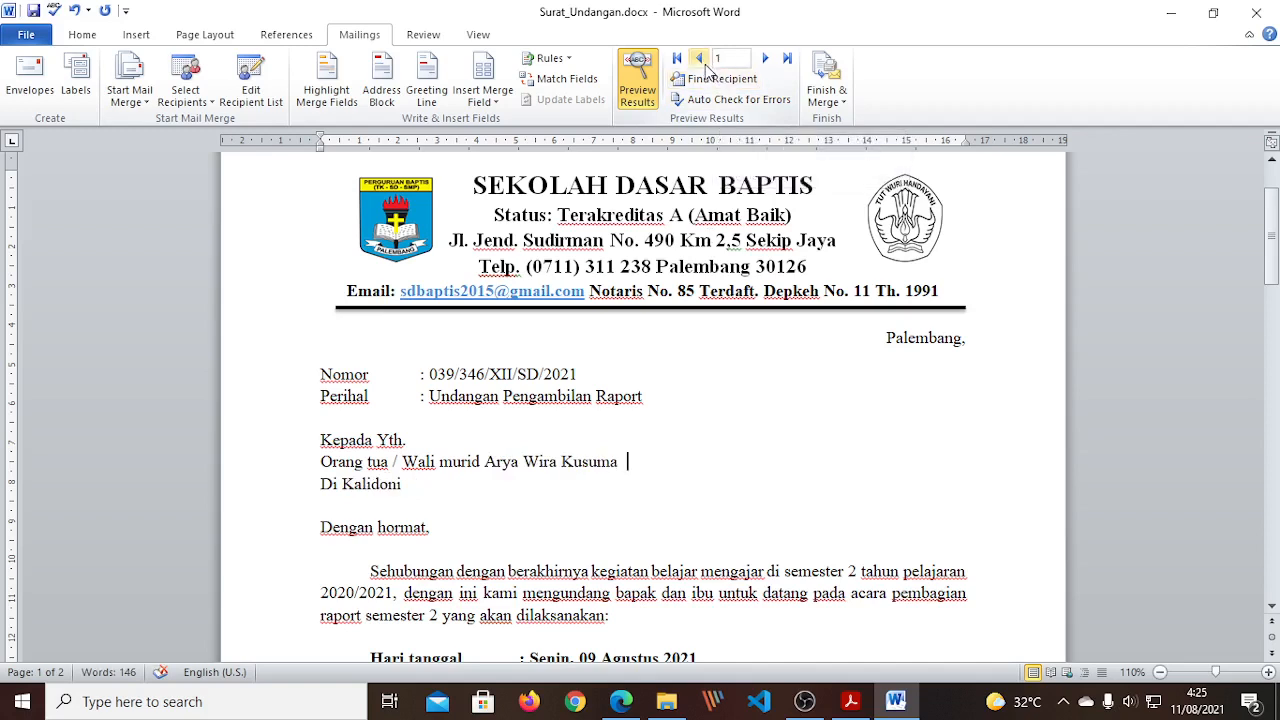
click(767, 61)
click(767, 61)
click(767, 61)
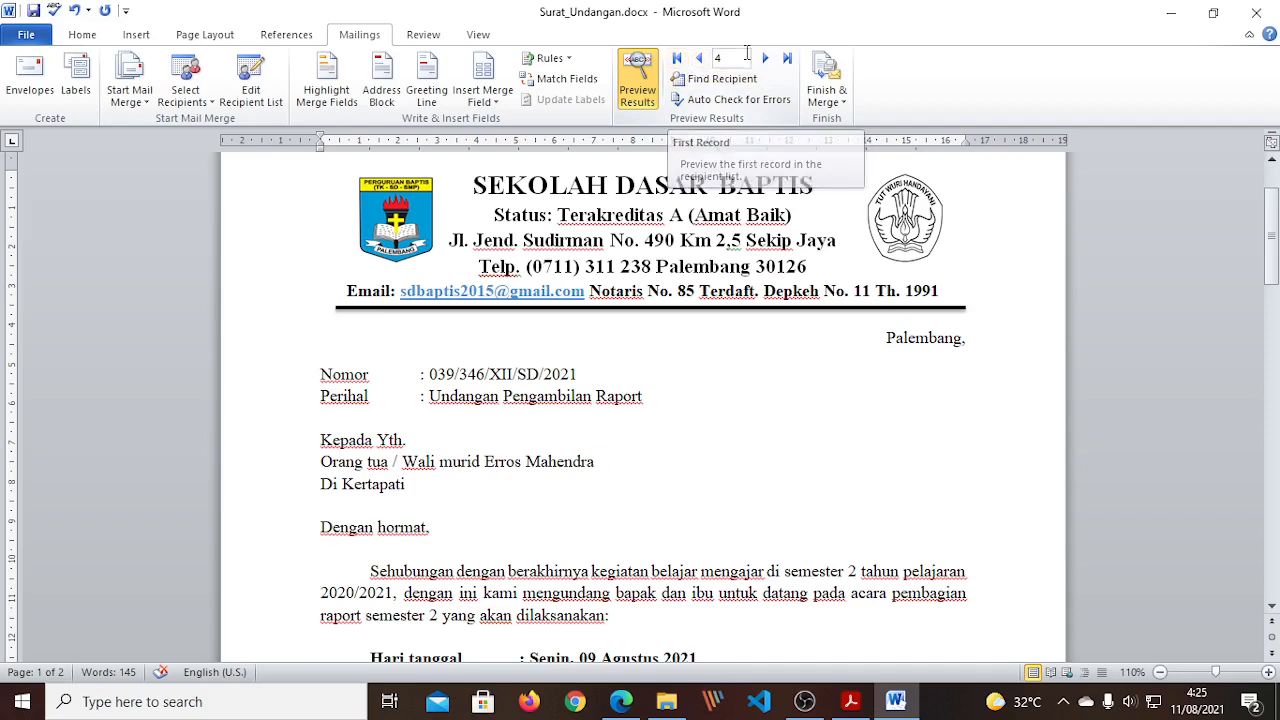
- Jump the preview to the first record and highlight the merged student name in the recipient block
click(677, 62)
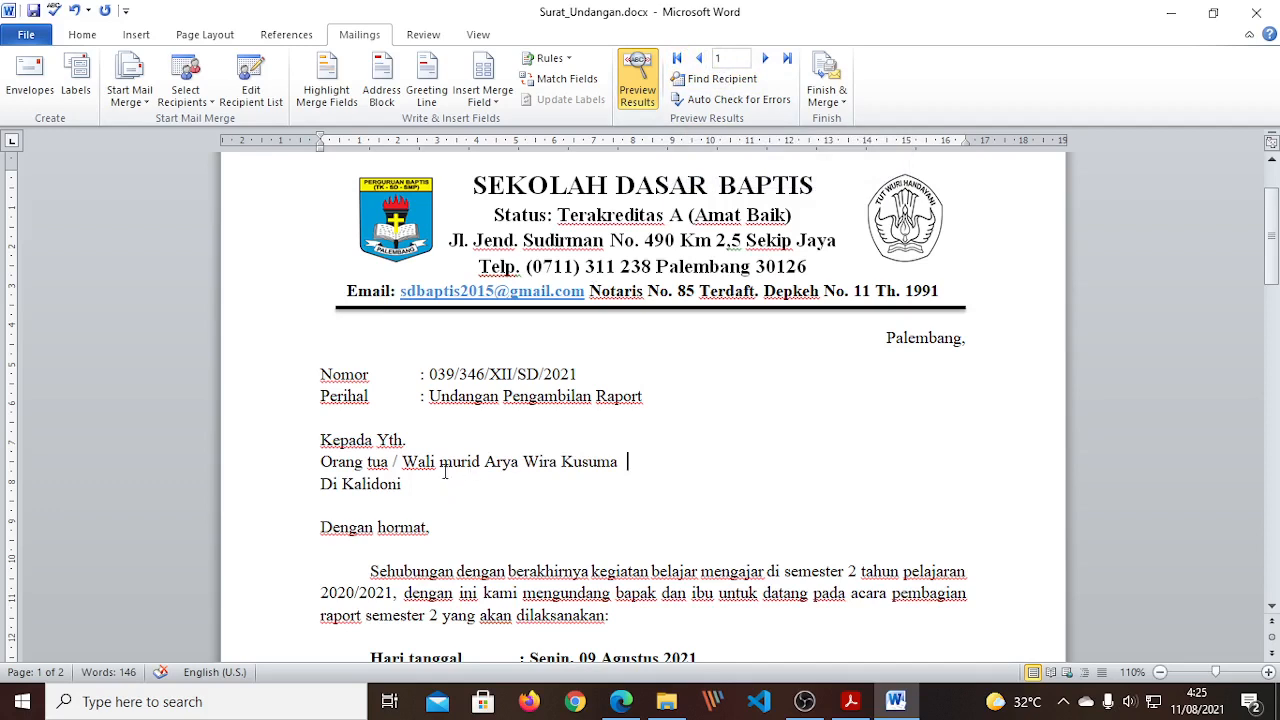
drag(497, 461, 628, 462)
click(606, 510)
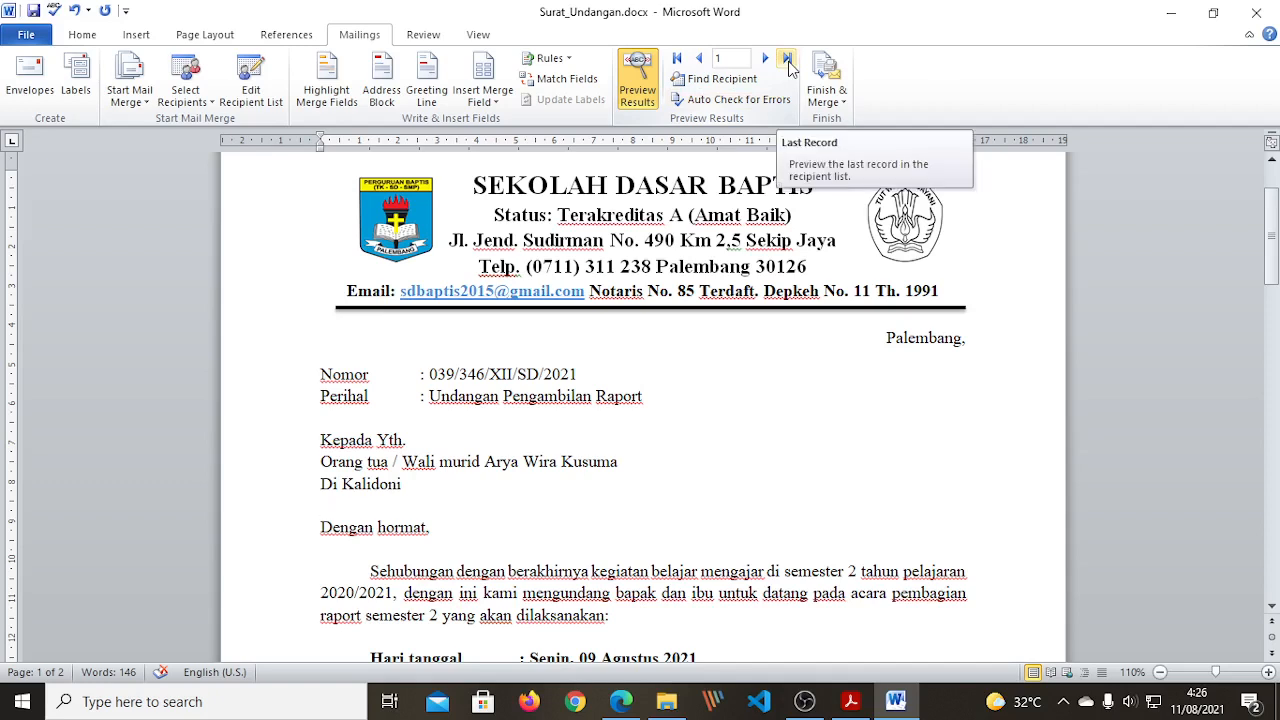
- Preview the letter for the last record and compare it with record 4, ending on the last record
click(722, 59)
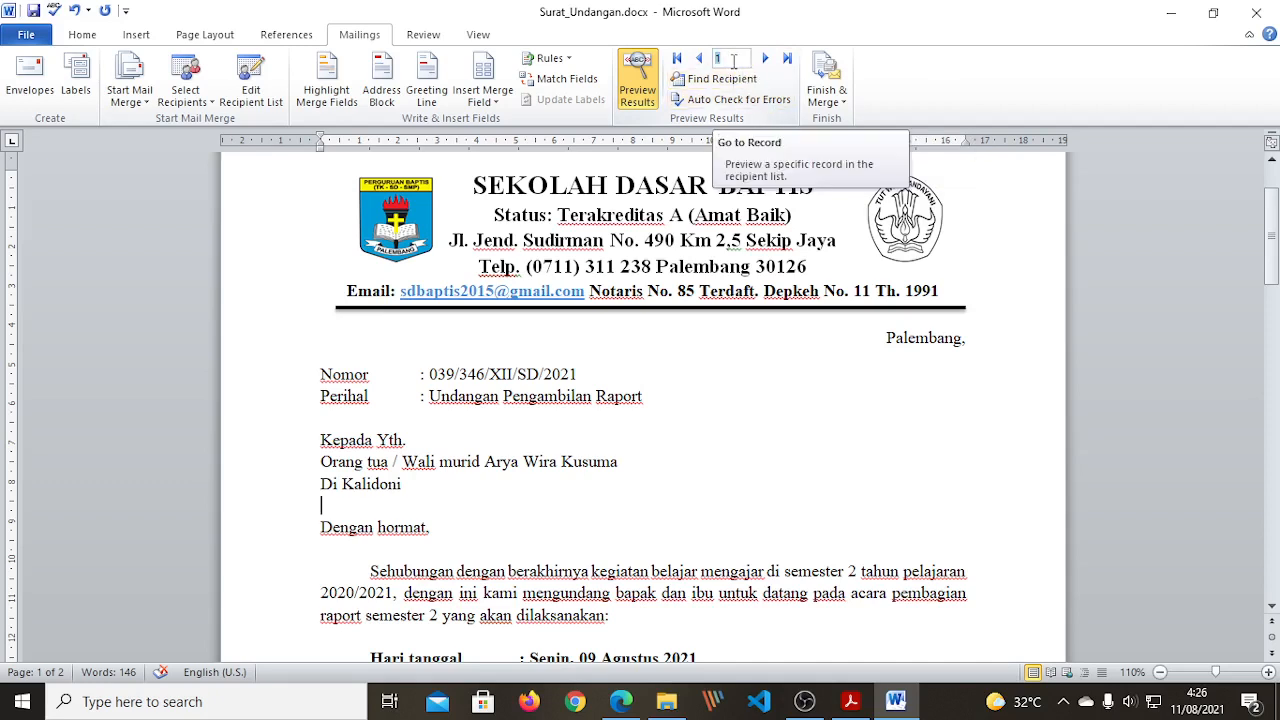
click(733, 60)
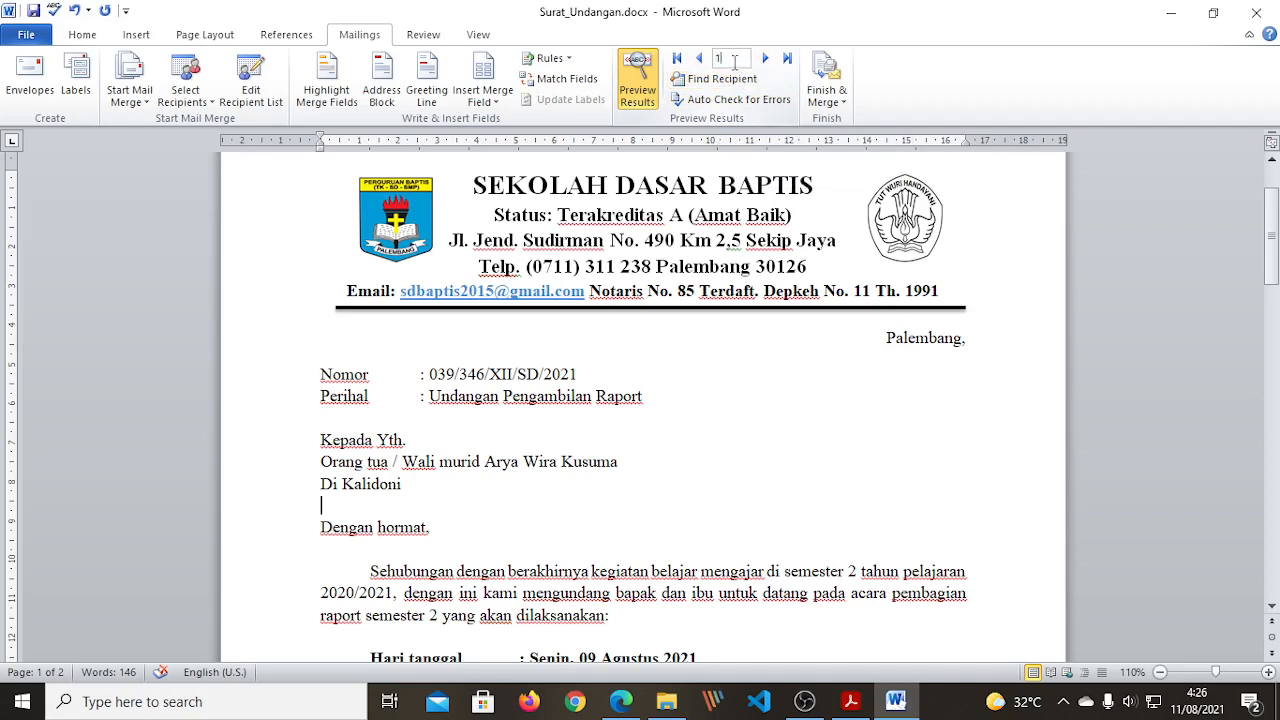
click(787, 60)
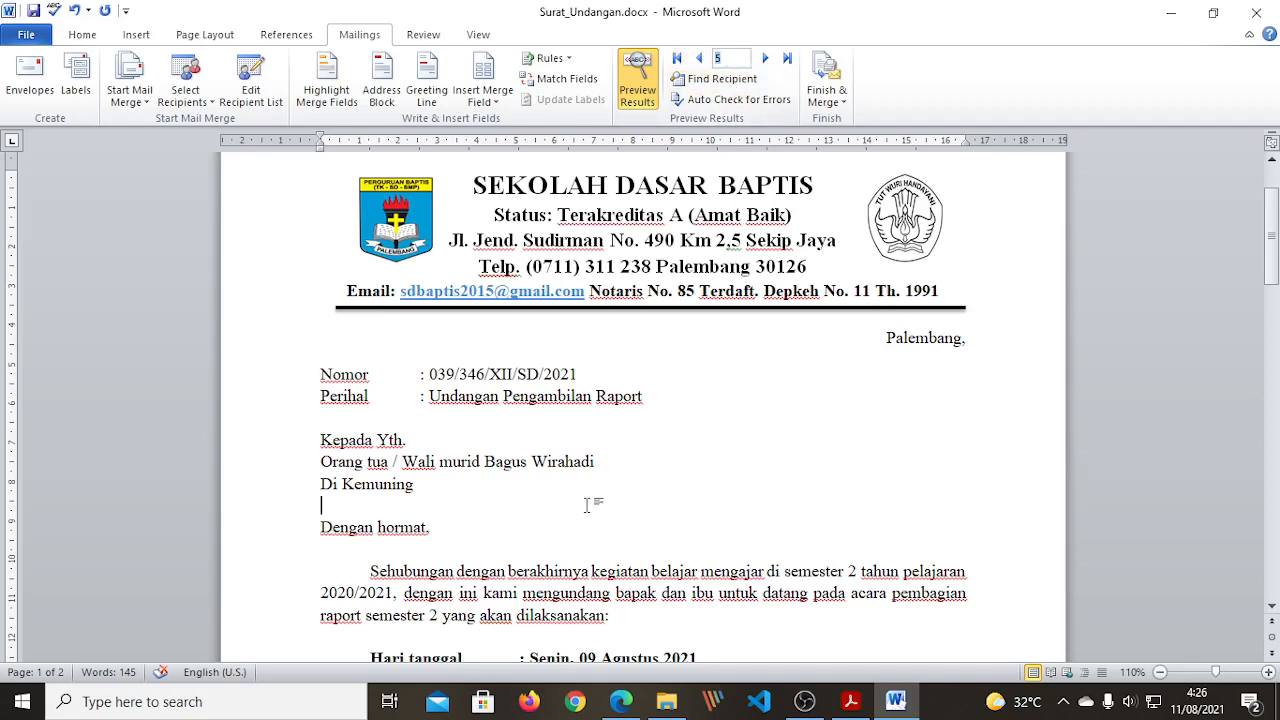
click(605, 464)
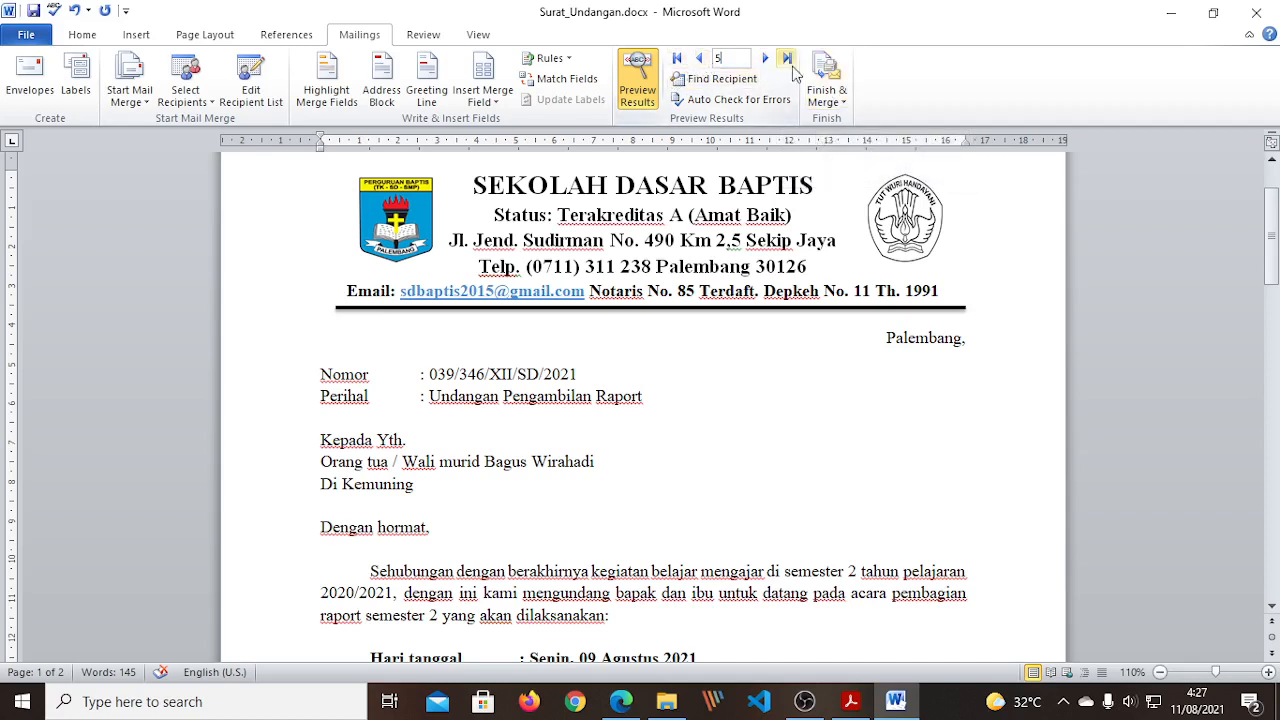
click(699, 58)
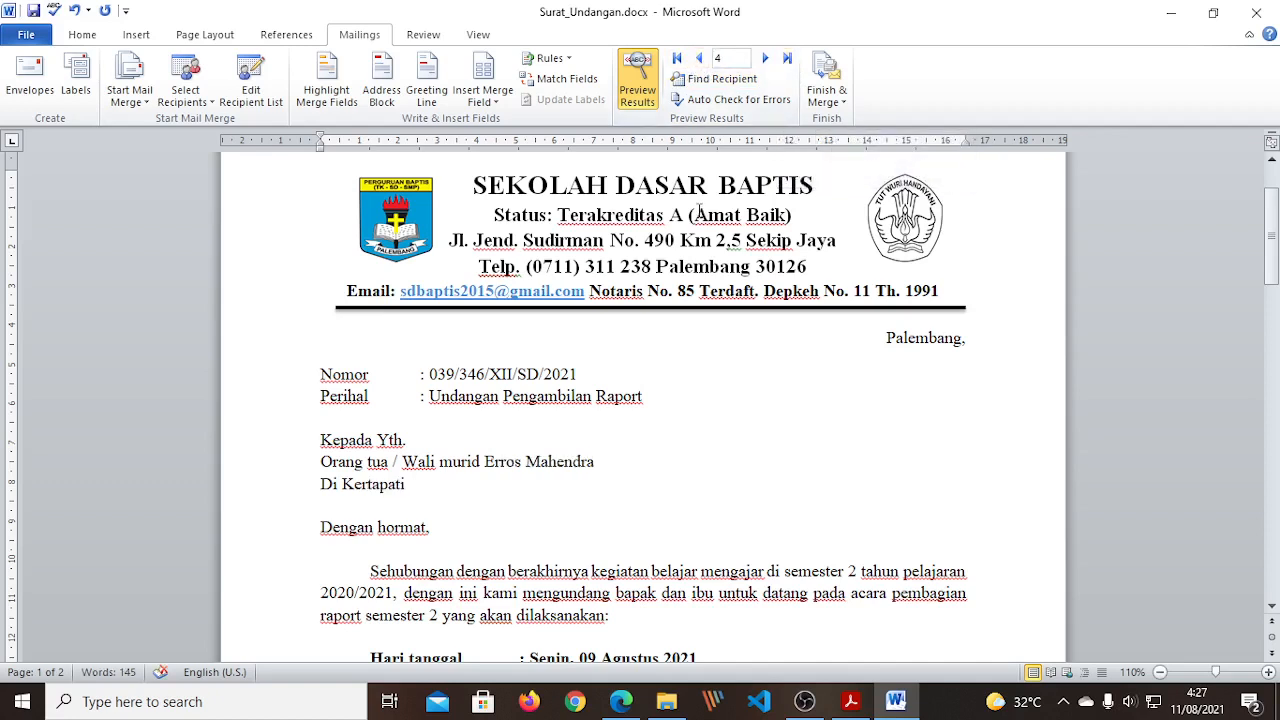
click(787, 60)
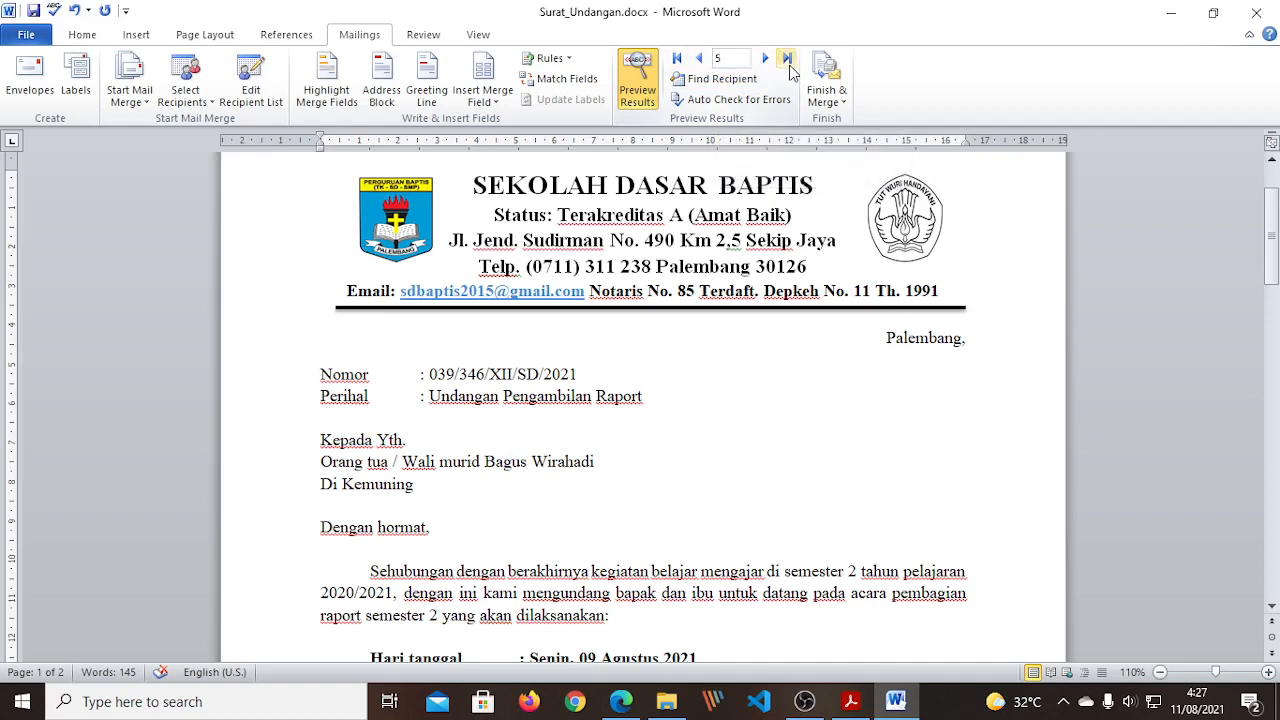
- Go directly to record 1 in the mail merge preview by entering its record number
click(730, 58)
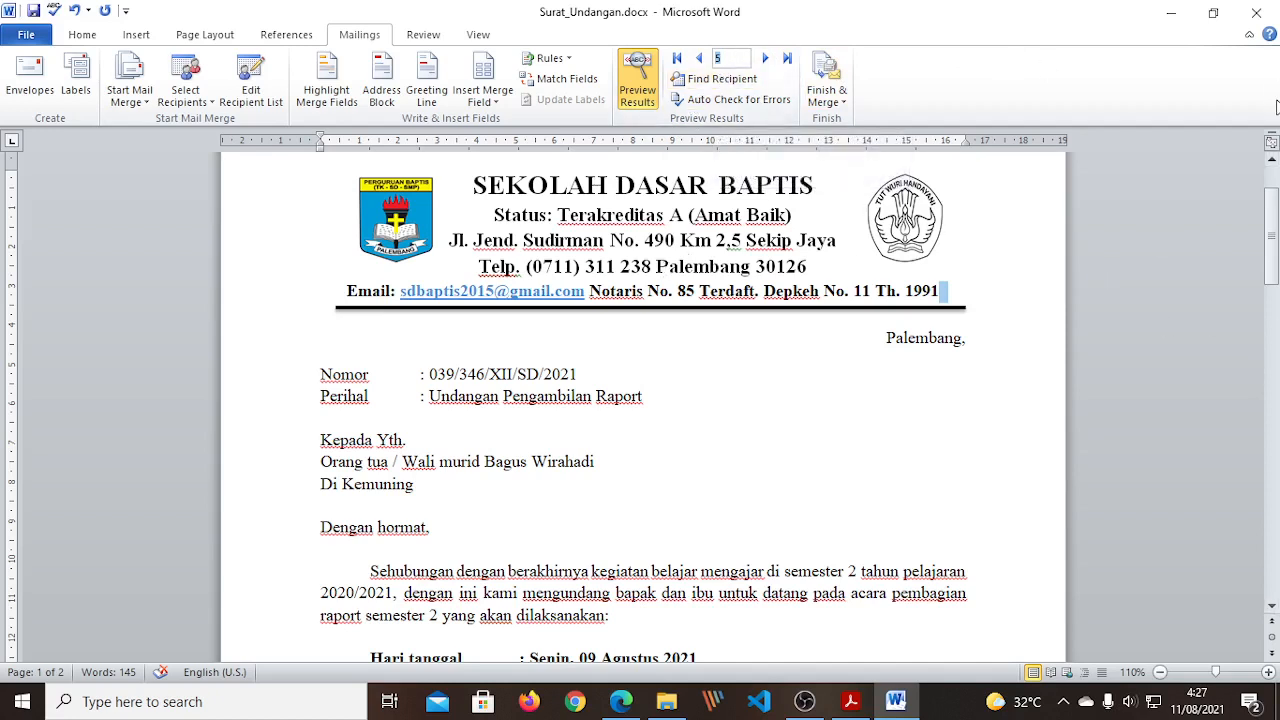
text(1)
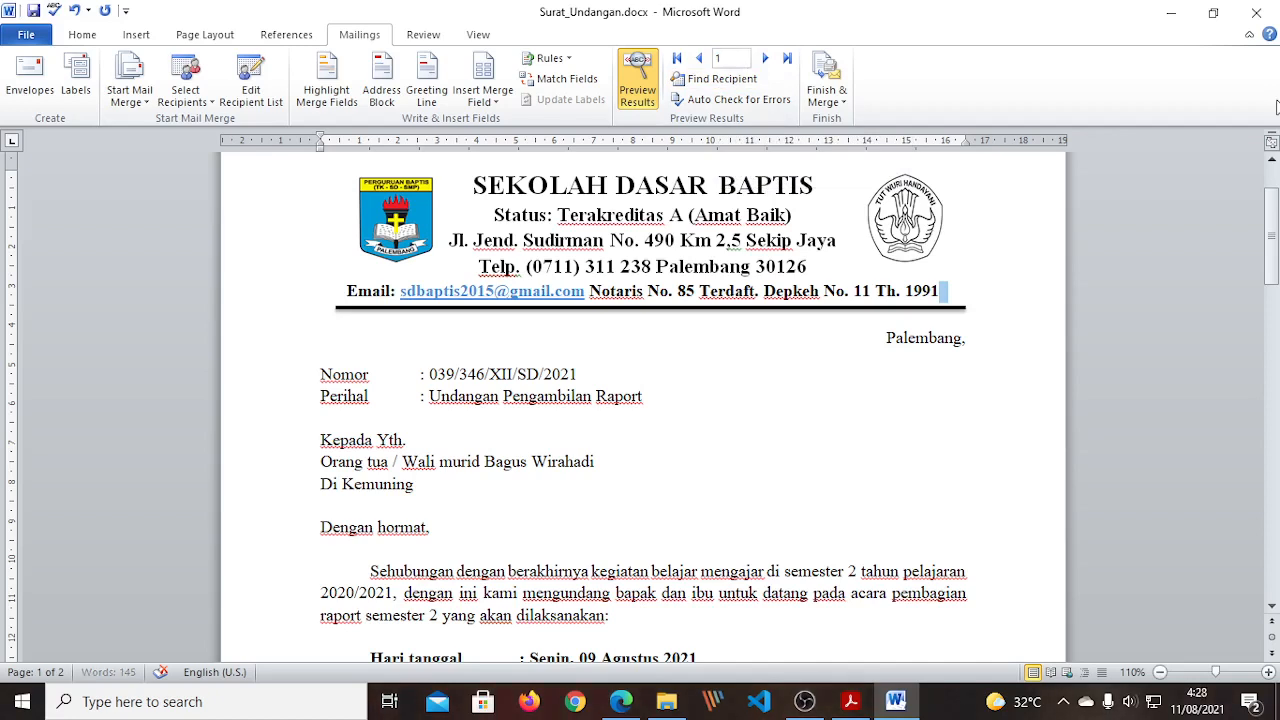
key(Return)
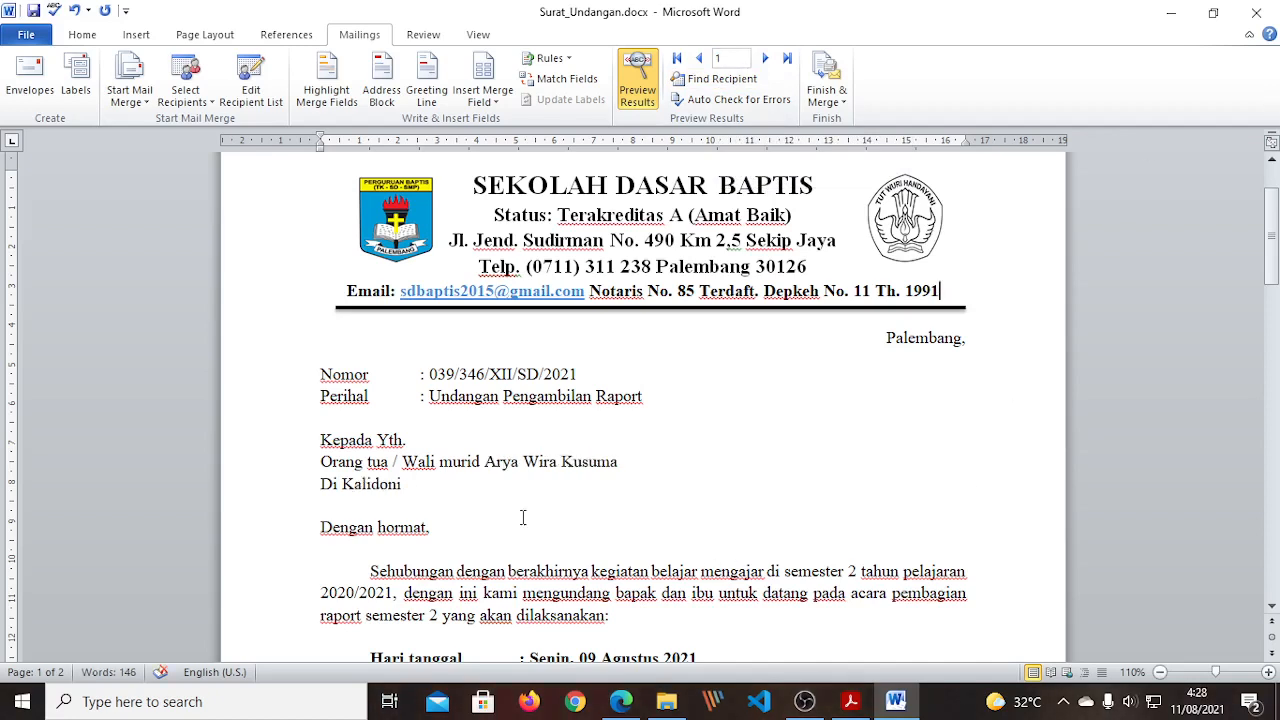
- Highlight the merged student name in the recipient block, and go directly to record 5 in the mail merge preview
drag(486, 465, 629, 466)
click(661, 525)
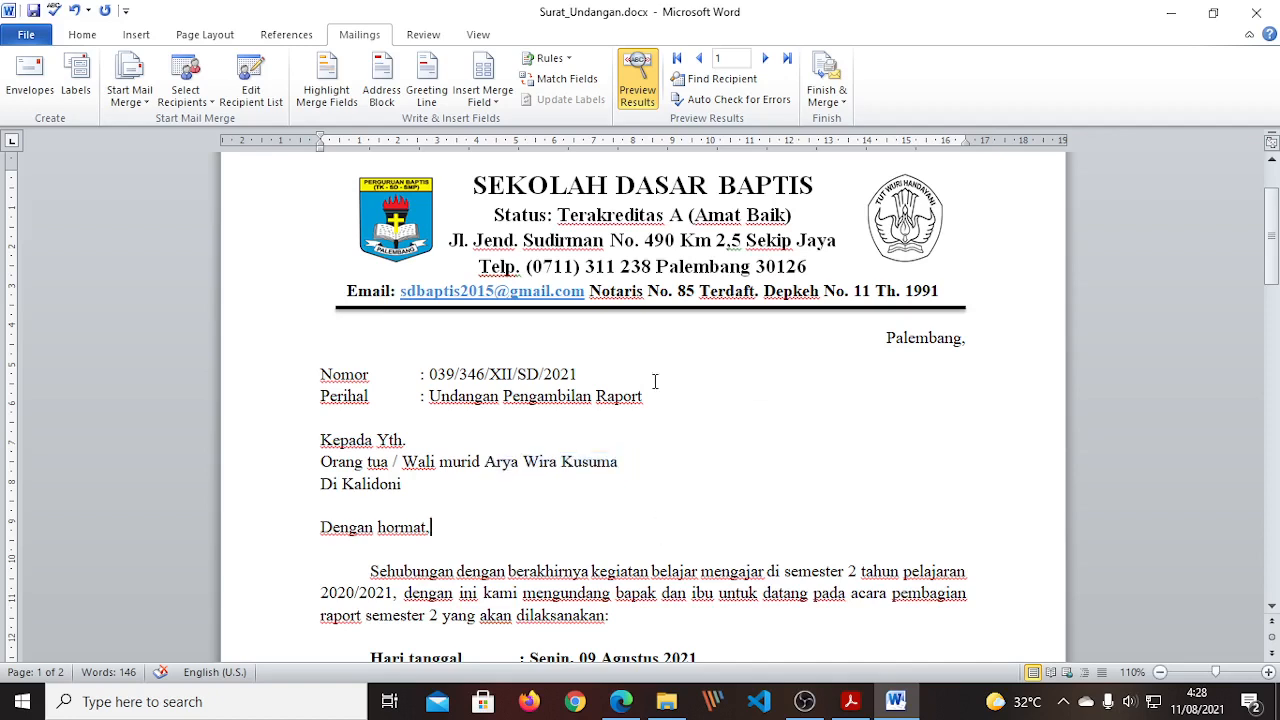
click(732, 59)
text(5)
key(Return)
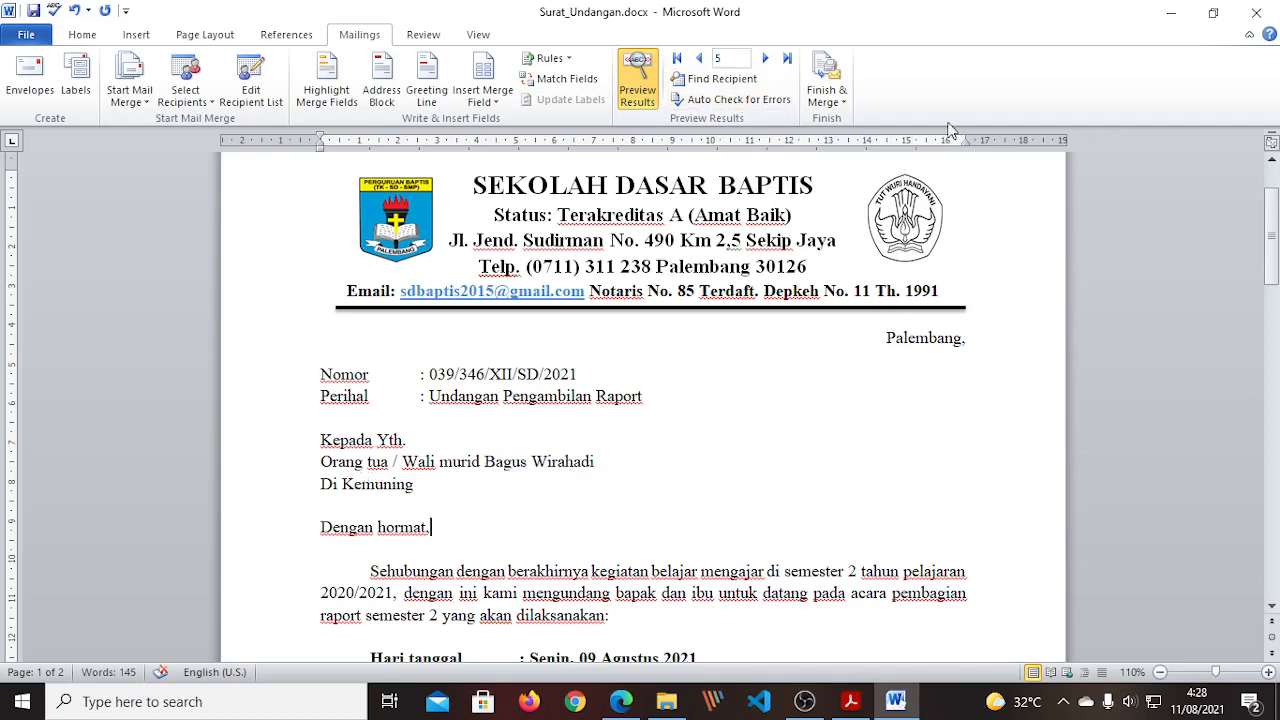
click(741, 62)
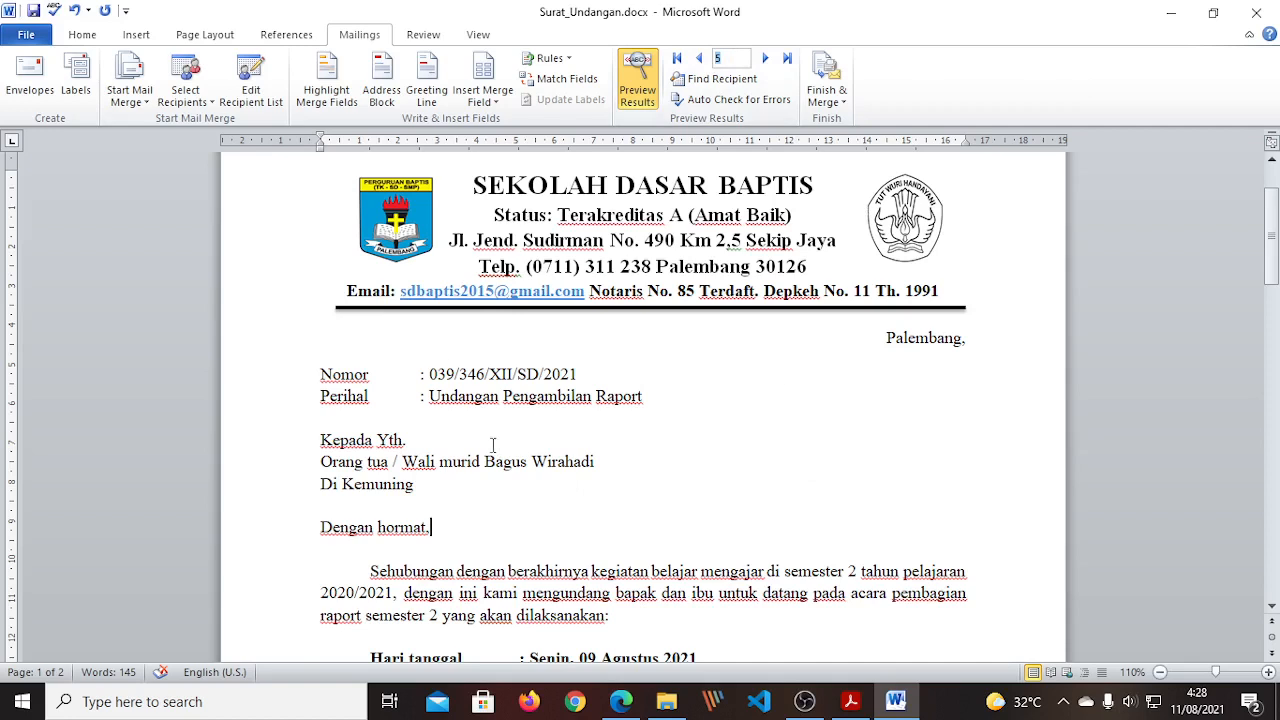
- Highlight the merged student name and address in record 5's recipient block to examine each one
click(986, 340)
drag(485, 462, 606, 463)
click(545, 503)
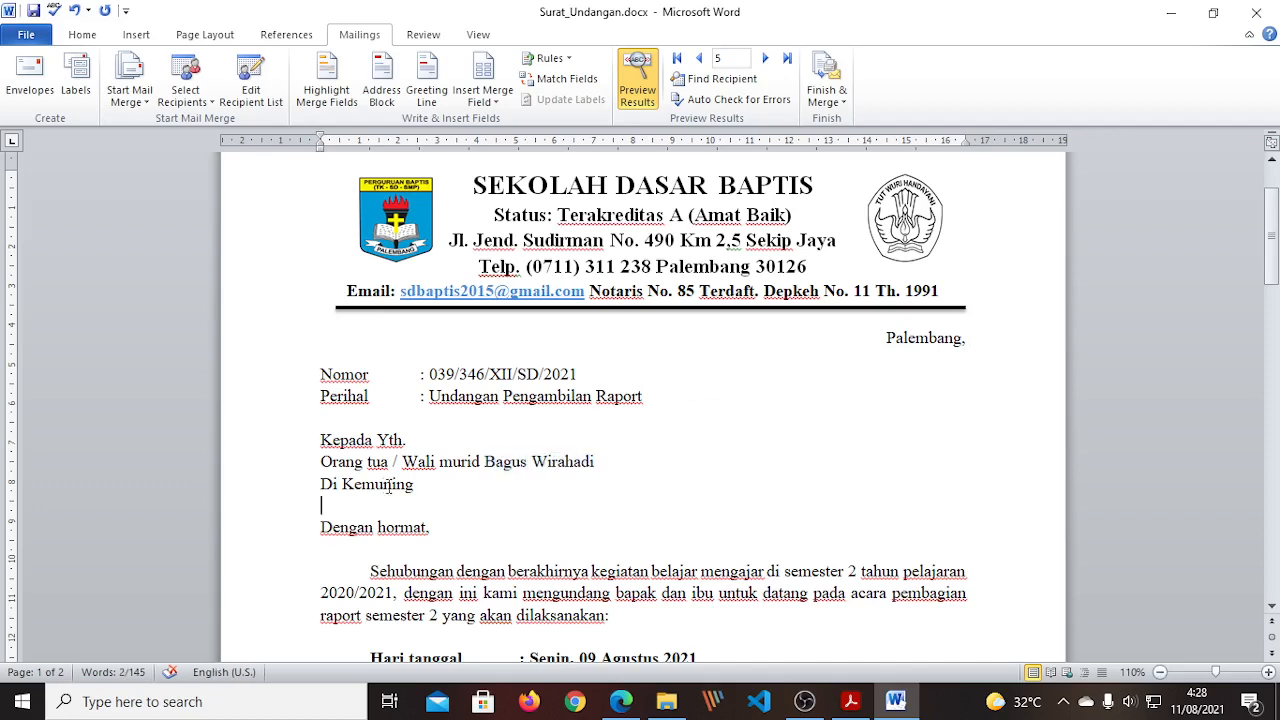
drag(342, 484, 594, 462)
click(548, 506)
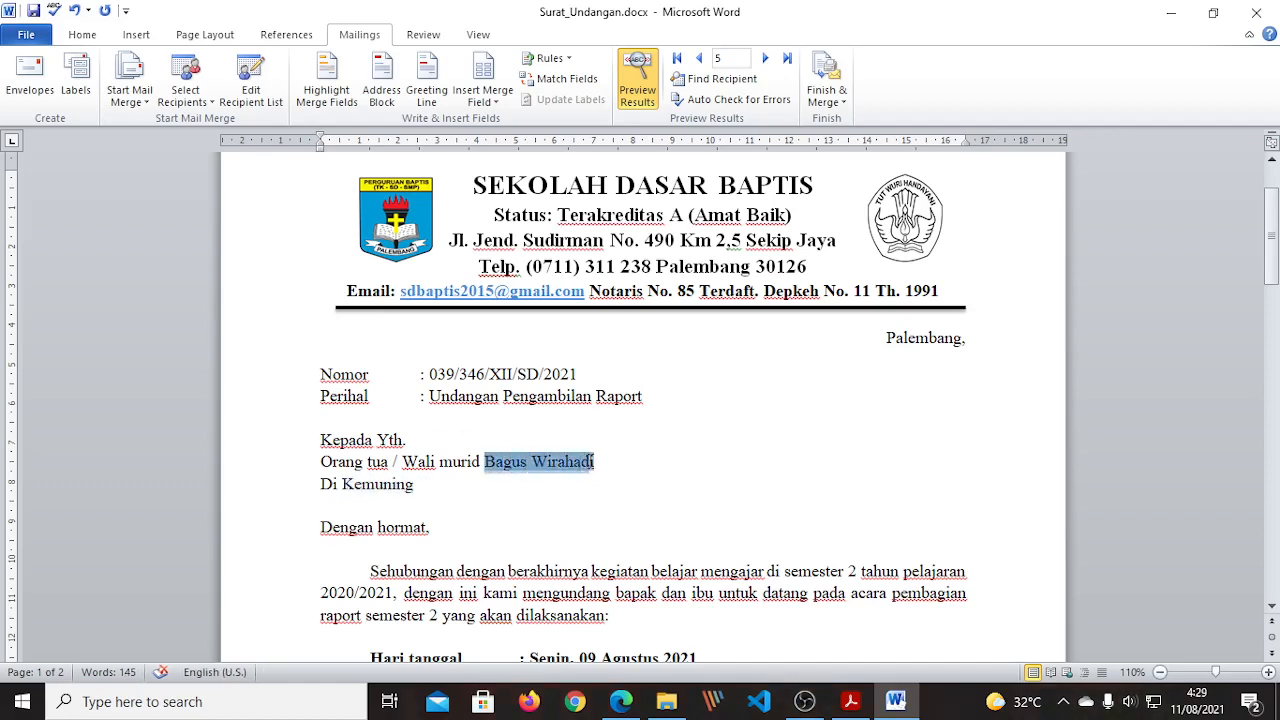
click(550, 525)
triple_click(342, 484)
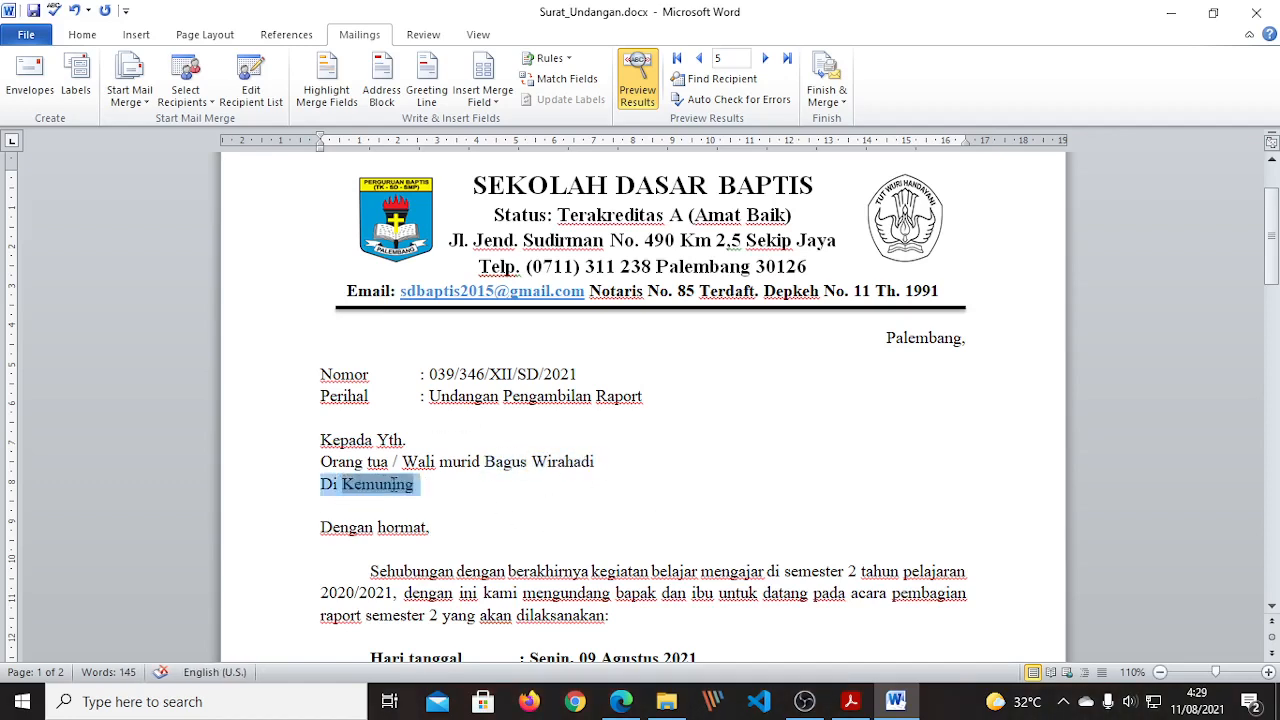
click(443, 491)
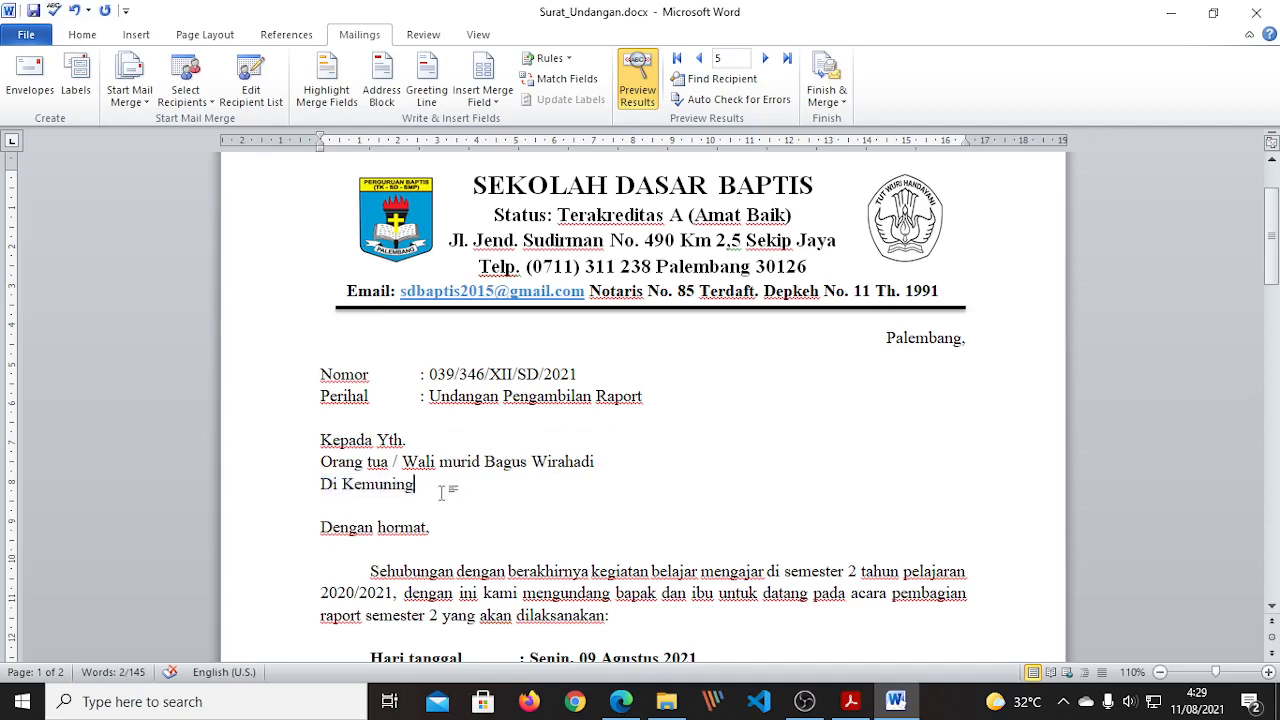
click(979, 339)
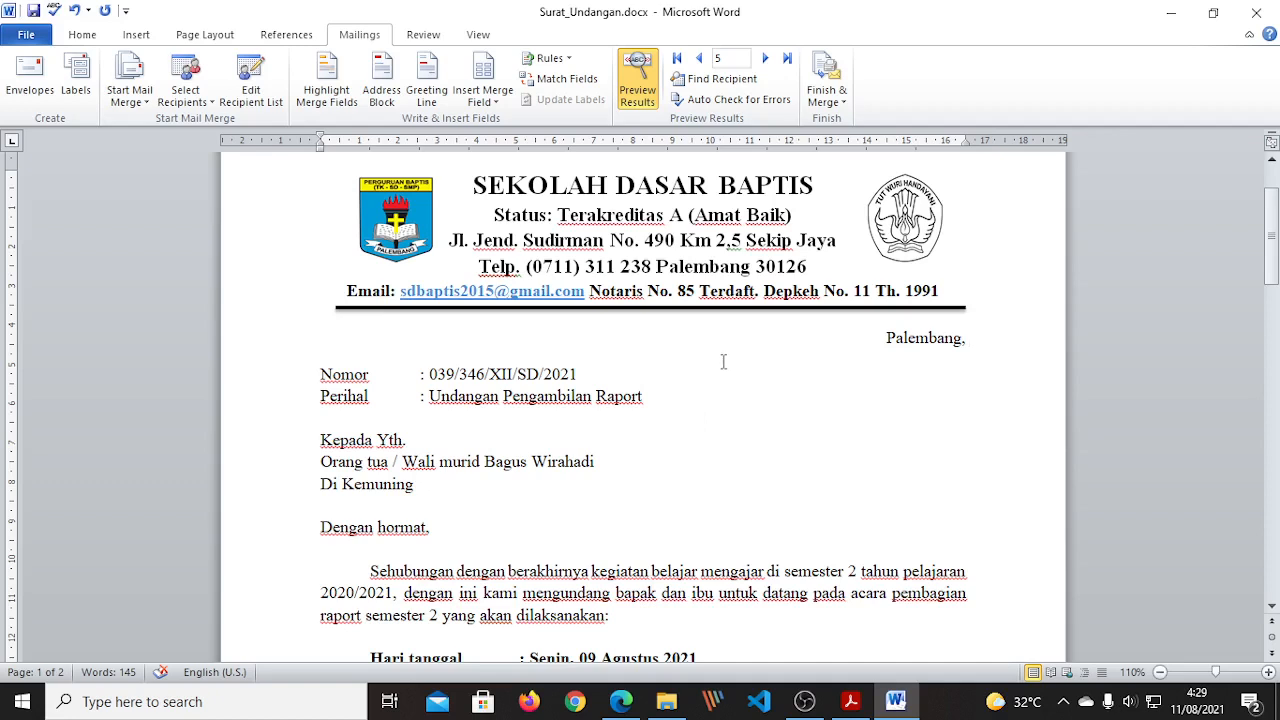
click(941, 398)
- Switch to the MODUL KELAS 5 SEMESTER 1 PDF in Acrobat Reader and find Langkah keduabelas on printing the merge
click(850, 701)
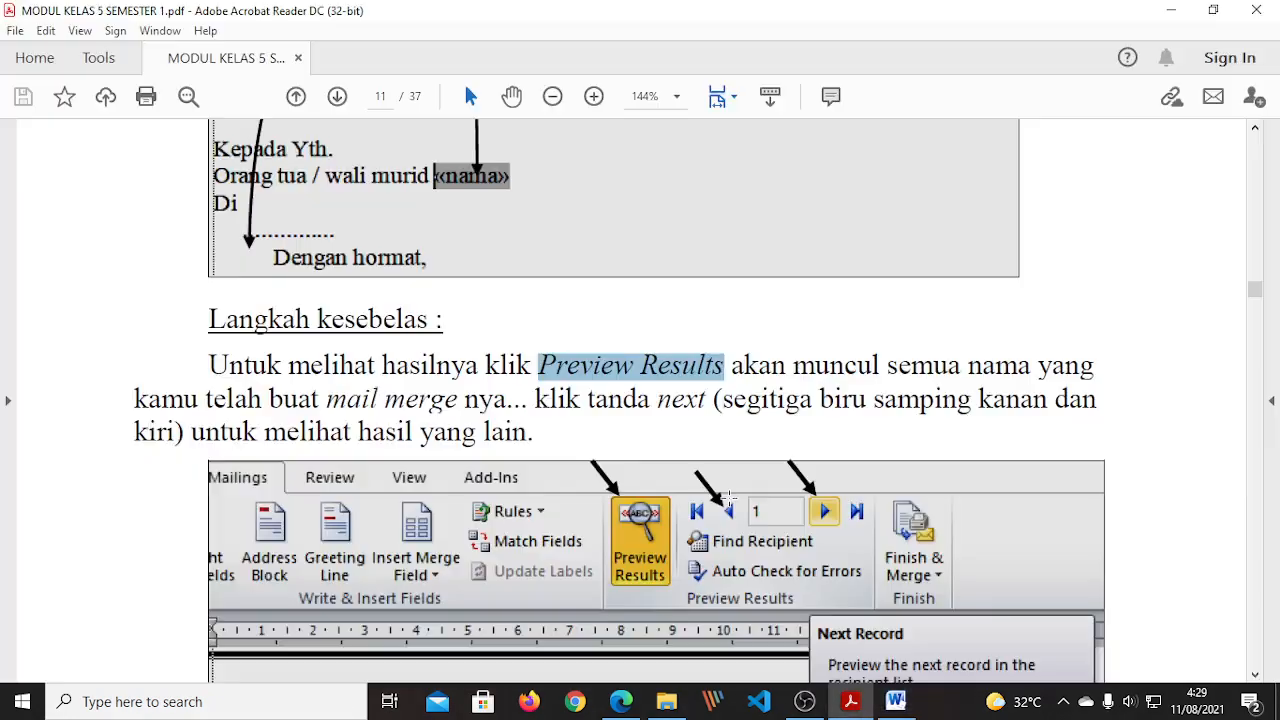
scroll(600, 410, down, 10)
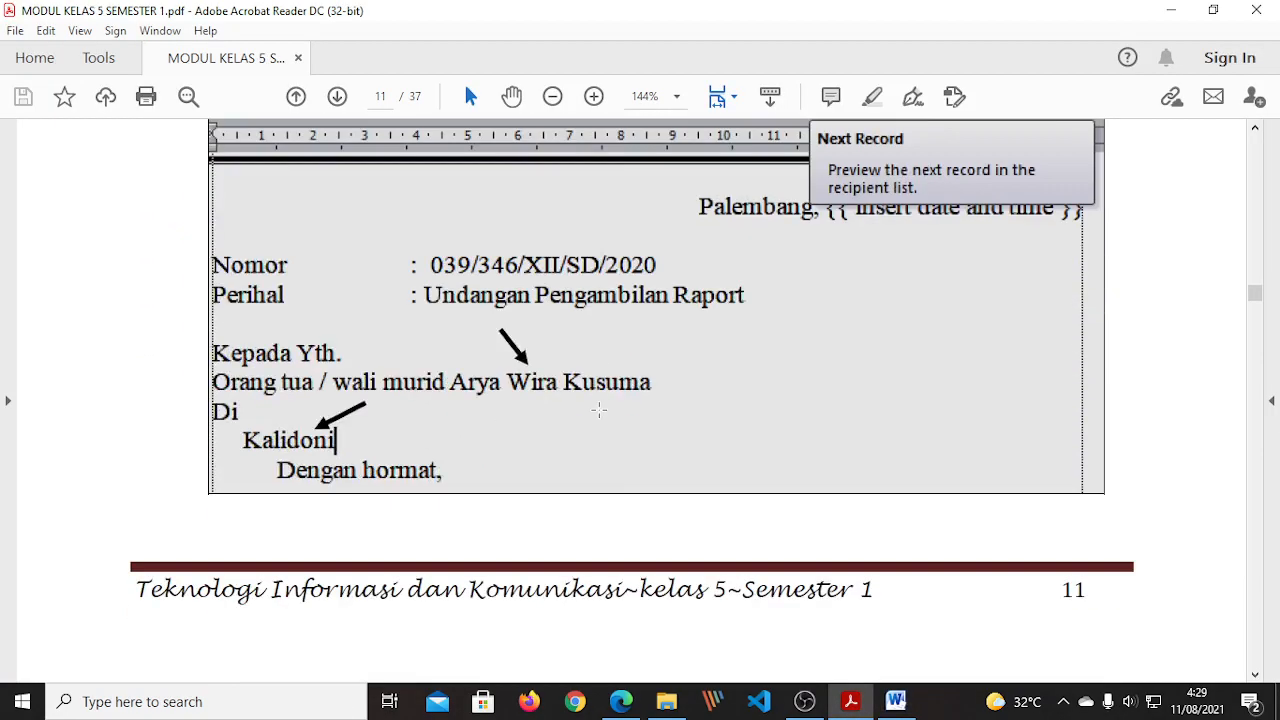
scroll(598, 409, down, 13)
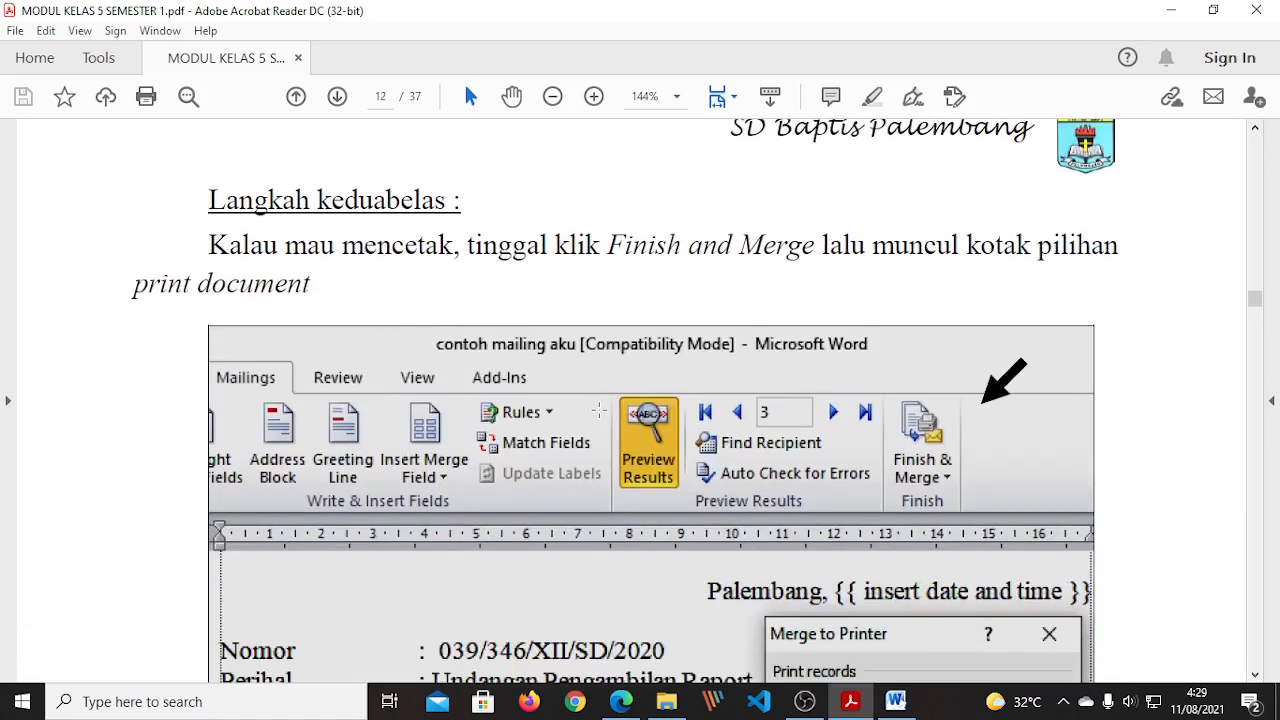
scroll(598, 410, down, 1)
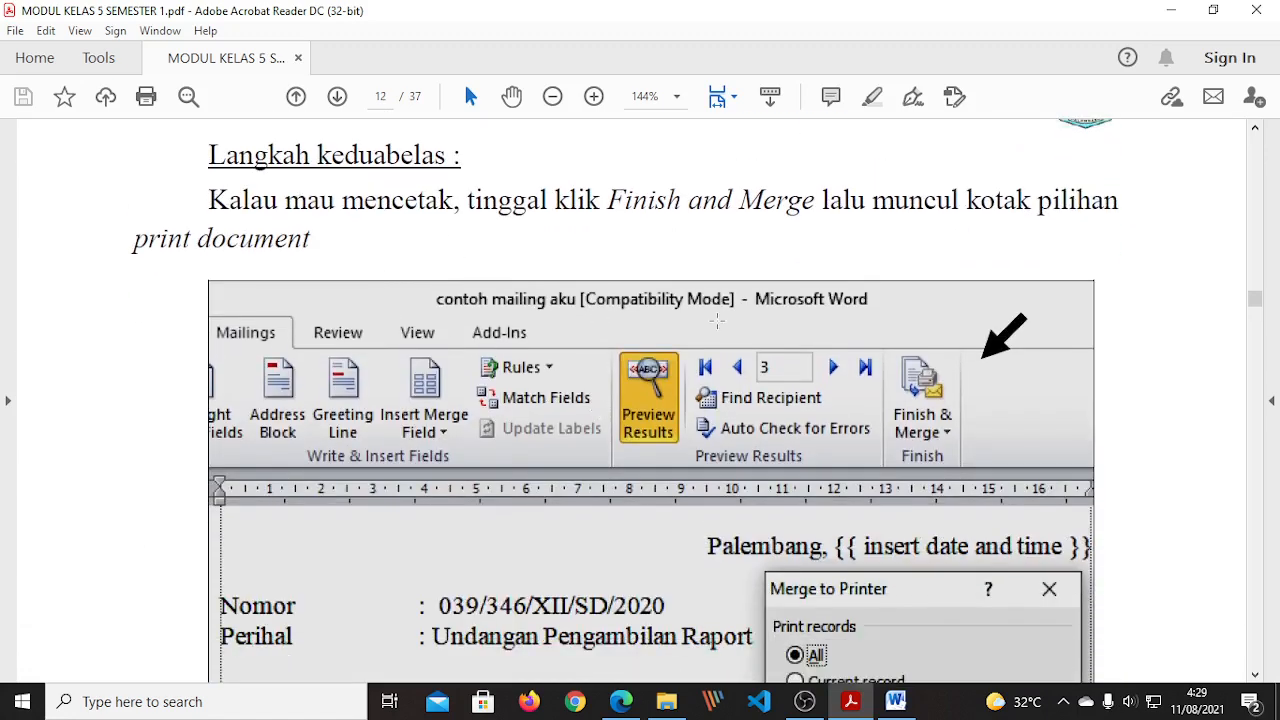
- Switch back to the Surat_Undangan letter in Word and preview record 1
click(897, 703)
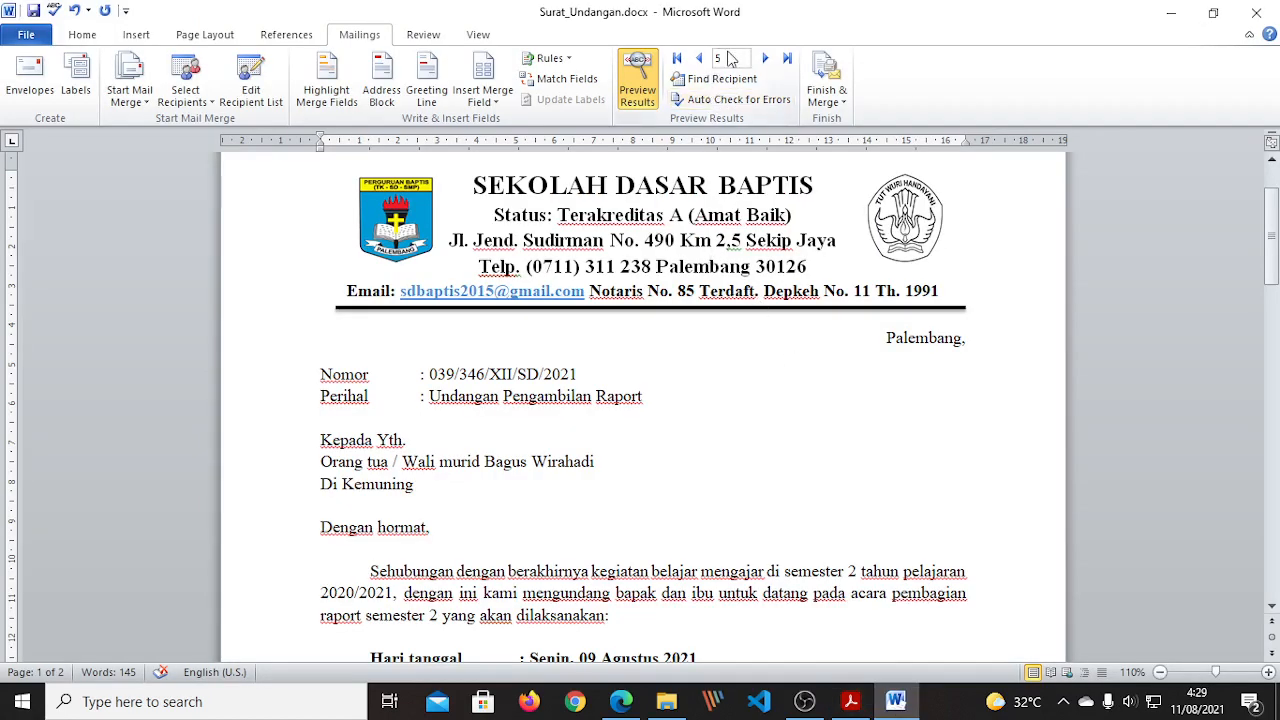
text(1)
key(Return)
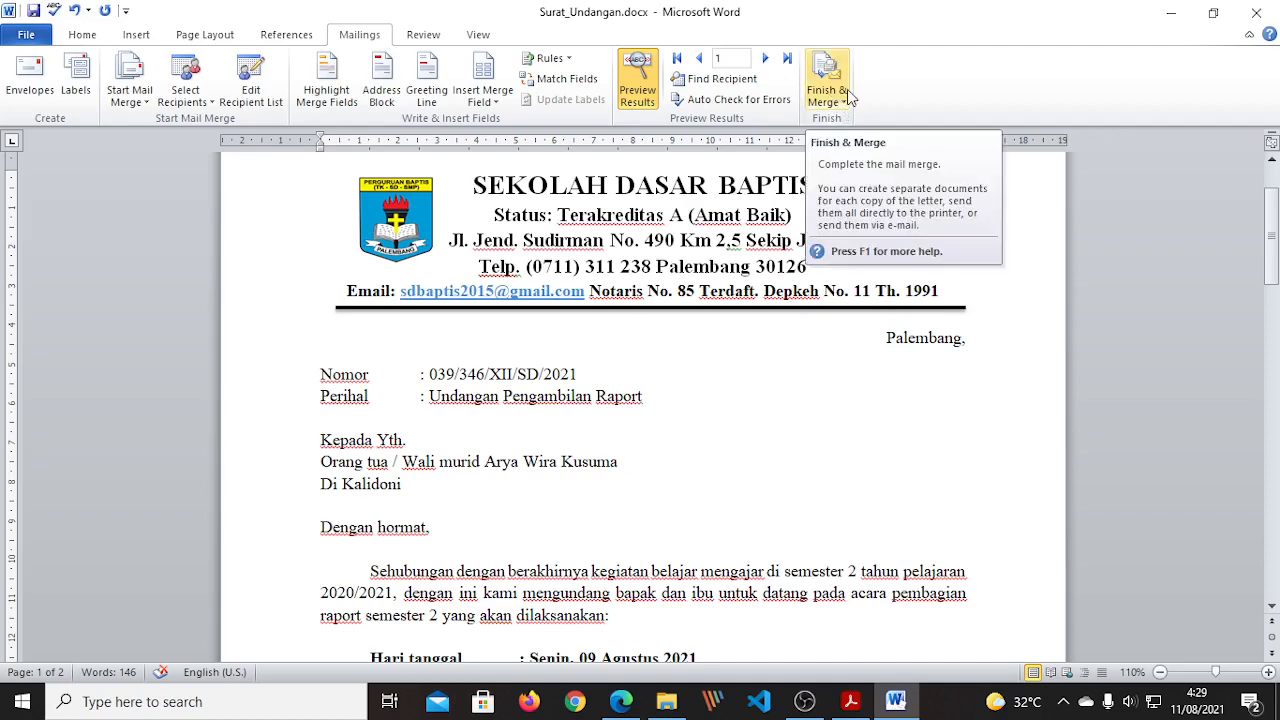
- Switch to the PDF module in Acrobat Reader and look through page 12, ending on the Finish and Merge printing instructions
click(851, 701)
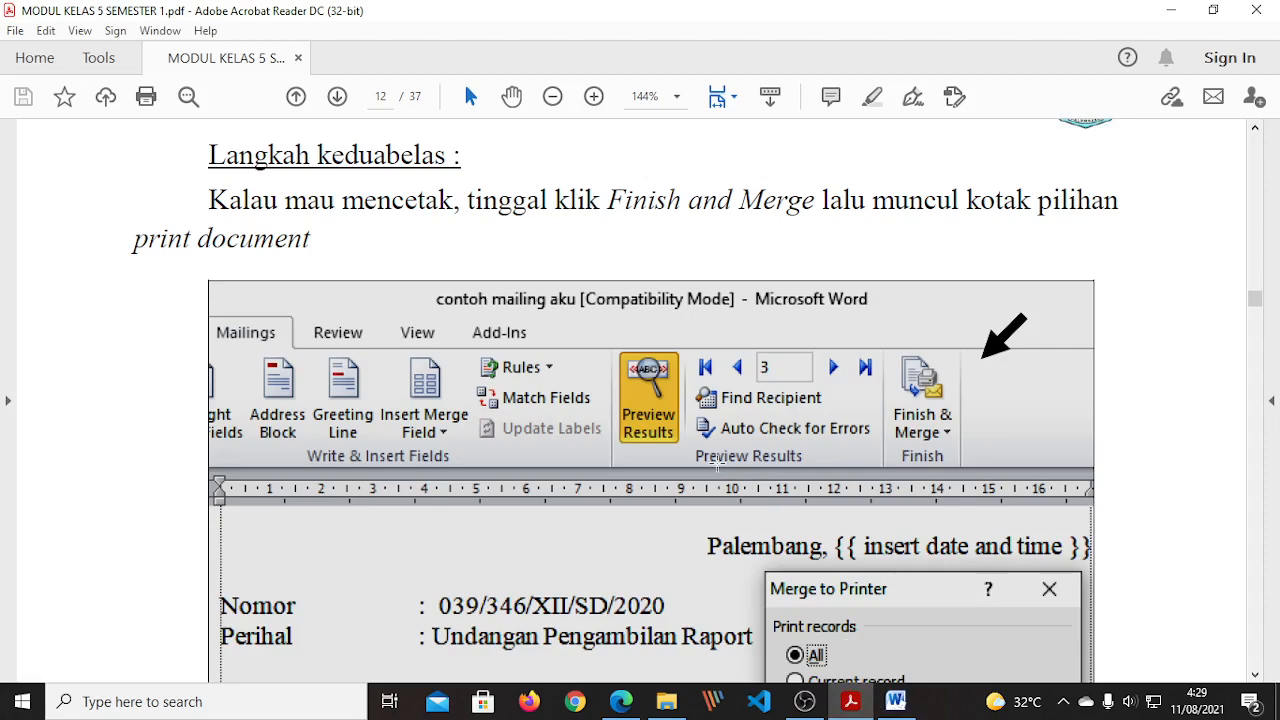
scroll(717, 462, down, 10)
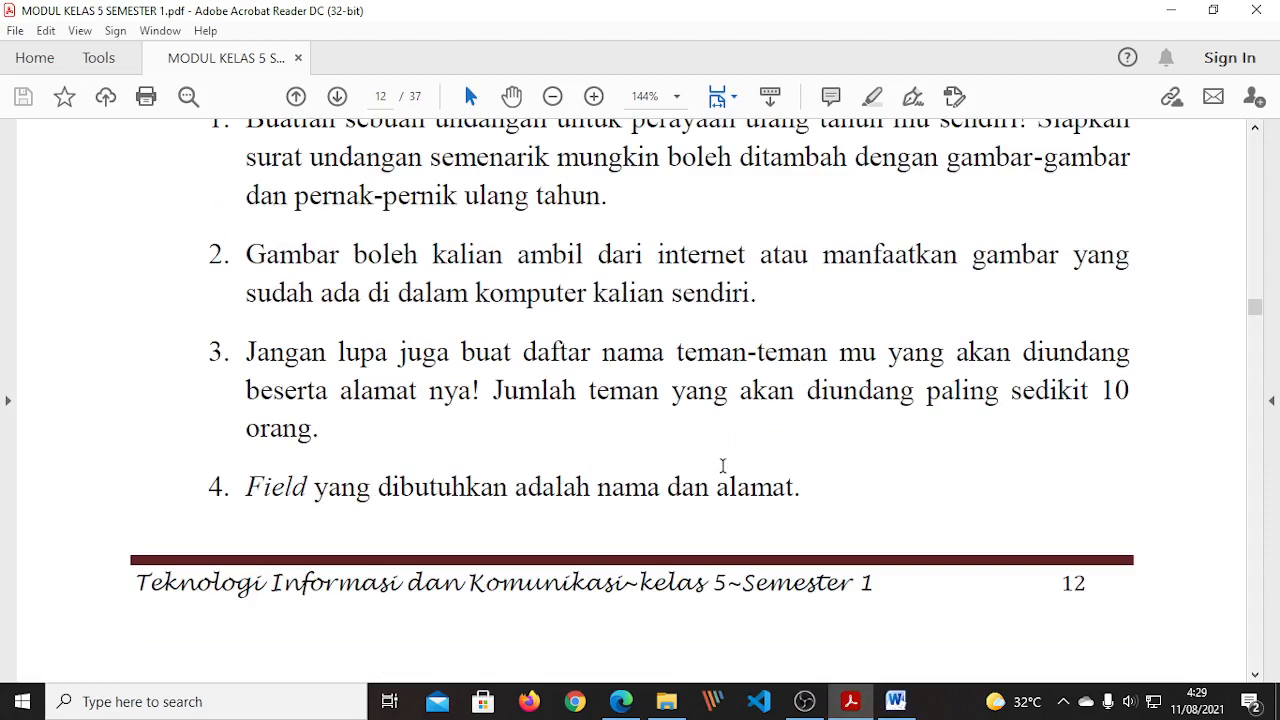
scroll(722, 465, up, 15)
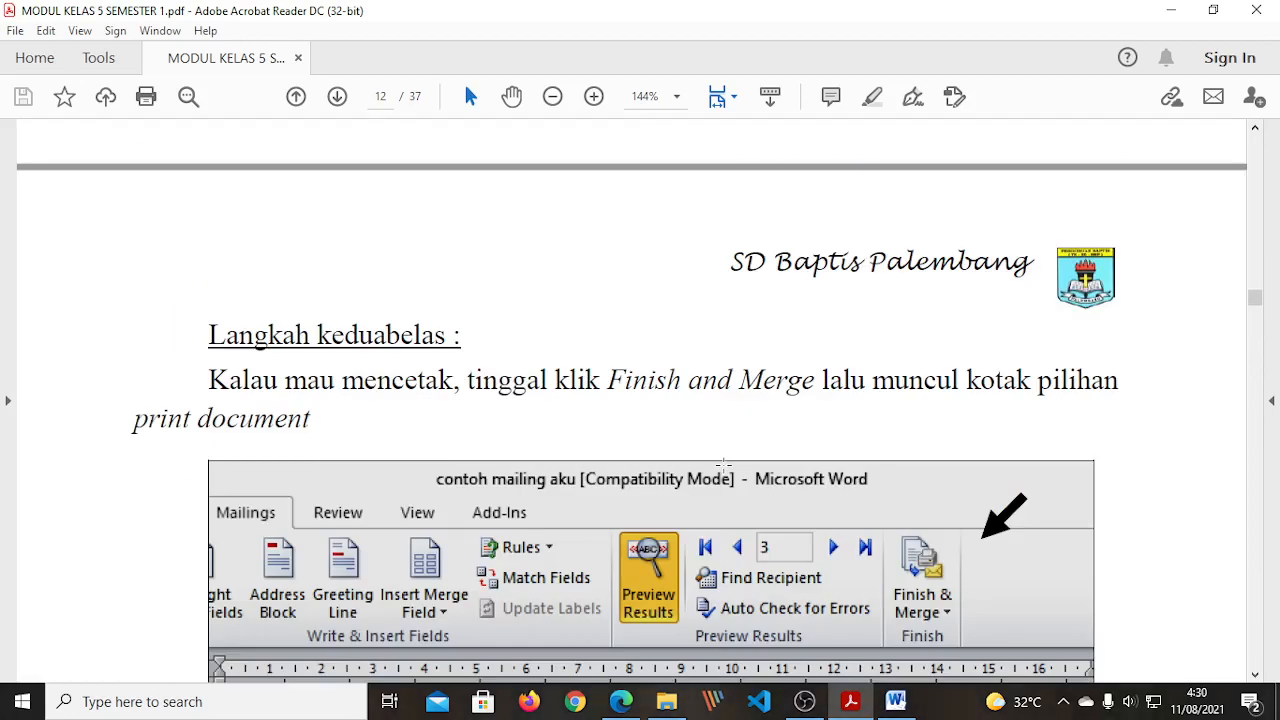
scroll(723, 465, down, 3)
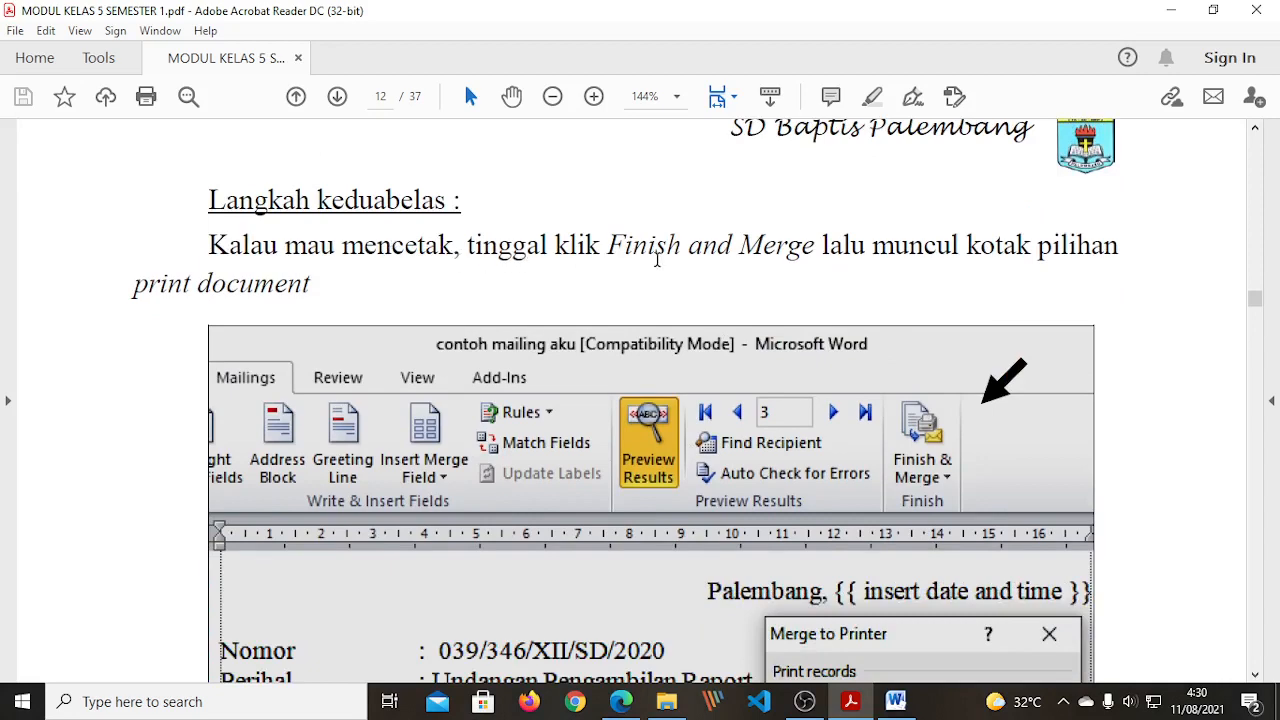
- Return to the letter in Word, try merging only the current record to the printer, and cancel the print merge
click(897, 702)
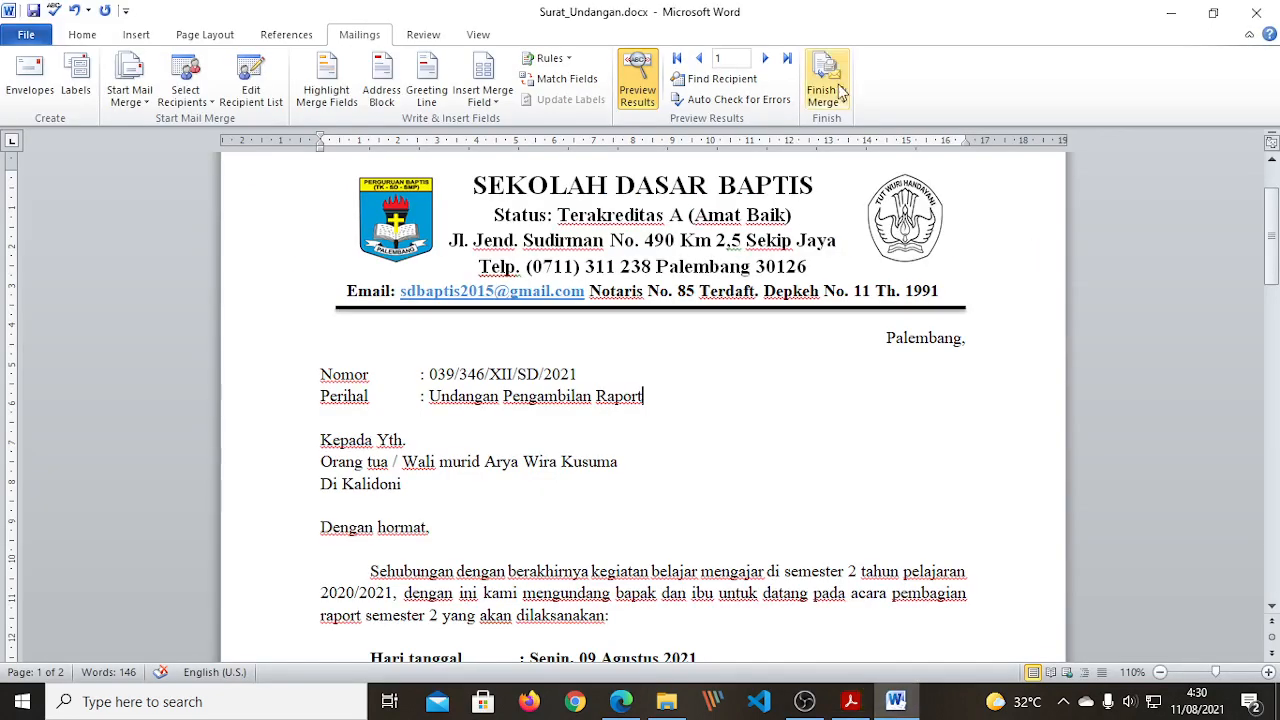
click(838, 92)
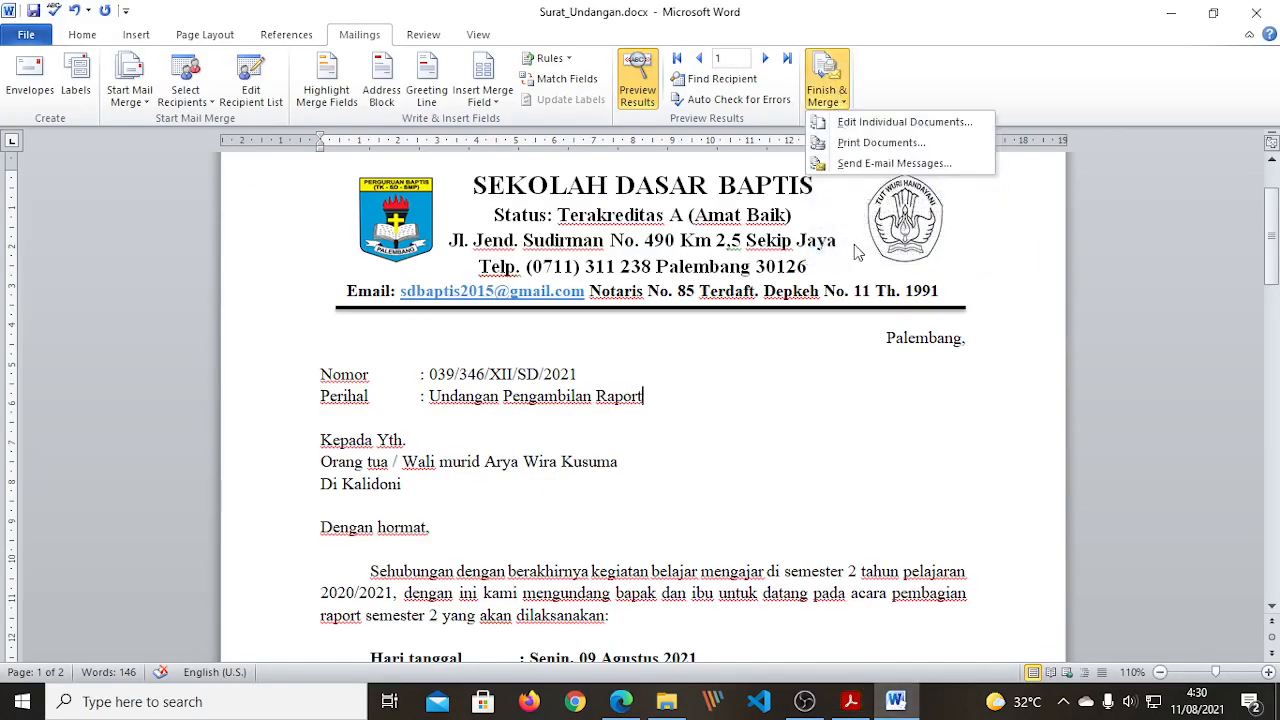
click(884, 143)
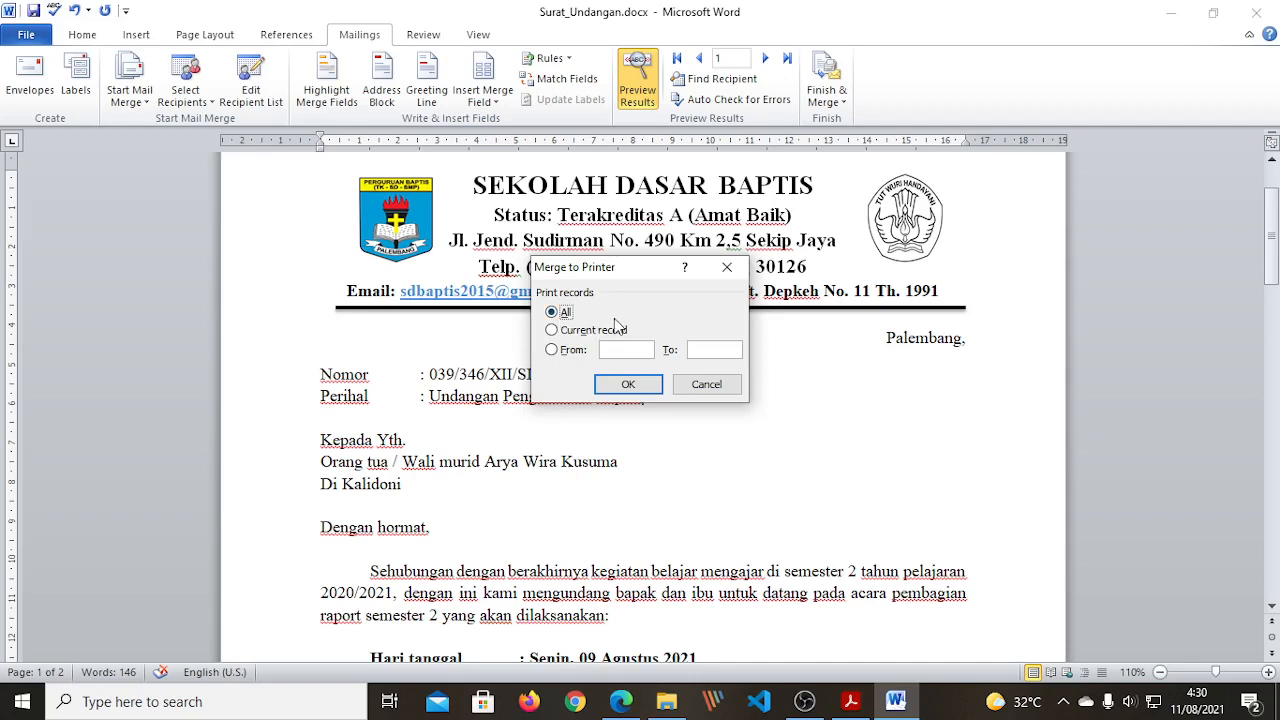
click(573, 331)
click(706, 384)
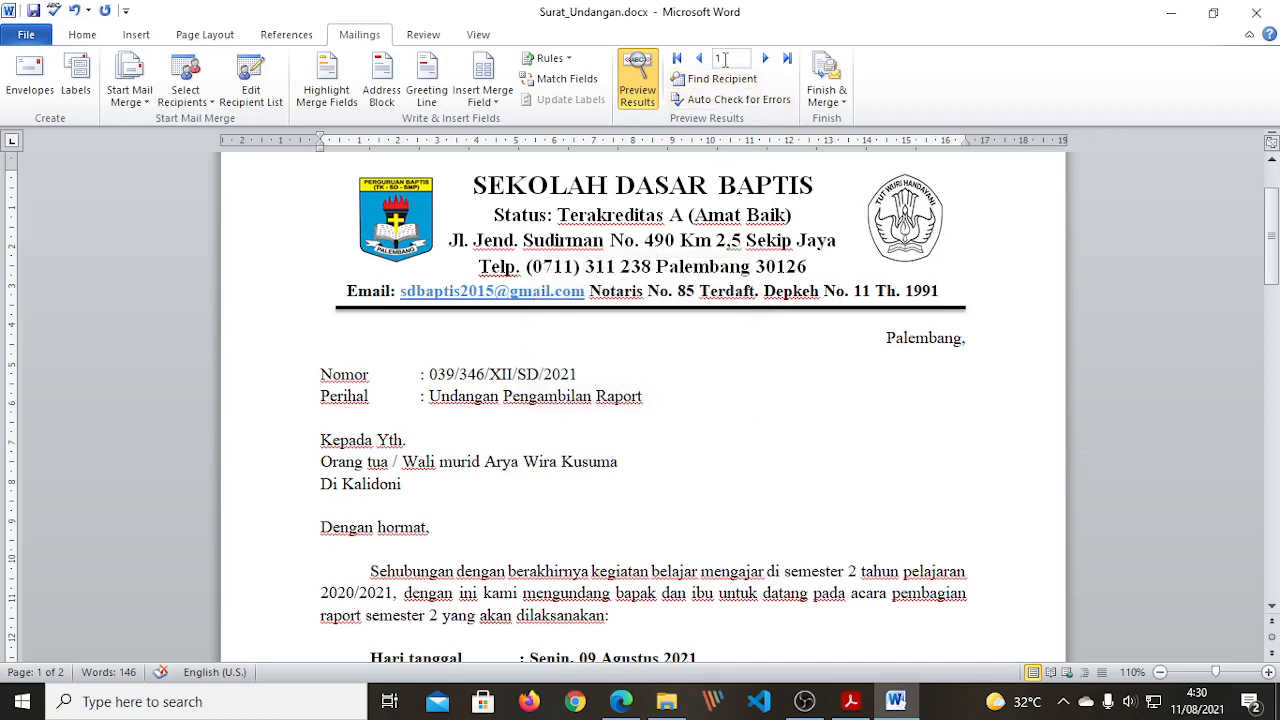
- Preview record 3, try a merge to the printer limited to records 2 through 4, and cancel it
text(3)
key(Return)
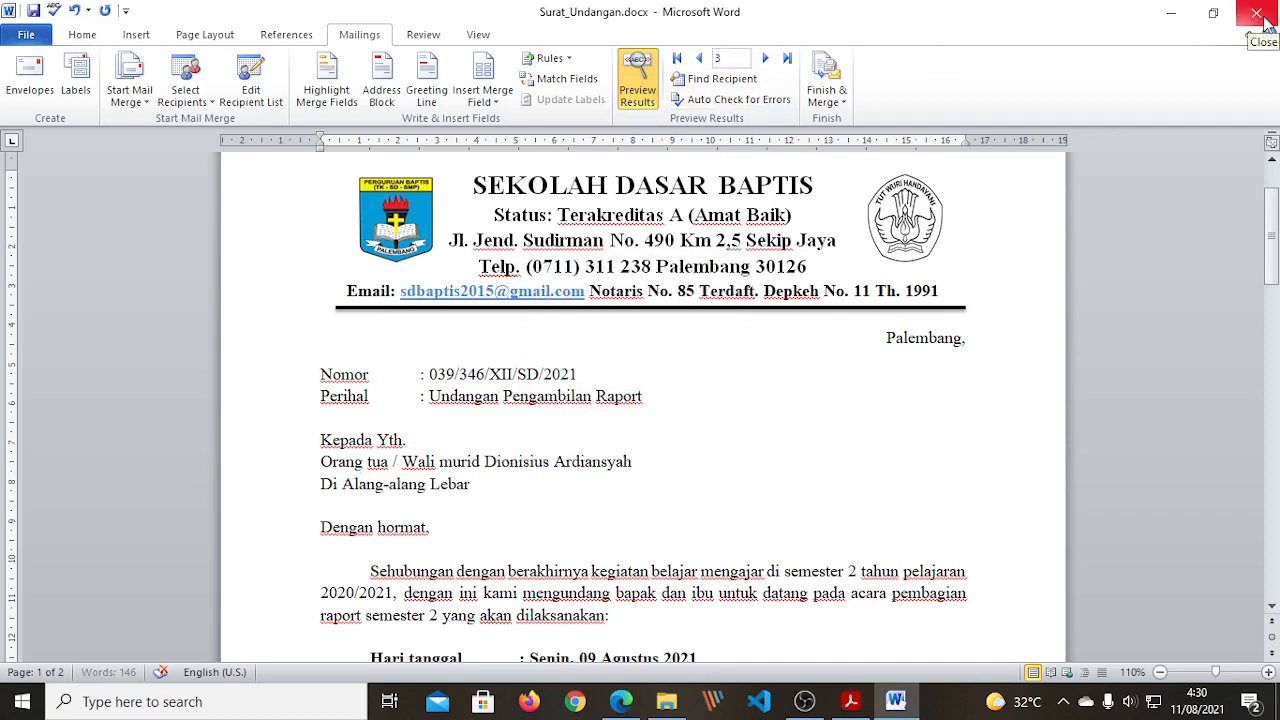
click(826, 100)
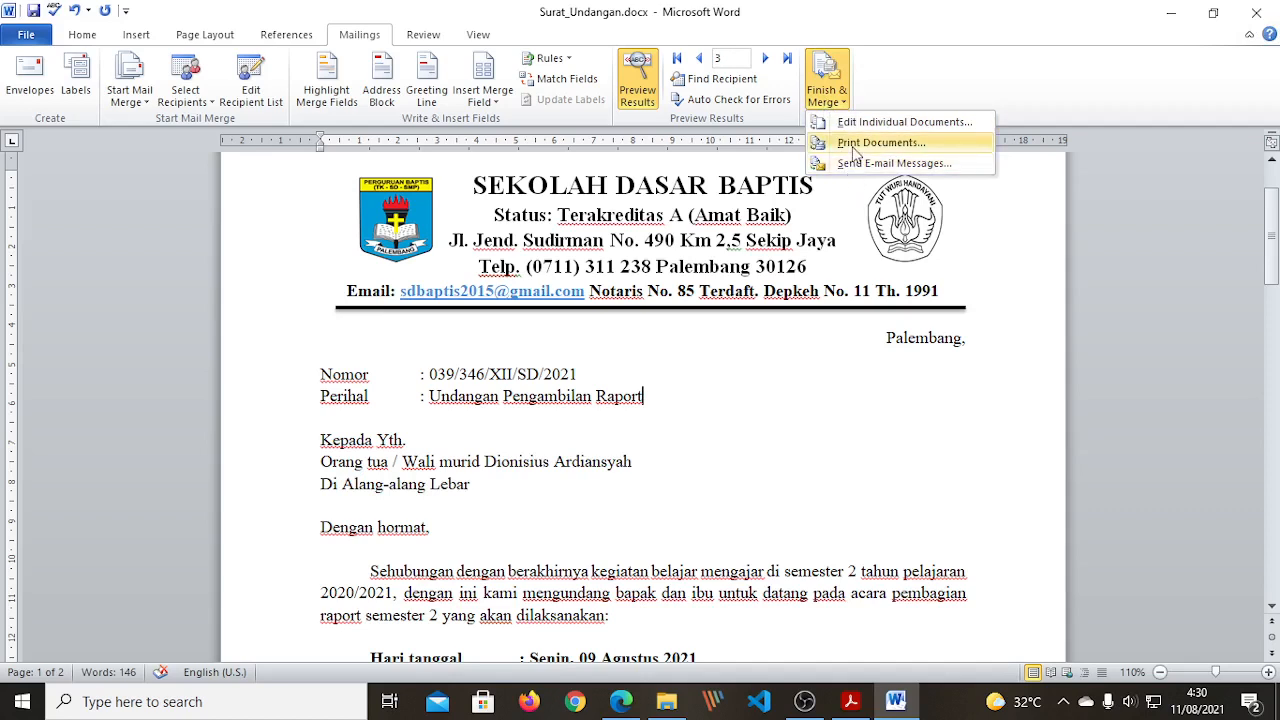
click(855, 143)
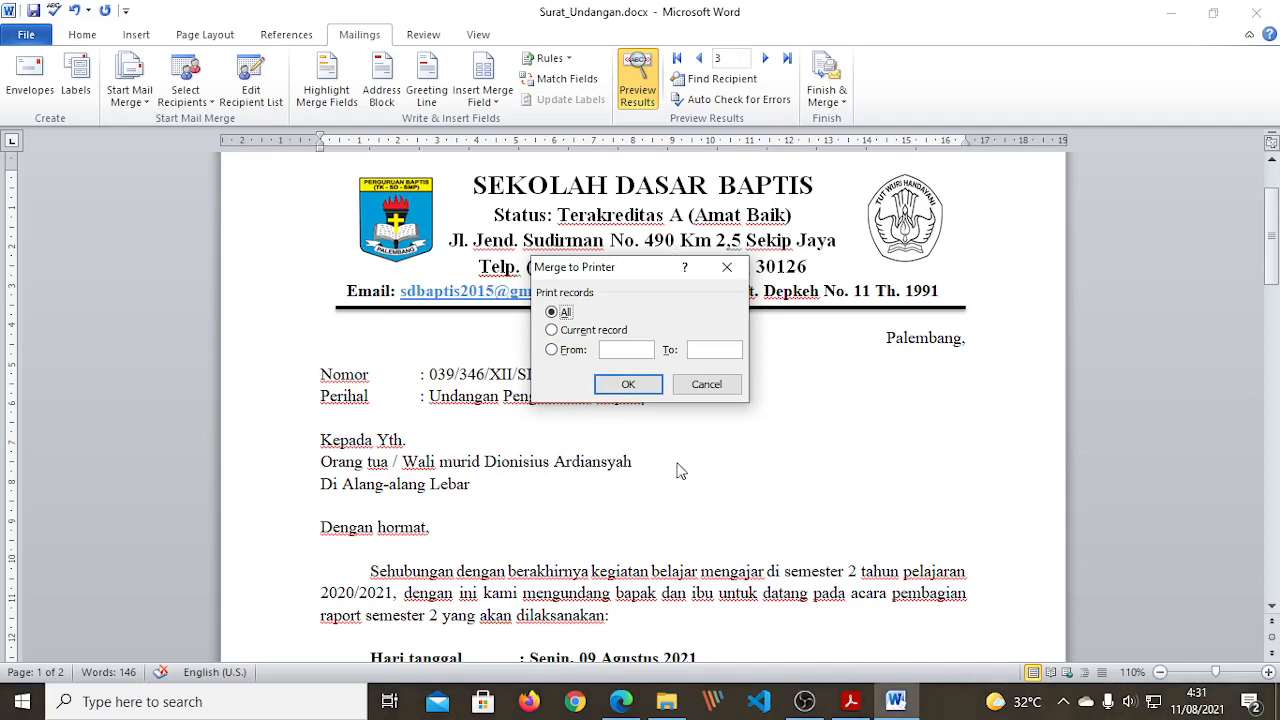
click(552, 330)
click(575, 352)
text(2)
key(Tab)
text(4)
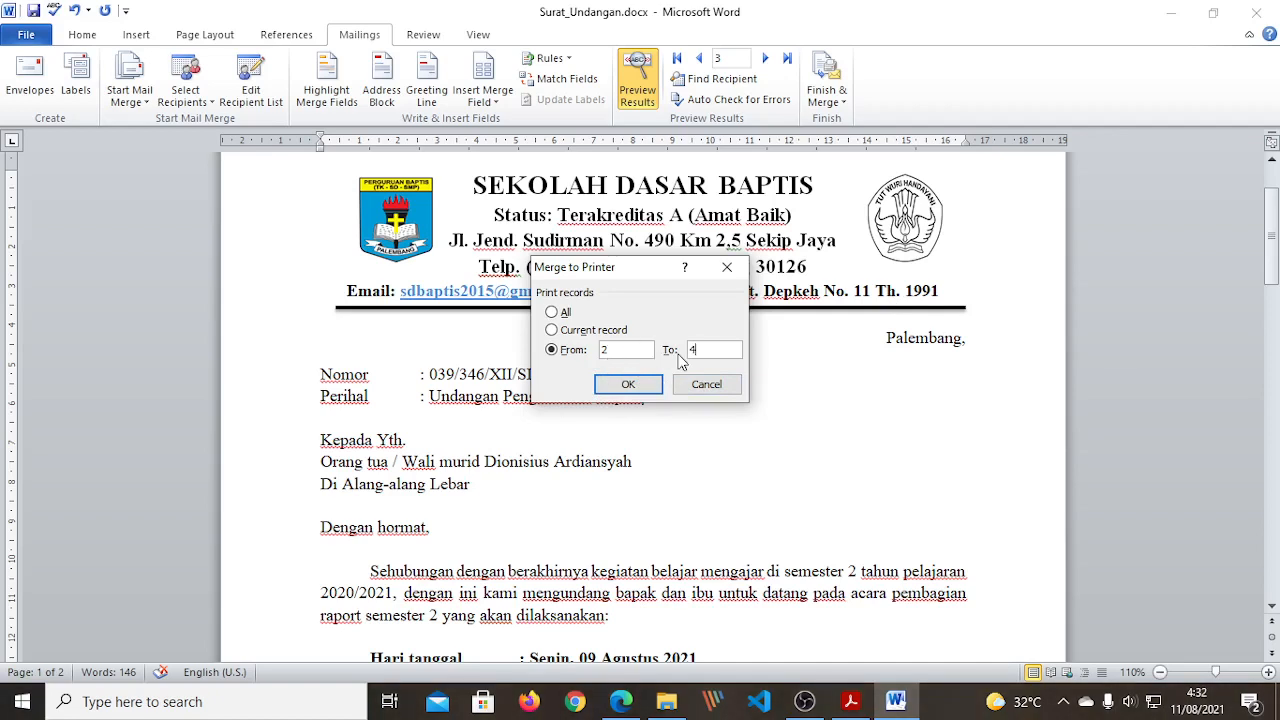
click(719, 394)
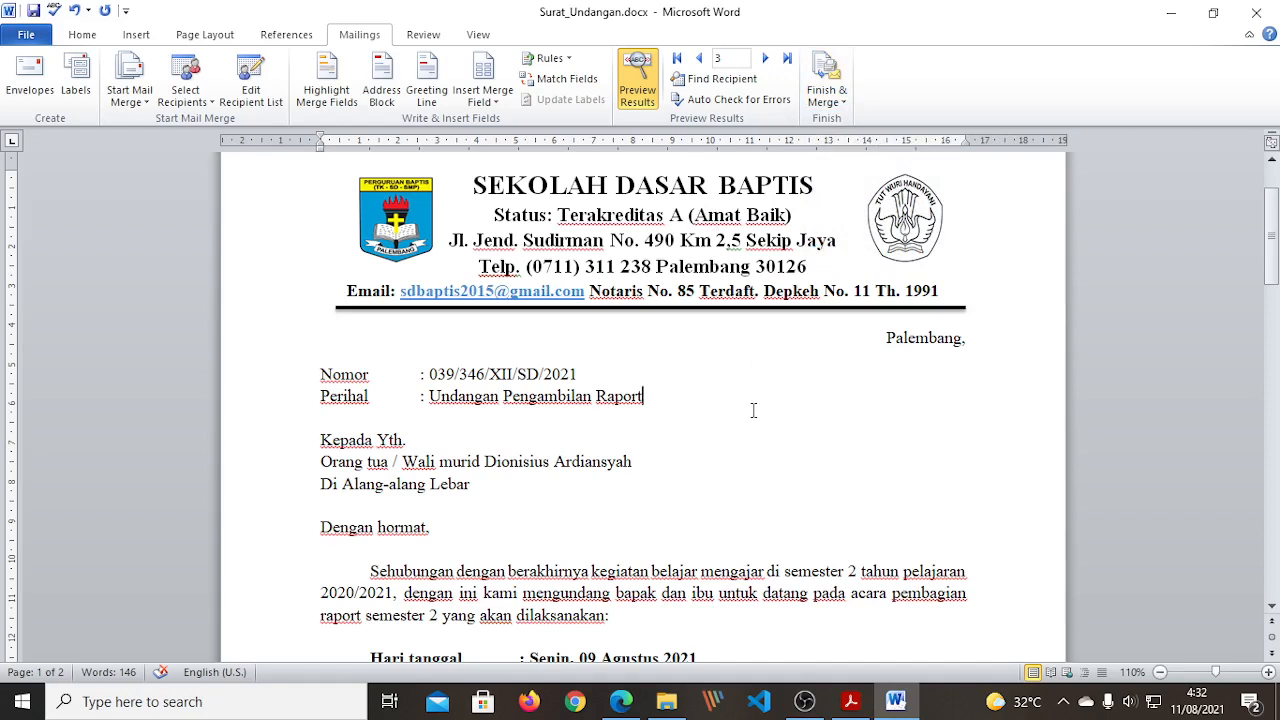
- Go directly to record 4 in the mail merge preview
click(742, 446)
click(682, 467)
text(4)
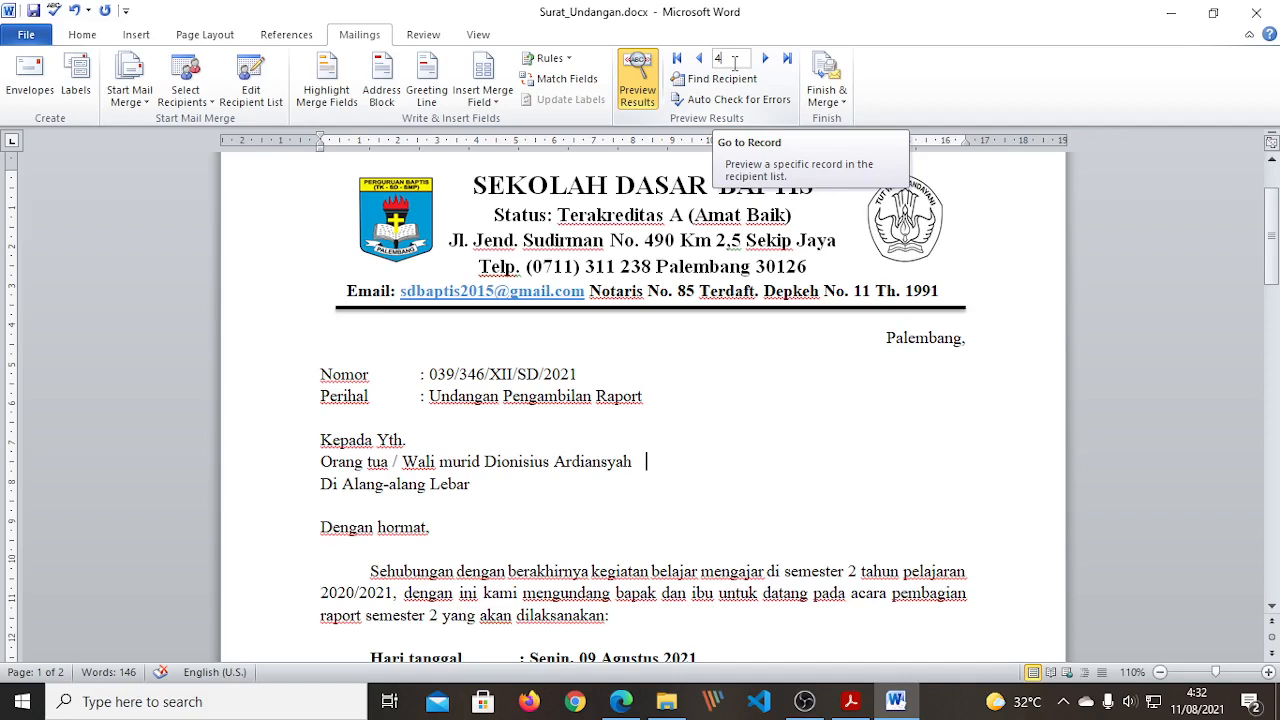
key(Return)
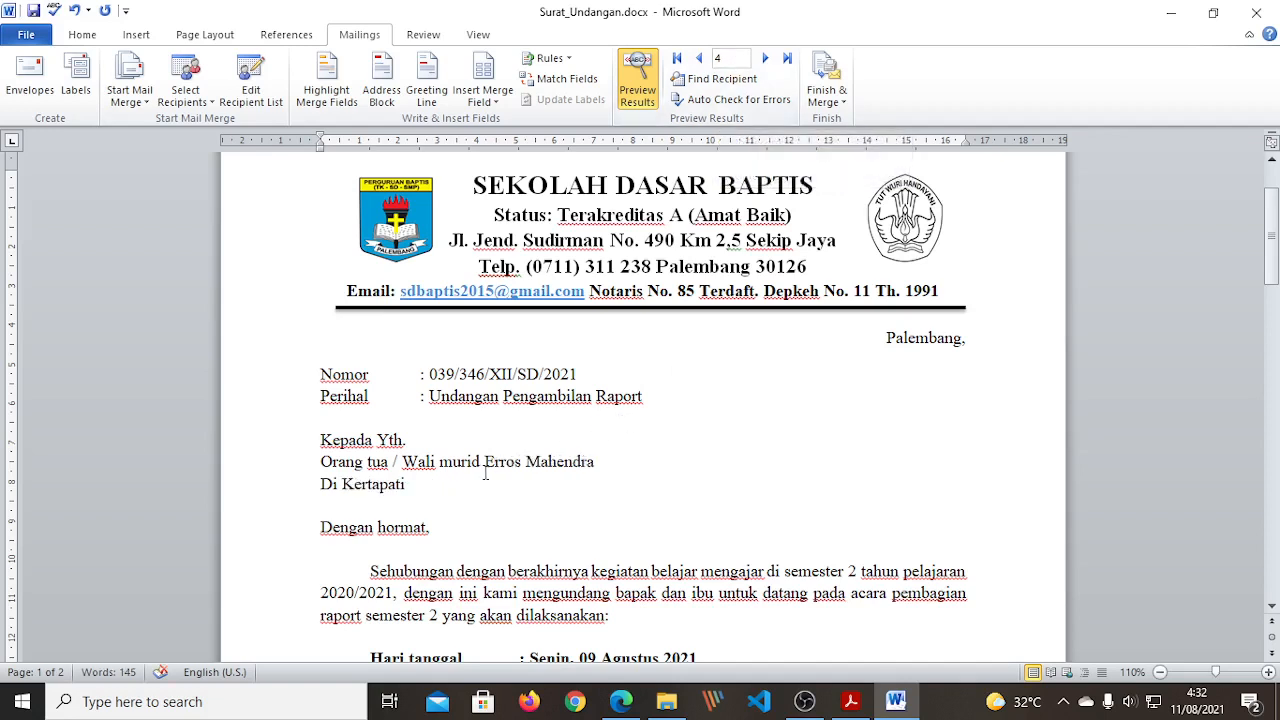
- Try a merge to the printer for the current record, record 4, and cancel it
click(827, 95)
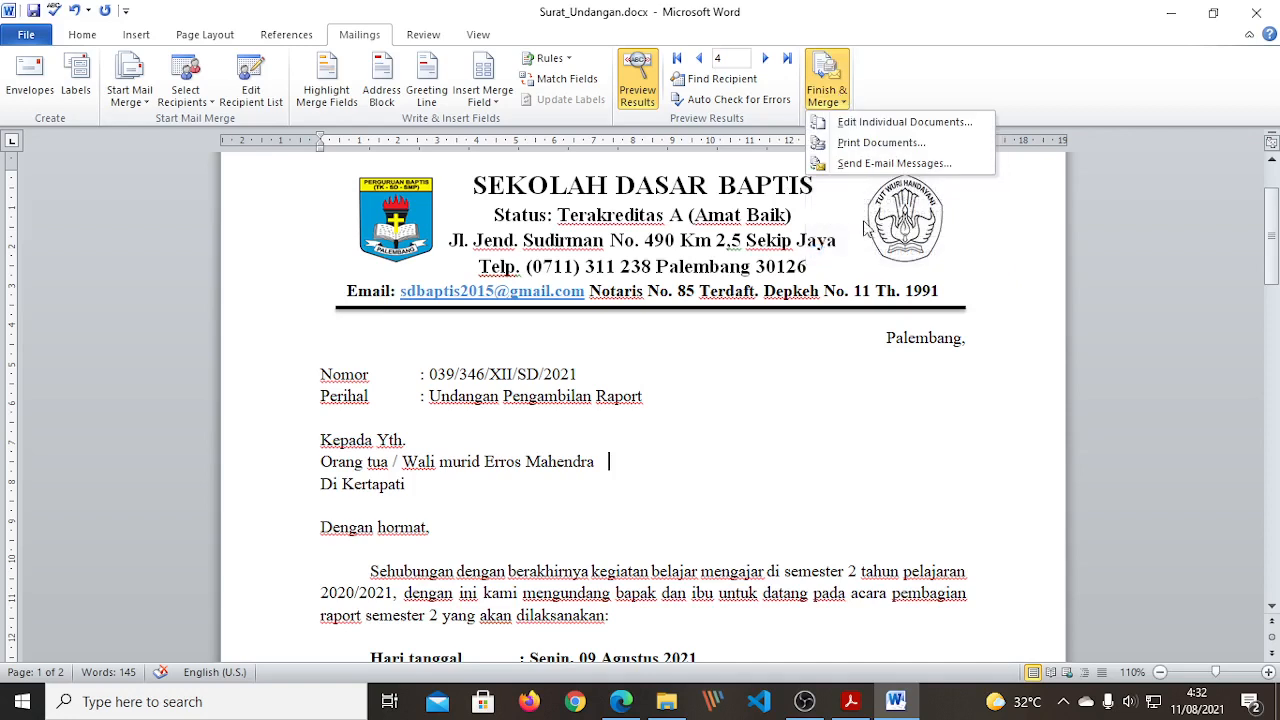
click(850, 142)
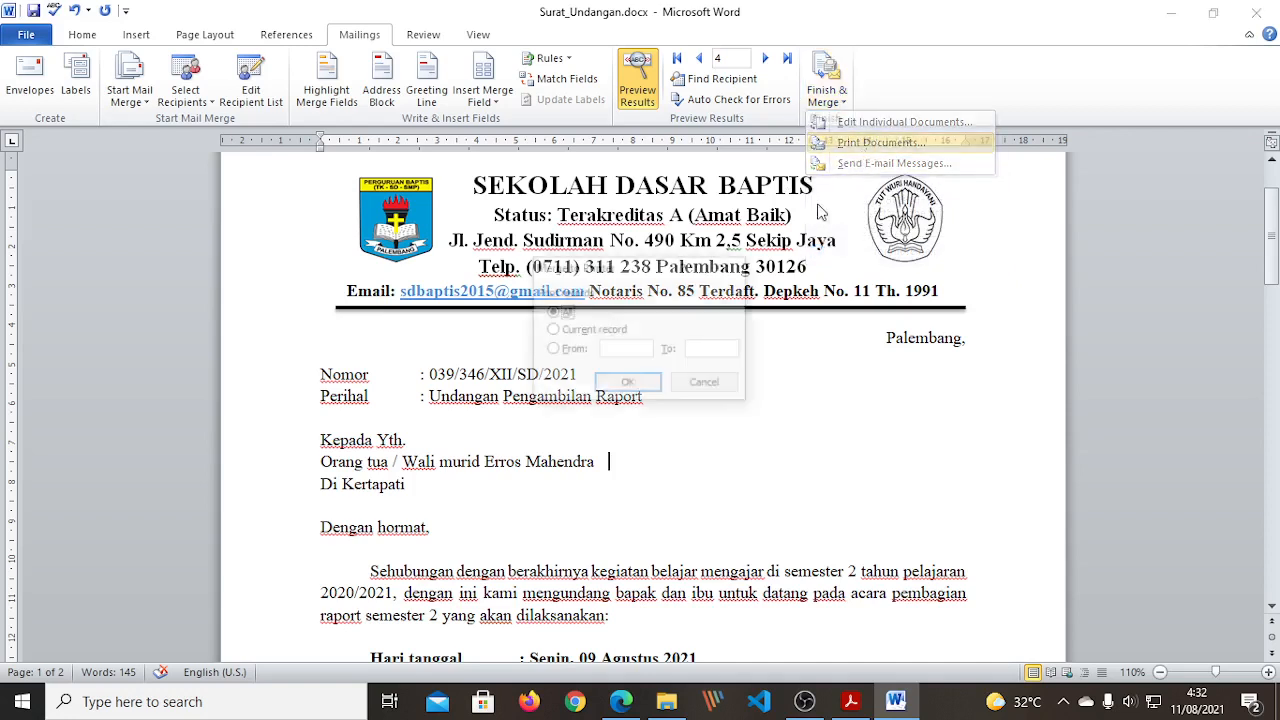
click(588, 336)
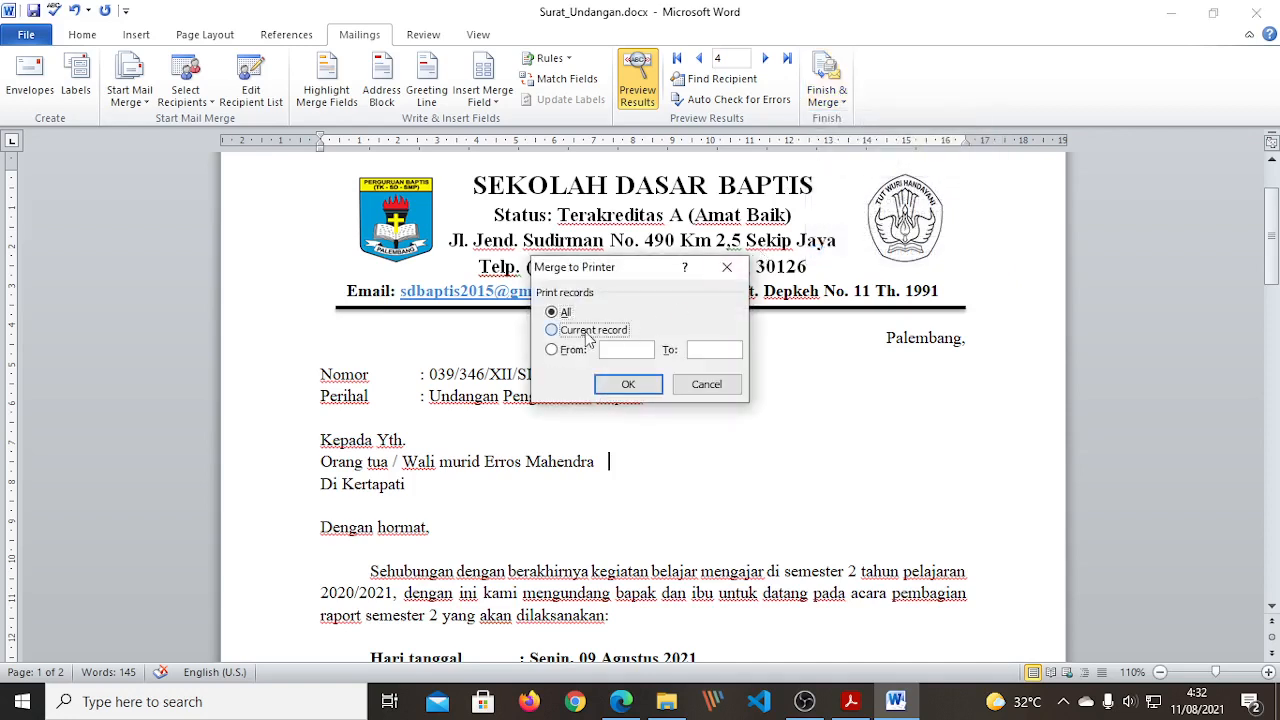
click(724, 393)
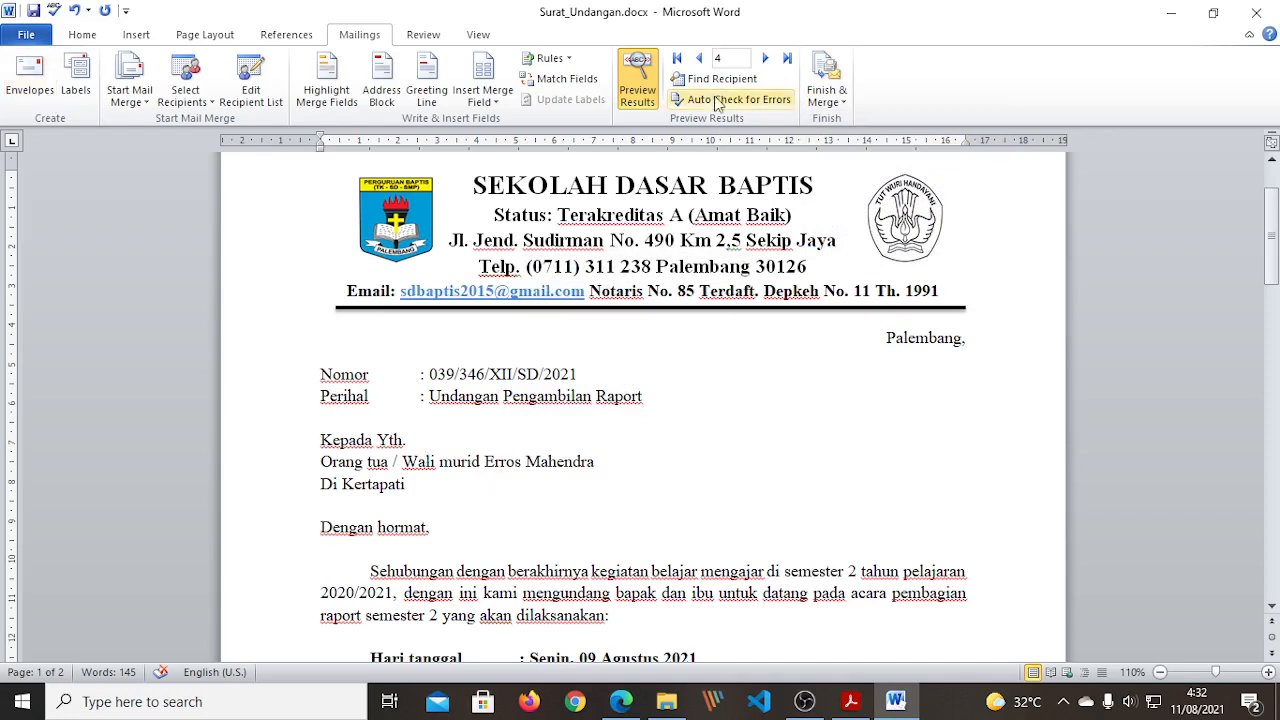
- Return the mail merge preview to record 3 by entering its record number
click(812, 107)
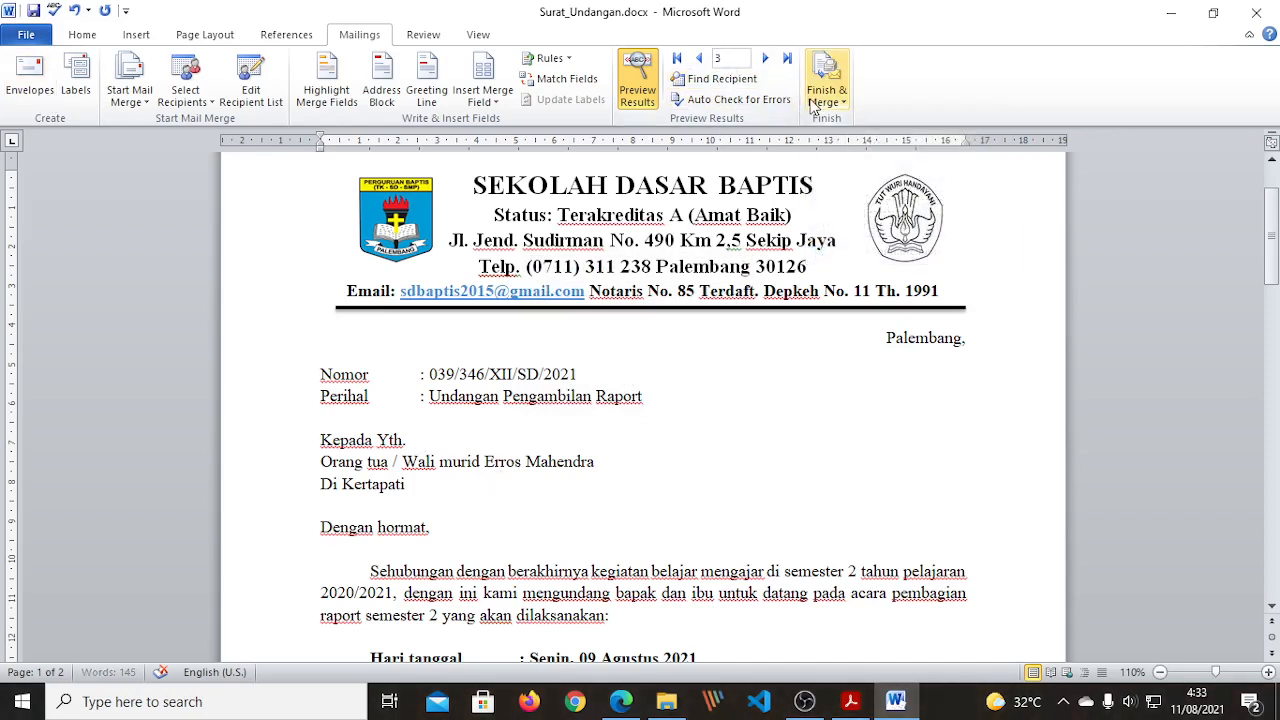
key(Return)
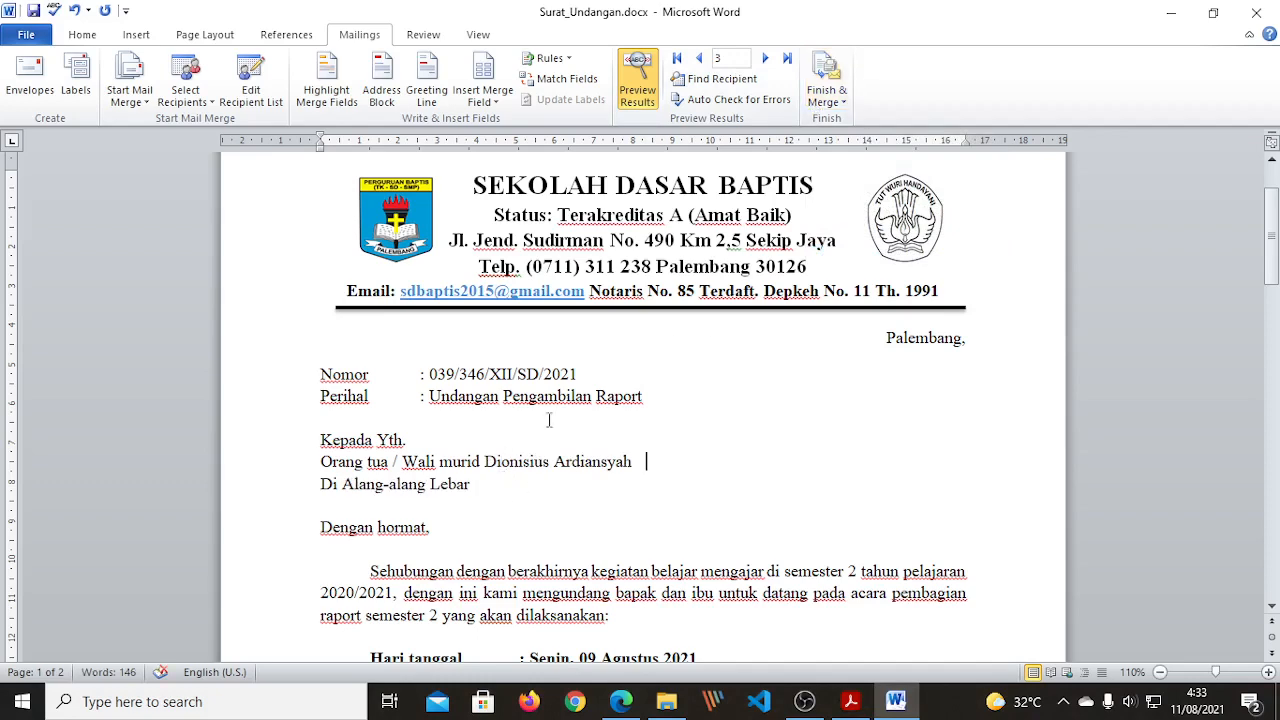
- Check the print preview of the invitation letter for record 3 and return to the document
click(27, 37)
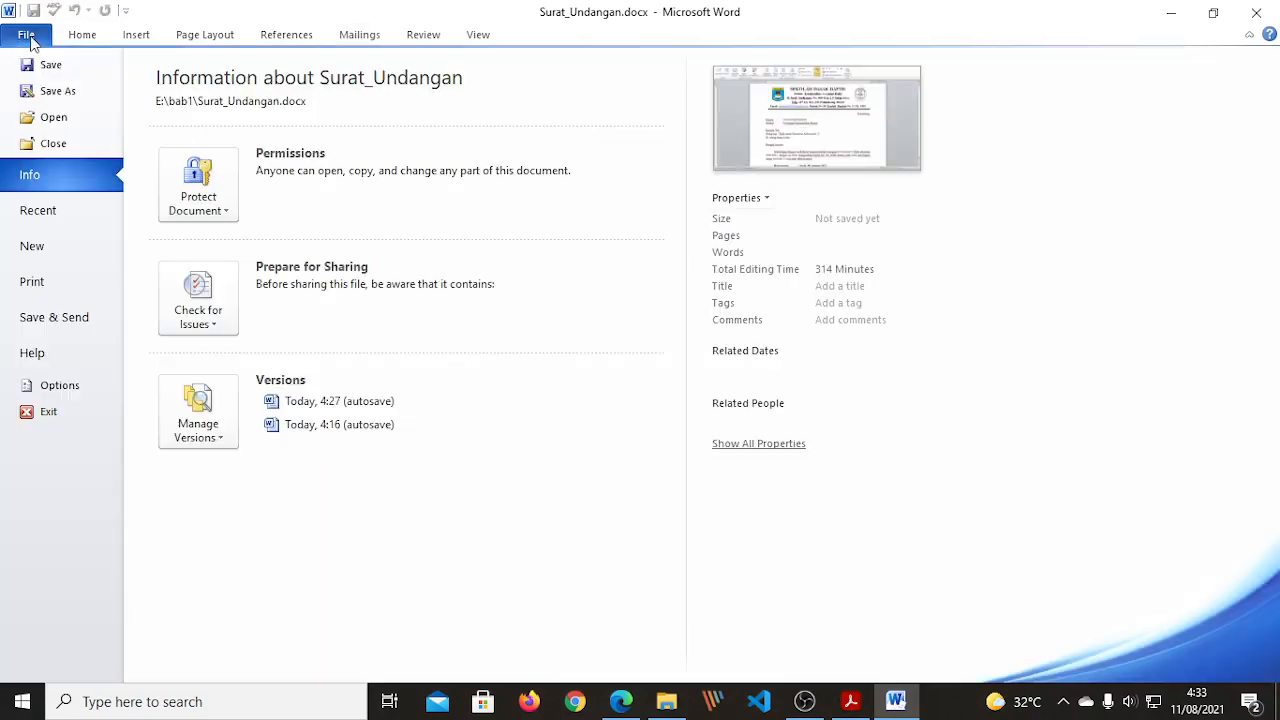
click(60, 290)
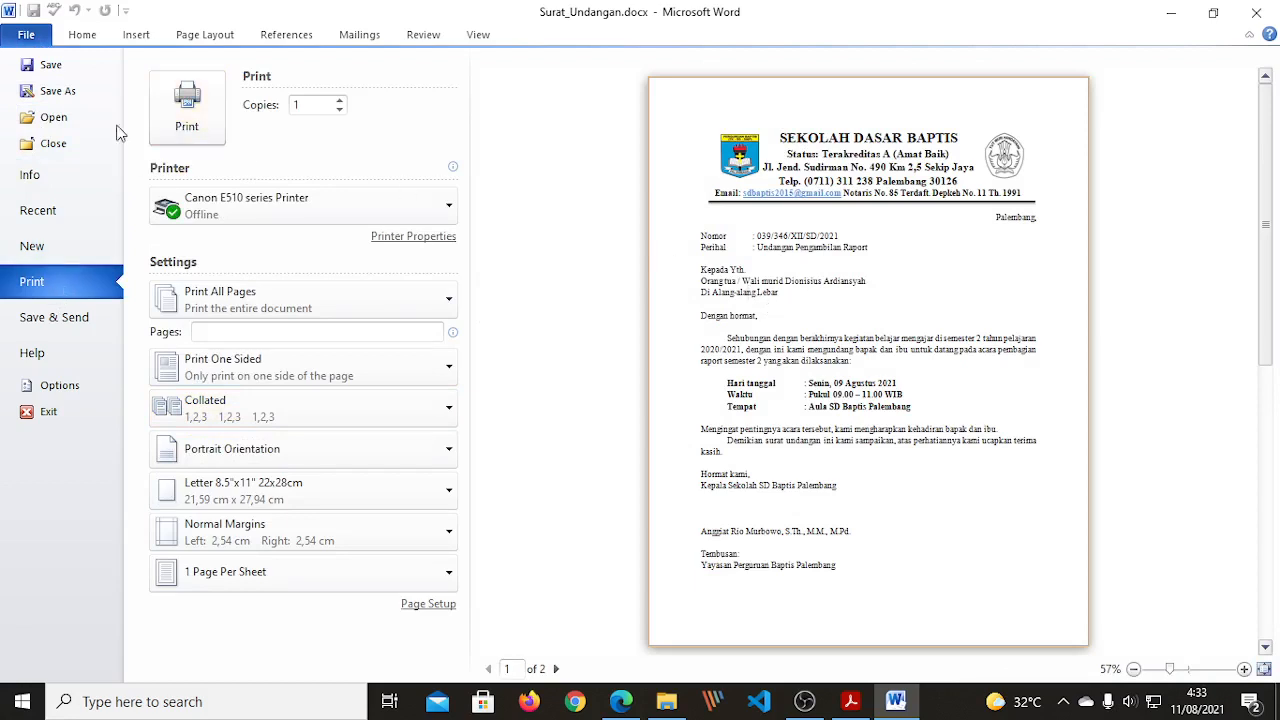
key(Escape)
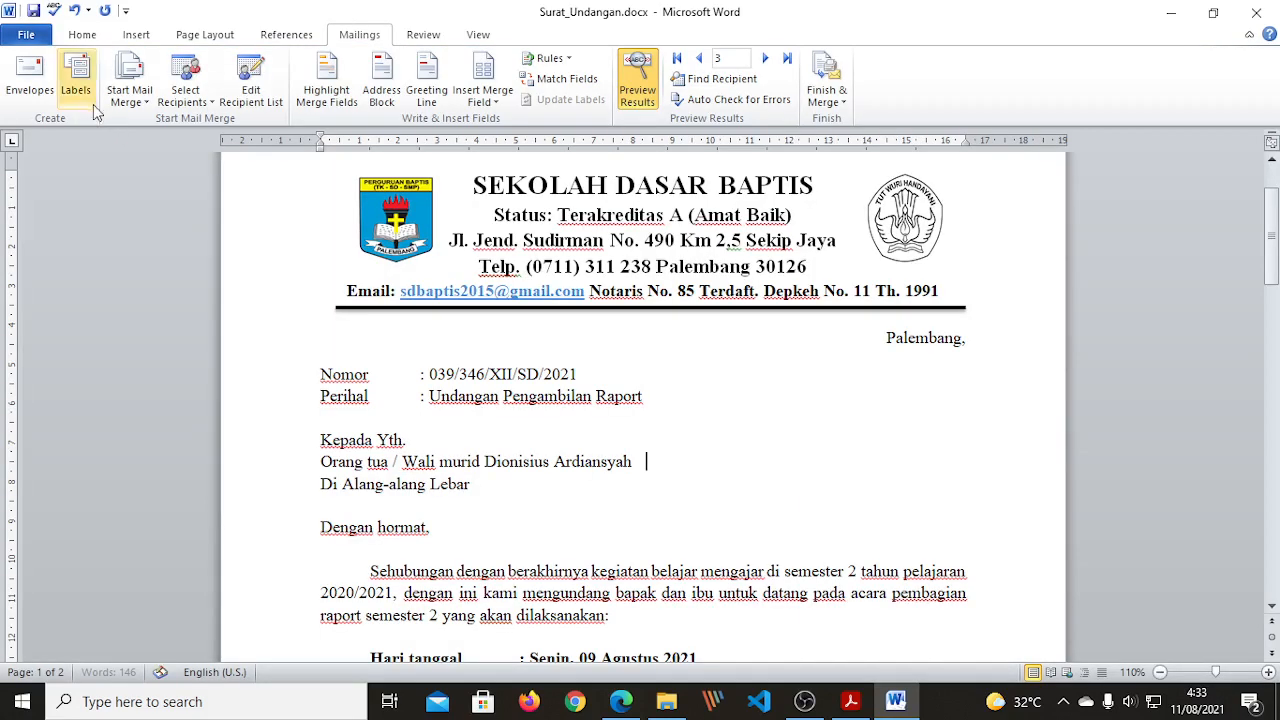
click(26, 34)
key(Escape)
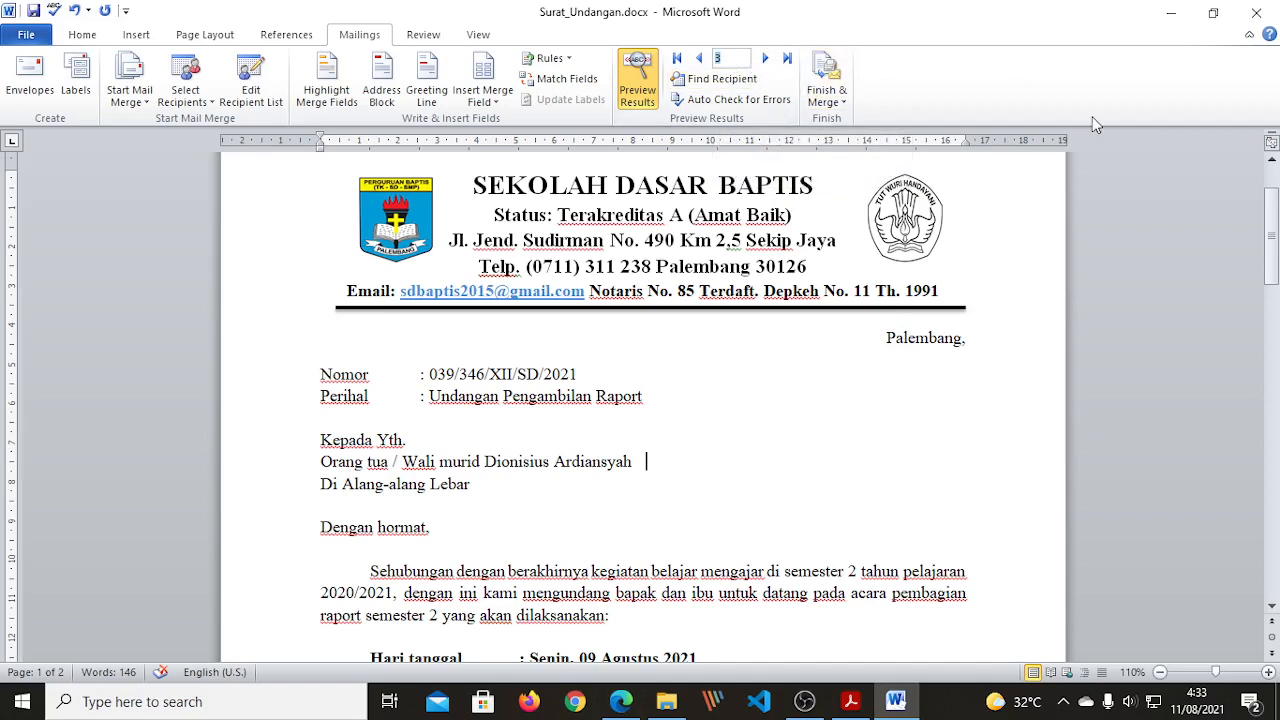
- Go to record 2 in the mail merge preview and try a merge to the printer for the current record
text(2)
key(Return)
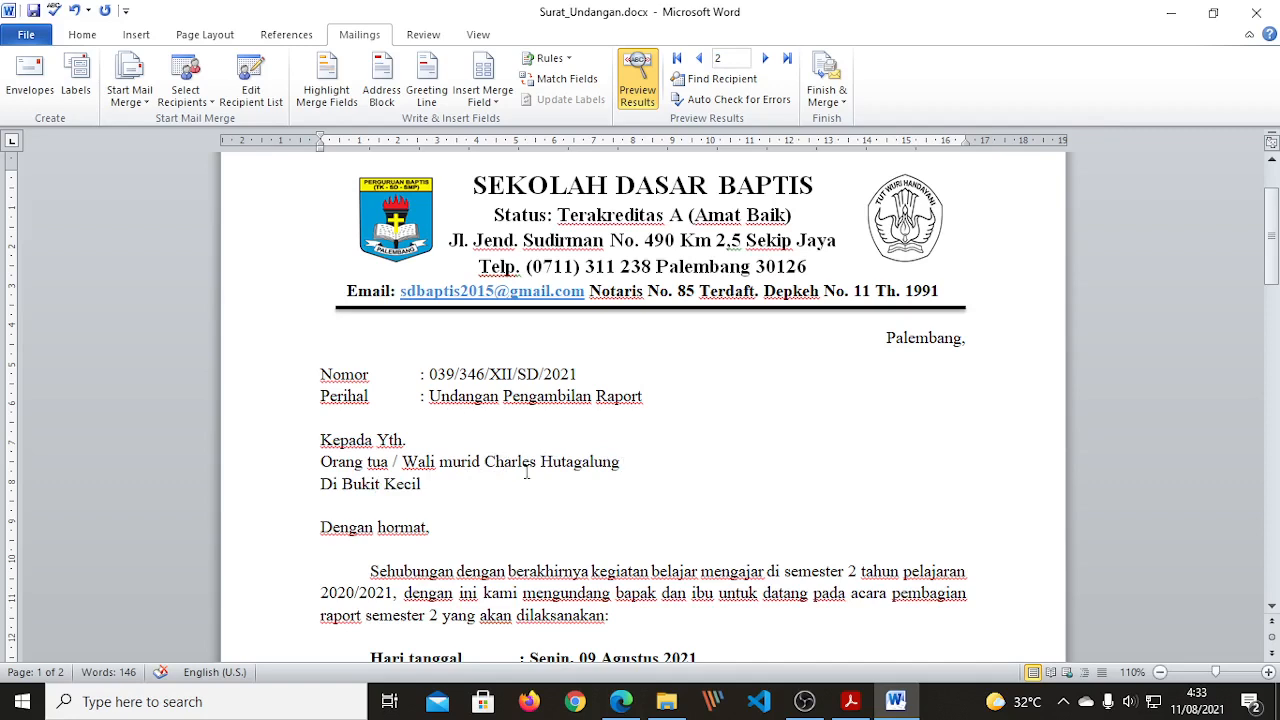
click(834, 106)
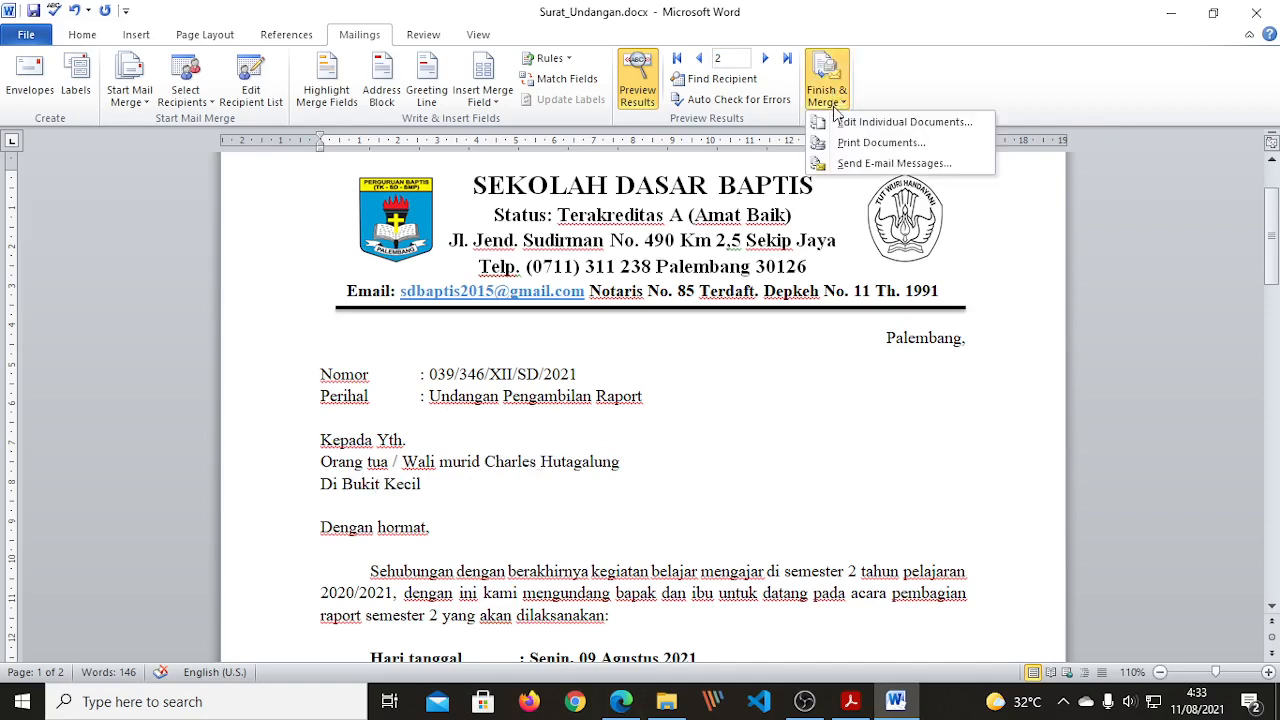
click(870, 142)
click(552, 332)
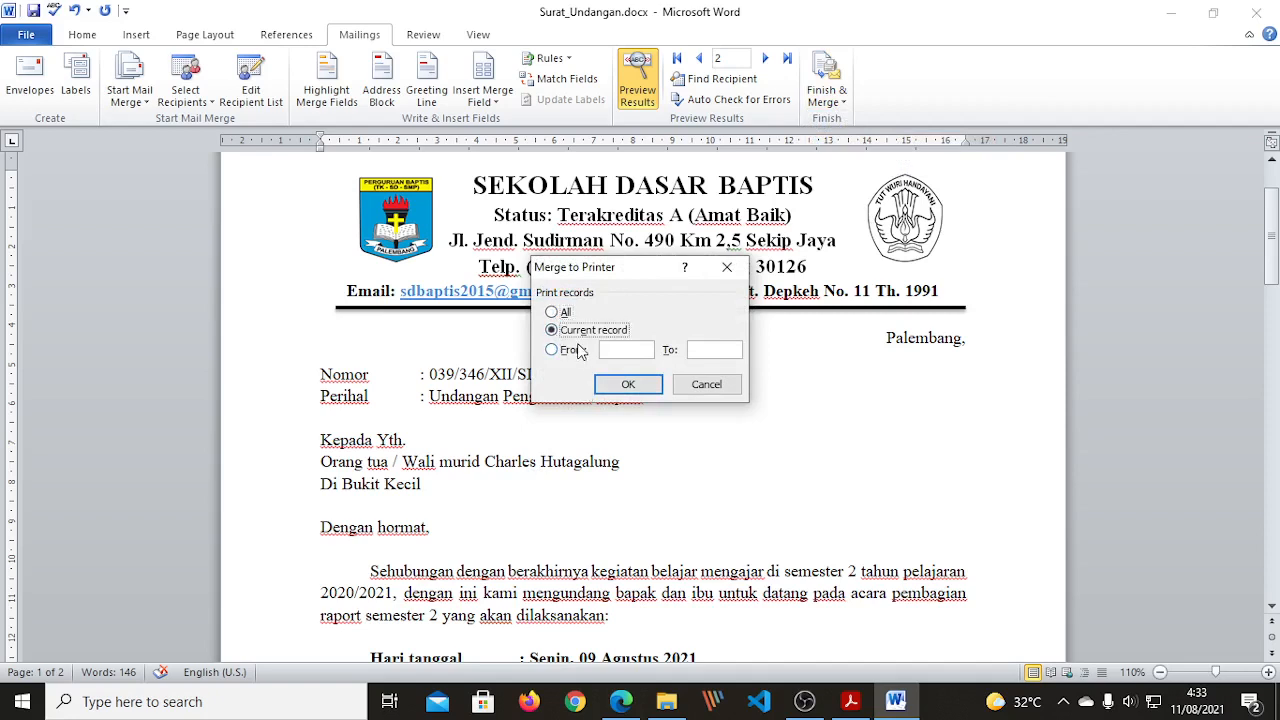
click(628, 385)
- Check the print preview of the invitation letter for record 2 and return to the document
click(36, 38)
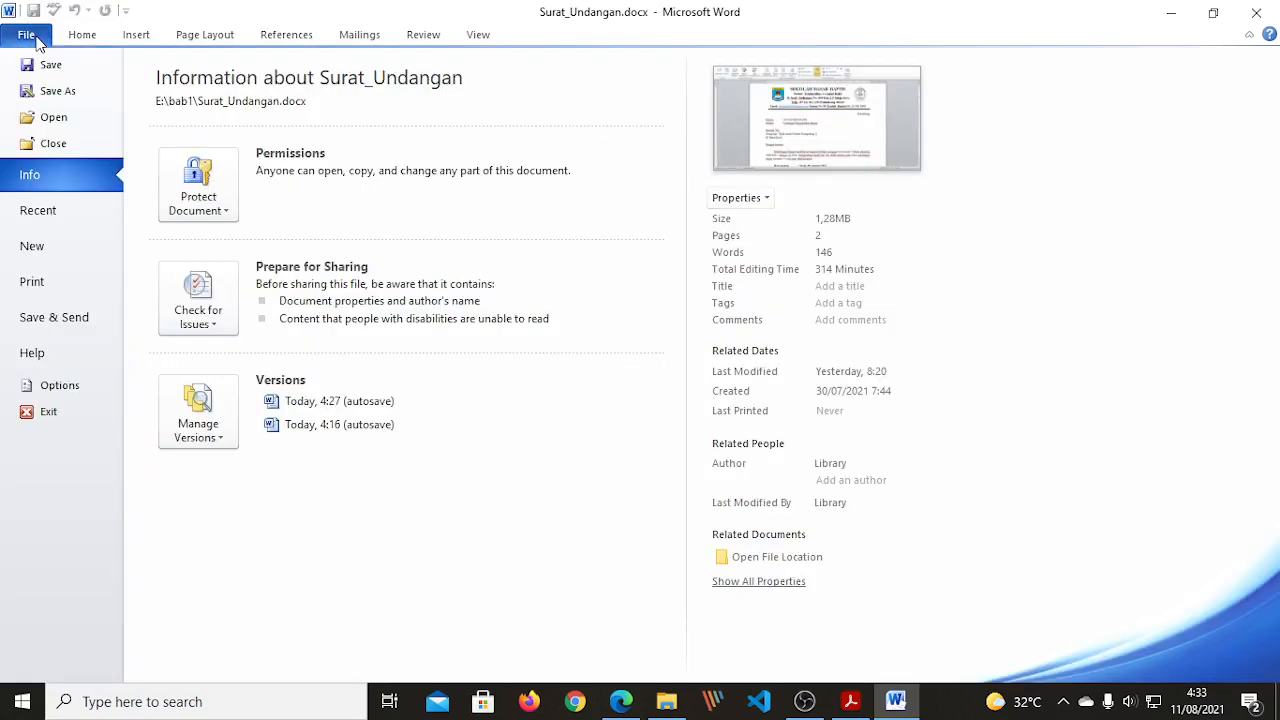
click(55, 287)
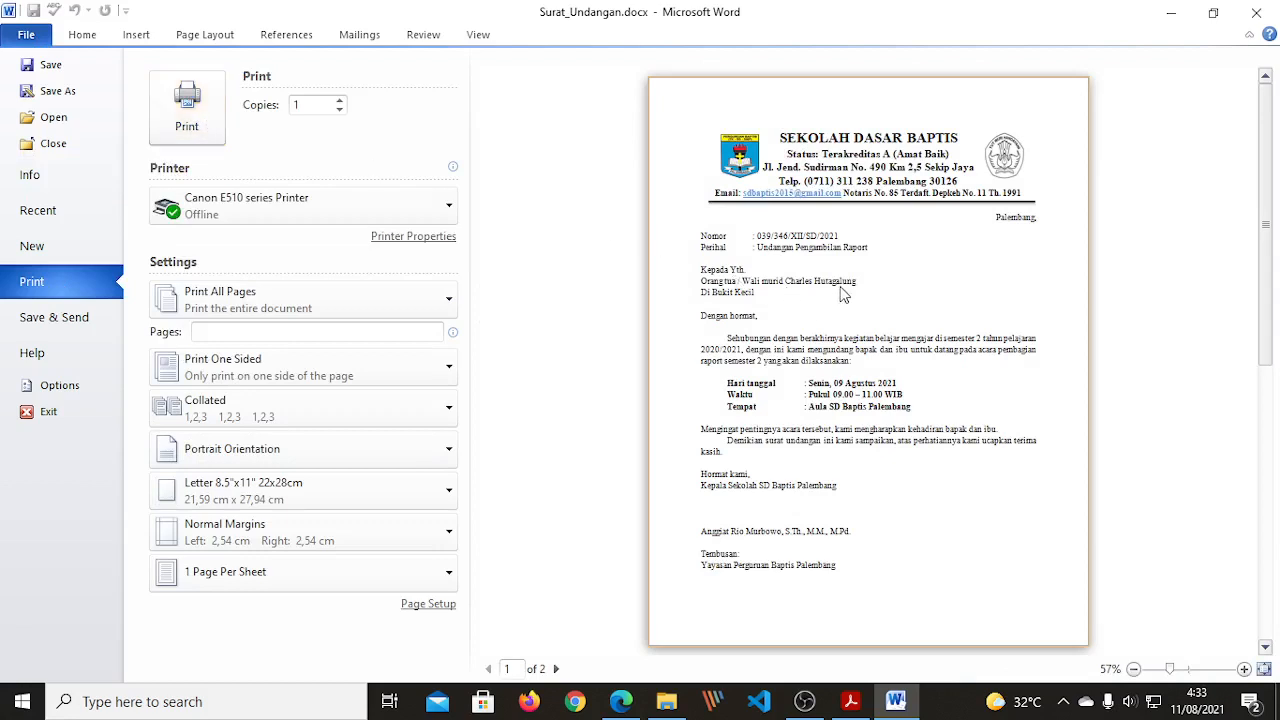
key(Escape)
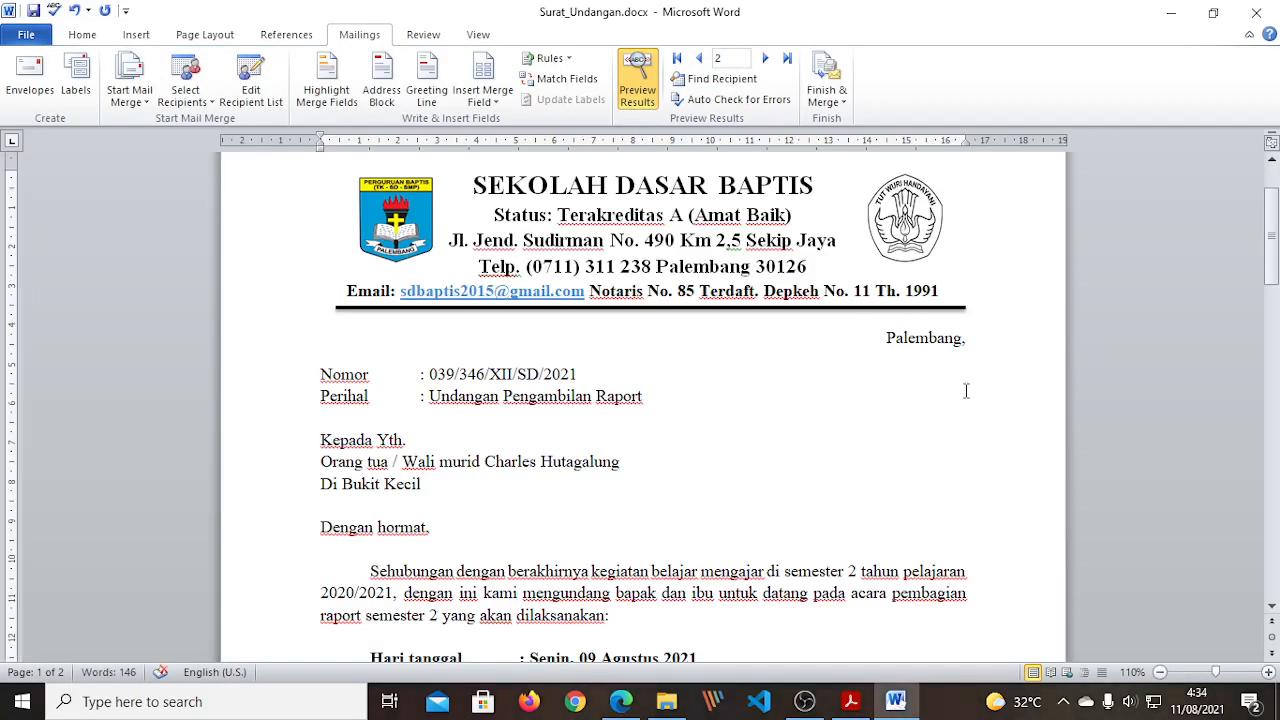
click(818, 461)
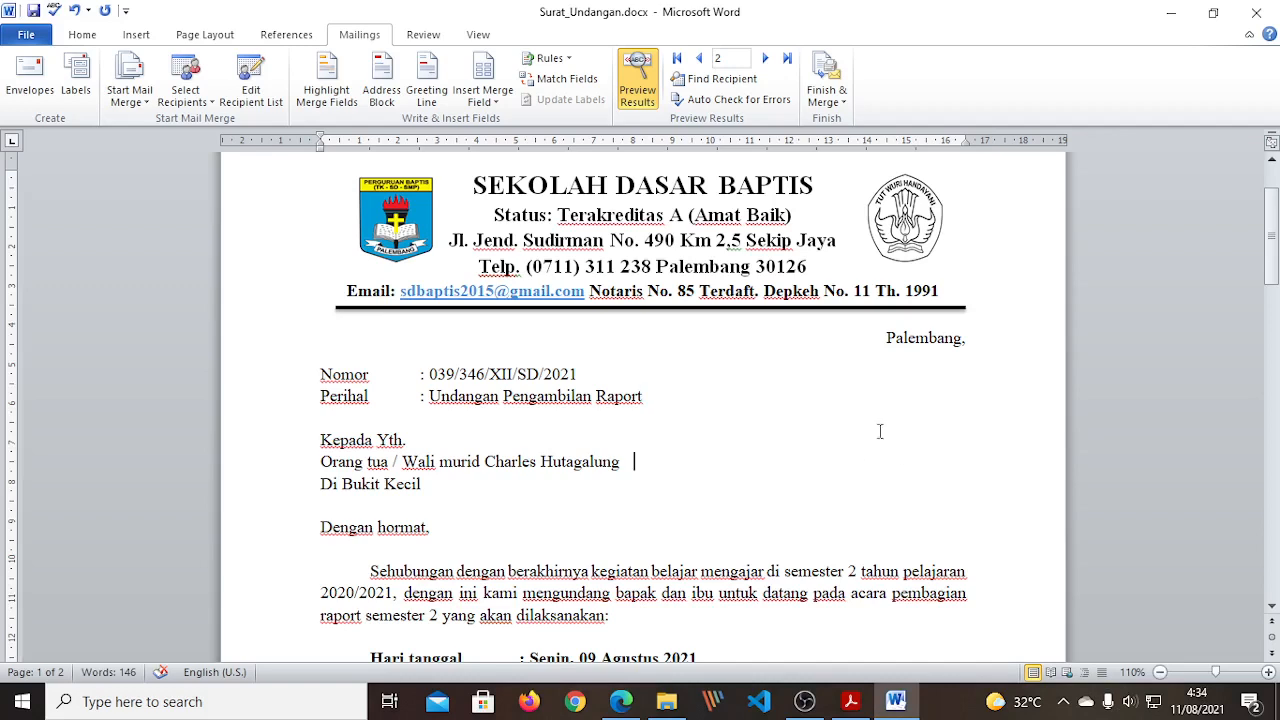
click(973, 340)
drag(886, 340, 978, 339)
click(978, 339)
click(826, 449)
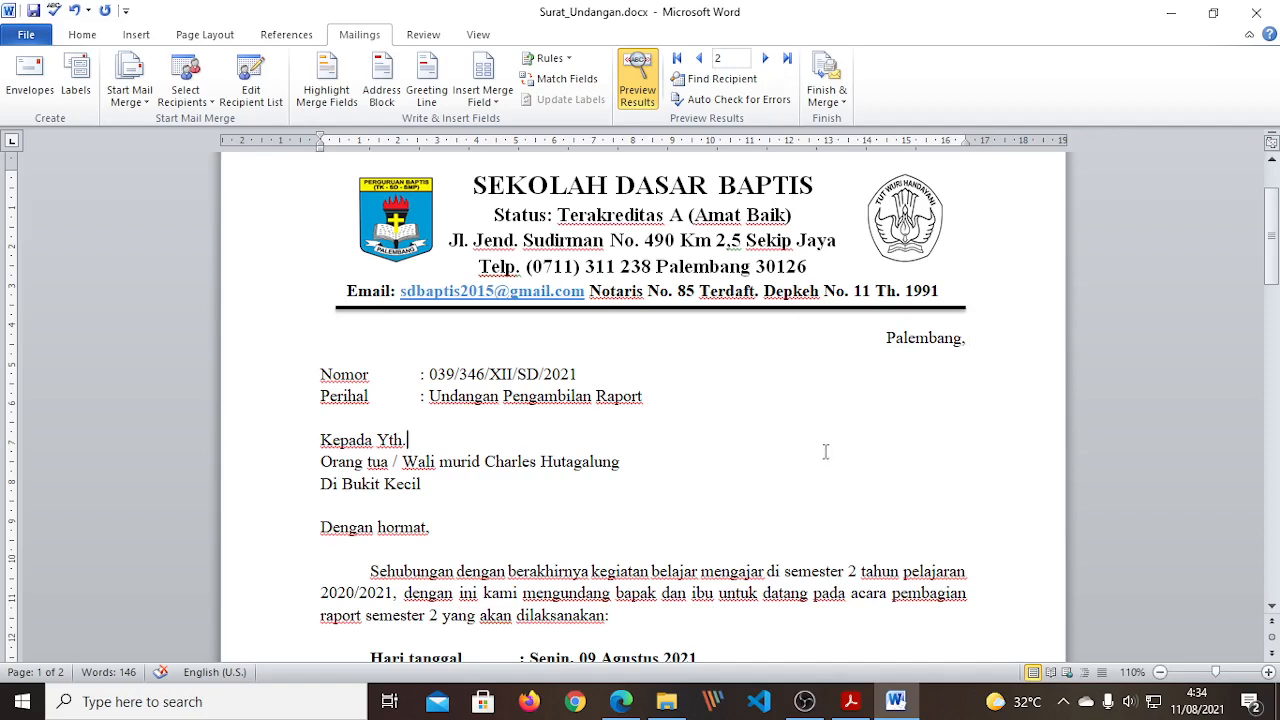
- Turn off the mail merge results preview and highlight the Nama and Alamat merge fields in the address block
click(644, 69)
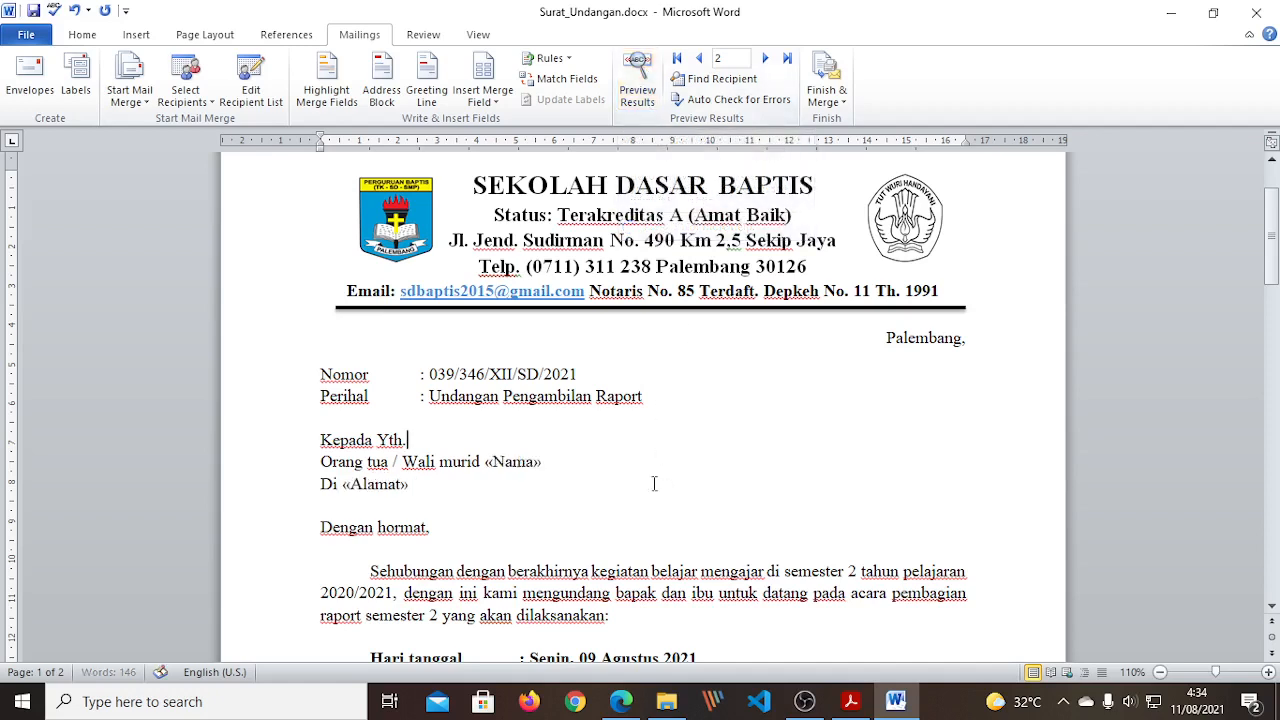
drag(487, 462, 548, 470)
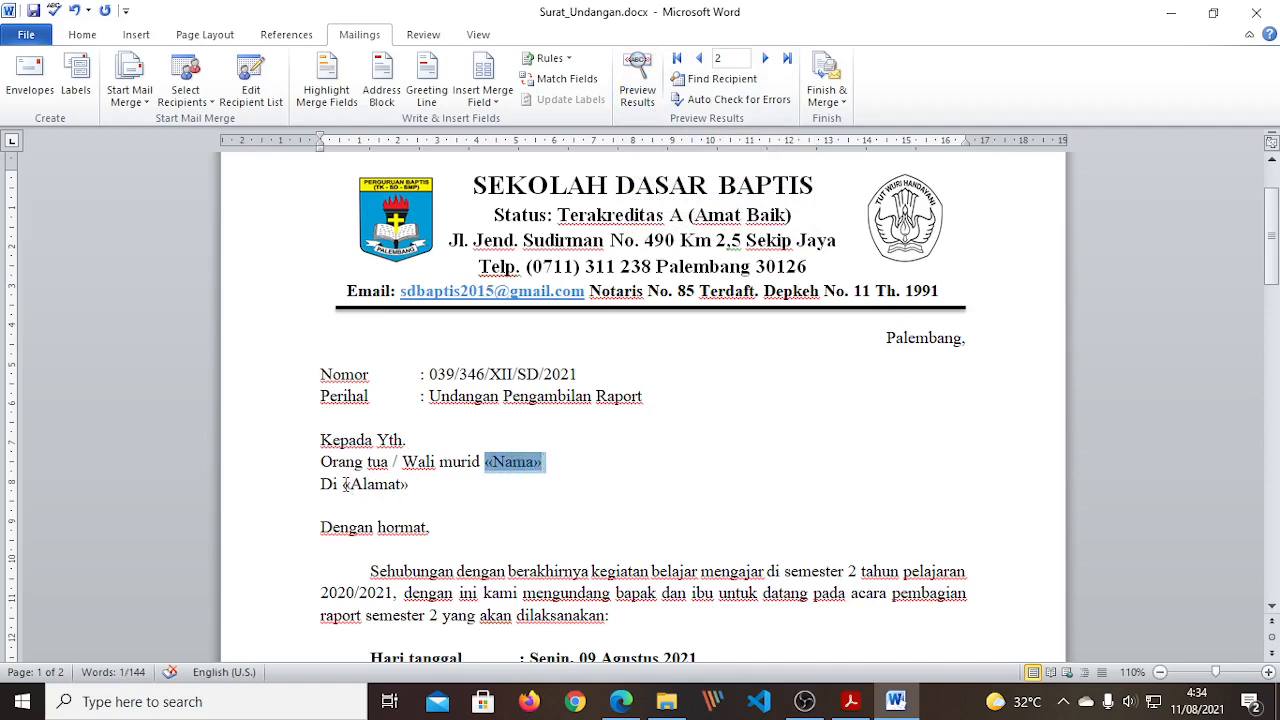
drag(344, 484, 412, 486)
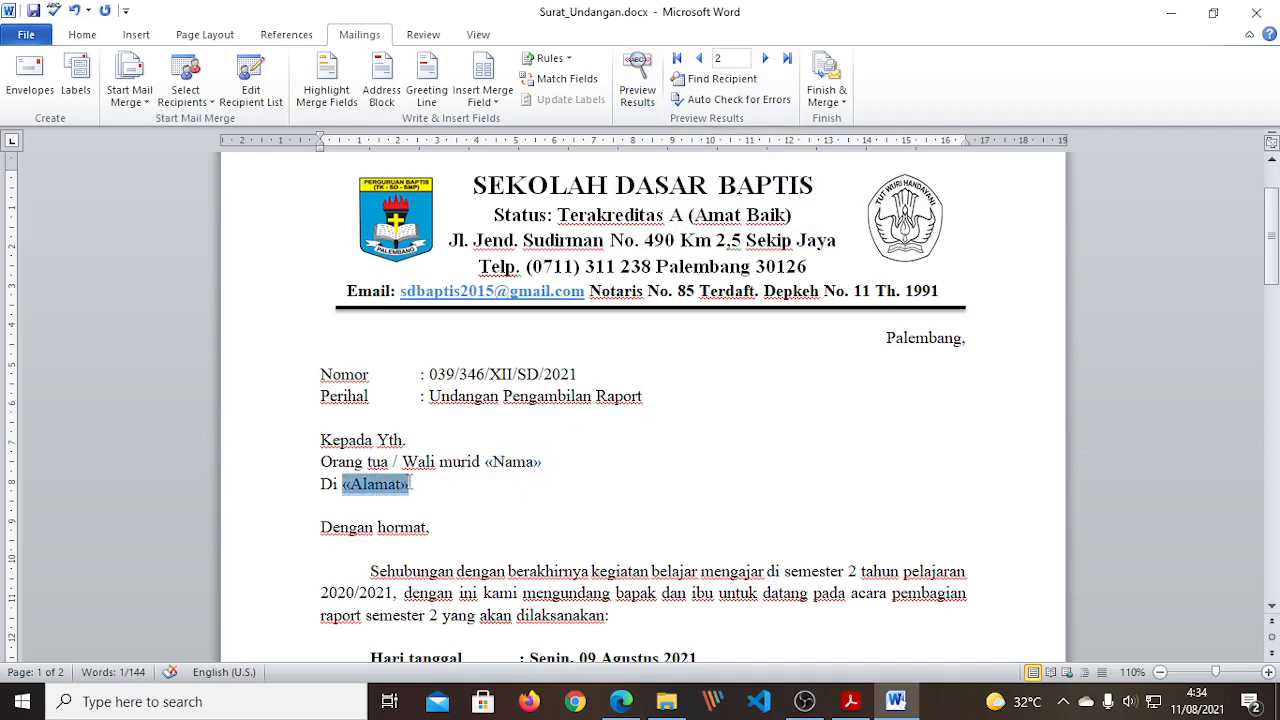
click(1046, 488)
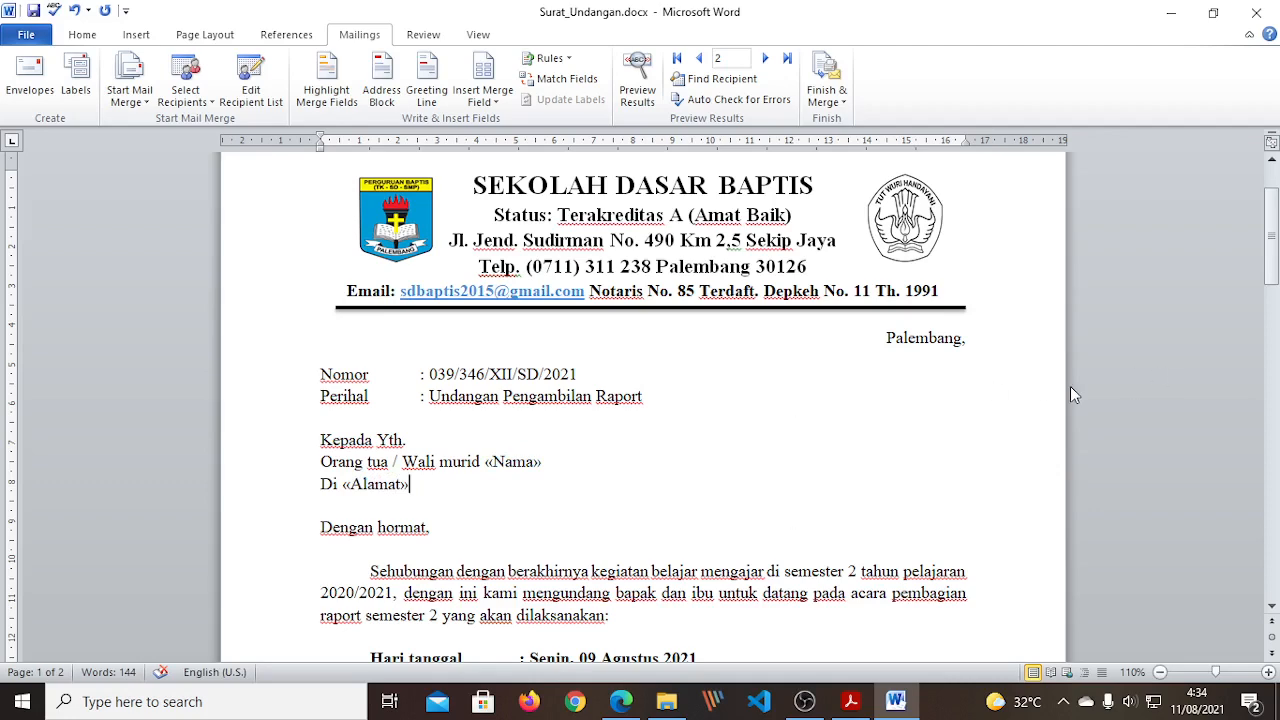
scroll(1070, 387, up, 2)
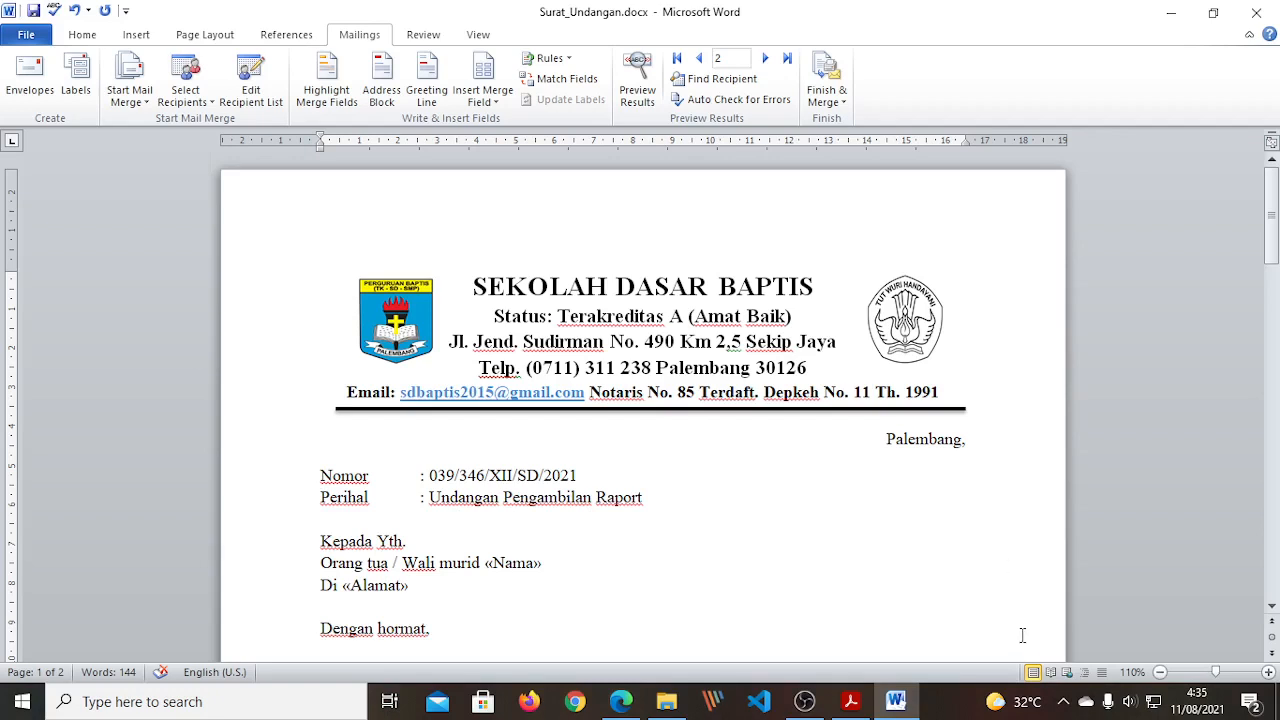
right_click(1068, 710)
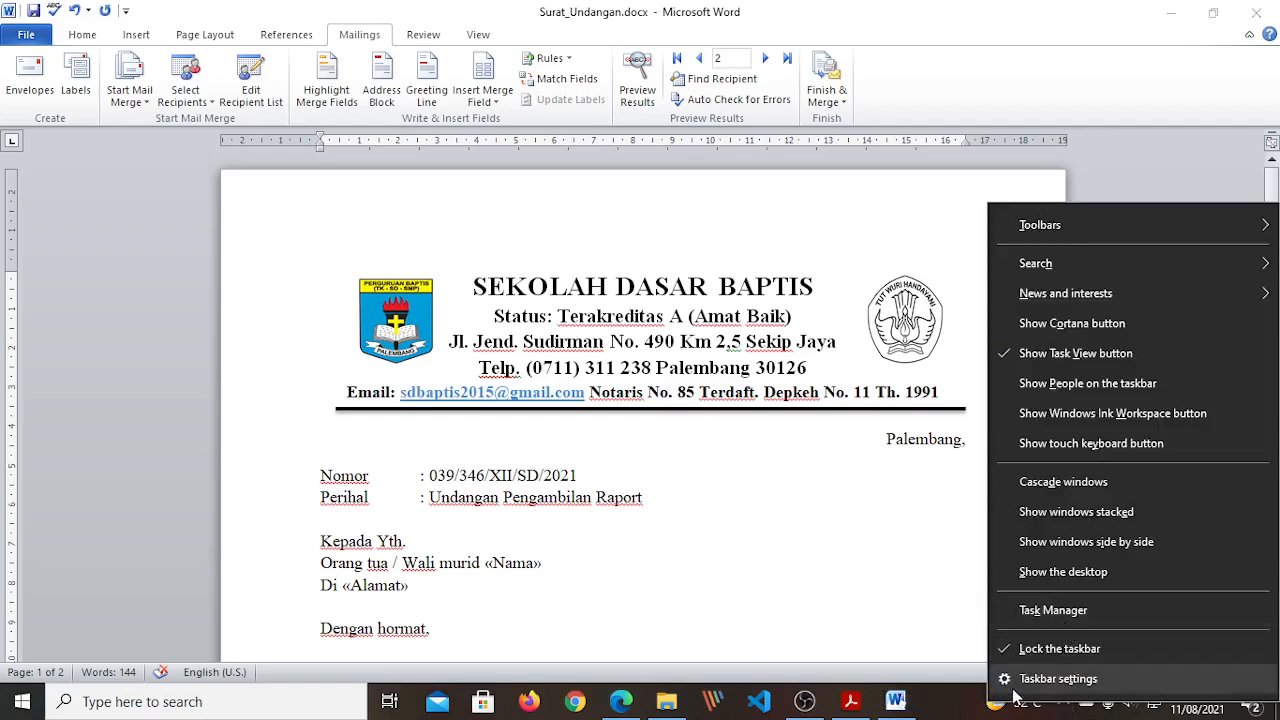
click(1055, 708)
click(1063, 702)
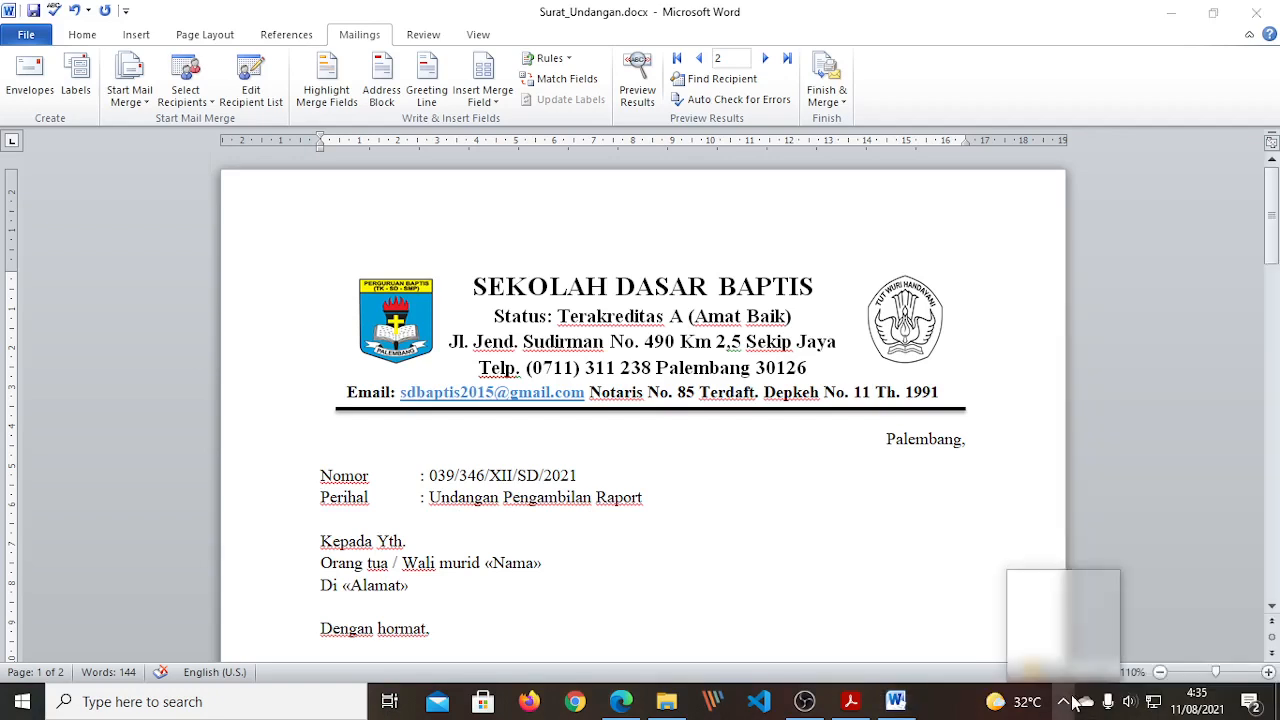